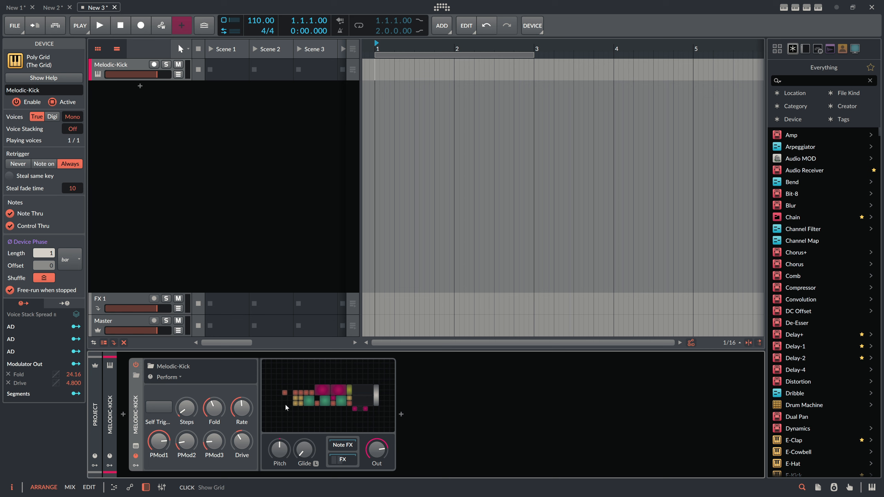
Step: Create an empty launcher clip in the Melodic-Kick track's Scene 1 slot and open it in the full-size note editor
click(227, 69)
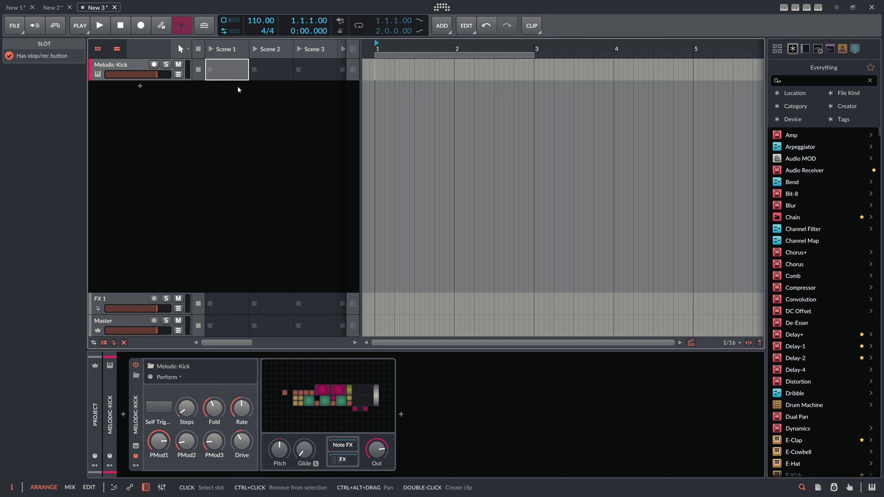
double_click(223, 72)
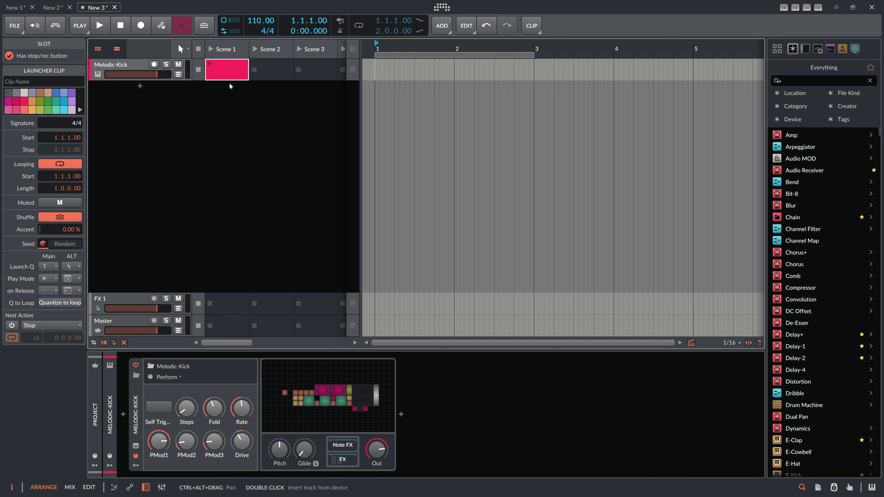
double_click(223, 65)
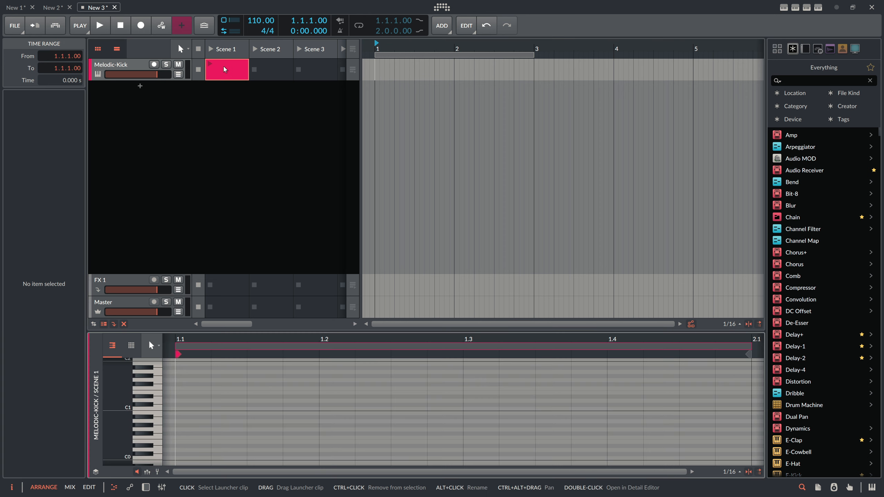
click(154, 64)
click(214, 68)
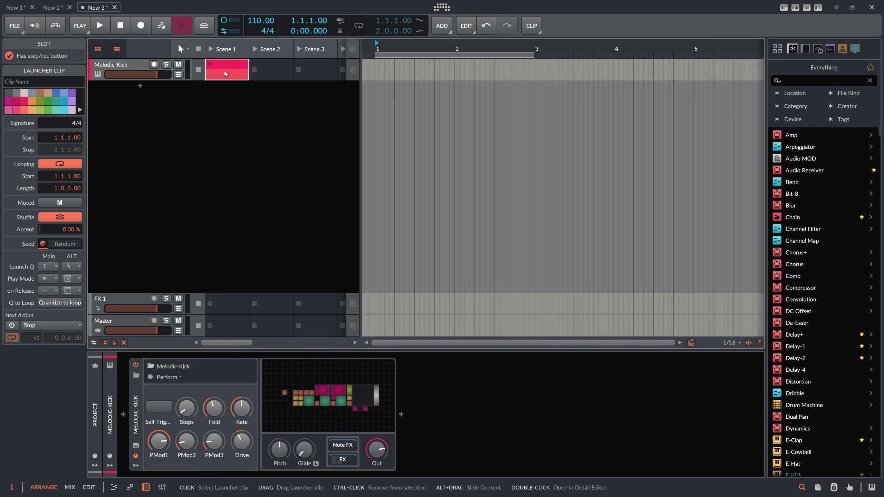
key(alt+3)
drag(214, 58, 223, 49)
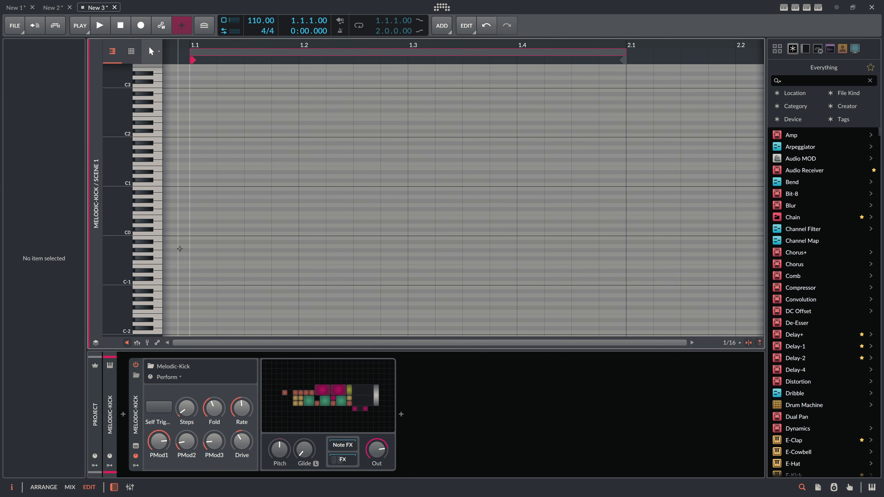
Step: Draw a single sixteenth note on C2 at the very start of the clip
scroll(199, 181, up, 3)
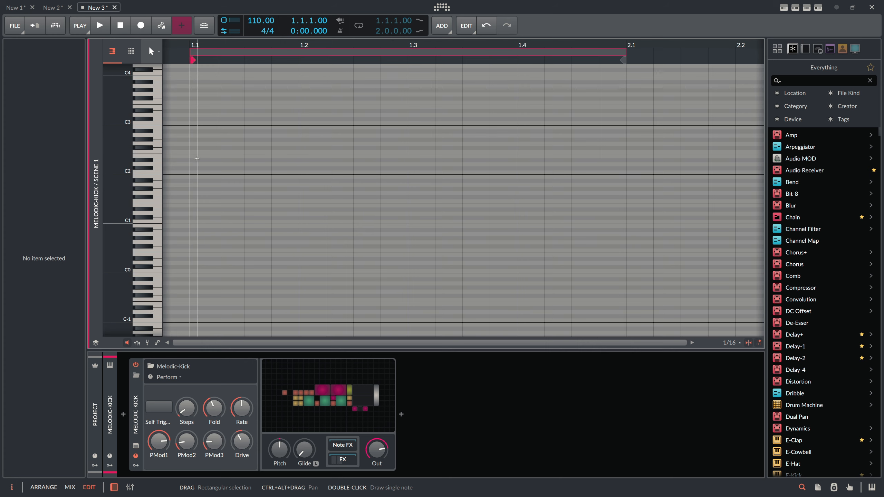
click(200, 172)
double_click(201, 172)
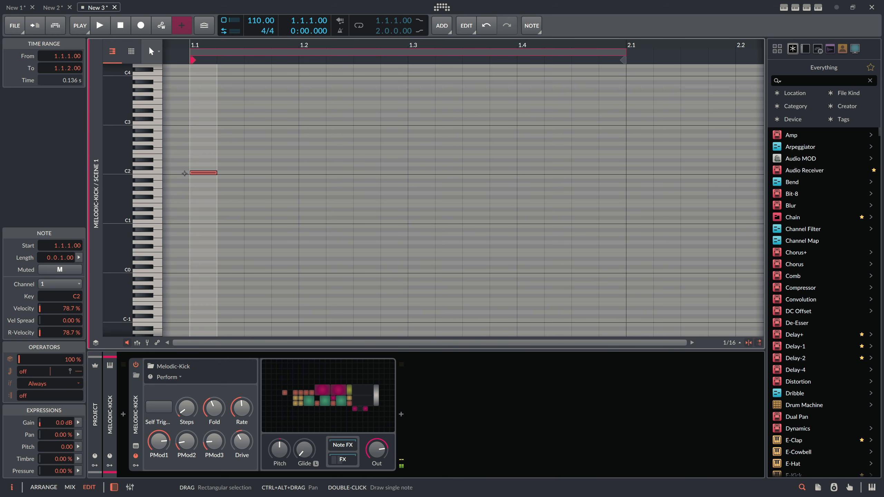
Step: Try the note one octave higher at C3, then return it to C2
key(shift+Up)
key(shift+Up)
key(shift+Down)
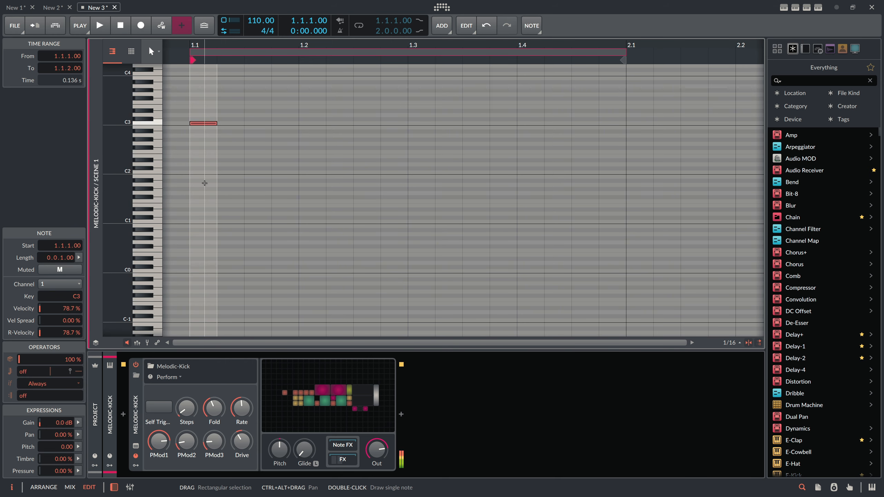
key(shift+Down)
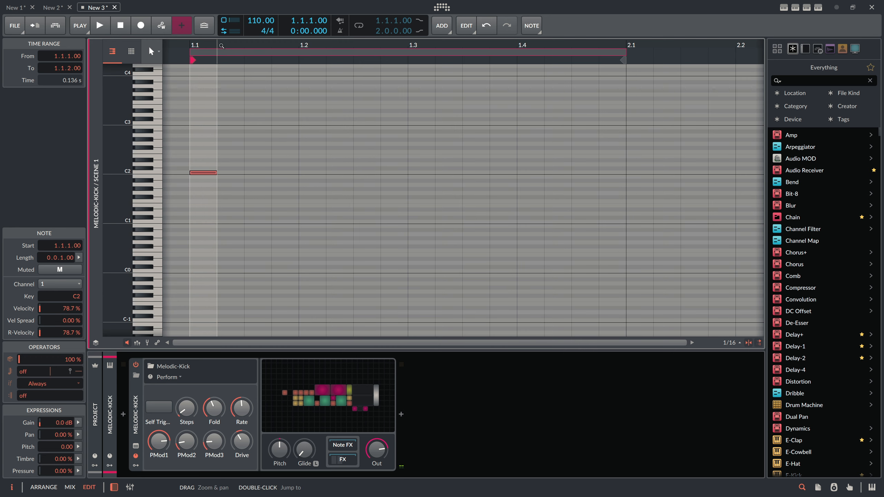
Step: Shorten the clip's loop to one beat, ending at 1.2, and return to the arrange view
scroll(301, 52, down, 2)
drag(519, 60, 298, 59)
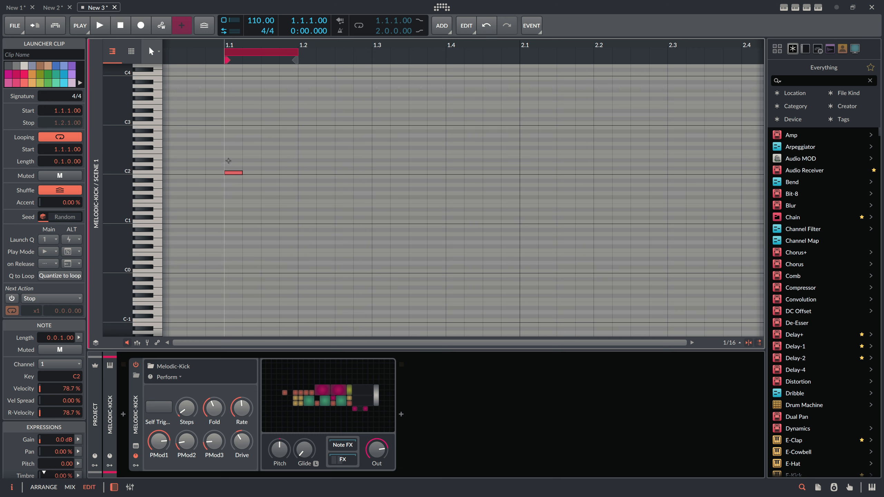
drag(223, 159, 289, 191)
click(280, 169)
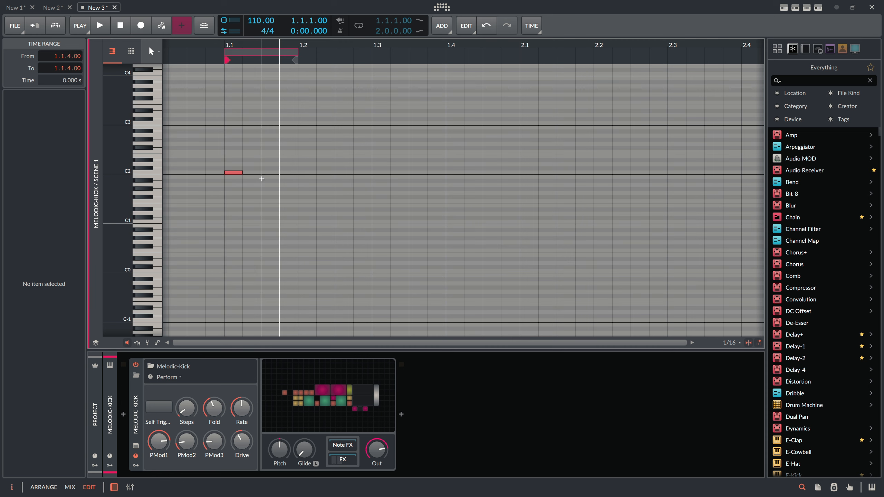
key(alt+1)
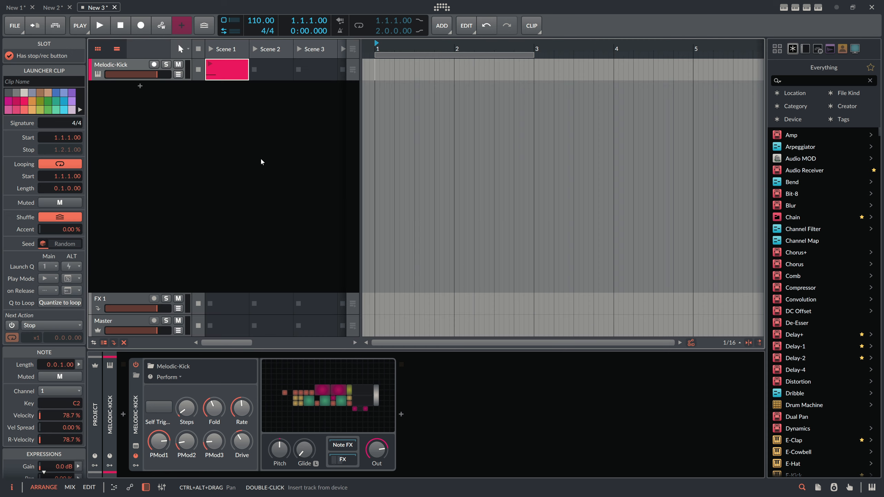
Step: Launch the Scene 1 kick clip to hear it and set the project tempo to 123 BPM
double_click(231, 70)
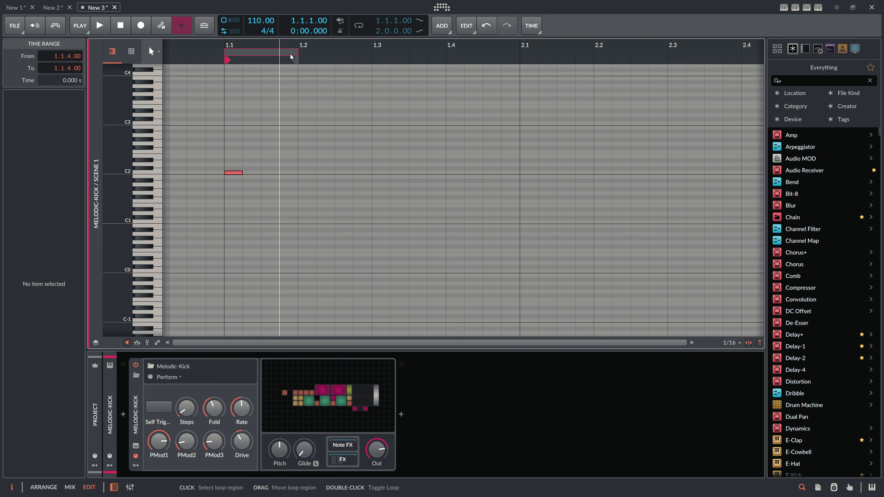
key(alt+1)
click(214, 79)
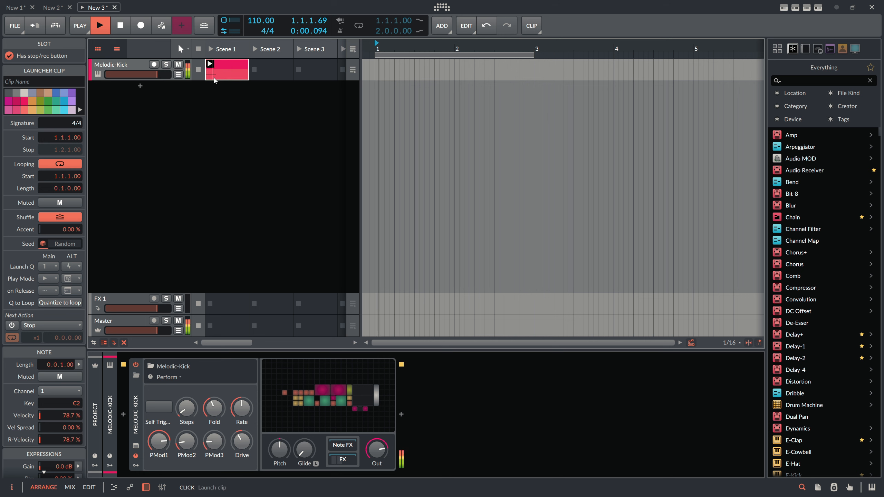
key(space)
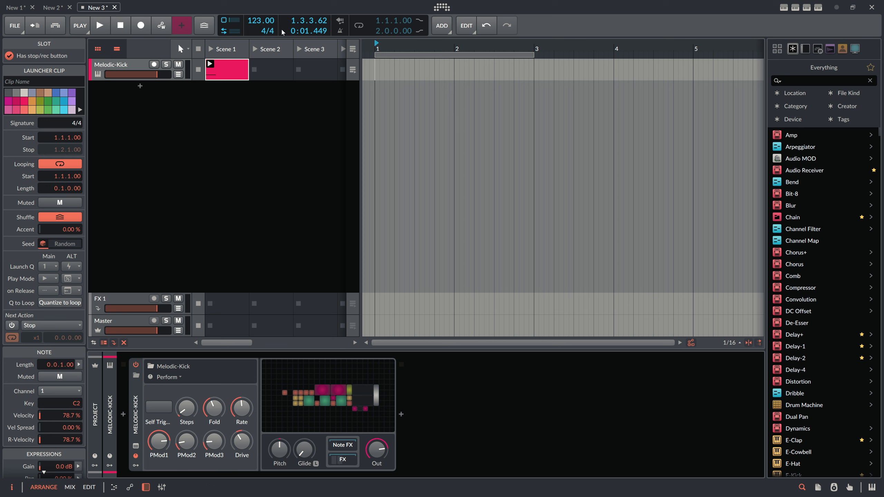
key(space)
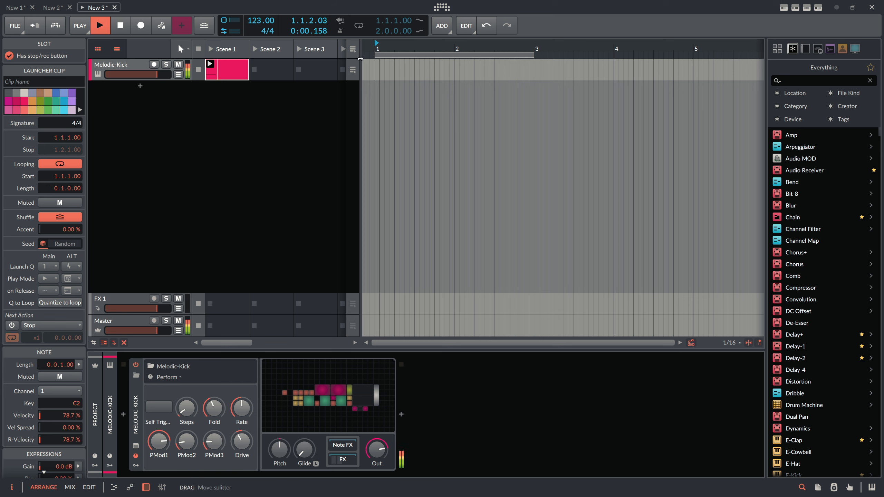
key(space)
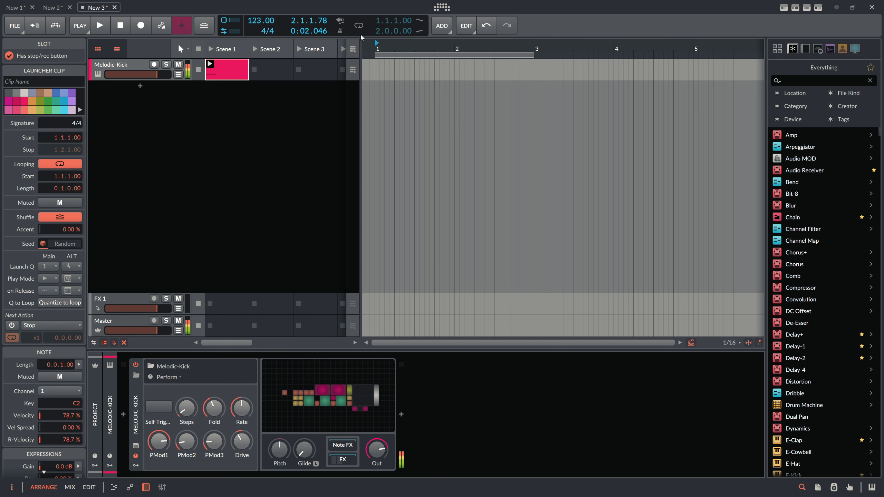
Step: Enable the arranger loop, extend it to four bars from bar 1, and start playback
click(359, 27)
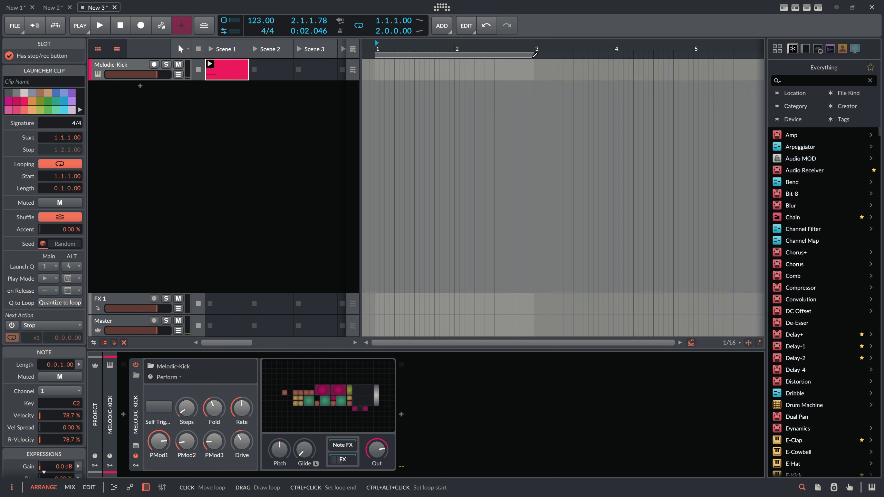
drag(534, 55, 693, 64)
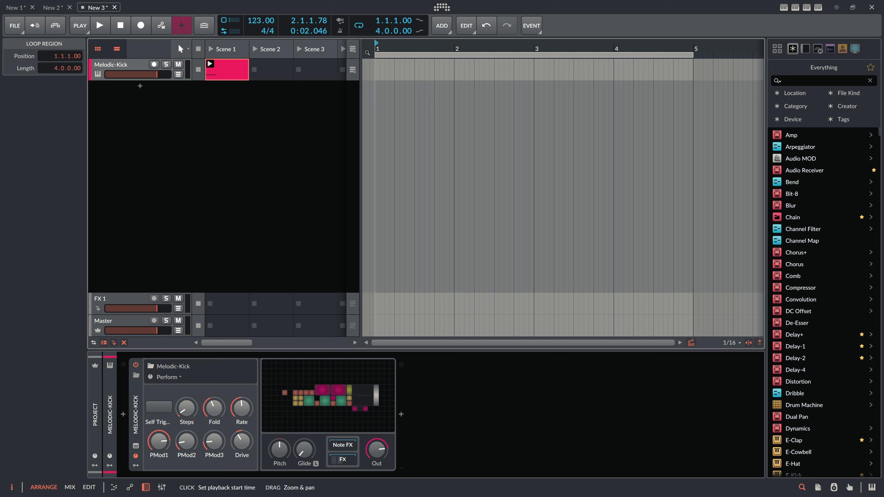
key(space)
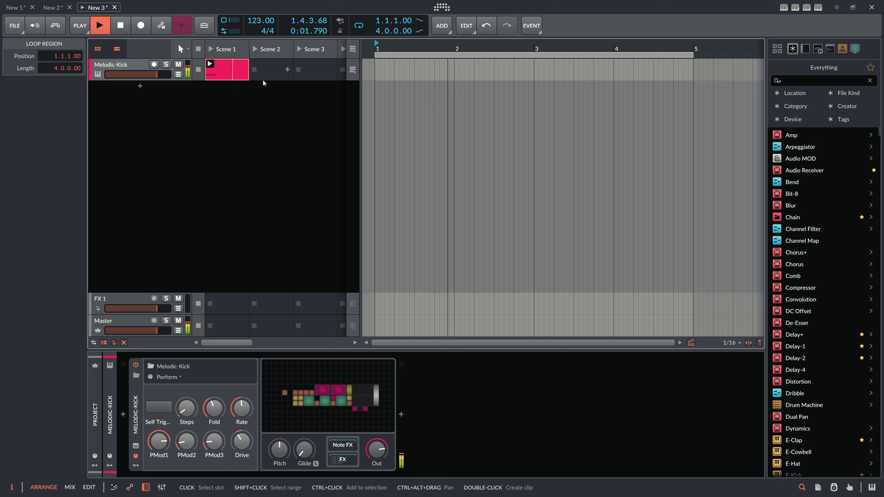
Step: Set the Melodic-Kick device's Rate to 0.88 and listen to the kick
key(space)
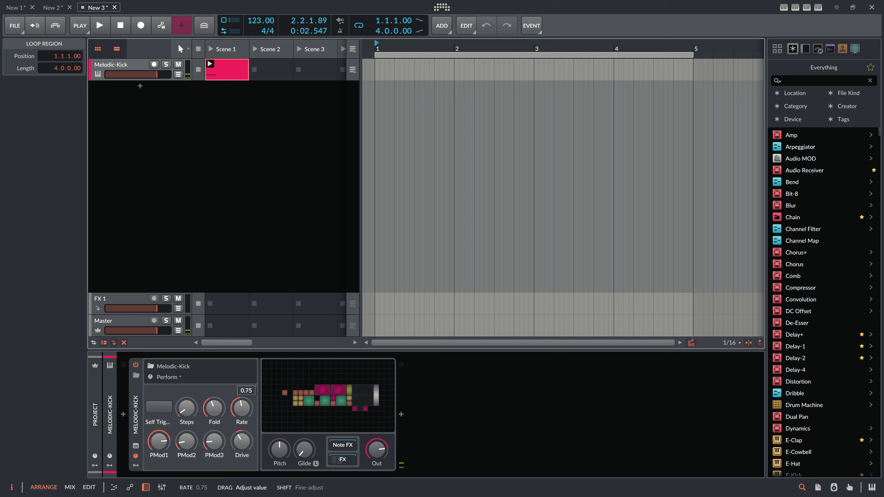
key(space)
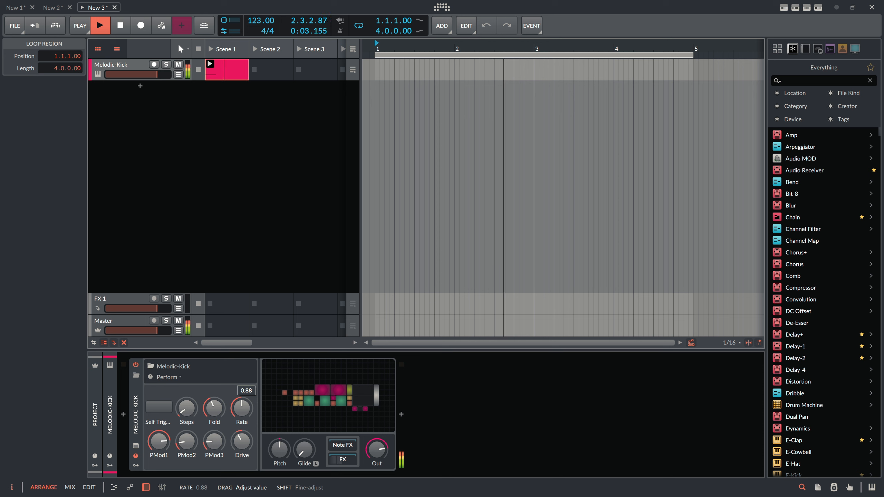
key(space)
Step: Add a Peak Limiter to the Master track and set its input gain to -2 dB
click(127, 322)
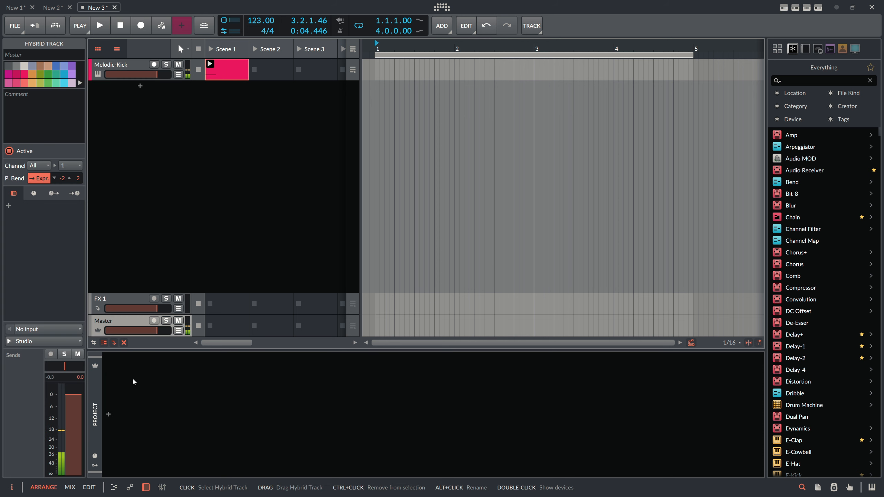
click(110, 414)
text(peak)
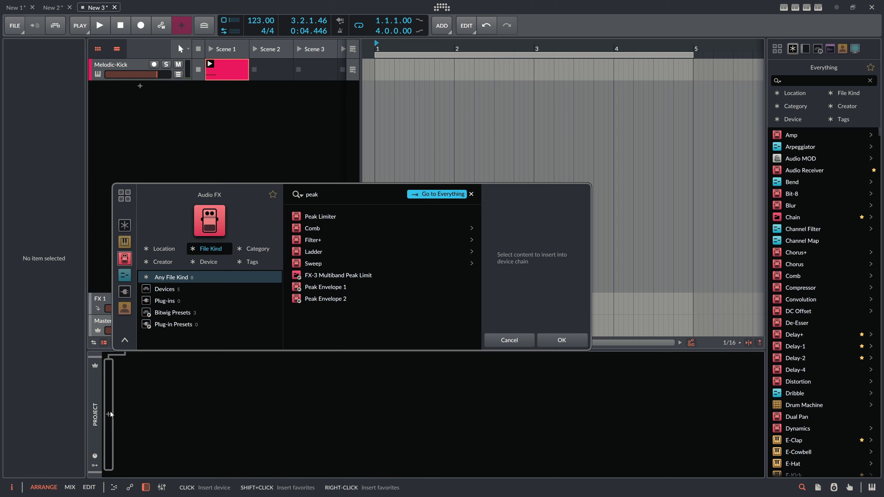
key(Return)
ctrl+click(145, 451)
text(-2)
key(Return)
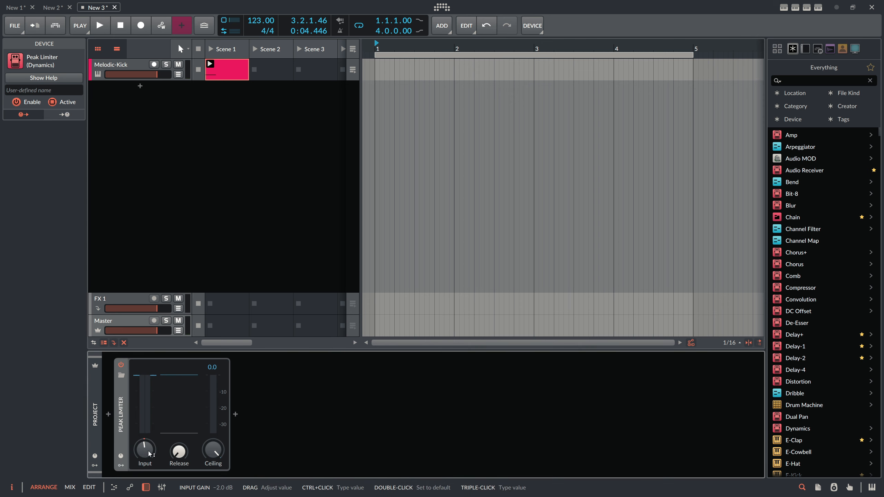
Step: Select the Melodic-Kick track and play the loop to hear the kick through the limiter
click(123, 67)
key(space)
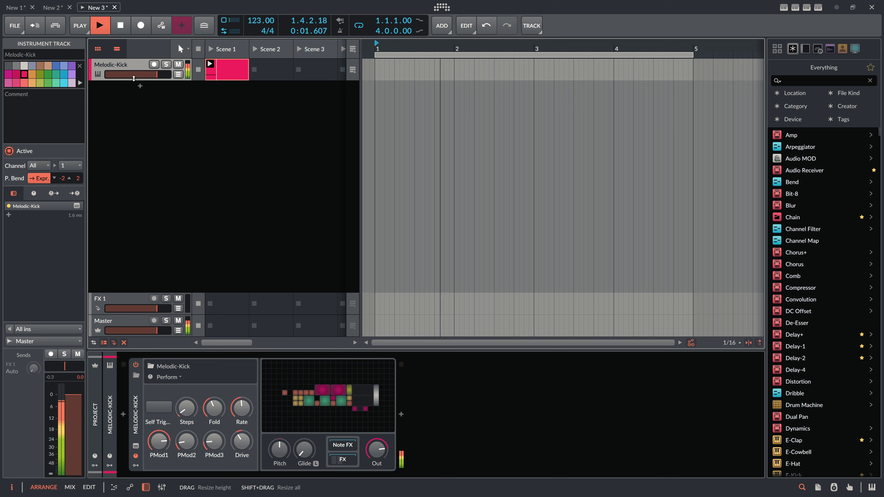
key(space)
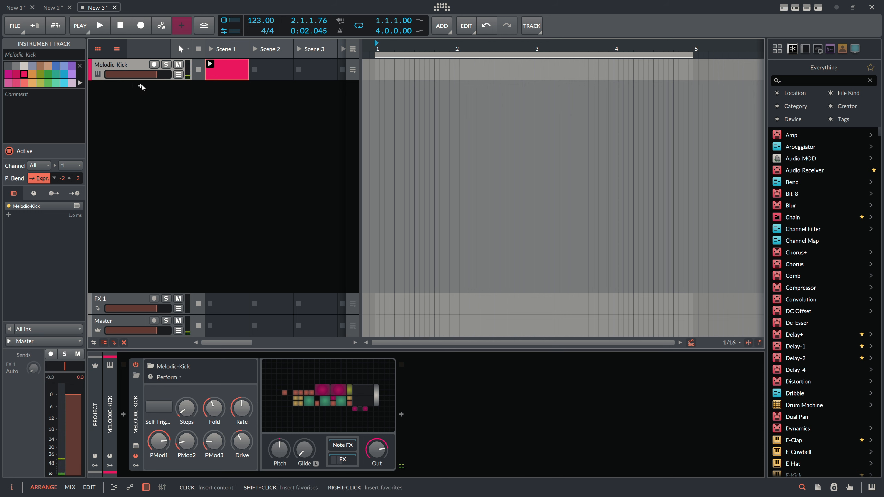
Step: Add an instrument track below Melodic-Kick and search for "606 open" to find its sound
click(140, 86)
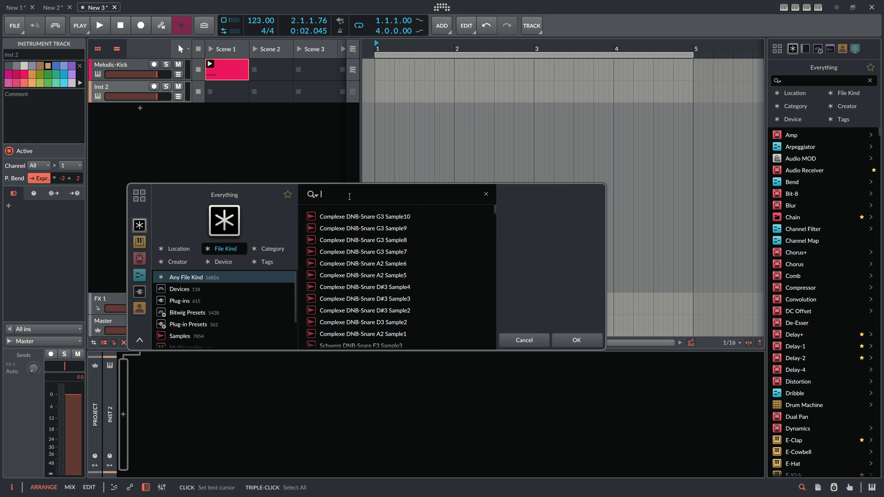
text(acousti)
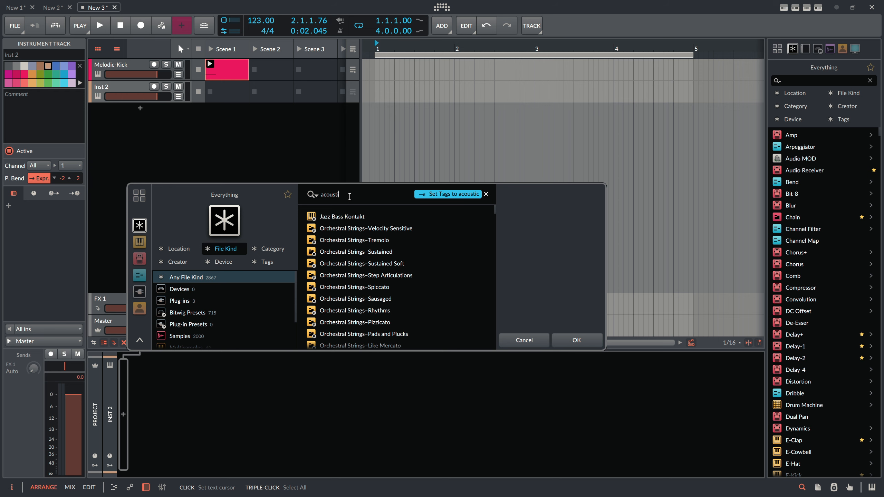
triple_click(350, 197)
text(606)
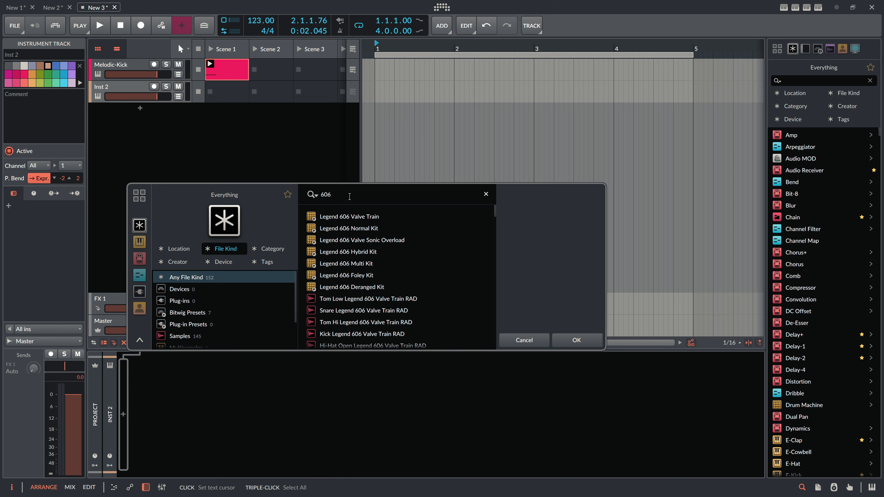
text( open)
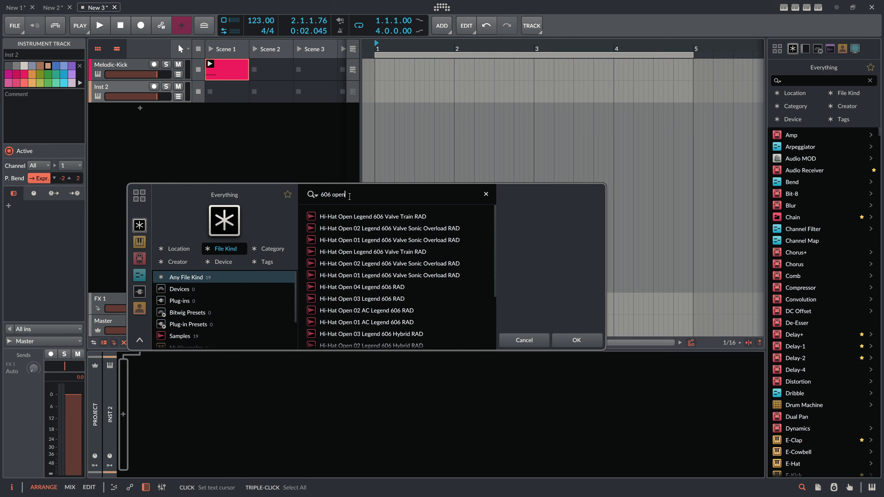
Step: Audition the 606 open hi-hat samples and load Hi-Hat Open 04 Legend 606 RAD onto the new track
click(390, 216)
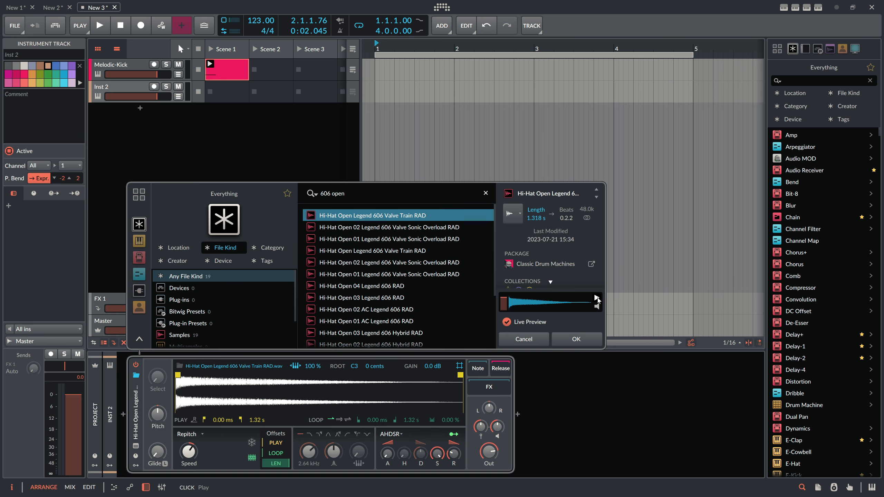
click(390, 227)
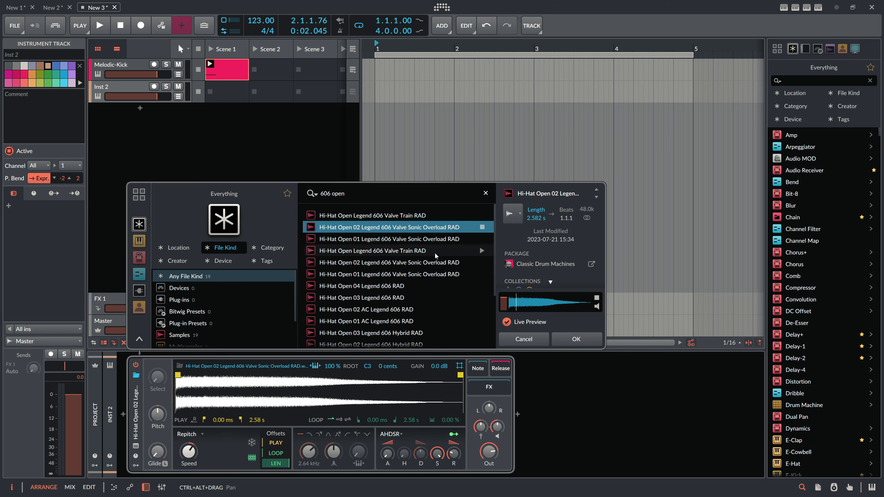
key(Down)
key(Down)
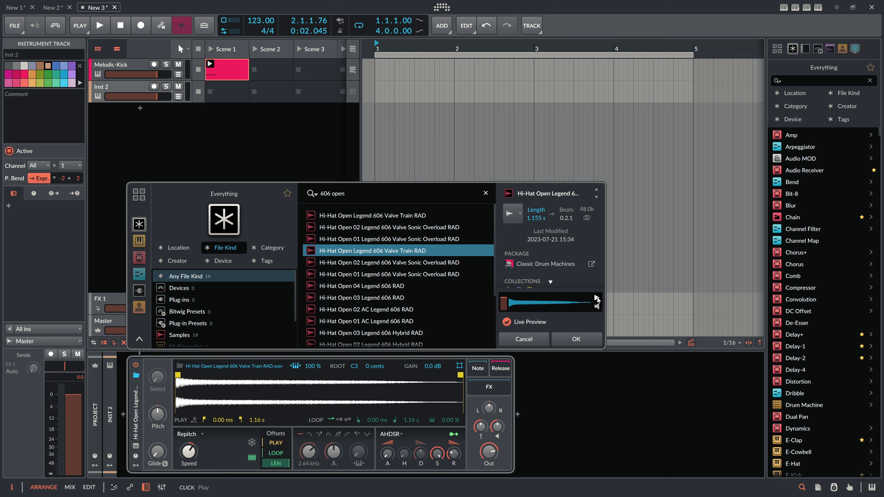
key(Down)
key(Down)
key(Down)
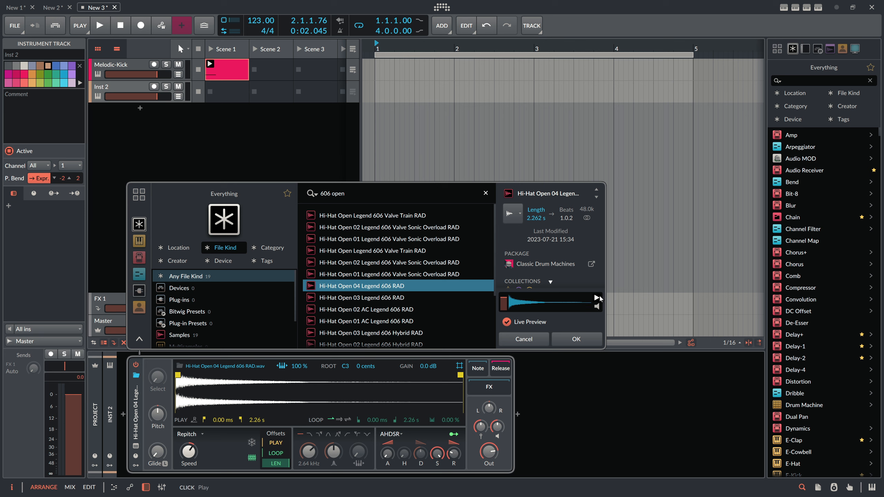
click(573, 339)
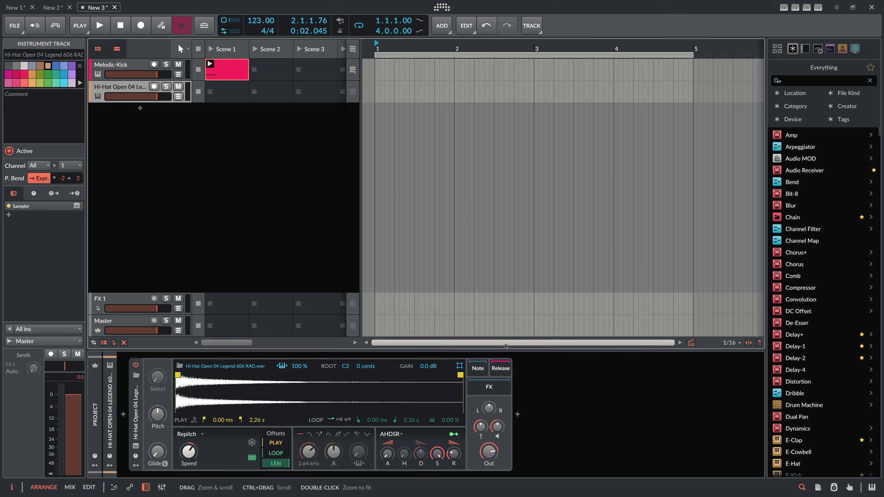
Step: Copy the Melodic-Kick clip in Scene 1 to the open hi-hat track's Scene 1 slot
click(222, 92)
drag(227, 73, 225, 101)
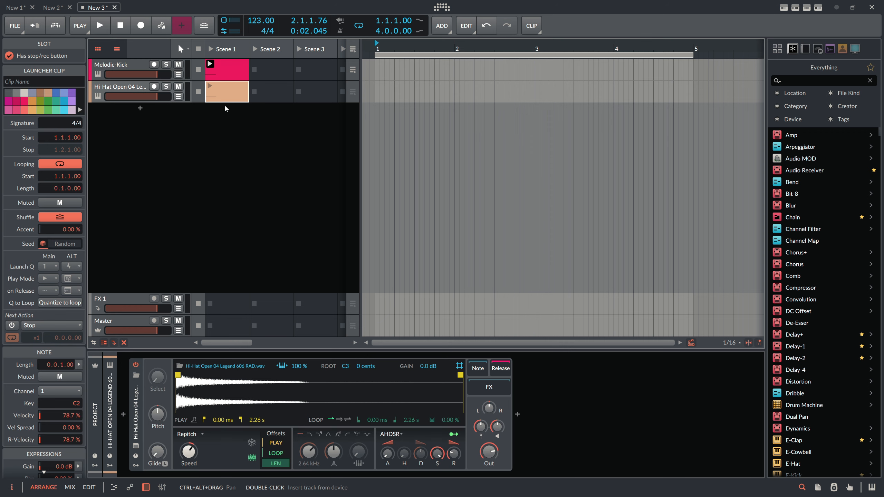
click(228, 79)
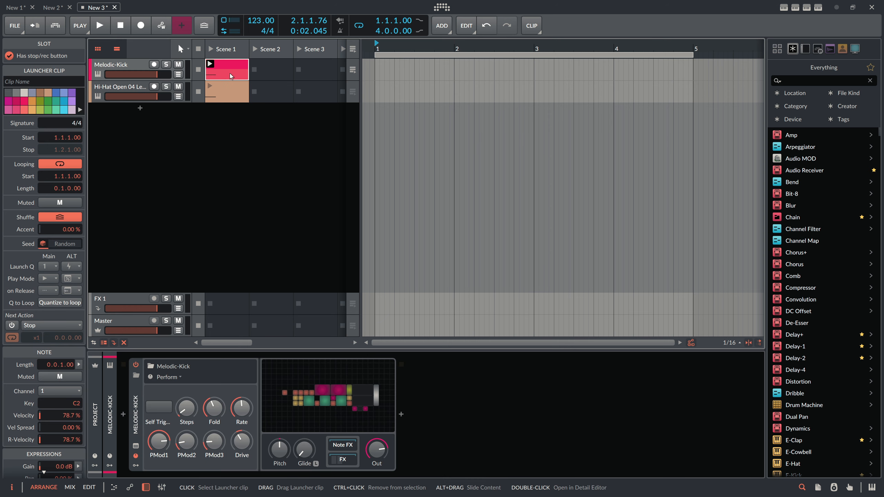
click(225, 91)
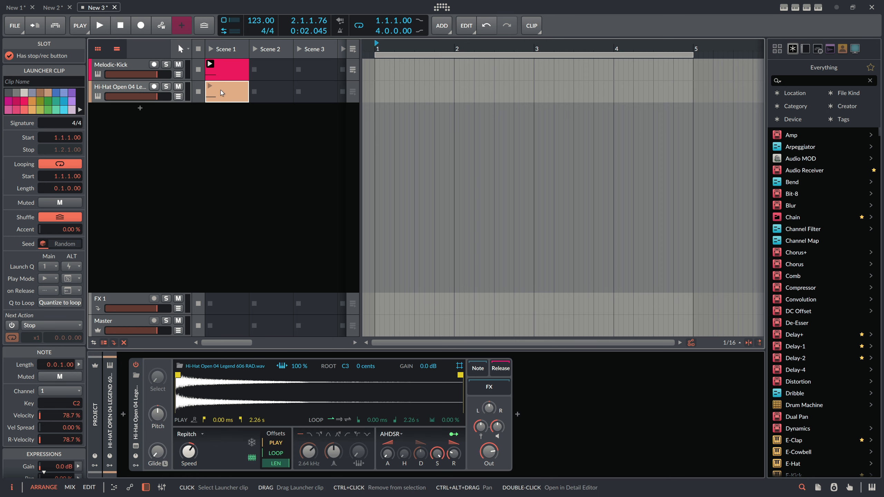
Step: Move the C2 note in the open hi-hat clip to the offbeat, starting at 1.1.3.00
double_click(220, 90)
scroll(247, 209, down, 3)
click(247, 266)
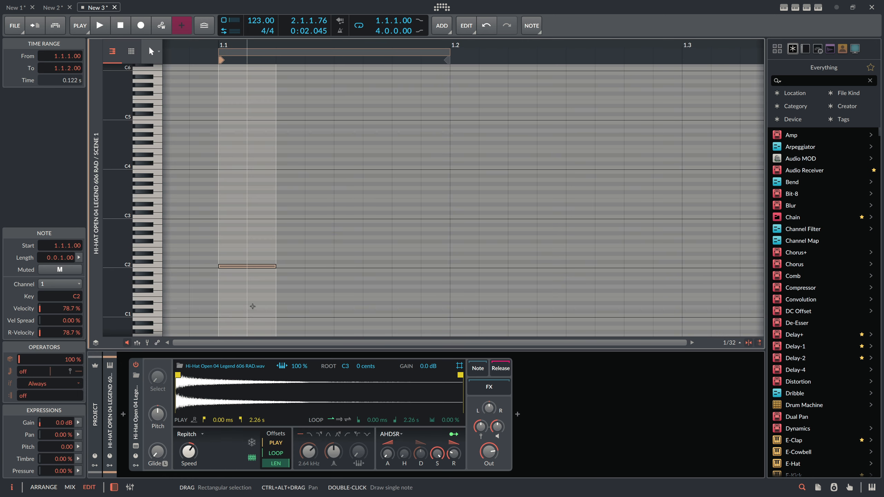
key(Right)
key(Right)
key(Right)
key(Right)
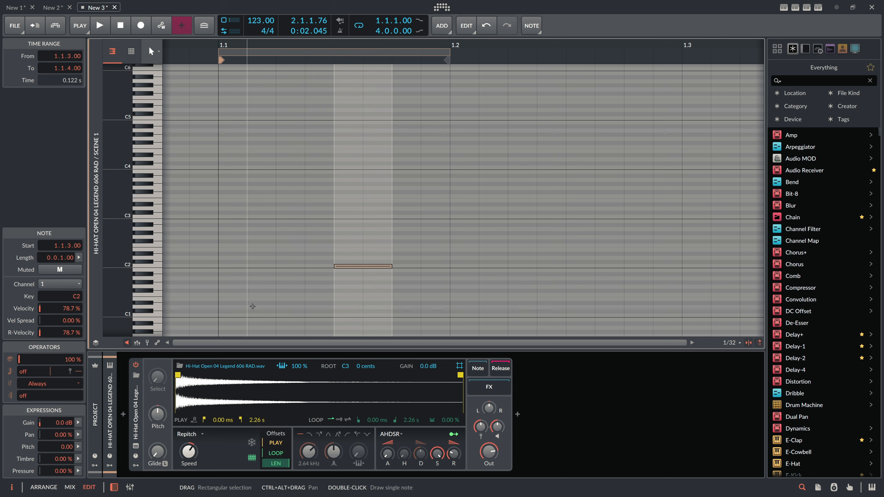
key(Left)
key(Left)
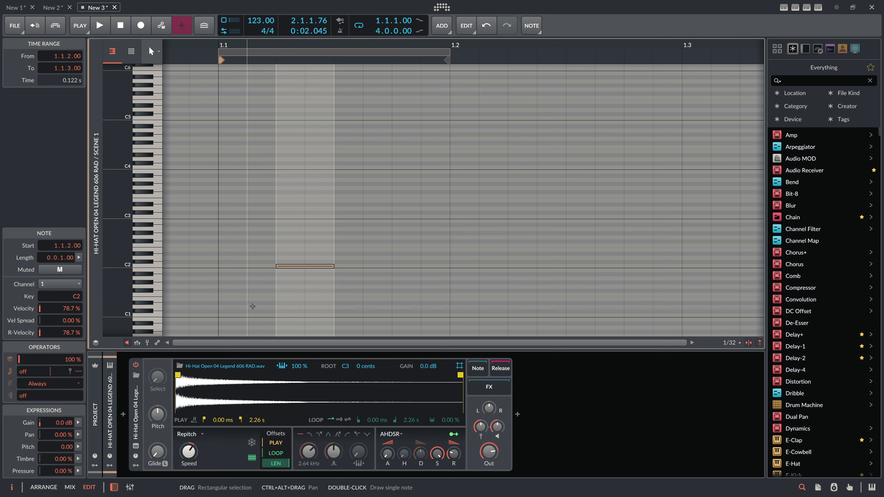
key(Right)
key(Right)
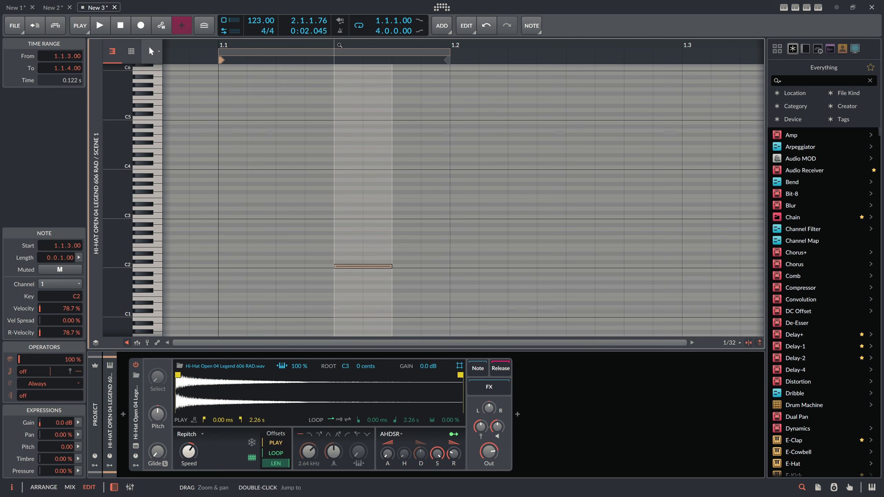
Step: Launch the open hi-hat clip, set the sampler's keytracking to 0 %, and listen to it with the kick
click(331, 75)
key(space)
key(alt+1)
click(209, 86)
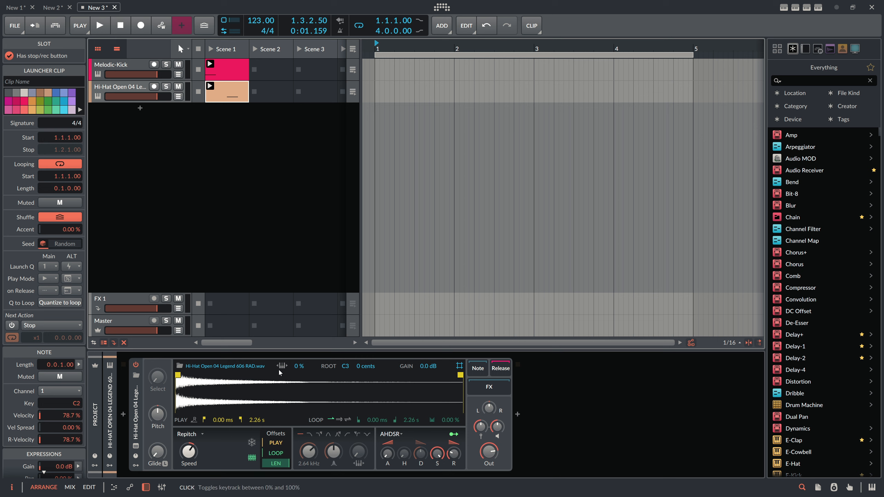
key(space)
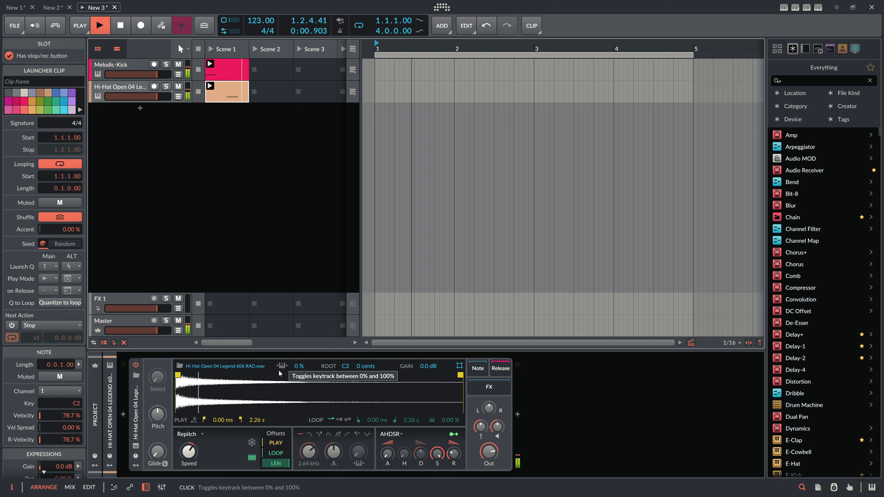
key(space)
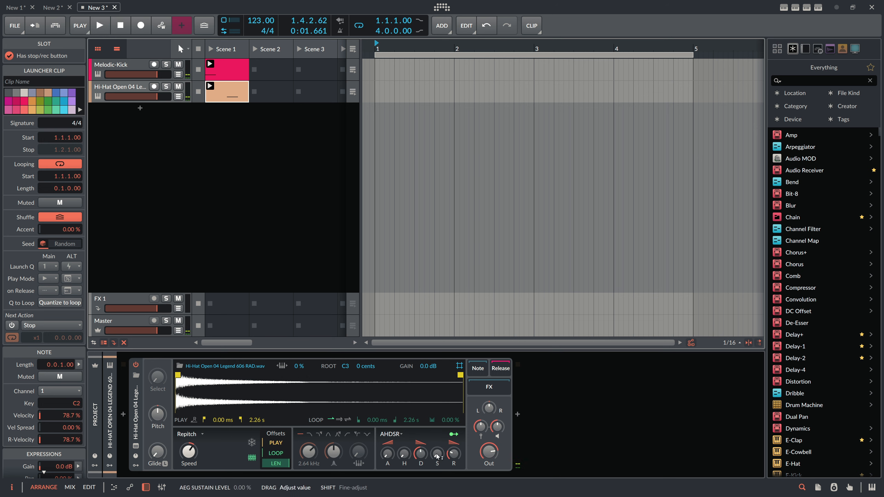
Step: Shape the open hi-hat's envelope with 0 % sustain, a shorter release and a 237 ms decay while the loop plays
drag(454, 453, 453, 459)
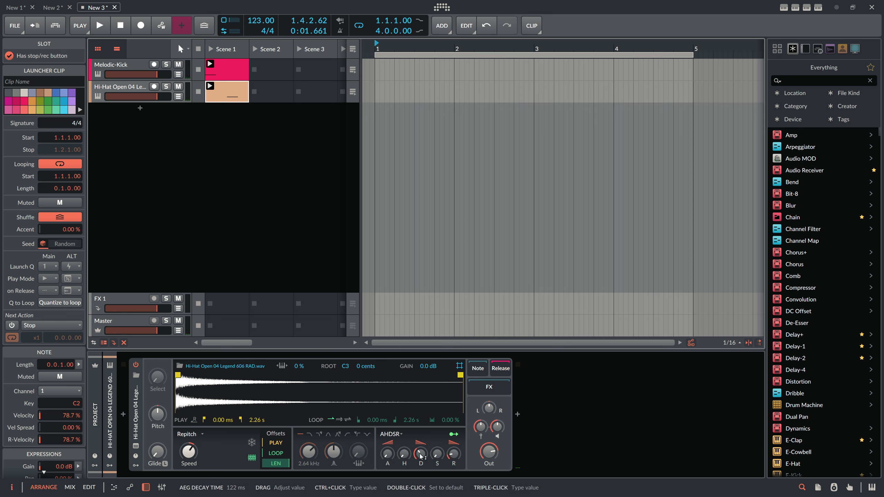
key(space)
drag(422, 456, 421, 449)
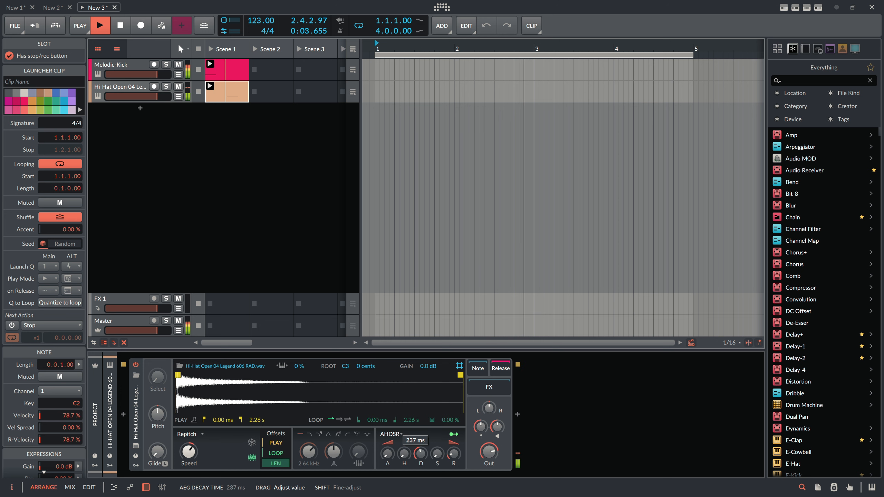
key(space)
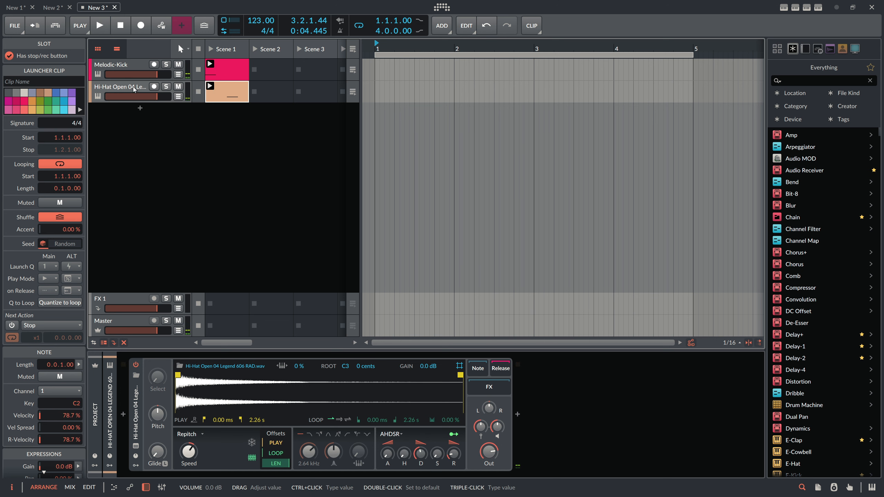
Step: Duplicate the open hi-hat track and open the copy's Scene 1 clip for note editing
click(122, 90)
key(ctrl+d)
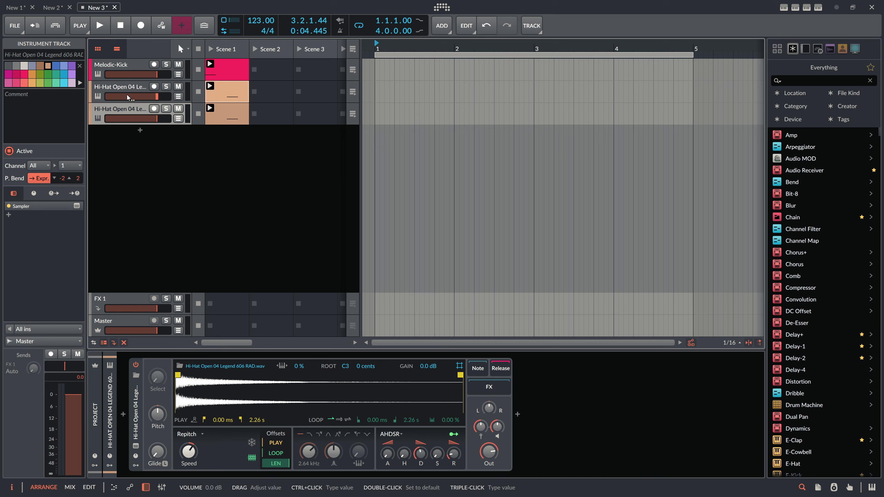
double_click(224, 117)
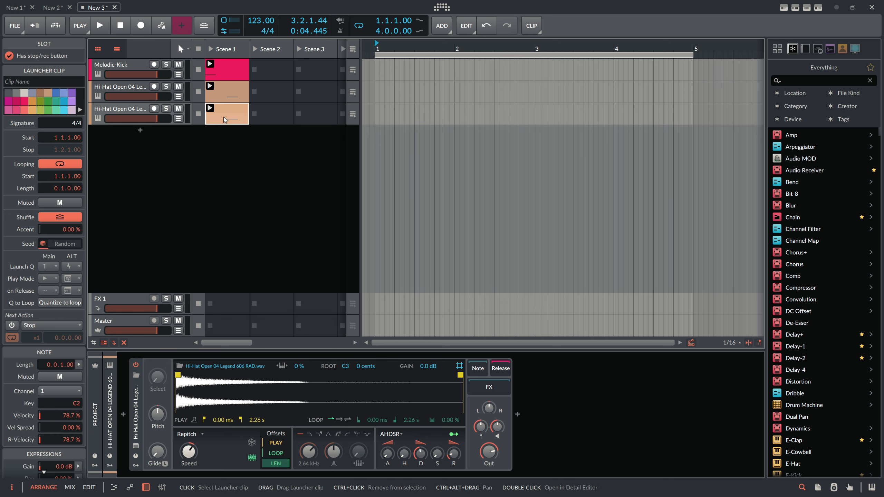
Step: Draw 1/32 notes on C2 at 1.1.1, 1.1.2 and 1.1.4 in the duplicated clip, and delete the note at 1.1.3
click(475, 266)
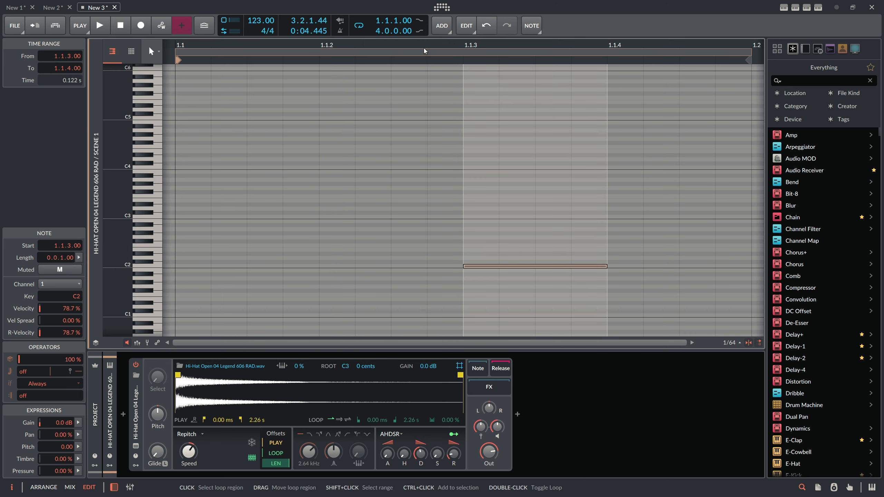
scroll(397, 207, down, 3)
click(395, 255)
drag(396, 254, 393, 284)
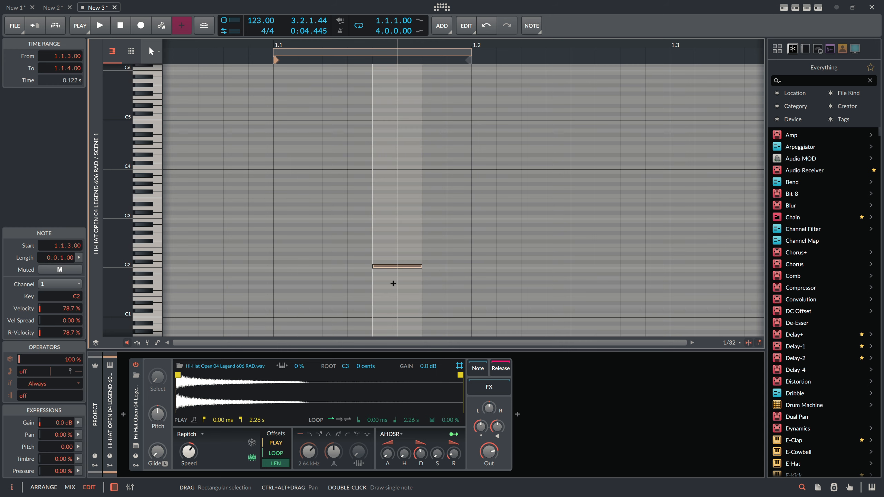
double_click(434, 266)
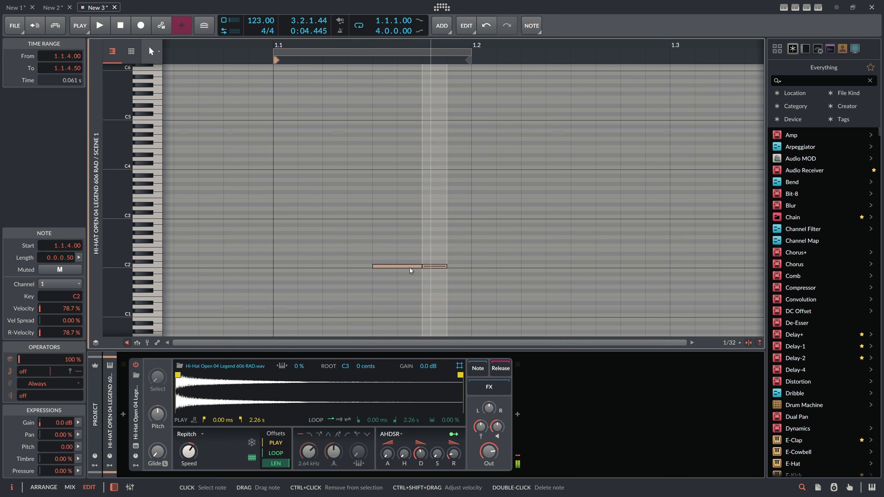
double_click(285, 266)
double_click(336, 262)
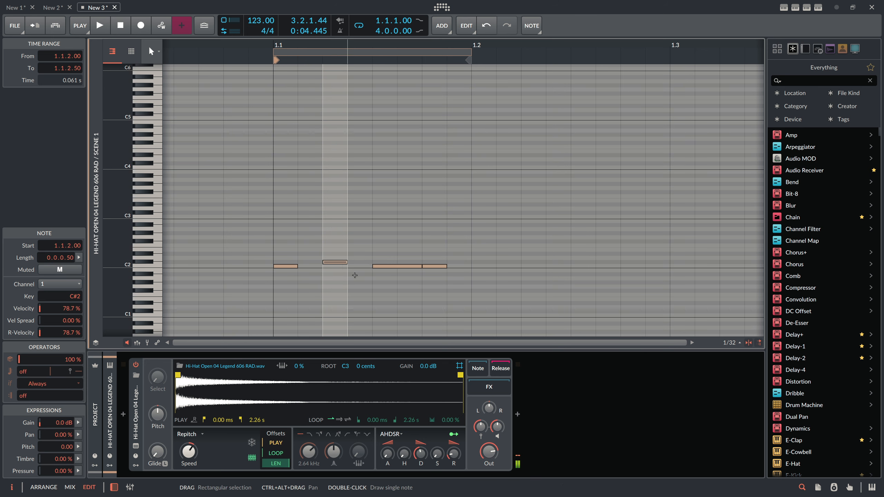
drag(340, 263, 340, 267)
double_click(397, 266)
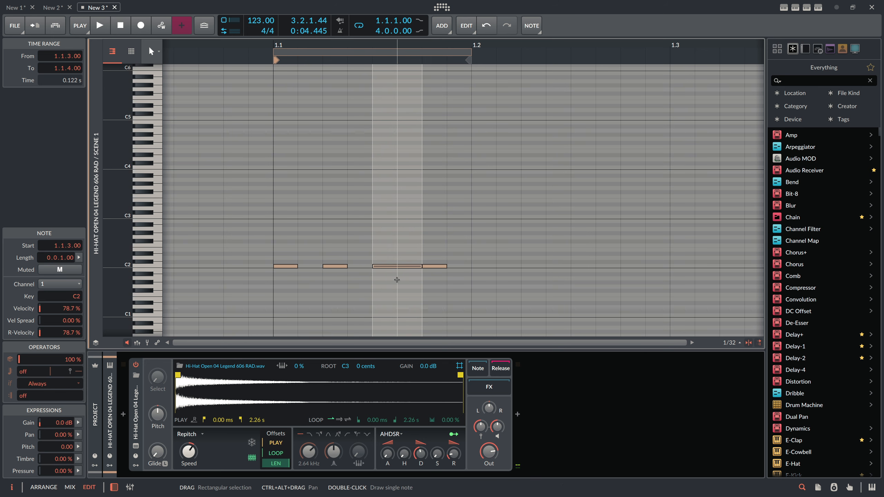
click(348, 262)
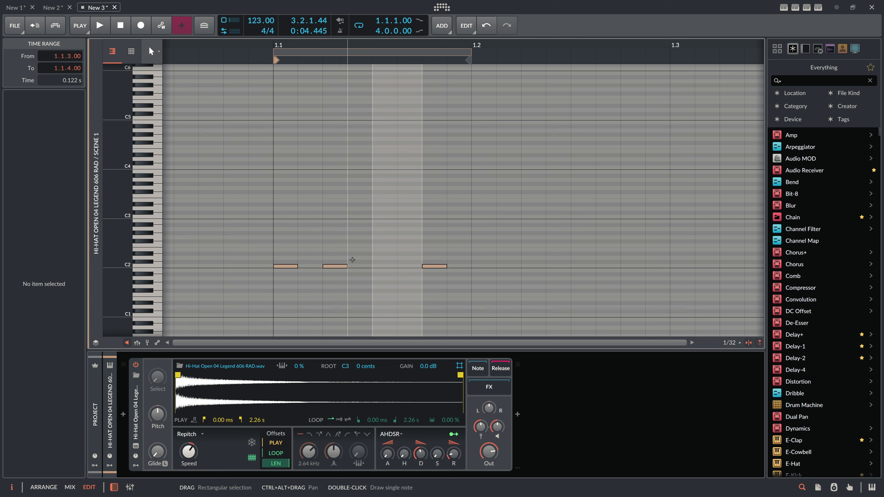
Step: Show the note velocities and lower the first note to about 33.5 % and the second note by a smaller amount
click(138, 343)
scroll(272, 230, down, 3)
click(273, 319)
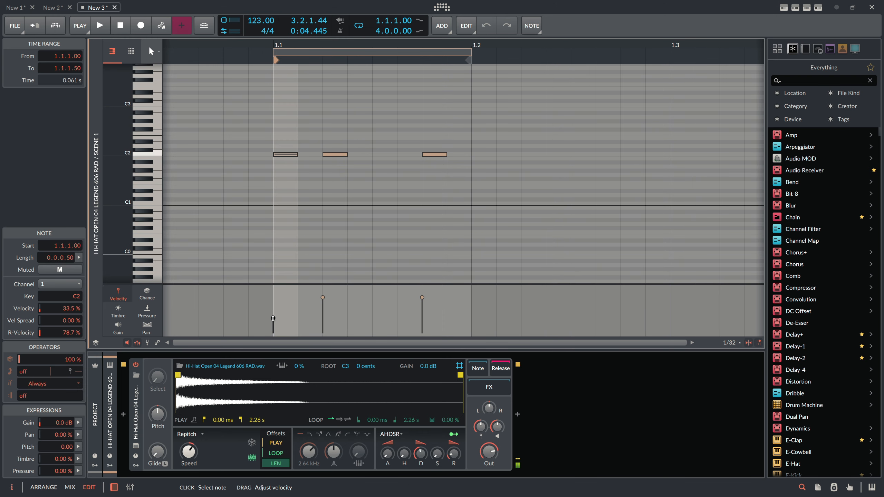
drag(323, 298, 321, 314)
click(321, 316)
Step: Search for "closed 606" and replace the duplicated track's sample with Hi-Hat Closed Legend 606 Valve Train RAD
double_click(232, 382)
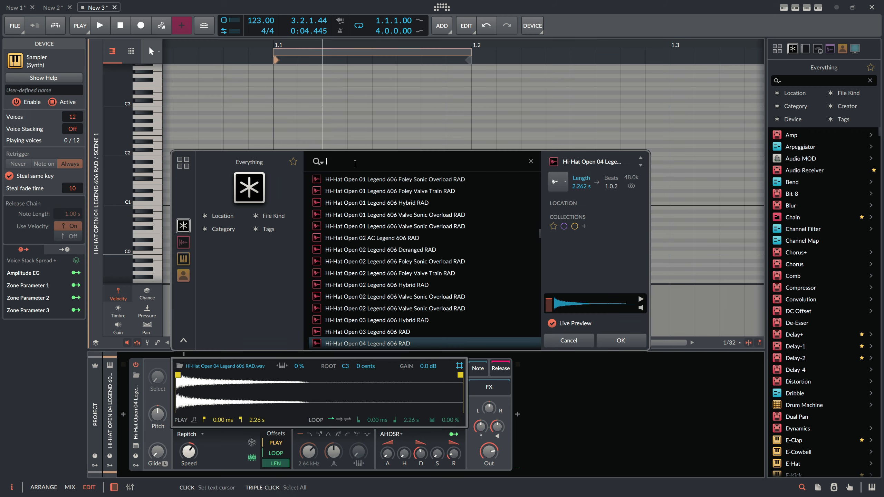
text(closed)
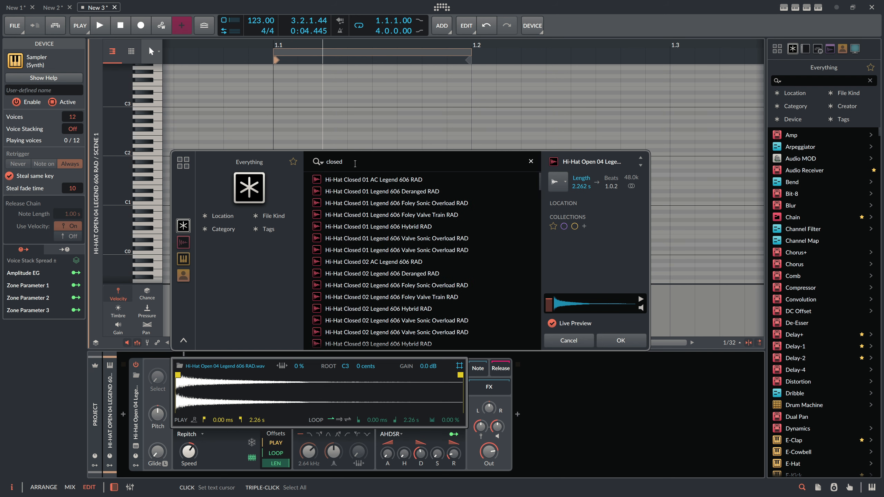
text( 606)
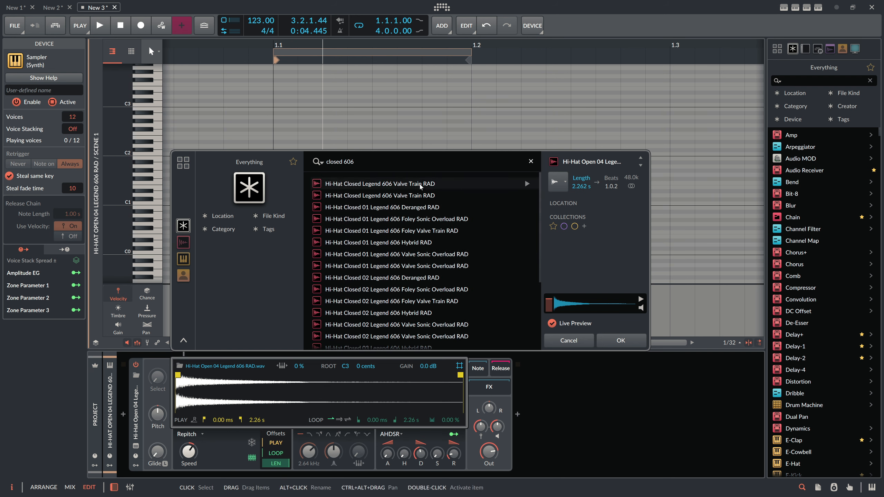
key(Down)
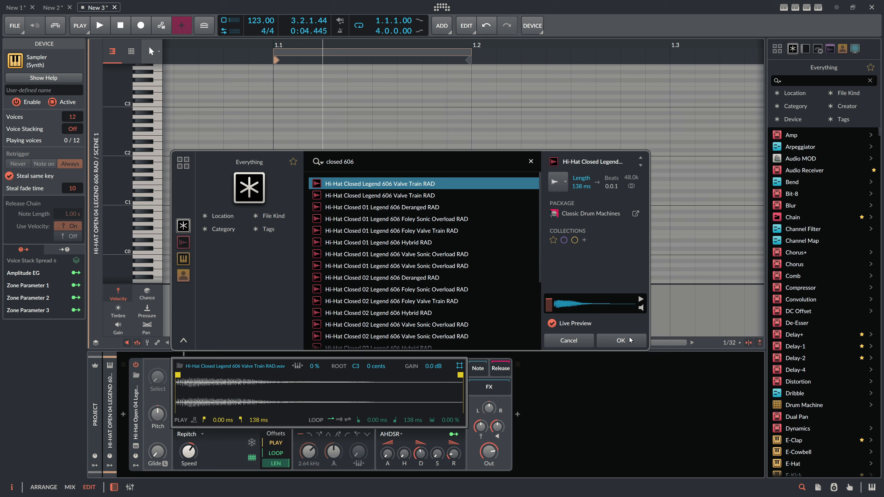
key(Return)
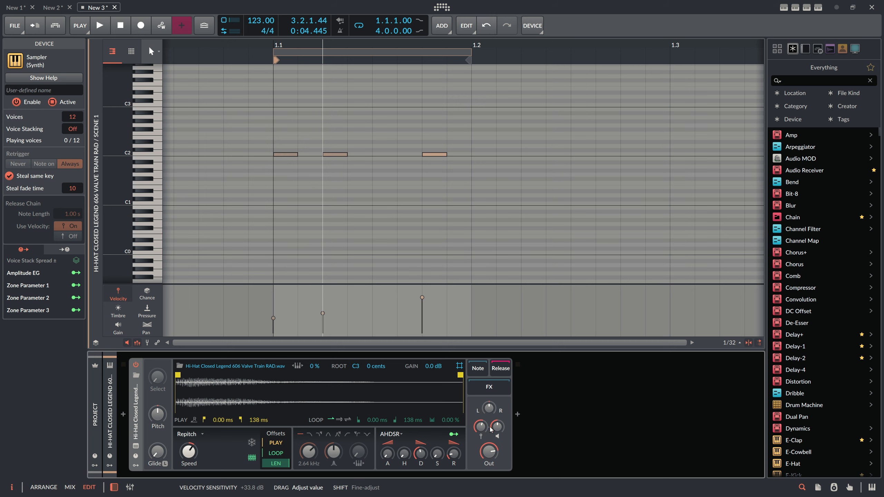
Step: Set the closed hi-hat sampler's velocity sensitivity to +33.8 dB and listen to the loop in the arrange view
key(alt+1)
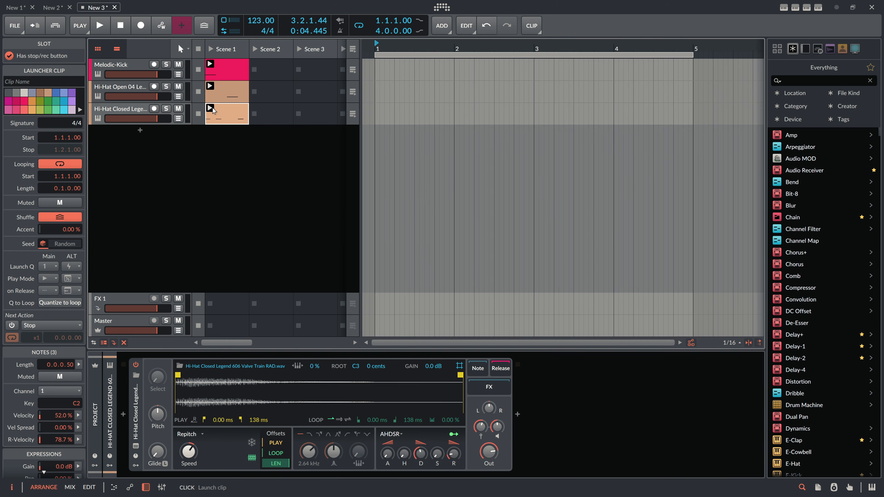
key(space)
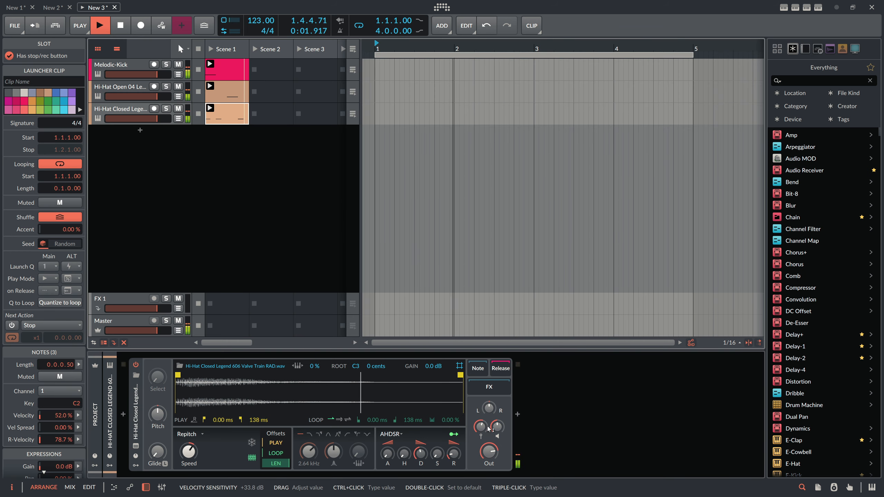
drag(498, 428, 497, 460)
key(space)
click(167, 152)
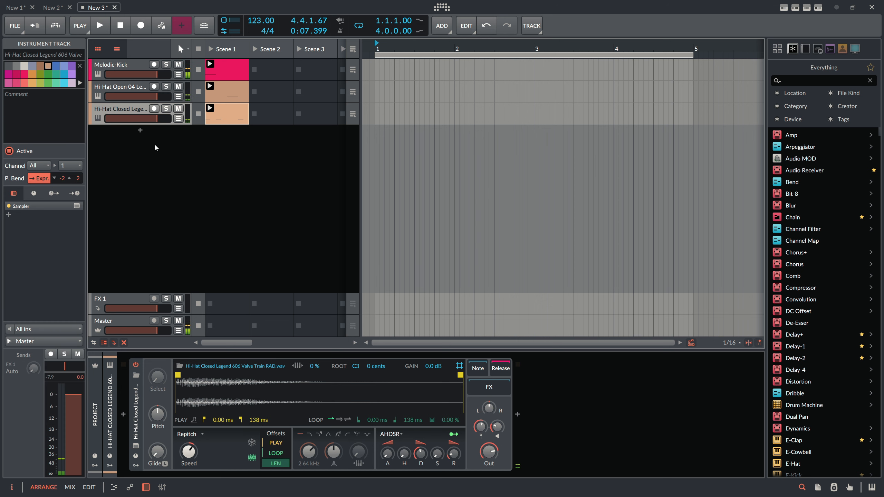
Step: Add an instrument track, search for "snare acoustic" and preview the Acoustic Drums Snare DW 13-Inch 1 preset
click(140, 129)
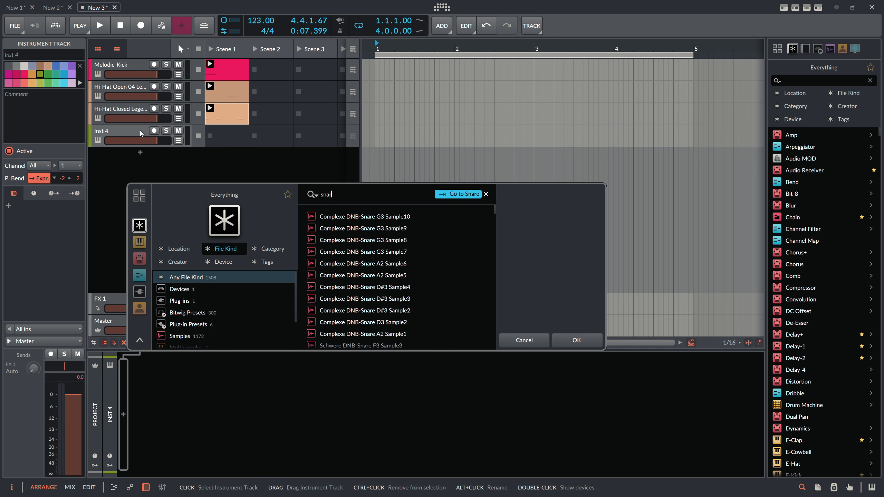
text(snare ac)
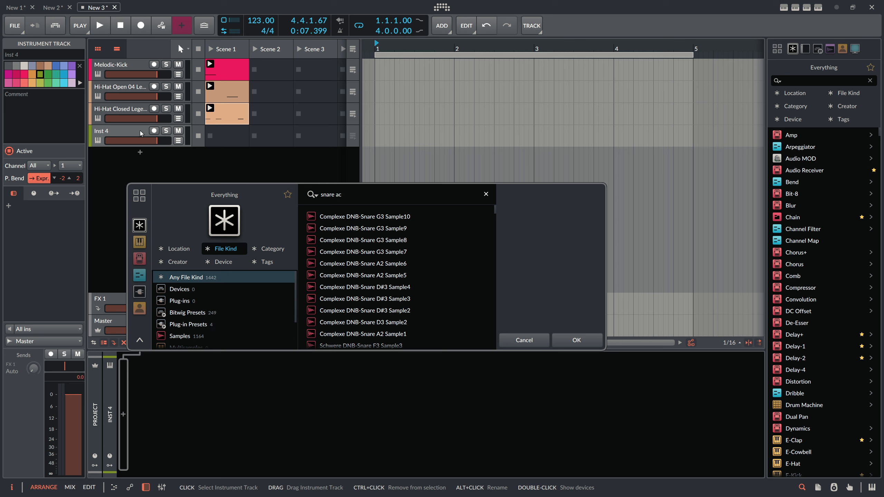
text(oustic)
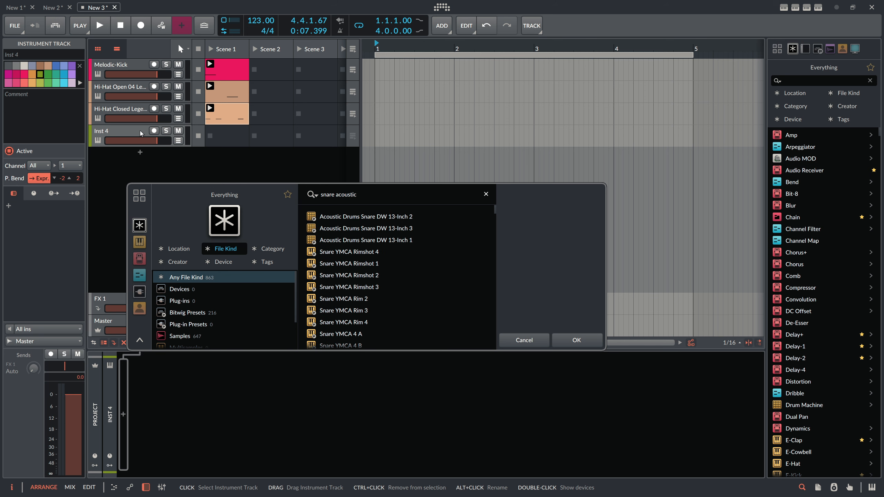
click(375, 239)
scroll(506, 296, down, 2)
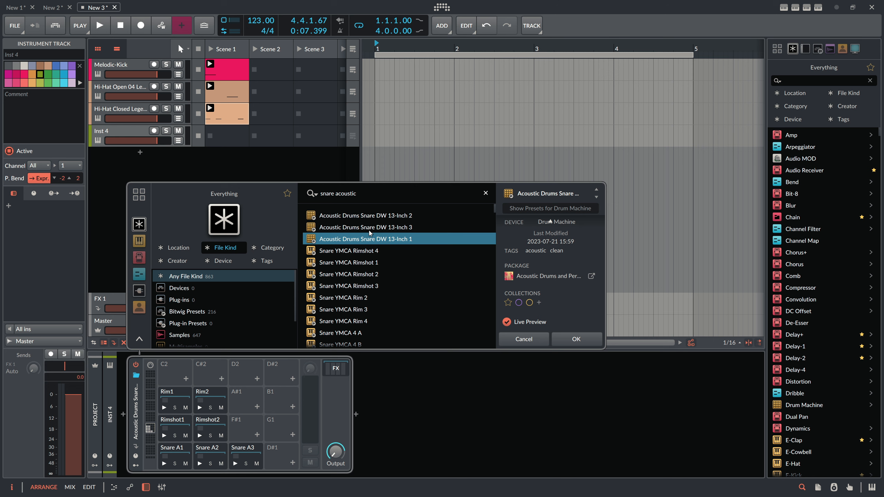
Step: Restrict the results to samples and preview Rim YMCA 4 01 under the search "snare acoustic snare"
click(244, 335)
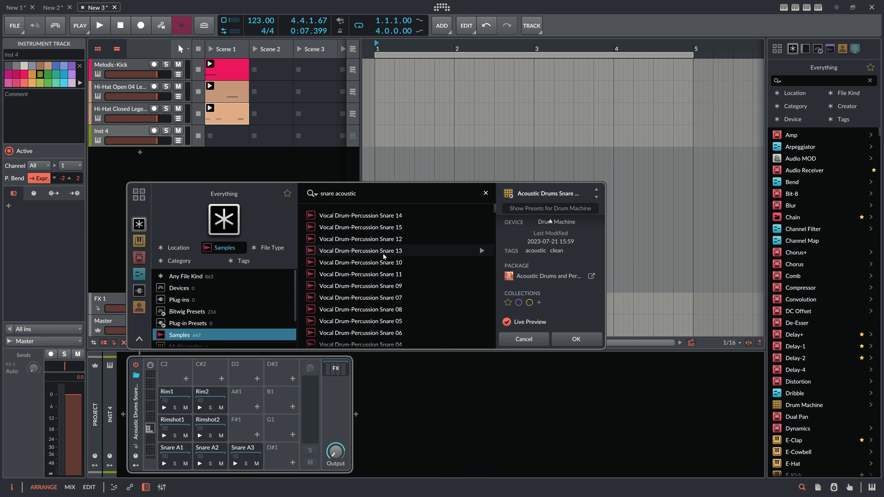
scroll(391, 246, down, 10)
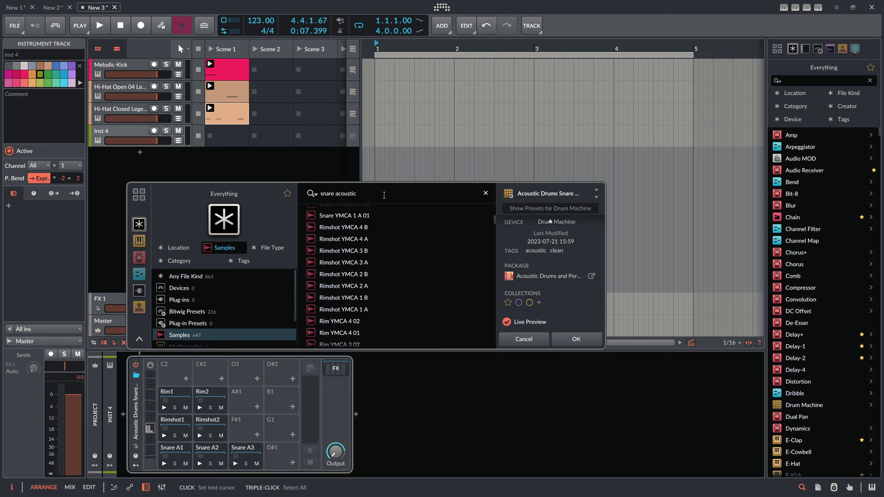
text(snare)
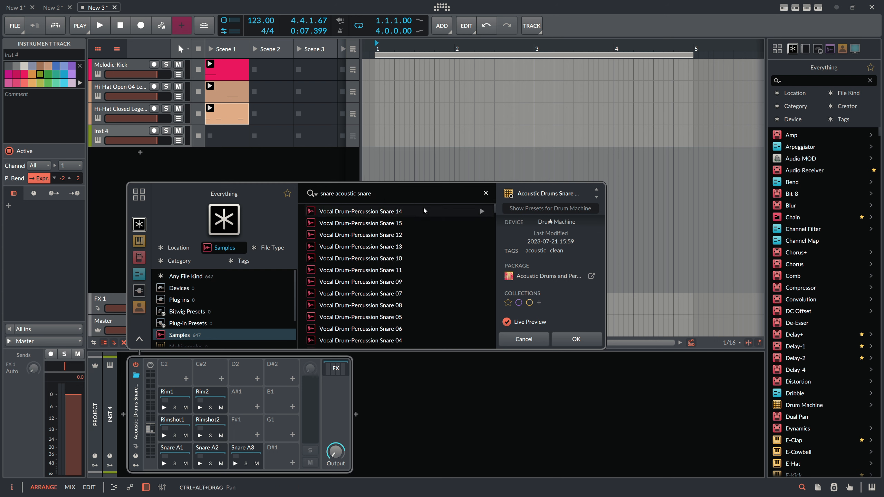
scroll(446, 245, down, 10)
click(405, 254)
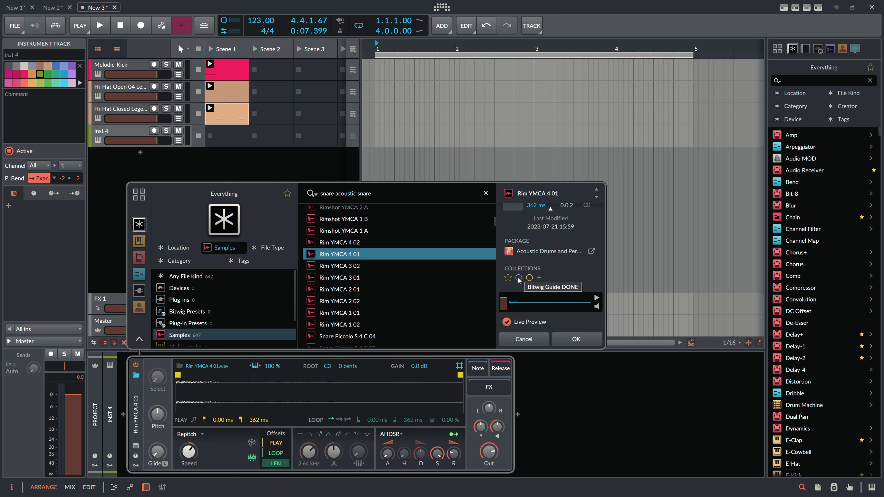
Step: Audition more acoustic snare samples, including Snare Piccolo S 3 B 03 and Snare Pearl Brass FF 5 B 01
scroll(479, 275, down, 5)
click(467, 289)
scroll(425, 292, down, 5)
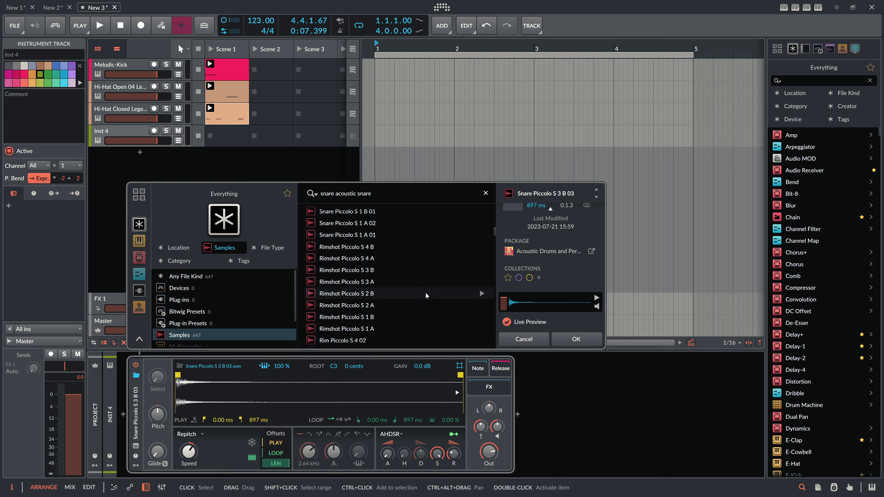
click(410, 286)
scroll(400, 289, down, 6)
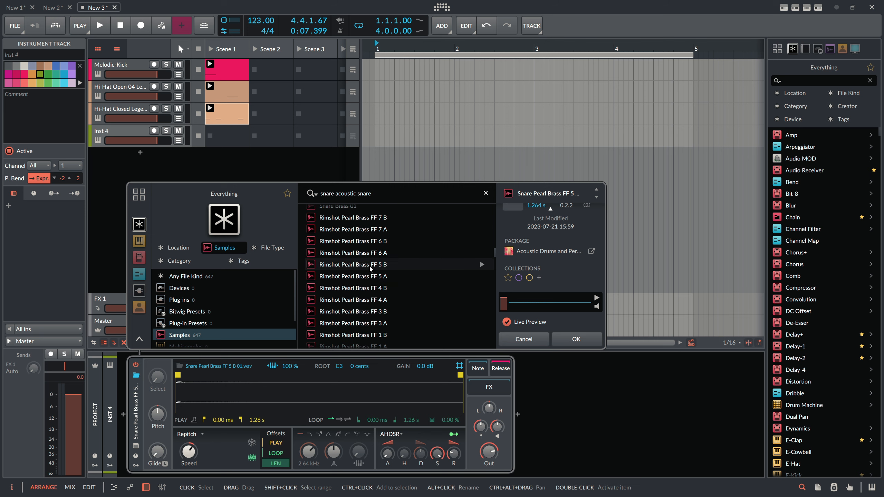
Step: Audition the Snare Pearl Brass samples one after another from FF 2 C 01 to FF 3 B 03
scroll(479, 260, up, 5)
click(362, 255)
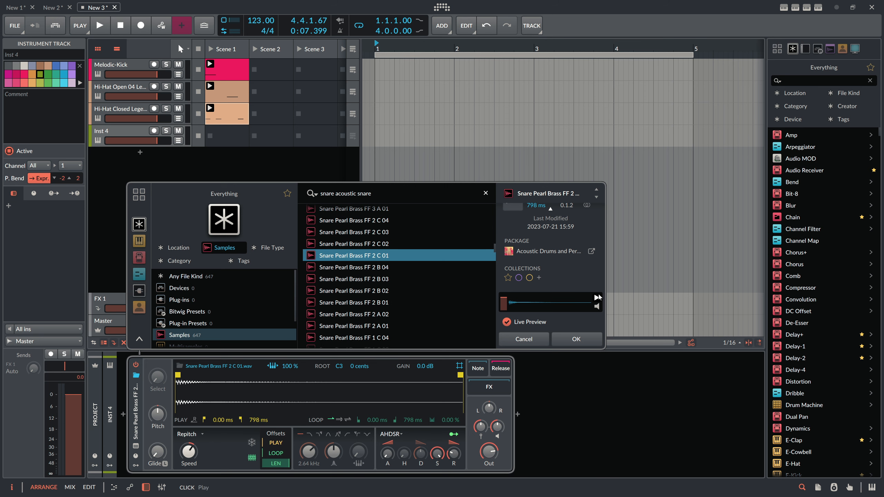
key(Up)
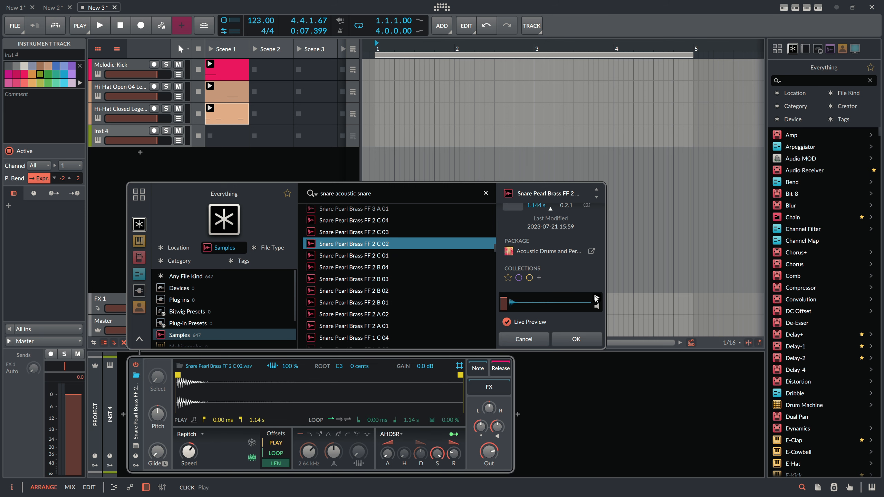
key(Up)
key(Up)
key(Up)
key(Up)
key(Up)
key(Up)
key(Up)
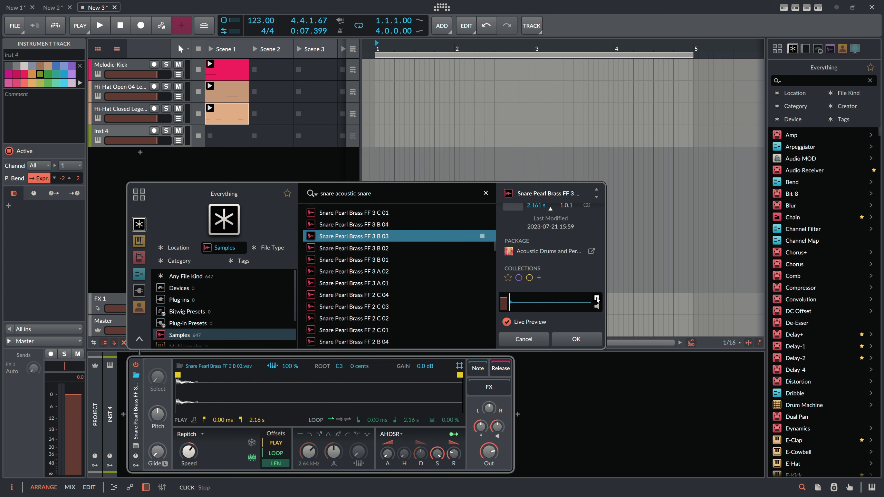
Step: Replace the snare search text with "clap"
scroll(401, 265, up, 3)
drag(371, 194, 342, 194)
text(clap)
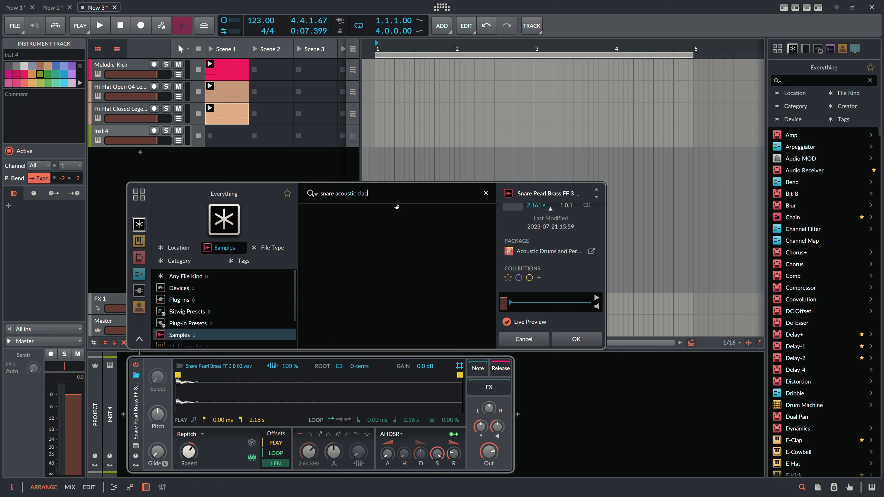
text(lap acou)
key(BackSpace)
key(BackSpace)
key(BackSpace)
key(BackSpace)
Step: Audition the samples Clap Gutsy, Clap Fractured, Clap Flicky and Clap Fired
scroll(379, 245, down, 10)
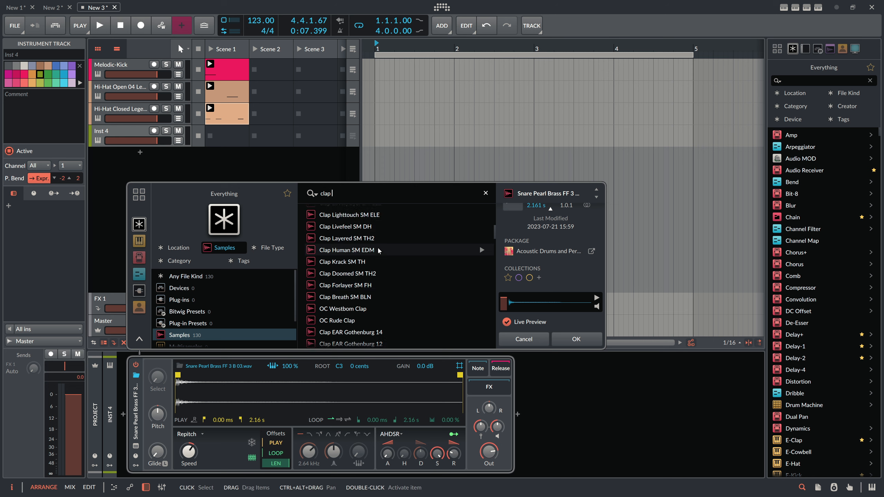
scroll(377, 248, down, 3)
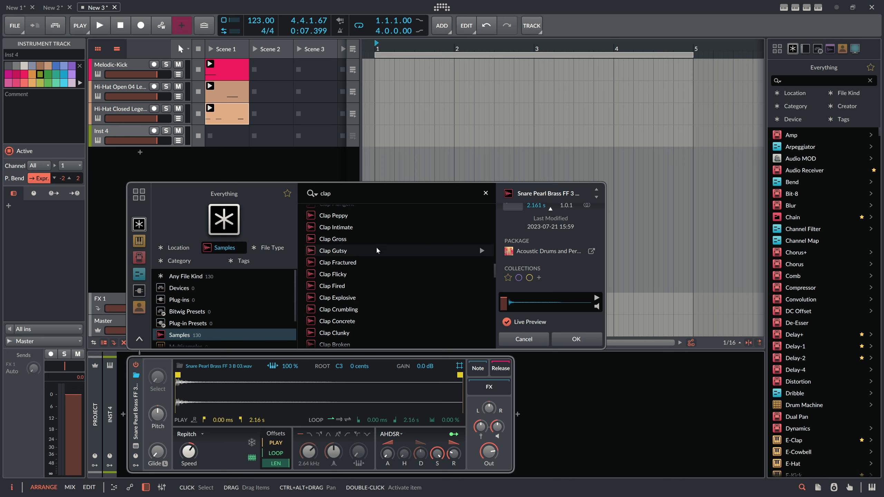
click(377, 247)
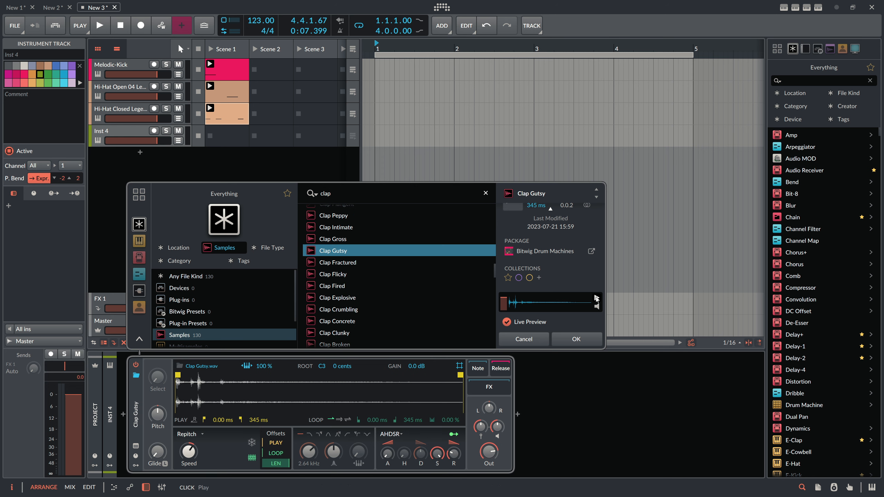
key(Down)
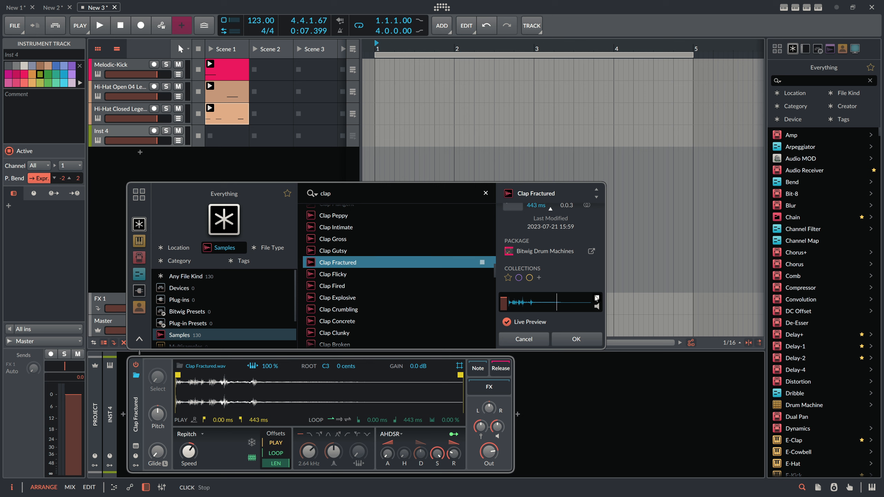
key(Down)
key(Down)
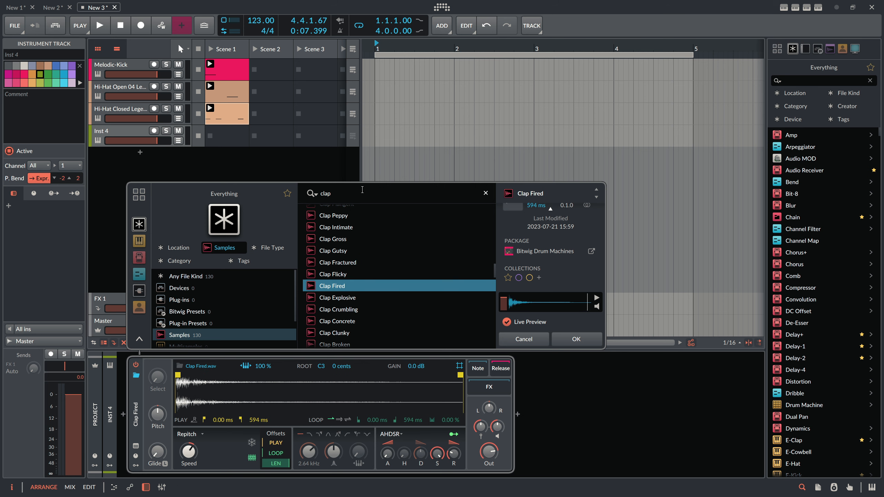
Step: Narrow the search to "clap 90" and audition Clap Legend 909 05 and Clap Legend 909 04
click(360, 196)
text(90)
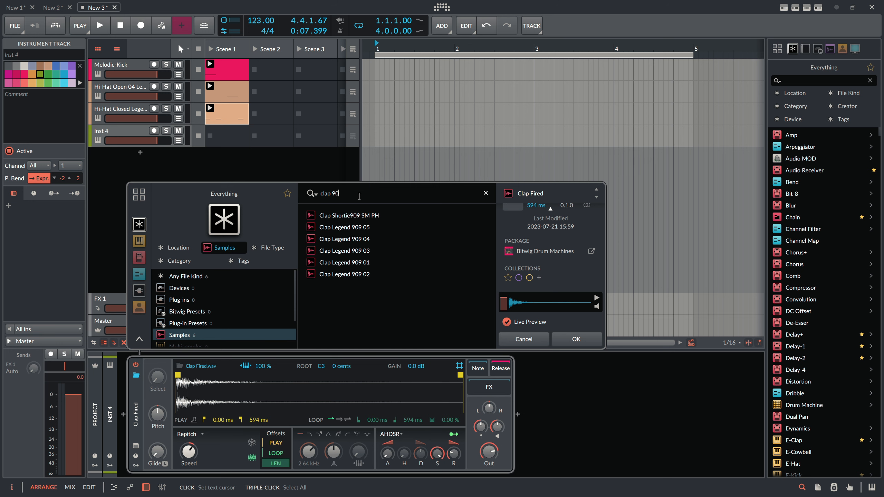
click(385, 228)
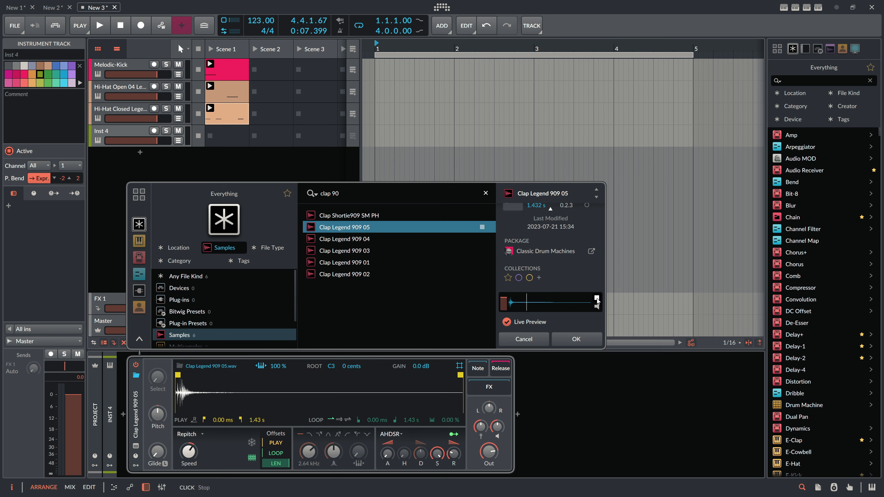
key(Down)
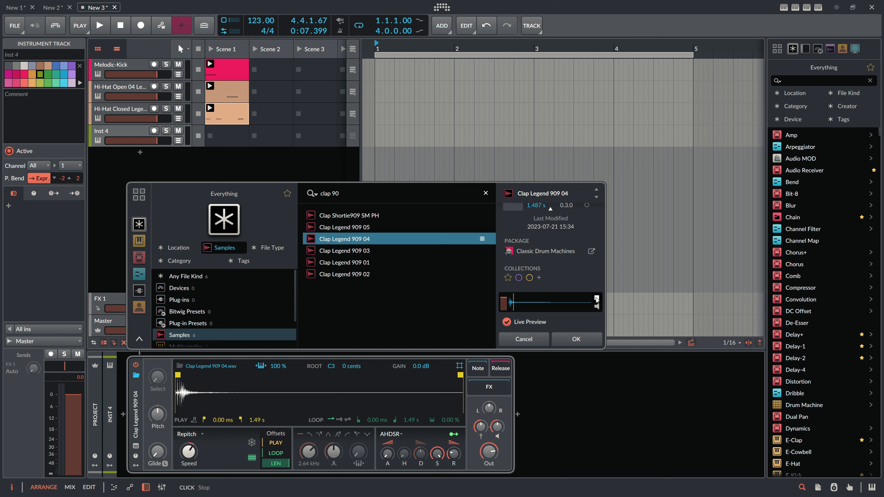
Step: Search the samples for "606 clap"
double_click(335, 193)
text(6)
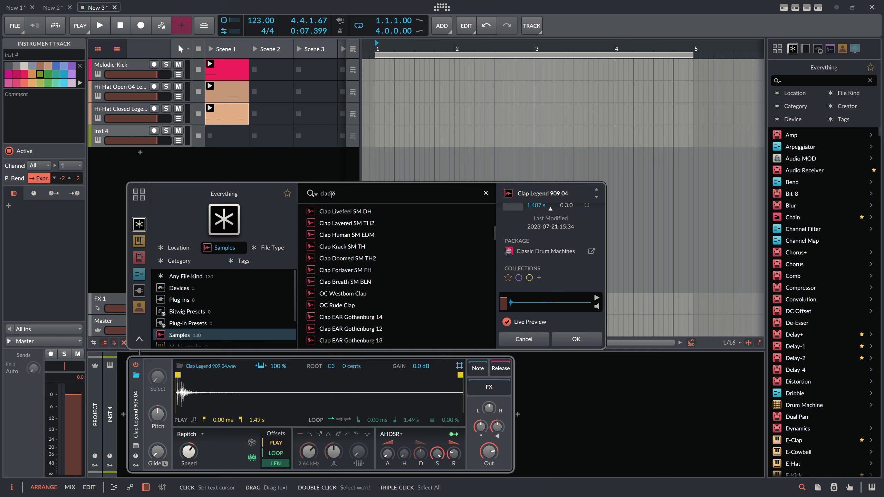
text(06606)
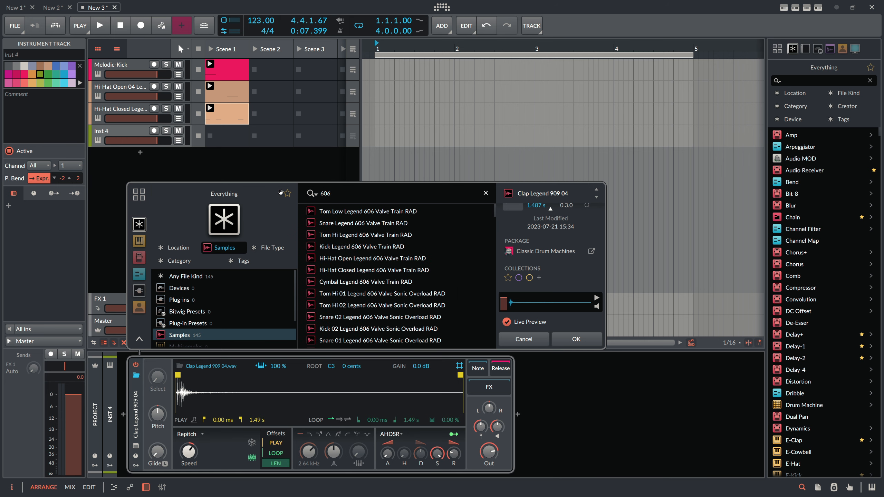
text( clap)
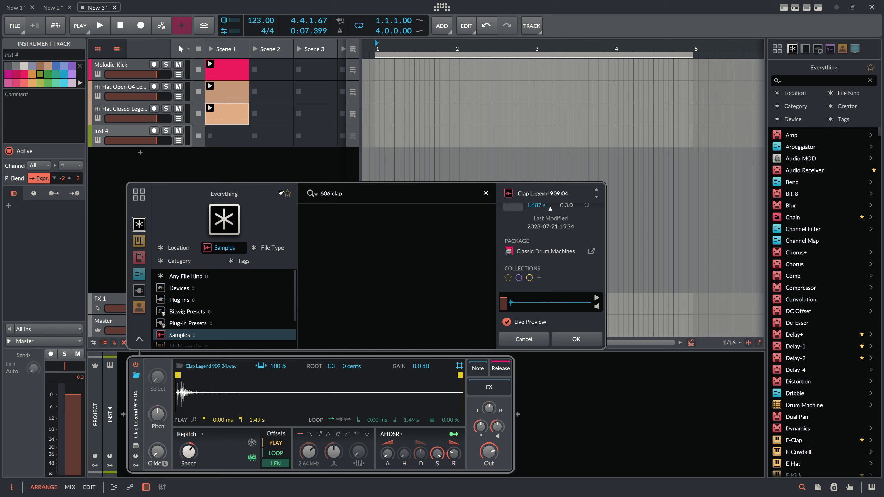
Step: Search for "clap drum" and audition claps including Clap Class Gothen 03 and Clap 12bit Gothen 03
text( ac)
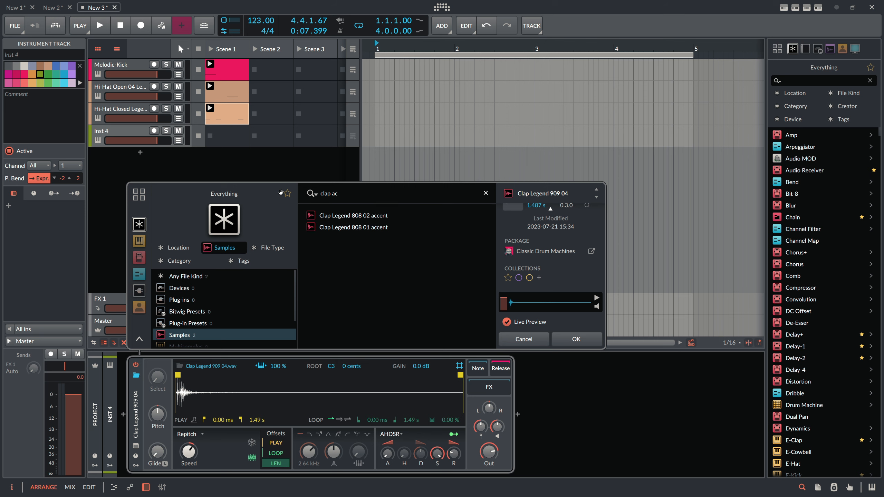
key(BackSpace)
key(BackSpace)
text(drum)
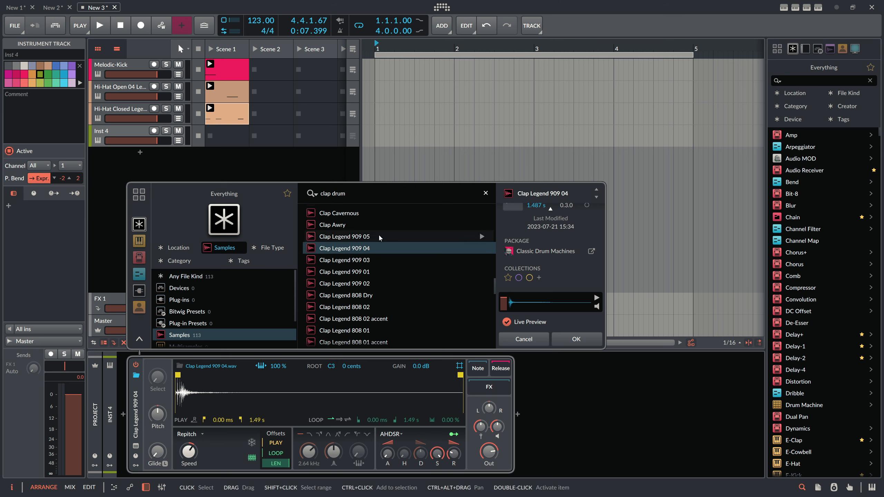
click(379, 236)
scroll(442, 260, down, 8)
click(427, 274)
click(472, 287)
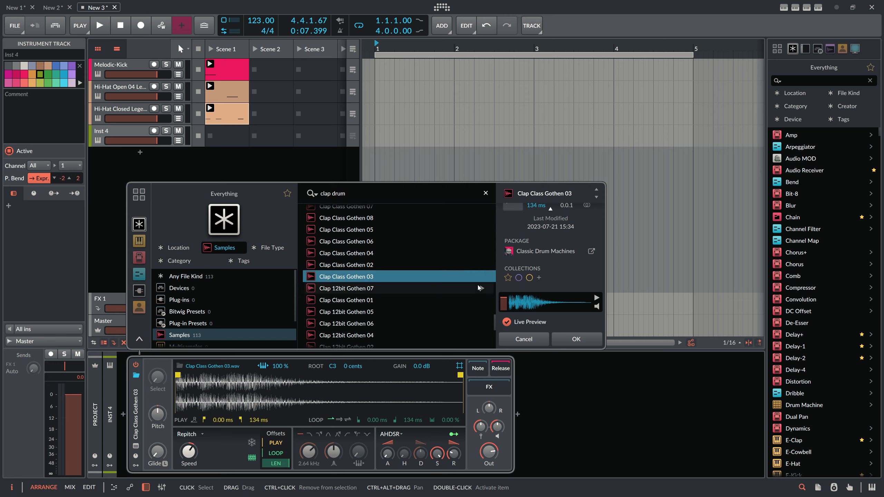
scroll(405, 291, down, 3)
click(422, 284)
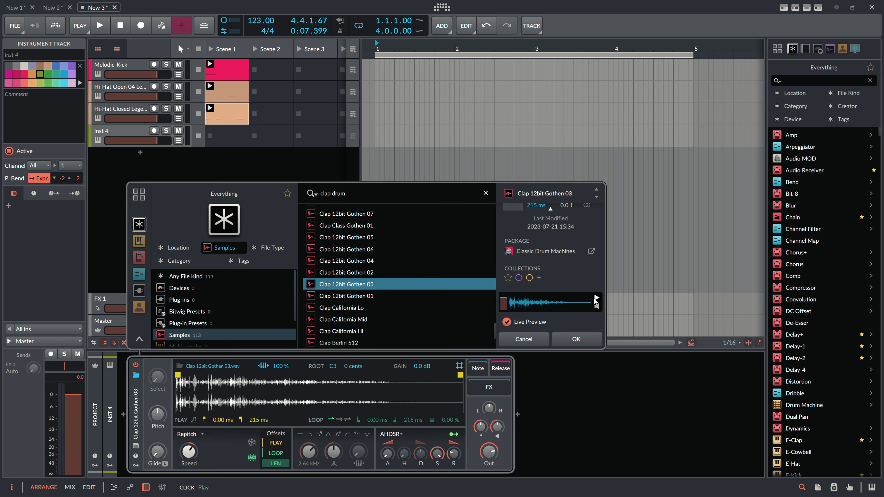
Step: Load the Clap 12bit Gothen 06 sample onto the new track and set its sampler's keyboard tracking to 0 %
key(Up)
key(Up)
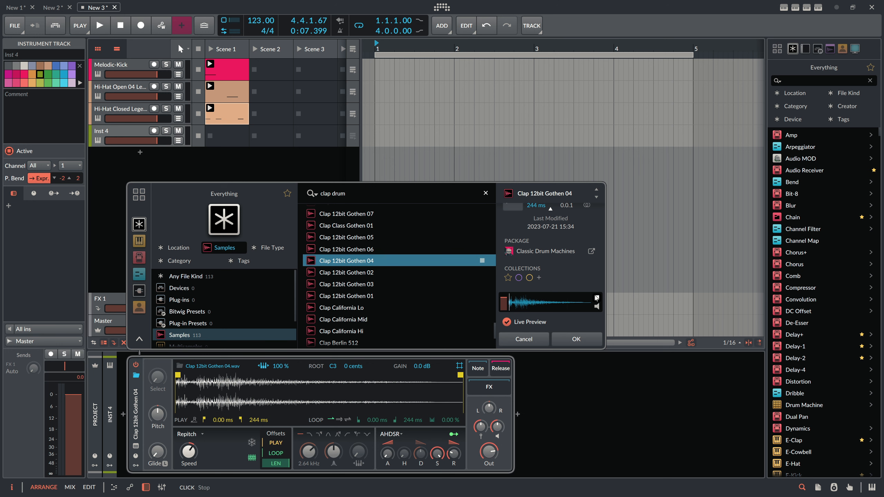
key(Up)
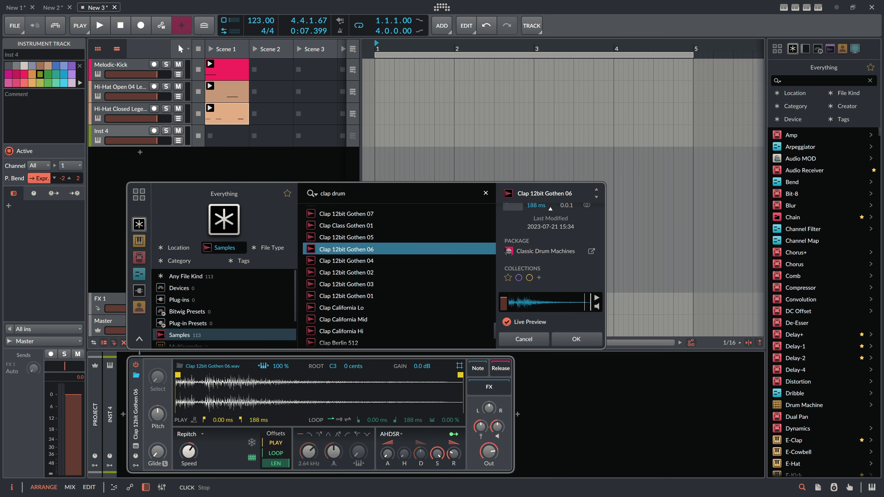
key(Return)
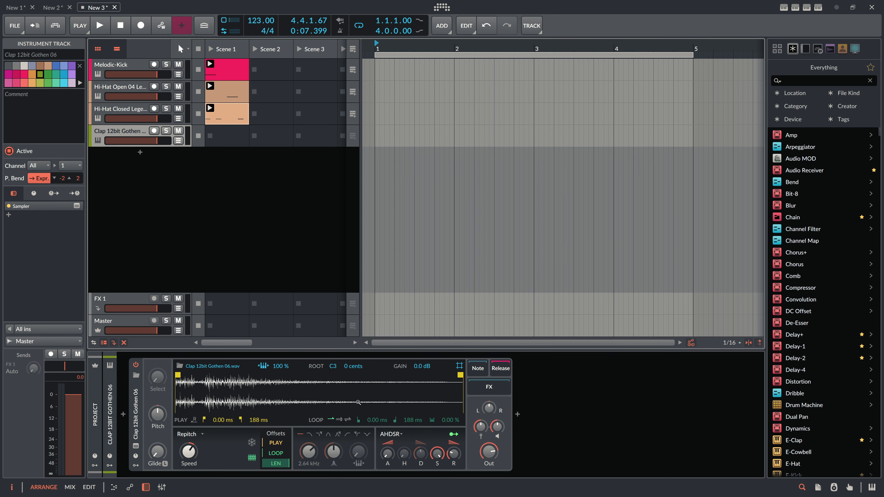
drag(270, 364, 275, 374)
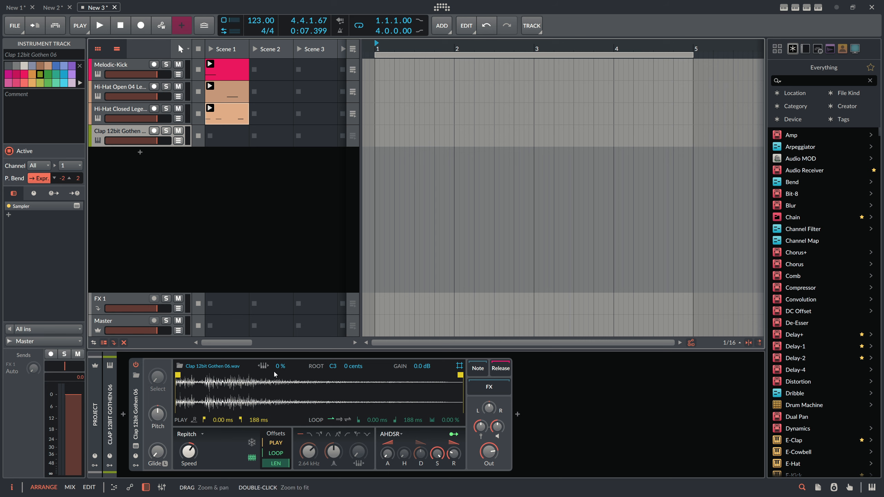
Step: Create a two-bar looping clip on the clap track in Scene 1 and draw a 1/16 note on C4 at 2.1.1
double_click(228, 134)
double_click(230, 136)
click(312, 56)
drag(312, 55, 403, 58)
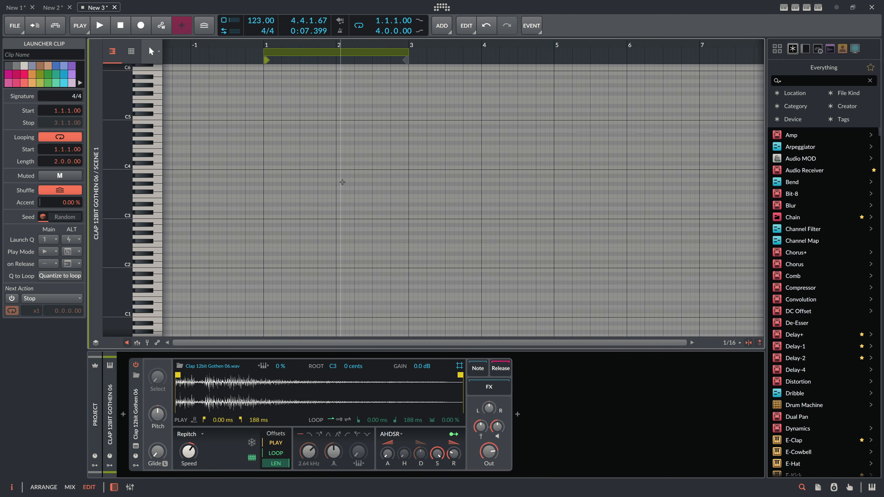
double_click(338, 167)
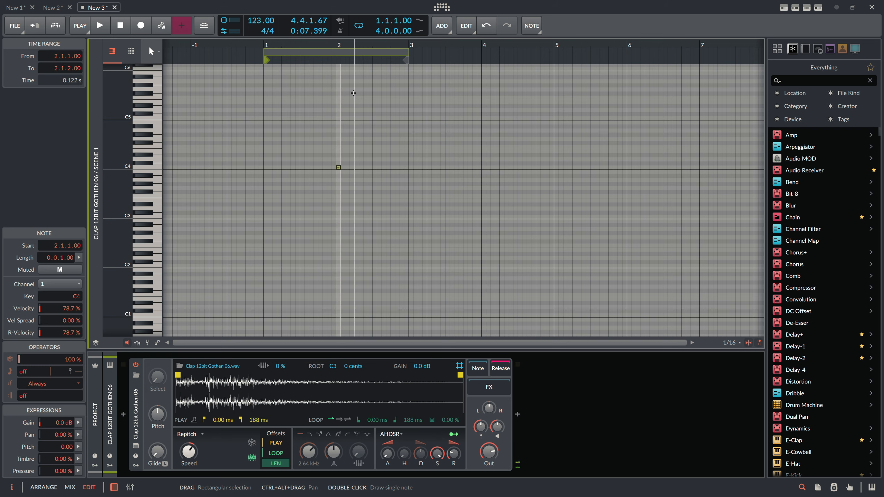
Step: Shorten the clap clip's loop to two beats and draw a 1/16 note on C4 at its second beat
key(alt+1)
key(space)
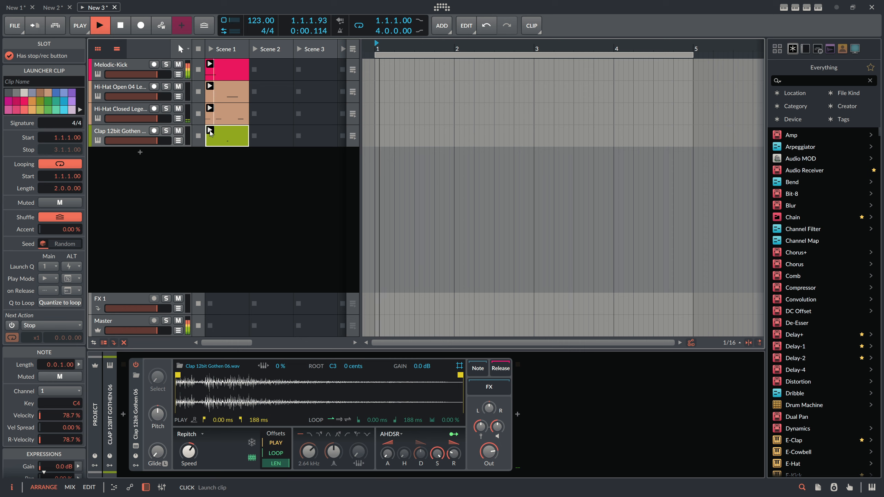
double_click(226, 133)
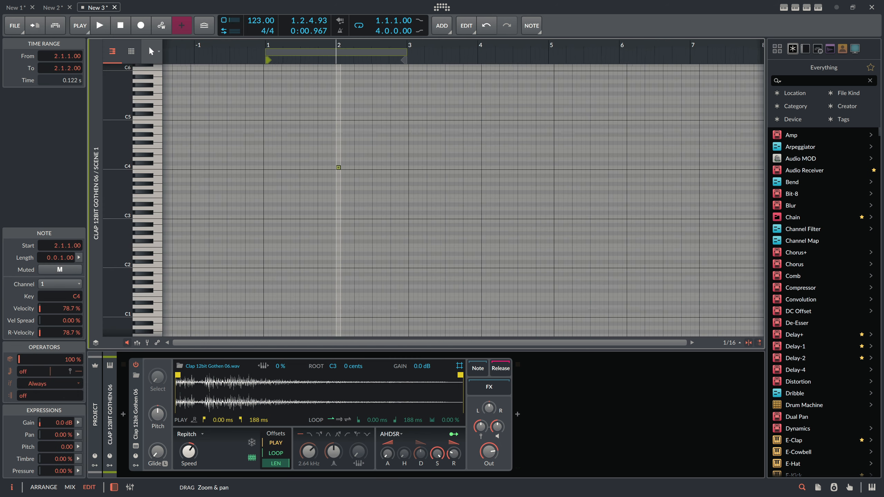
drag(477, 53, 312, 57)
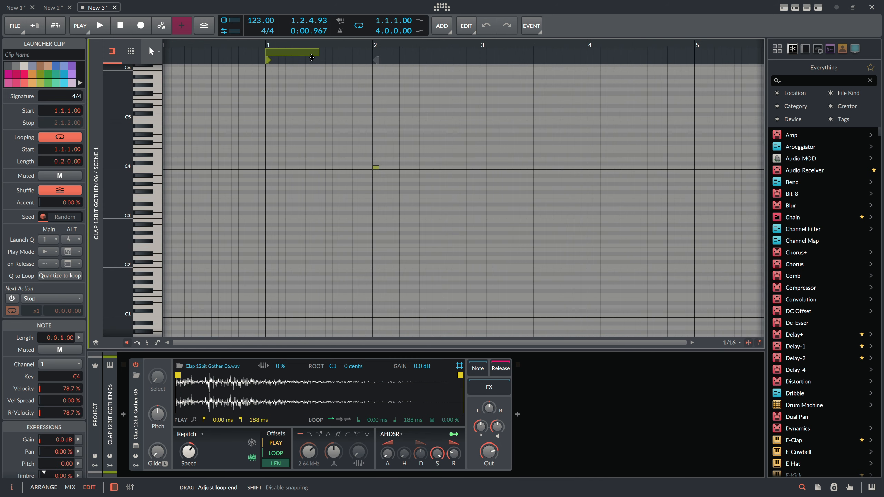
click(375, 168)
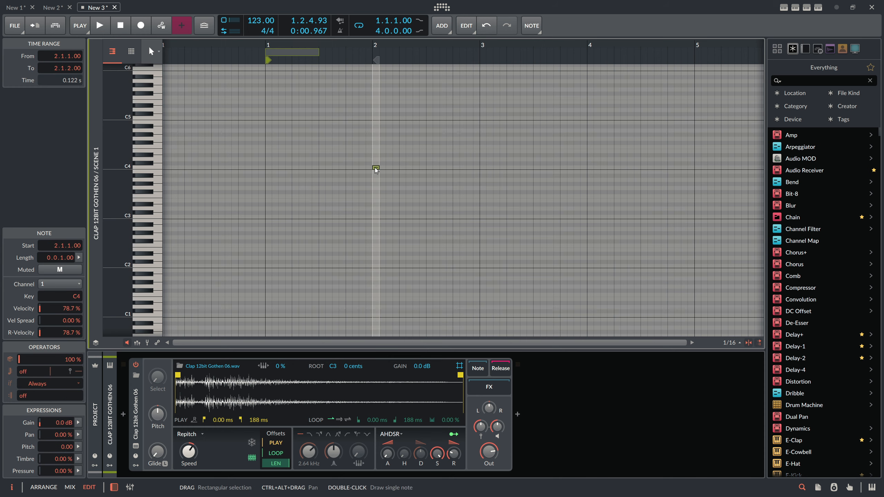
double_click(295, 168)
Step: Launch the clap clip and listen to it together with the kick and hi-hats
key(alt+1)
click(211, 132)
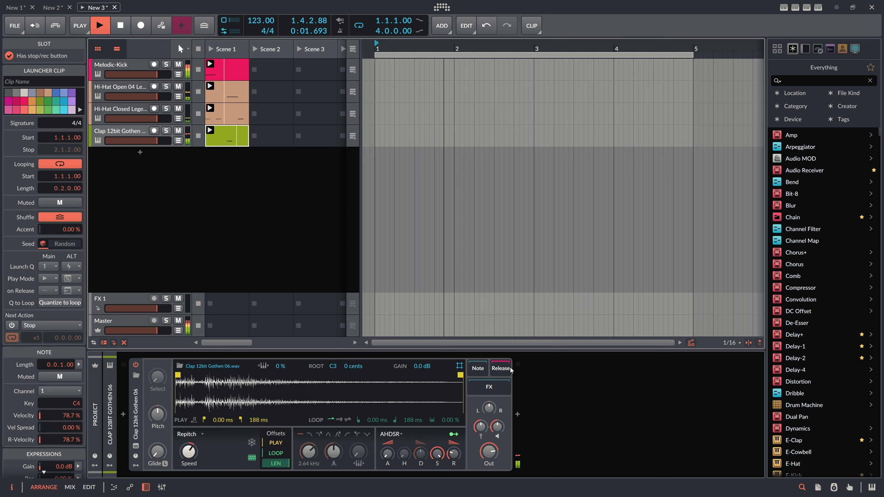
mouse_move(489, 409)
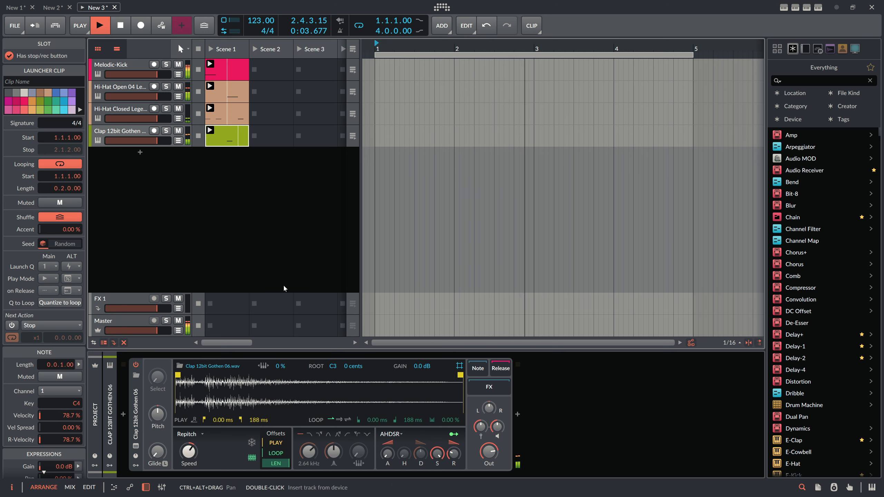
key(space)
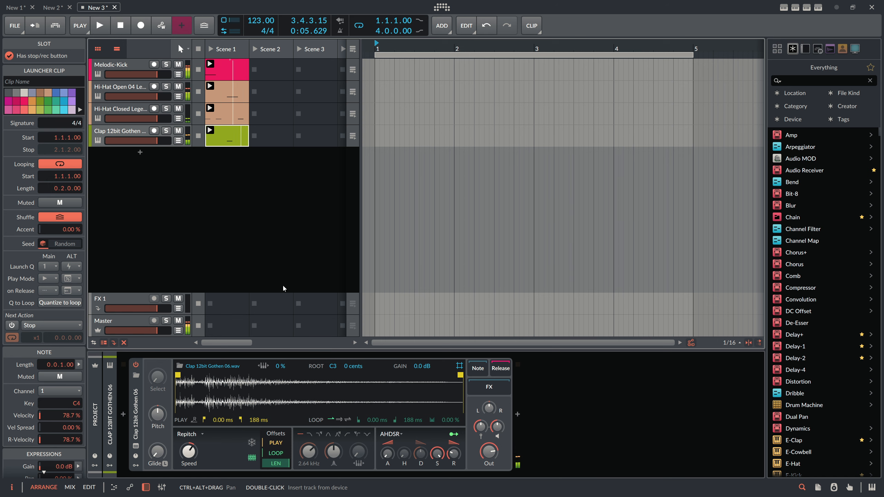
Step: Group the kick, both hi-hat tracks and the clap track, and name the group "Drums"
click(112, 131)
shift+click(127, 68)
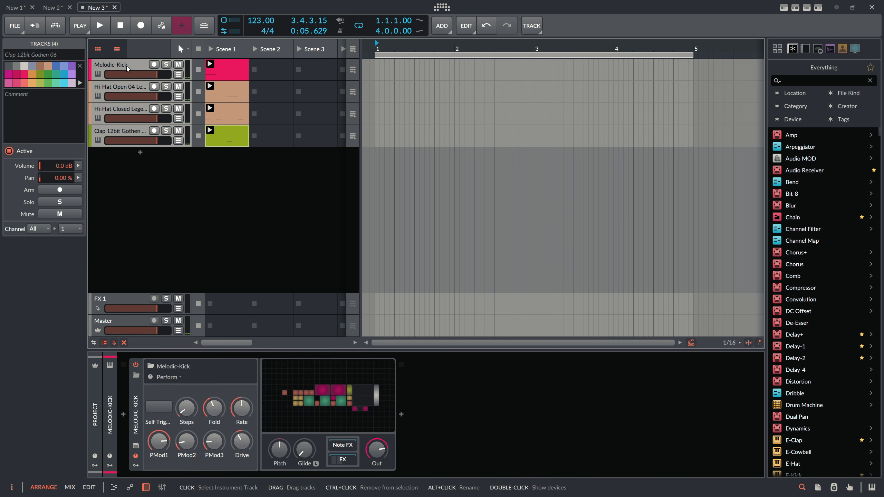
key(ctrl+g)
key(ctrl+r)
text(Drums)
key(Return)
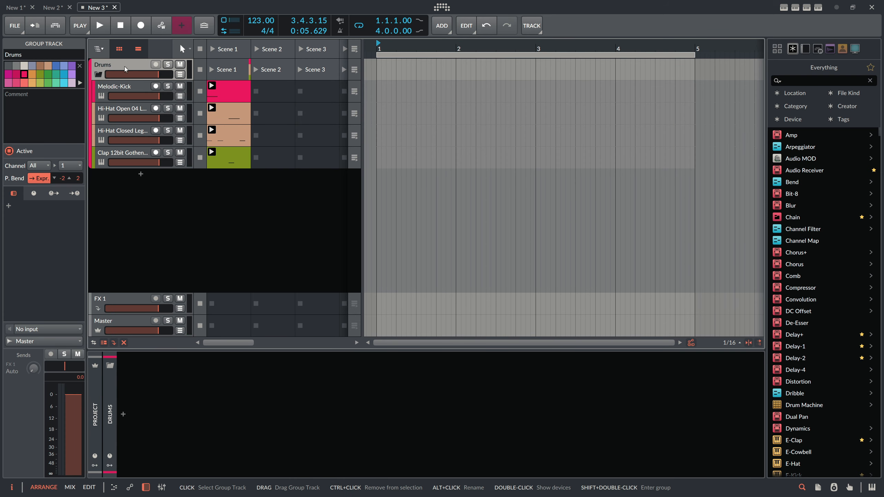
click(131, 87)
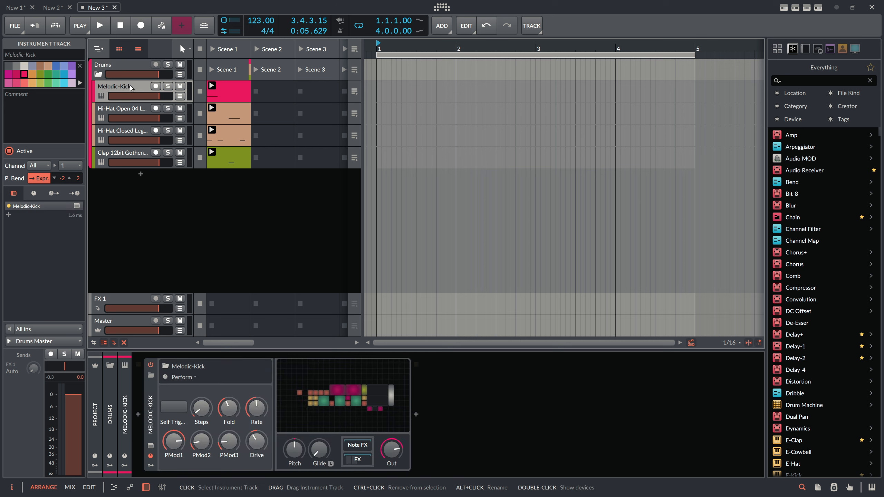
click(138, 111)
Step: Add a new instrument track below the Drums group and search its device browser for "snare acous"
click(140, 174)
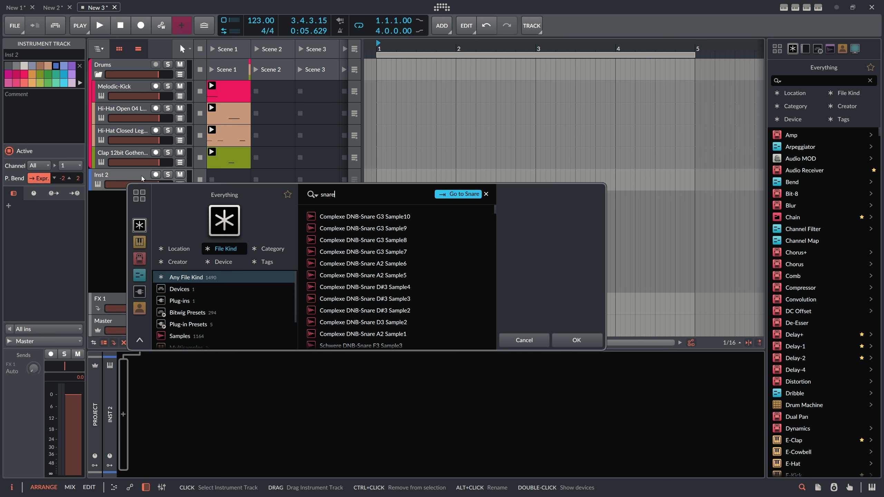
text(snare acous)
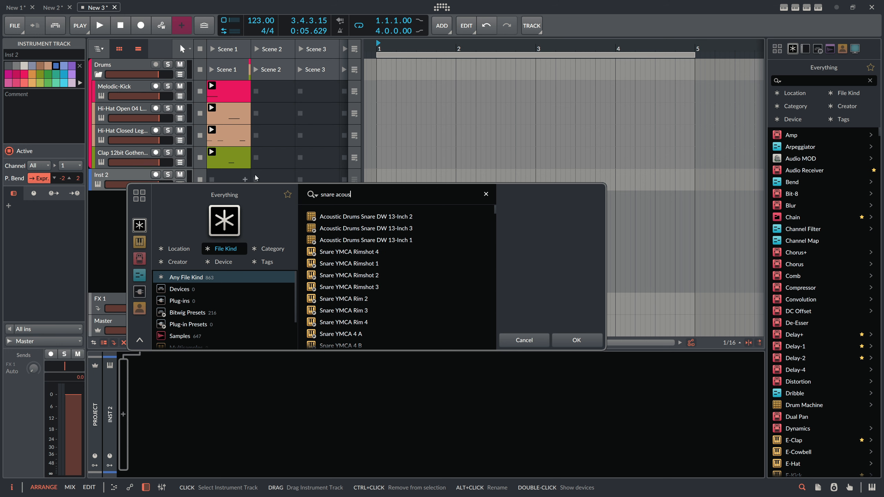
scroll(389, 235, down, 5)
scroll(383, 248, down, 10)
scroll(389, 264, down, 10)
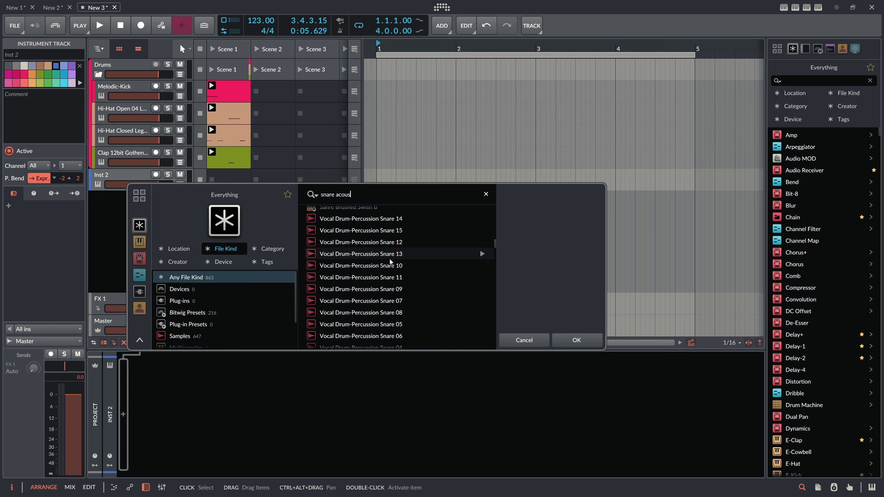
scroll(388, 262, up, 10)
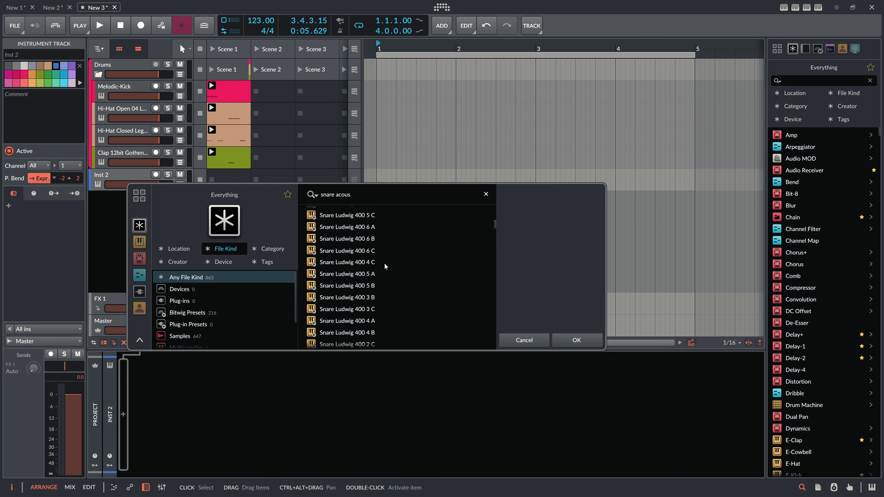
scroll(381, 263, down, 5)
Step: Audition several Snare Ludwig 12x6 presets and load Snare Ludwig 12x6 2 B onto the new track
click(417, 284)
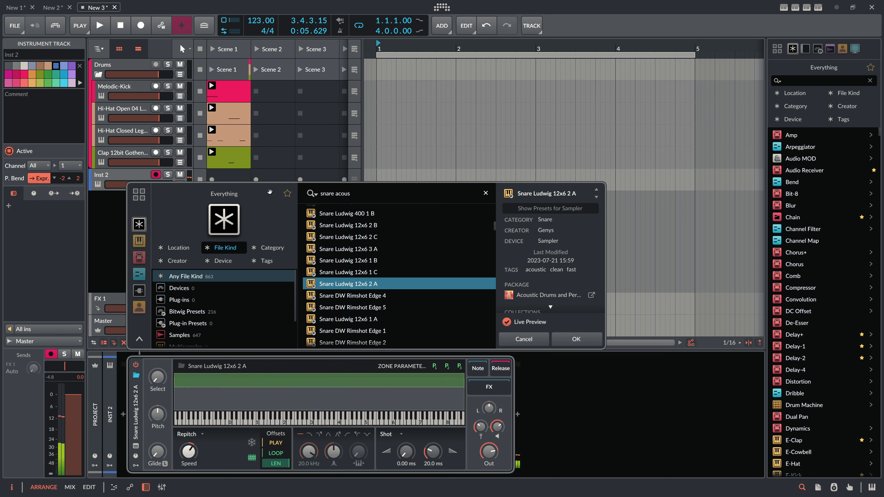
click(387, 249)
click(373, 225)
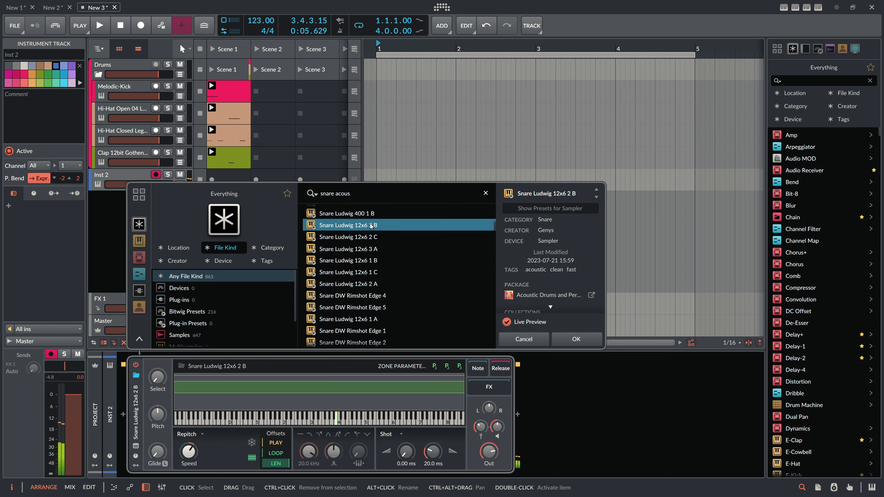
click(370, 238)
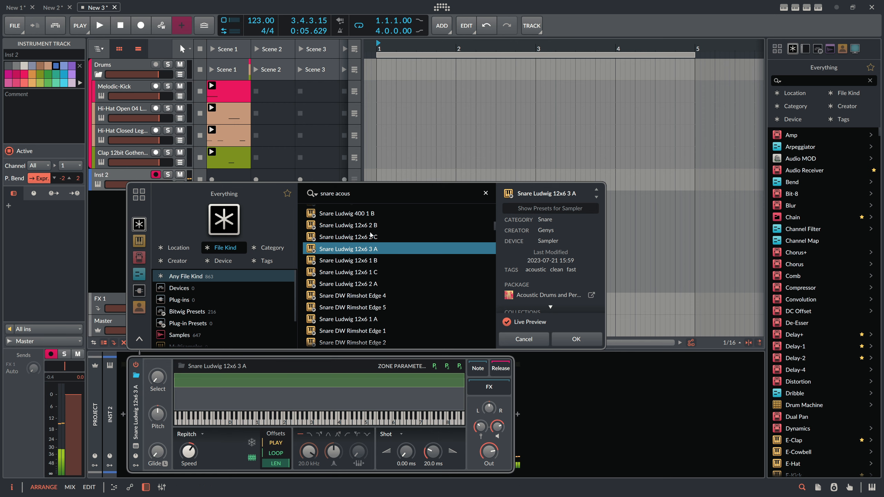
click(370, 226)
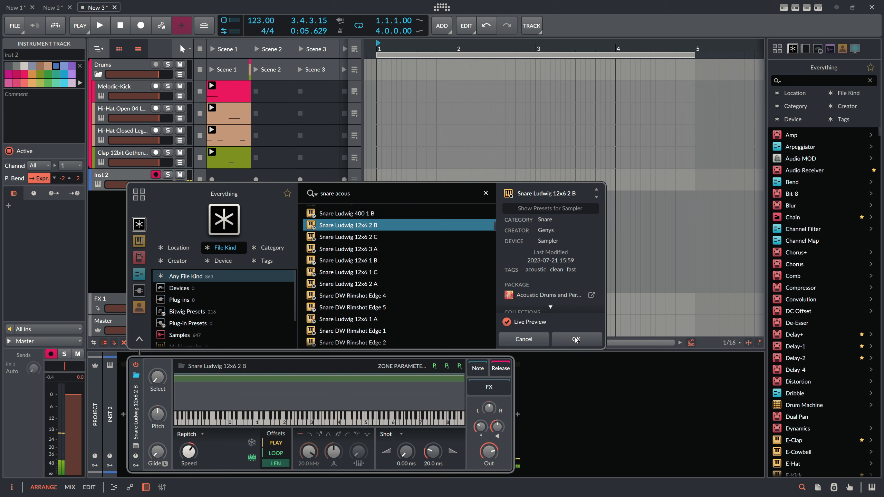
key(Return)
Step: Create a snare clip in Scene 1 and fill its fourth beat with four 1/16 notes on C4
double_click(235, 180)
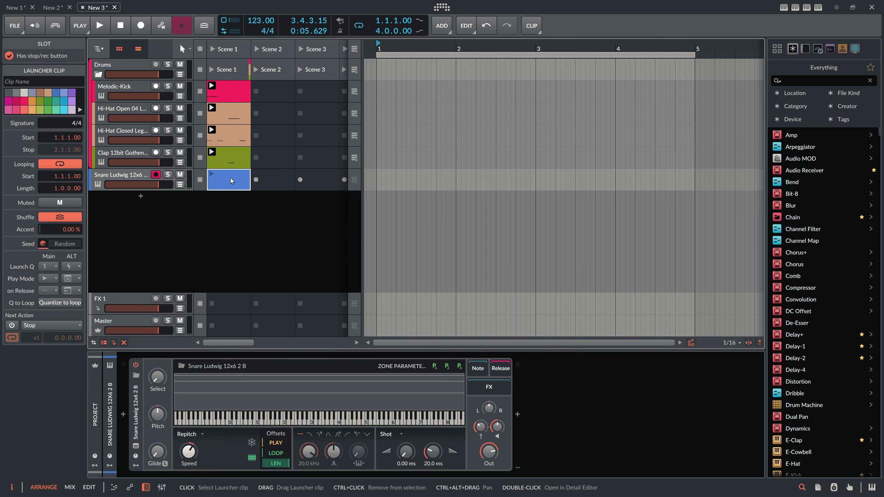
double_click(231, 178)
drag(350, 48, 351, 43)
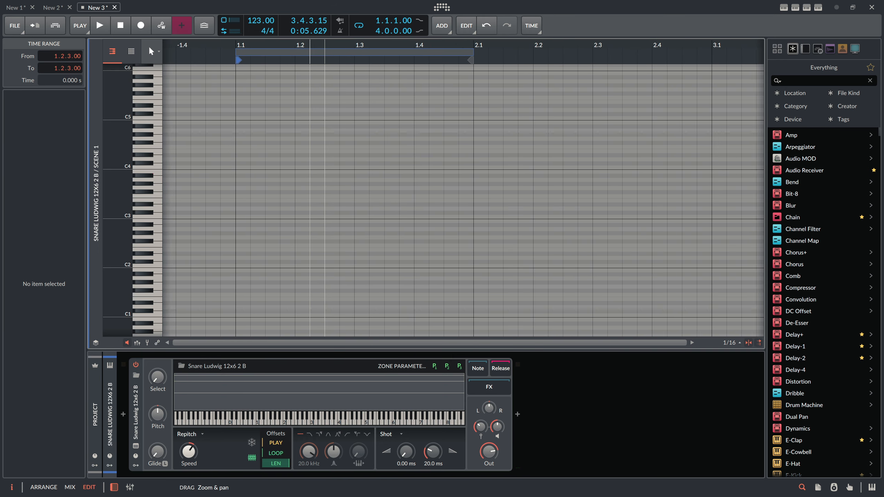
double_click(389, 168)
key(Right)
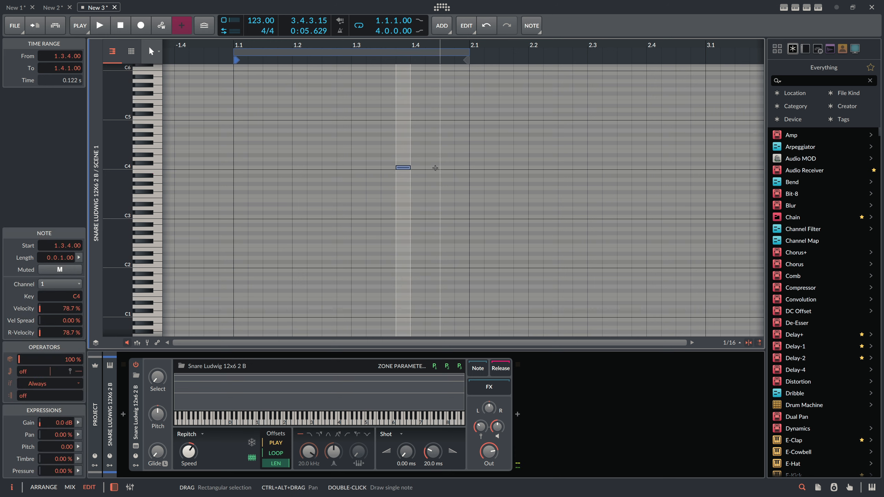
key(Right)
double_click(435, 168)
key(ctrl+d)
key(ctrl+d)
Step: Play the snare clip together with the drum loops and review its notes
key(alt+1)
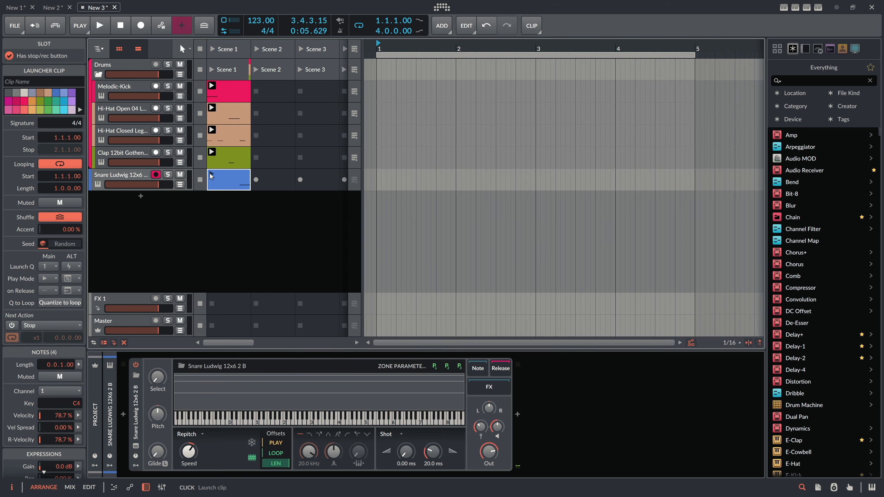
key(space)
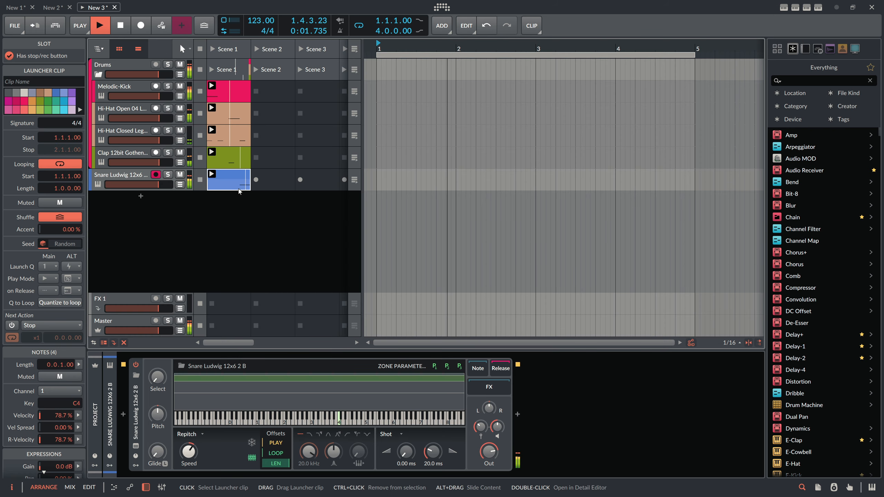
key(space)
key(alt+3)
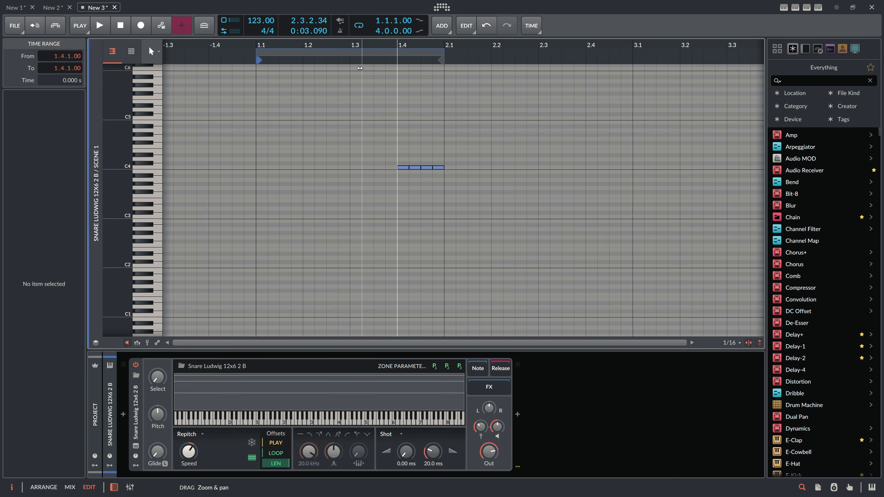
key(alt+1)
Step: Double the snare clip's content twice to four bars and delete the notes in the first three bars
right_click(233, 175)
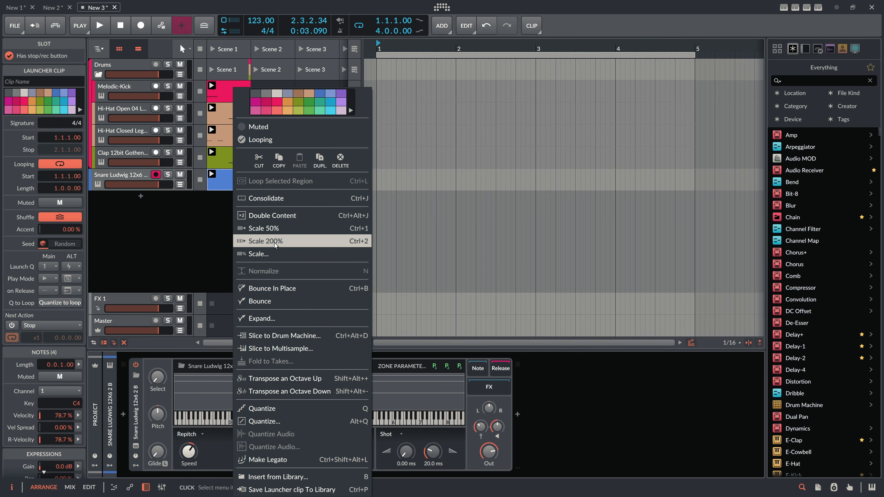
click(278, 216)
right_click(239, 188)
click(273, 216)
double_click(238, 187)
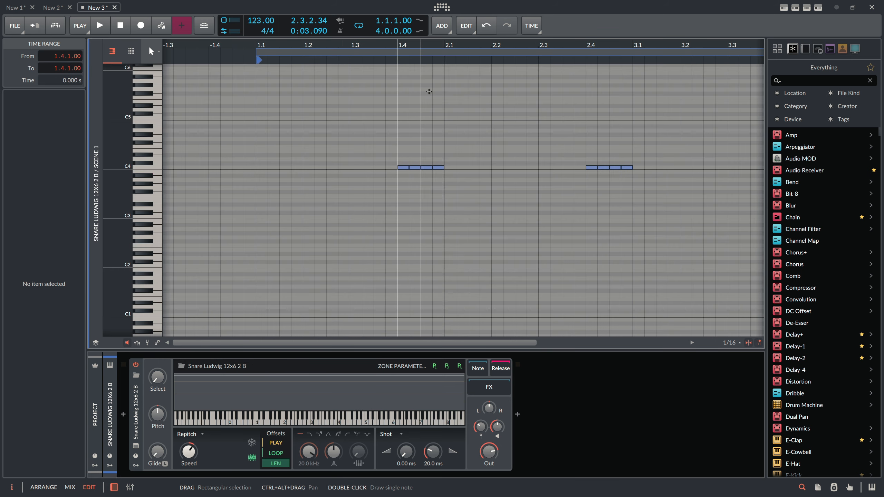
drag(434, 46, 279, 45)
drag(260, 128, 380, 230)
key(Delete)
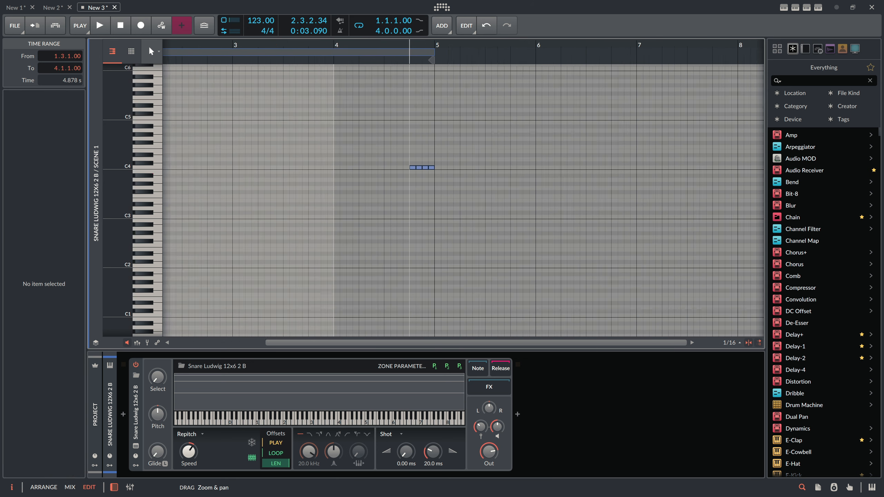
Step: Add a 1/16 note on C4 at 4.3.4 in the snare clip and set its repeats to 4
key(space)
drag(403, 54, 414, 47)
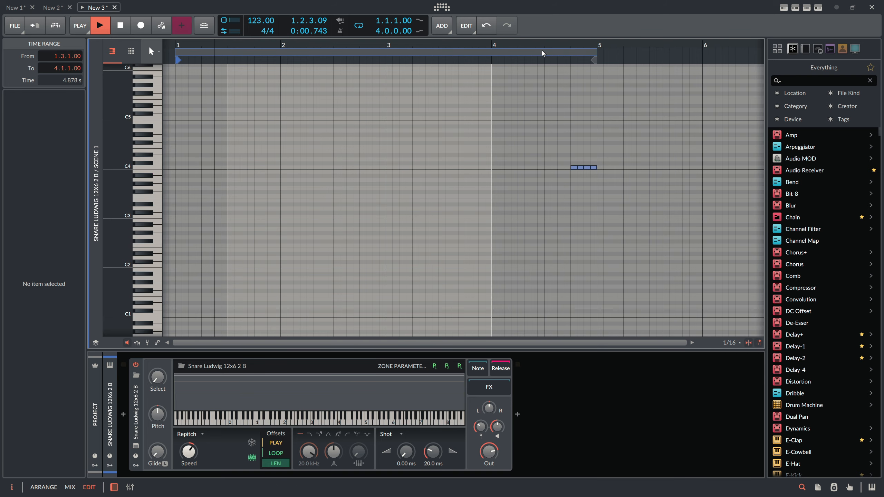
drag(569, 47, 523, 158)
click(519, 168)
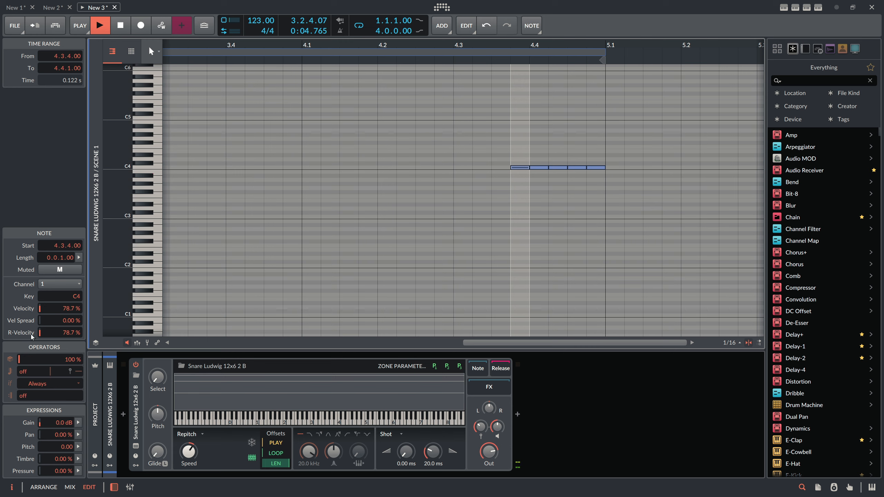
drag(27, 371, 26, 361)
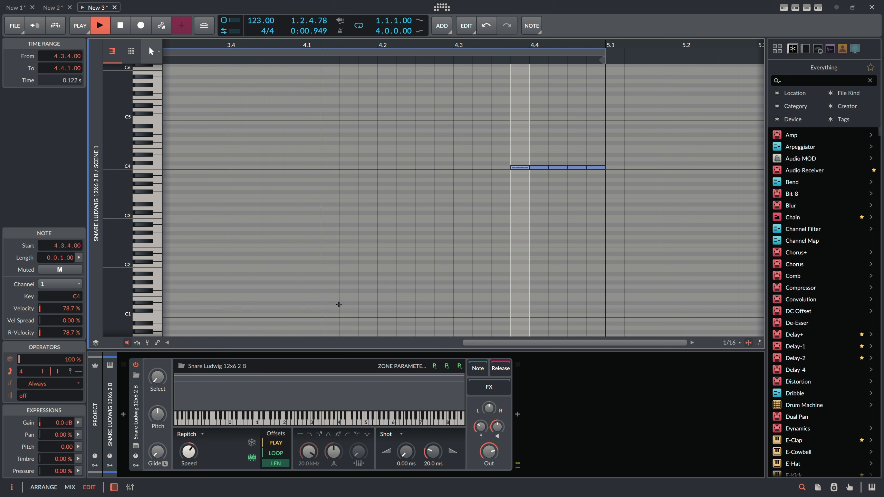
Step: Show the velocity lane and lower the five snare notes' velocities into a rising ramp, with the first note at 27.6 %
drag(518, 154, 585, 208)
key(space)
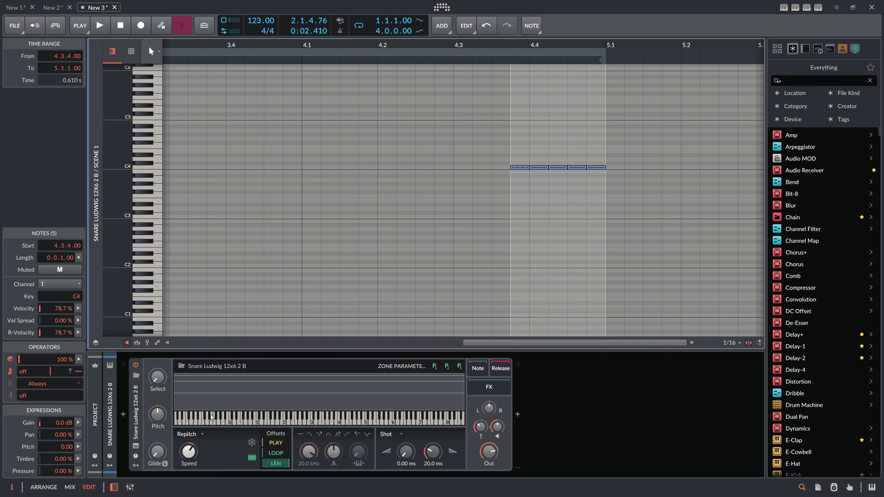
click(138, 343)
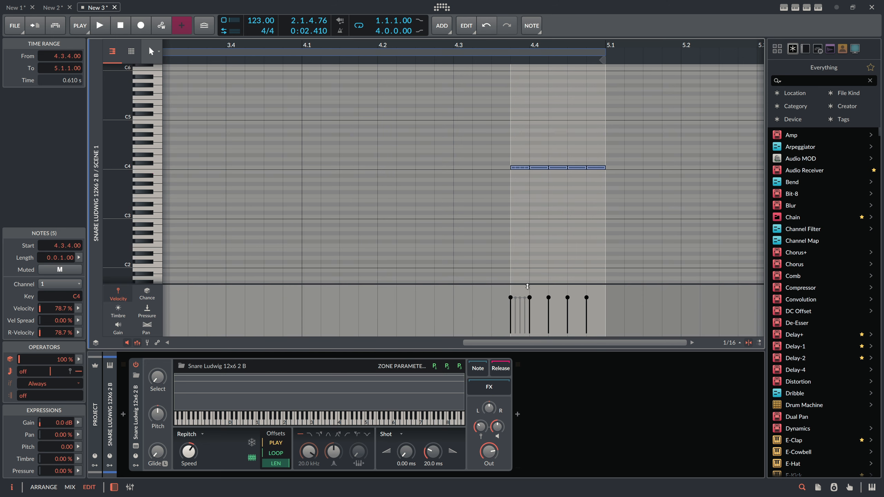
mouse_move(511, 298)
mouse_down()
mouse_move(511, 314)
mouse_move(586, 304)
mouse_move(511, 321)
mouse_move(529, 312)
mouse_up()
click(520, 324)
click(530, 308)
click(548, 311)
click(550, 305)
Step: Play back the four-bar snare clip and listen to the fill in context with the drum group
key(space)
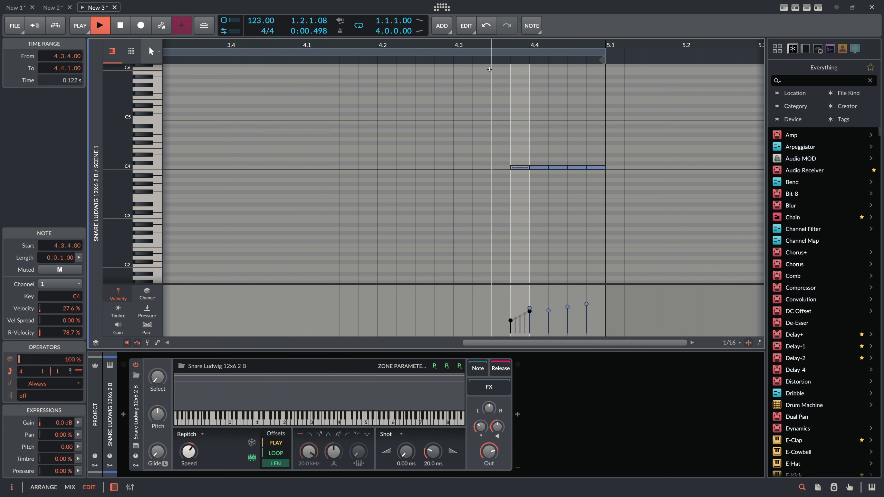
drag(482, 48, 426, 150)
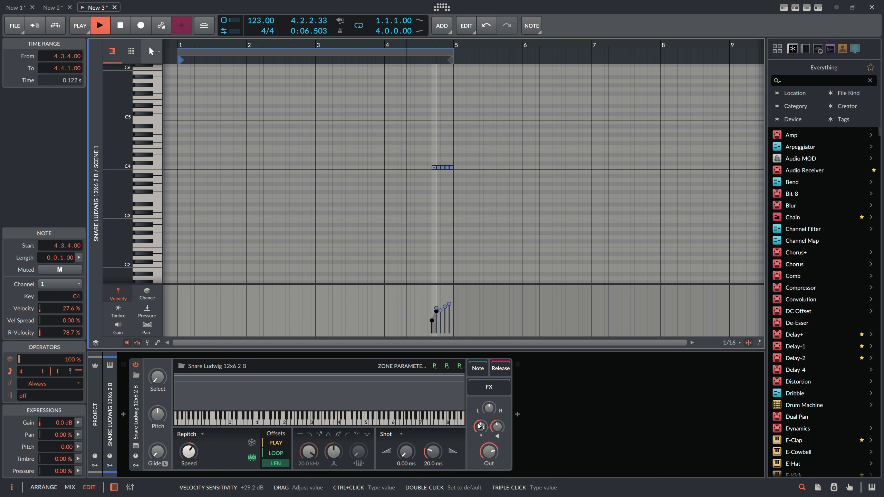
drag(488, 407, 489, 404)
key(alt+1)
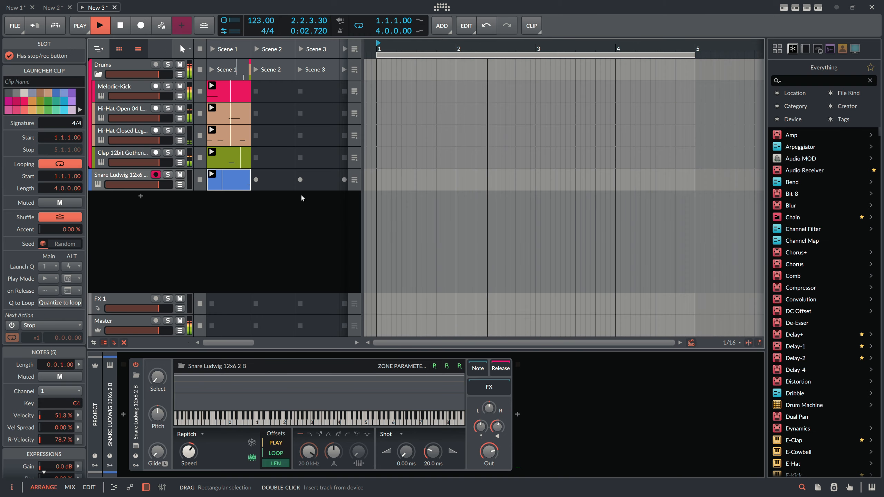
Step: Stop playback and move the Snare Ludwig track into the Drums group below the clap track
click(135, 177)
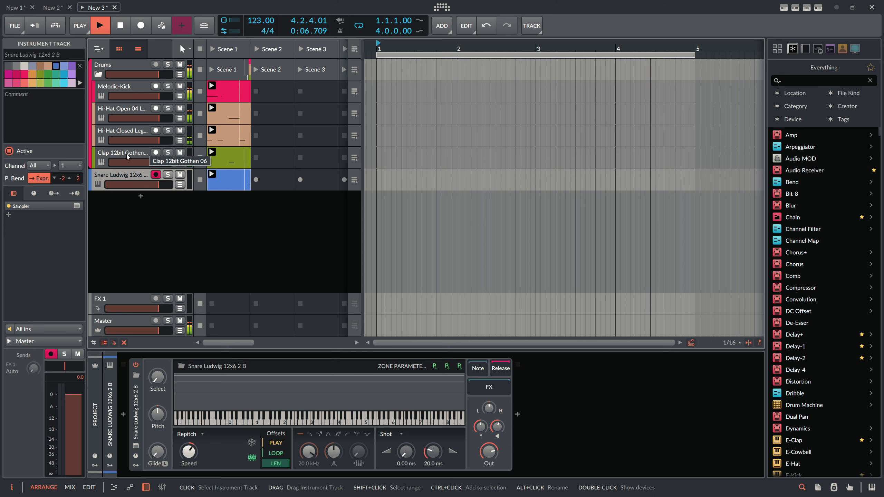
key(space)
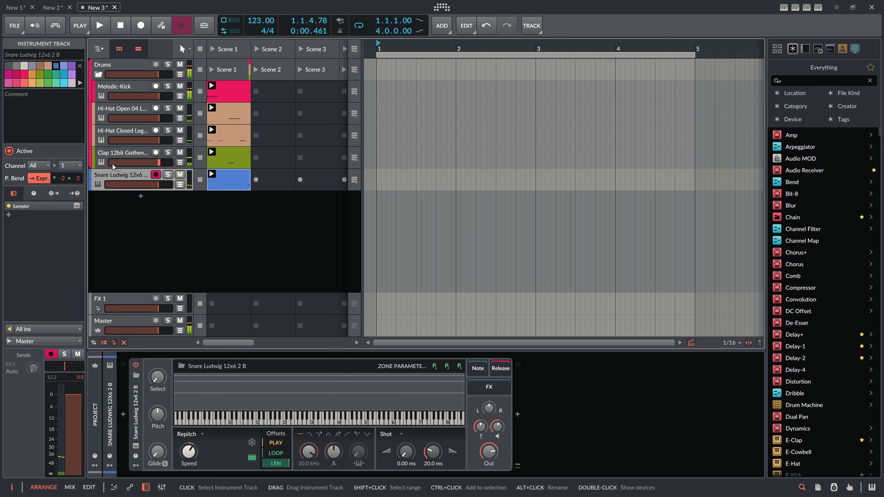
drag(127, 157, 115, 173)
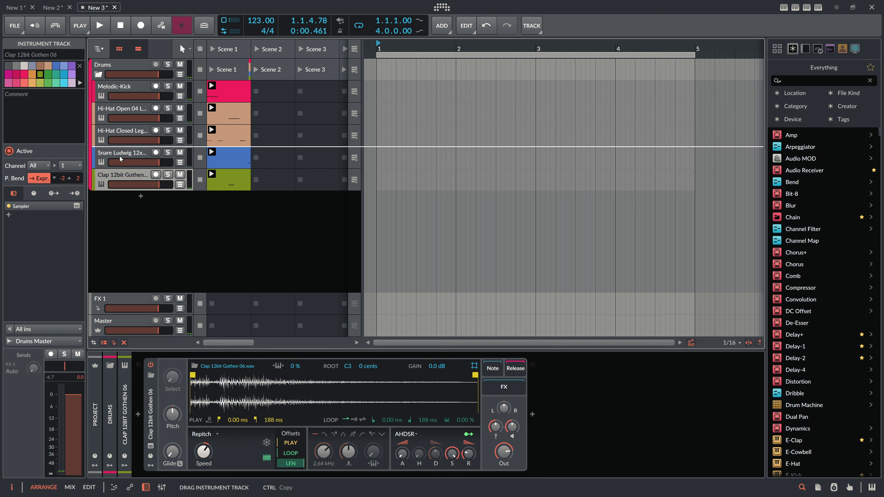
Step: Rename the snare track as Drum Droll
double_click(115, 173)
text(Dr)
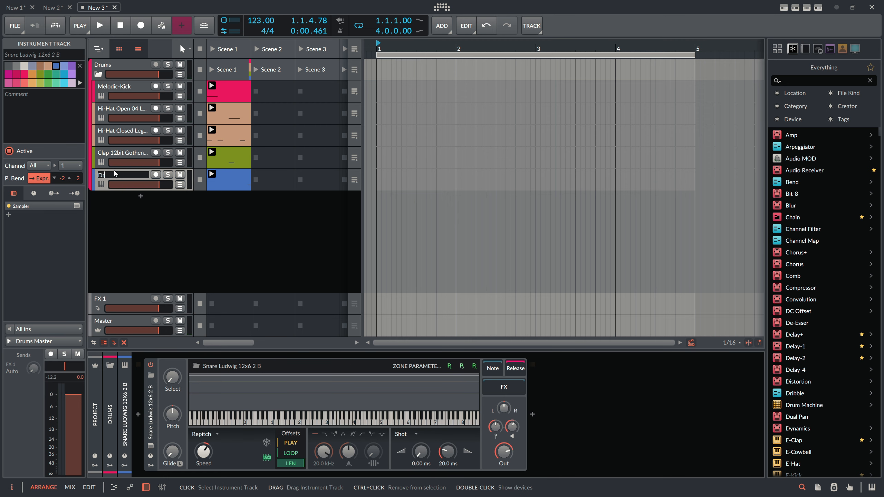
text(um Droll)
key(Return)
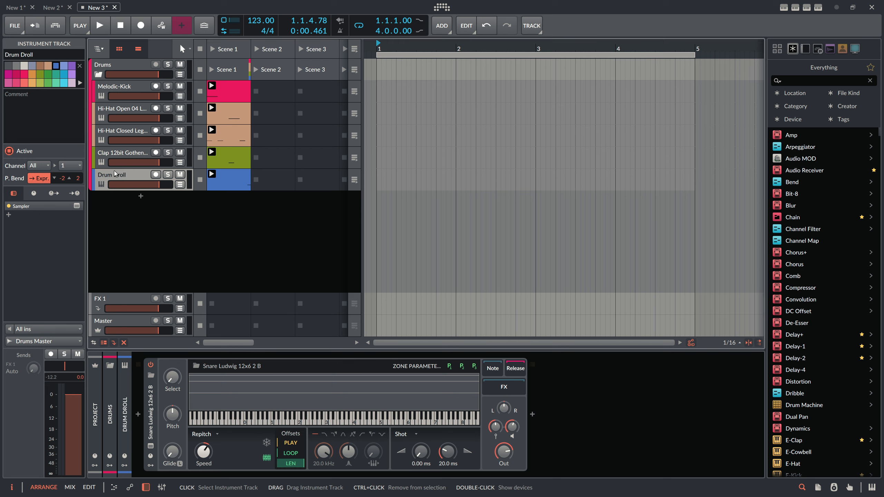
Step: Add a new instrument track loaded with the Polymer synth below the Drums group
click(118, 88)
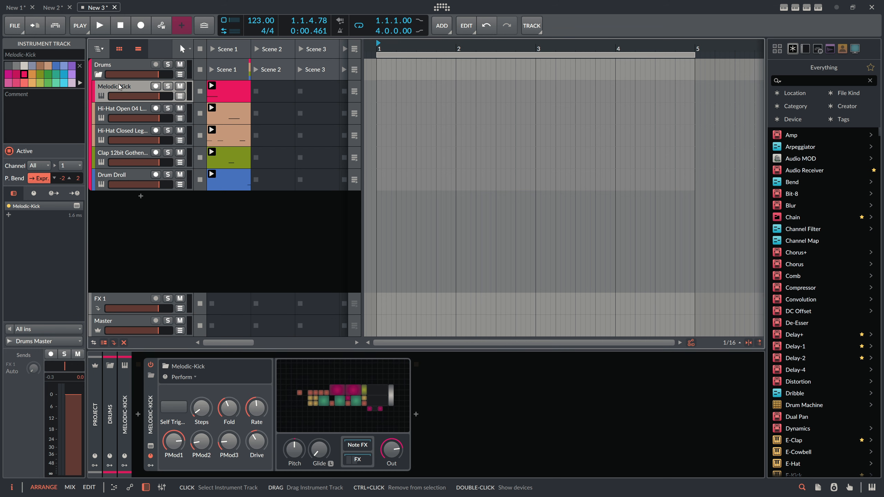
click(116, 67)
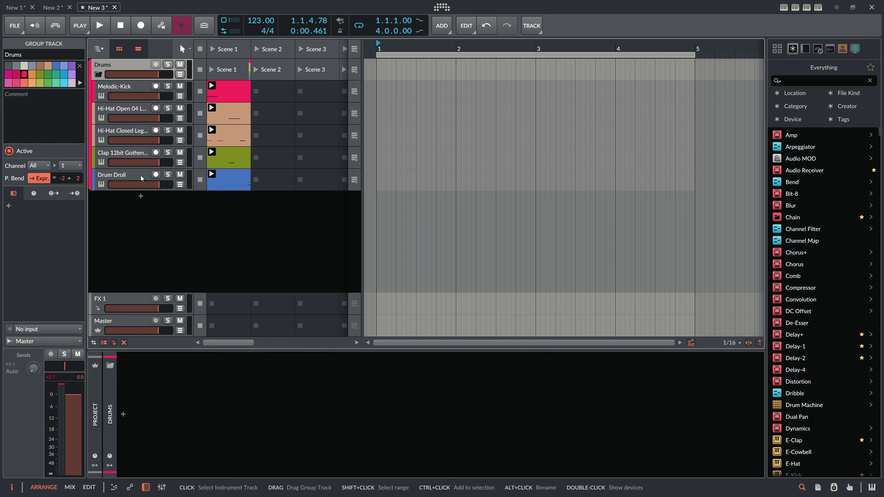
click(141, 197)
text(polymer)
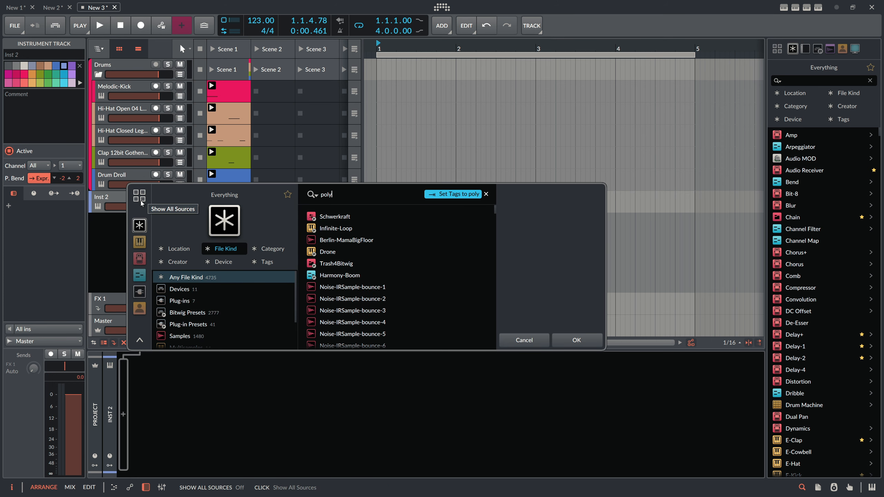
key(Down)
key(Return)
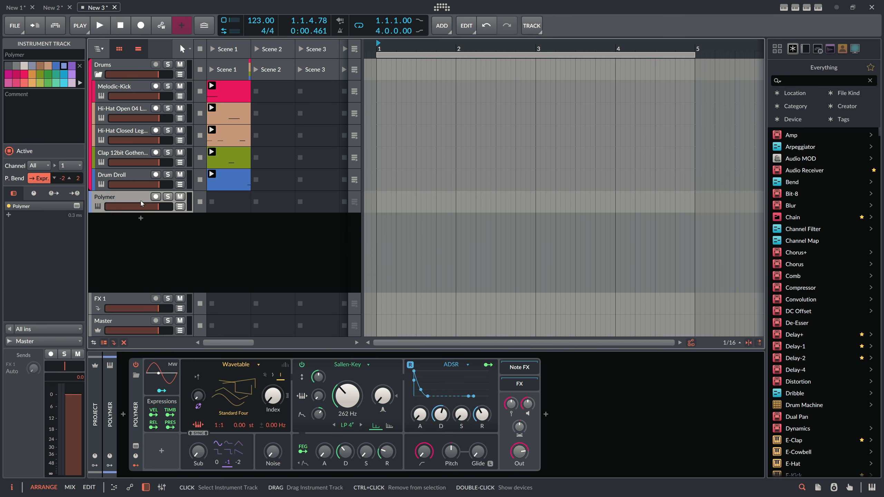
Step: Create a Scene 1 clip on the Polymer track and place a 1/16 note on D#1 at 1.1.3
double_click(227, 202)
double_click(227, 203)
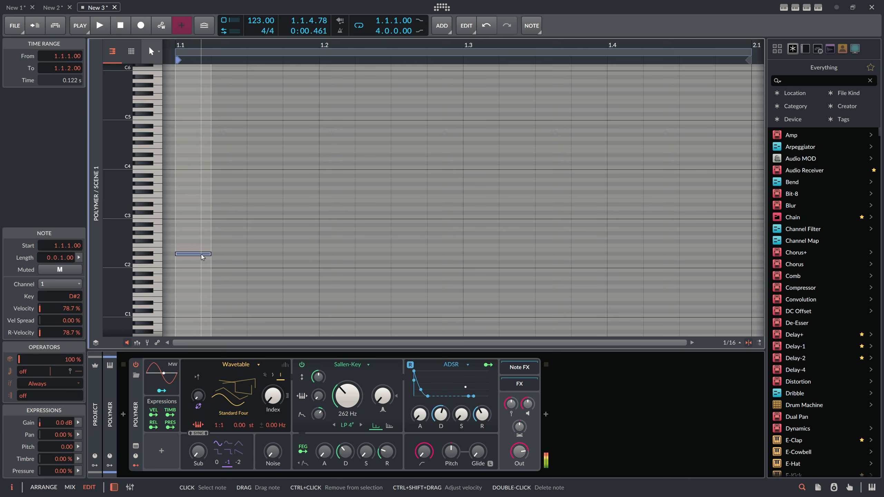
key(e)
scroll(198, 262, down, 2)
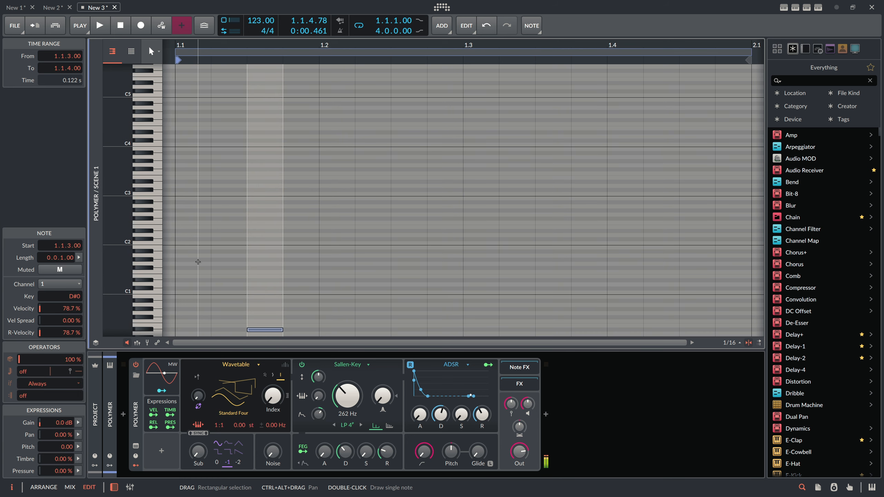
Step: Set Polymer's voices to Mono and its filter cutoff to 220 Hz
click(248, 384)
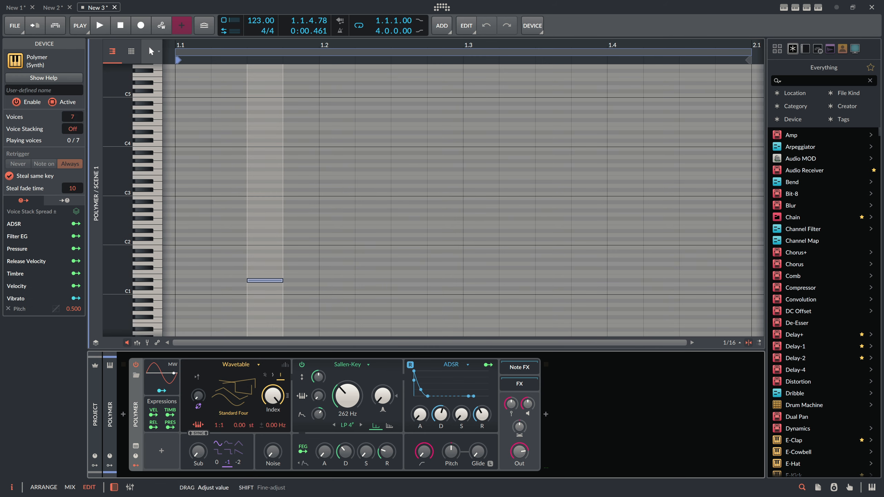
scroll(362, 413, down, 3)
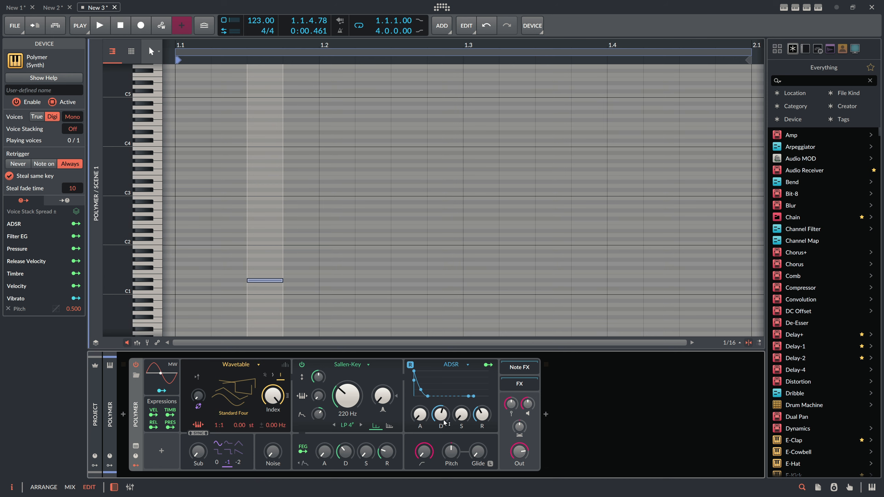
Step: Add two more 1/16 notes on D#1 at 1.2.3 and 1.3.3 in the Polymer clip
click(395, 280)
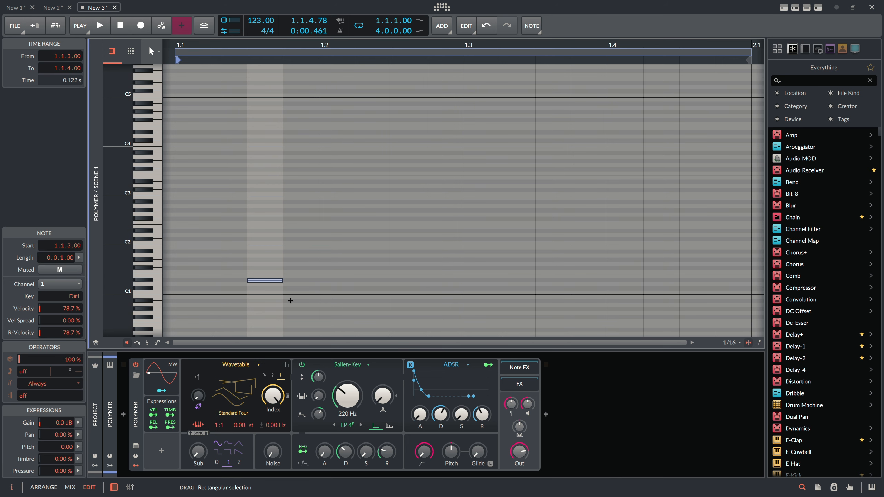
double_click(395, 281)
scroll(433, 126, down, 3)
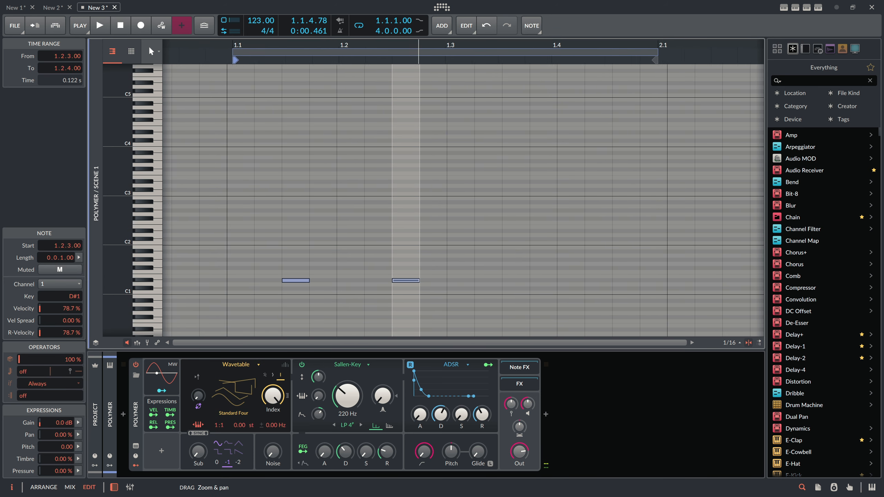
click(439, 284)
Step: Play the Polymer clip together with the drum clips and return to its note editor
key(alt+1)
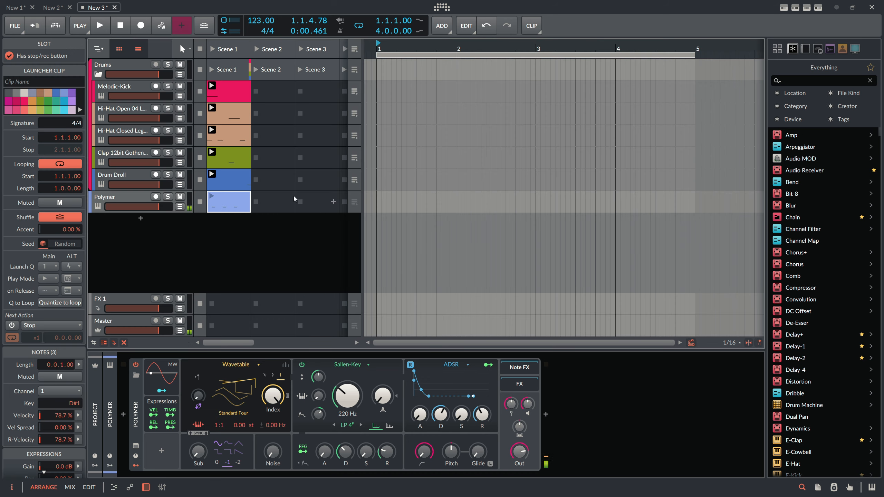
key(space)
key(alt+3)
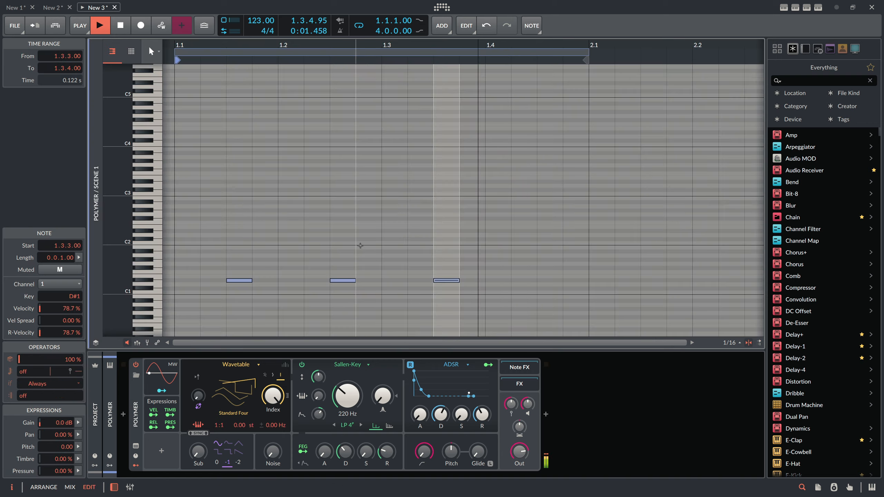
Step: Shift the second D#1 note to 1.2.2 and the third D#1 note to 1.2.4
click(346, 300)
key(Right)
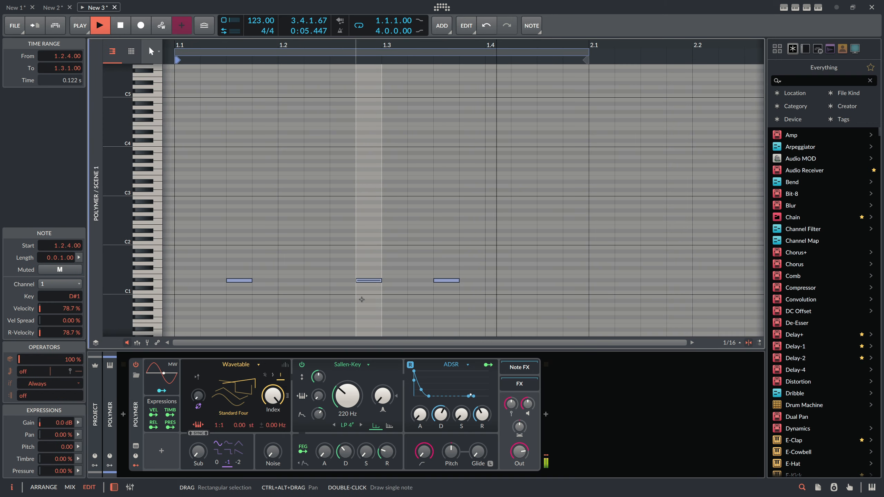
key(Left)
key(Left)
drag(435, 275, 437, 289)
key(Left)
key(Left)
key(Left)
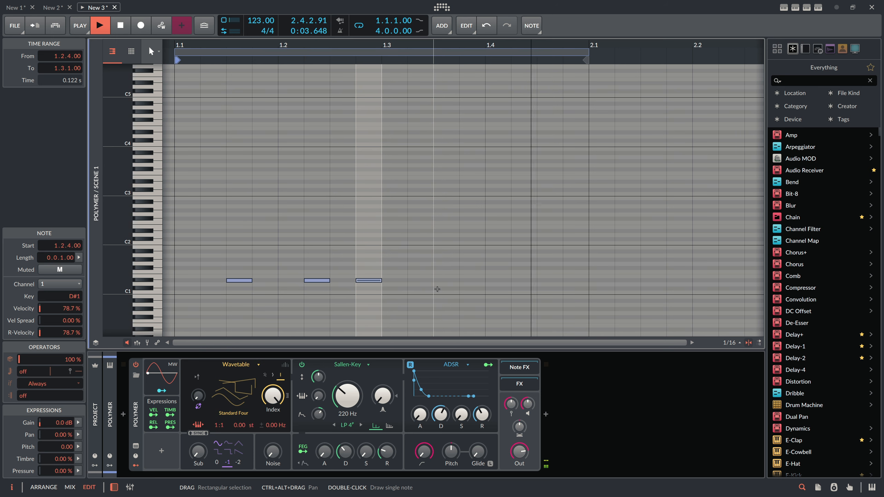
Step: Duplicate the note at 1.2.4 and place the copy at 1.3.3
key(ctrl+d)
key(Right)
key(Right)
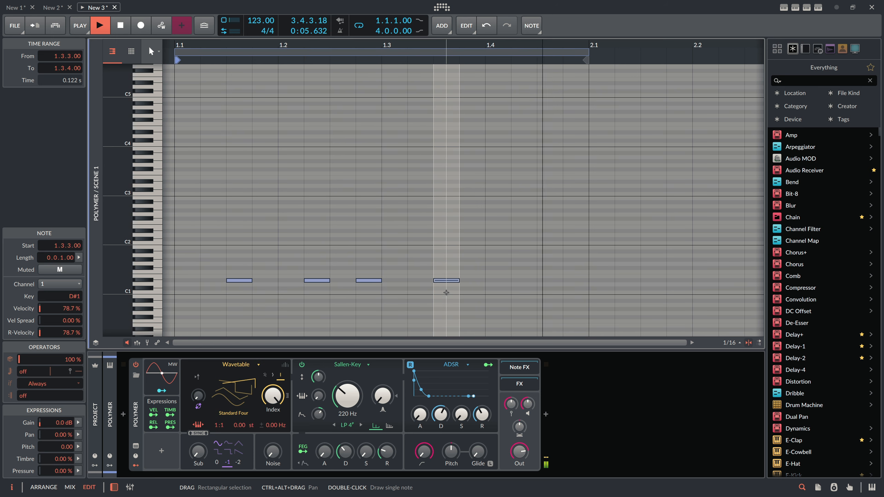
Step: Try transposing all four Polymer notes down one octave
key(ctrl+a)
key(shift+Down)
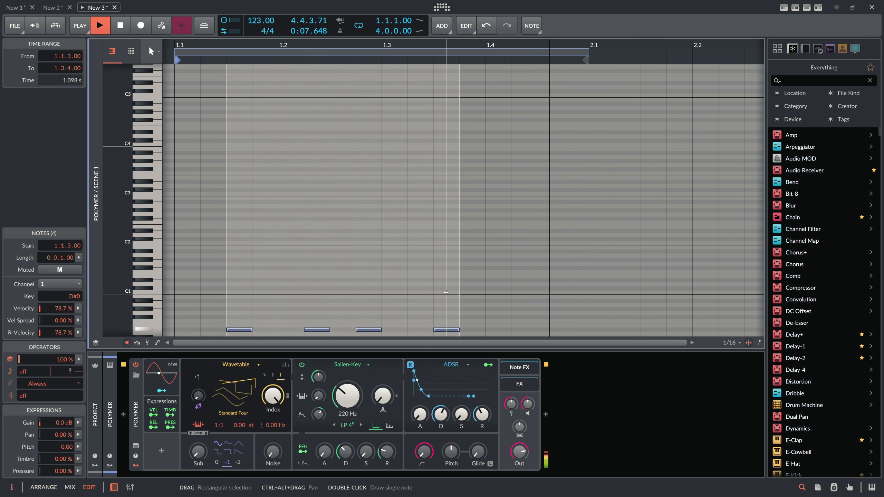
key(shift+Up)
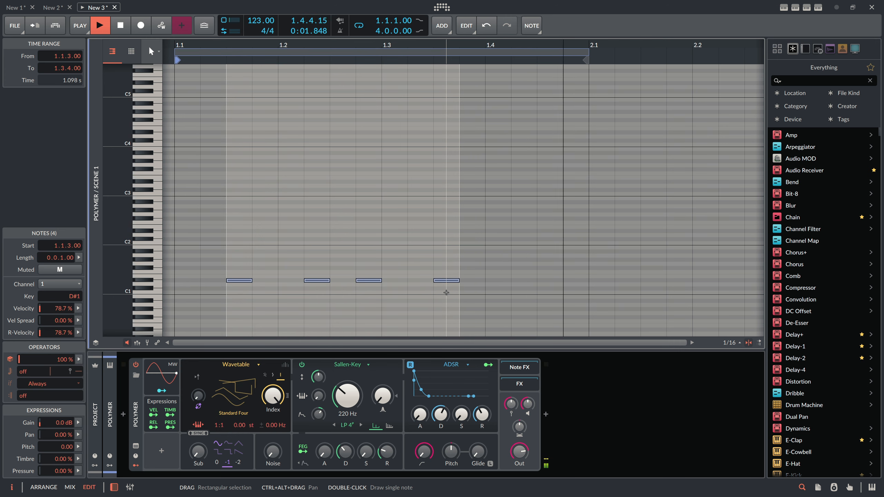
Step: Lower Polymer's filter cutoff to 162 Hz and adjust the decay of its ADSR envelope
drag(347, 395, 347, 404)
drag(441, 415, 441, 413)
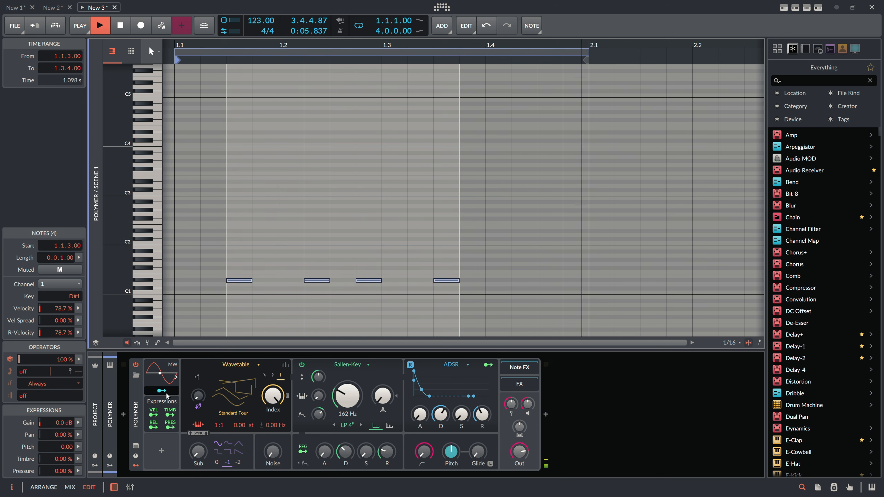
click(490, 419)
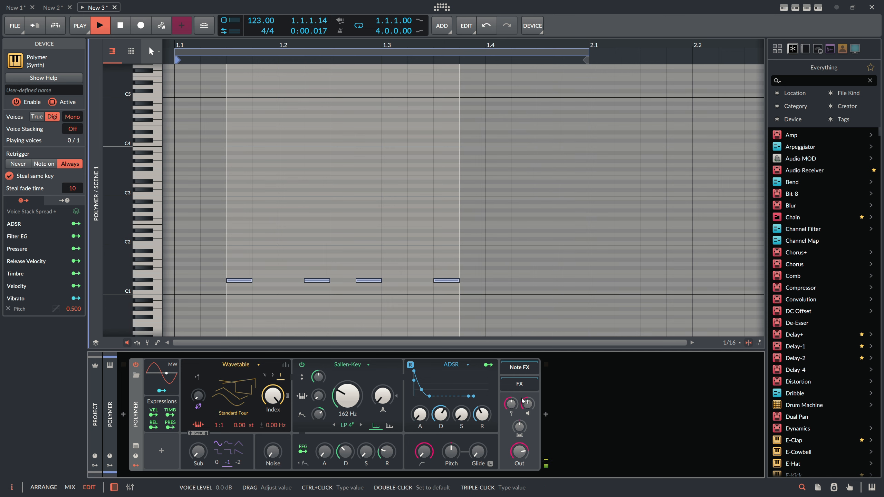
click(376, 315)
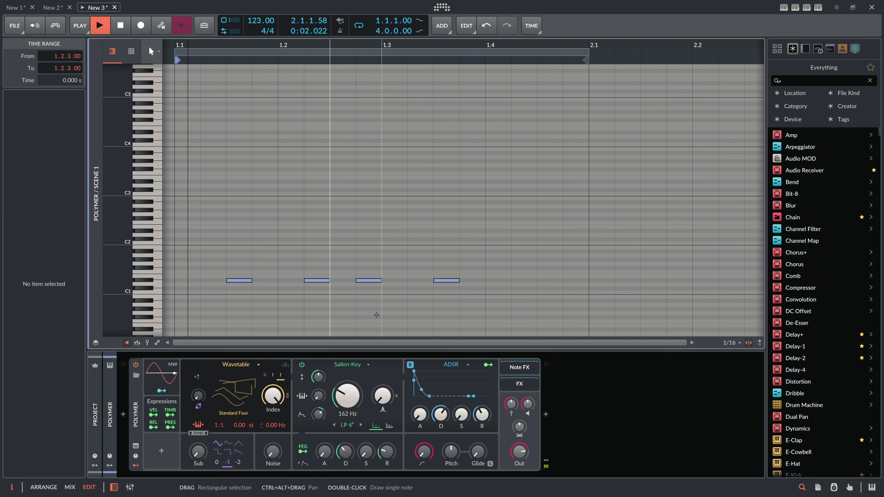
Step: Stop playback in the arranger, rename the Polymer track as Bass and move it into the Drums group
key(Tab)
key(space)
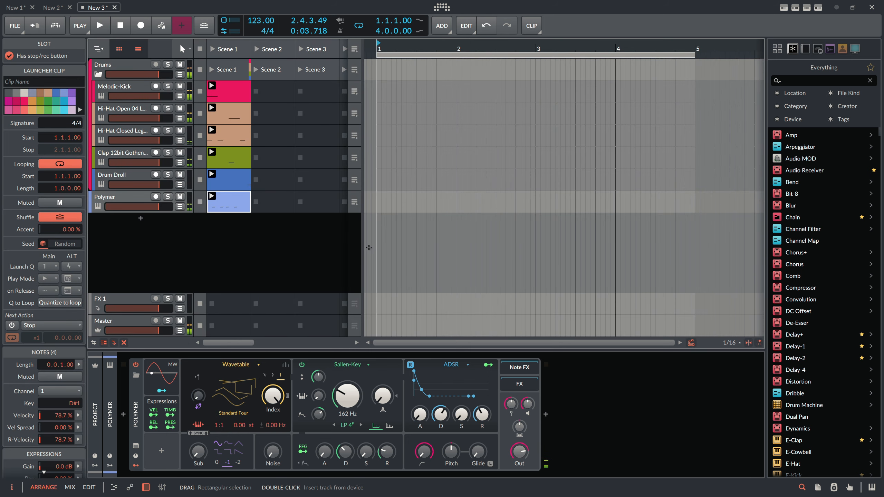
click(133, 199)
double_click(132, 198)
text(B)
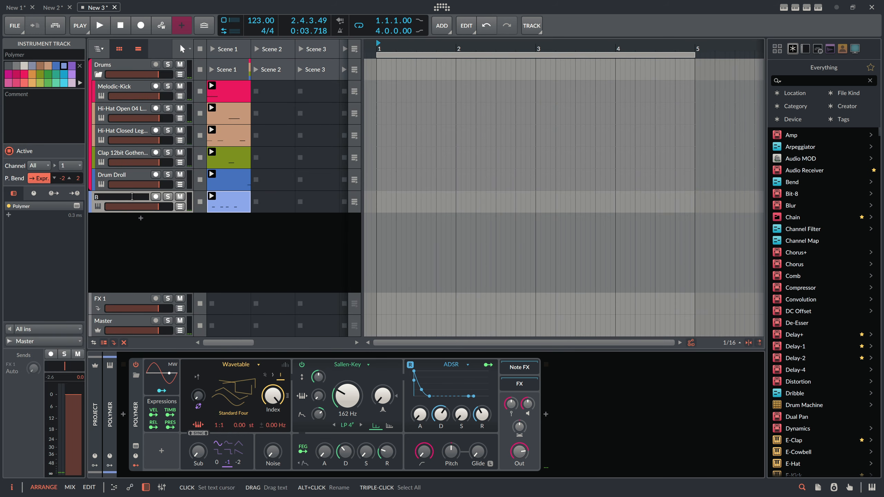
text(ass)
key(Return)
mouse_move(132, 196)
mouse_down()
mouse_move(124, 176)
mouse_move(124, 199)
mouse_up()
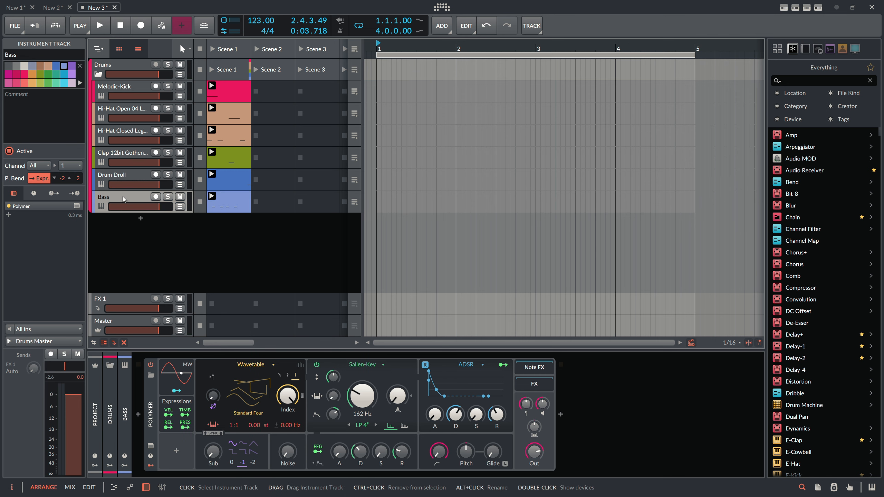
Step: Insert the Schwerkraft hardware effect preset on the Drums group track
click(119, 67)
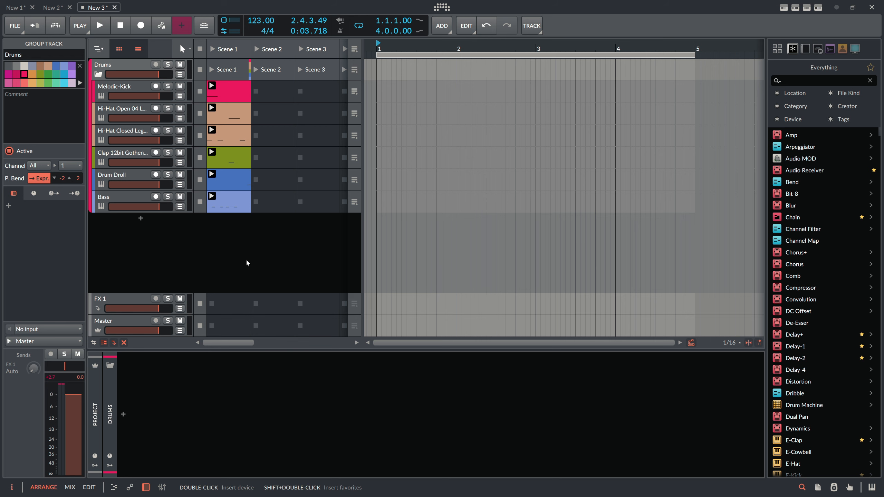
click(124, 414)
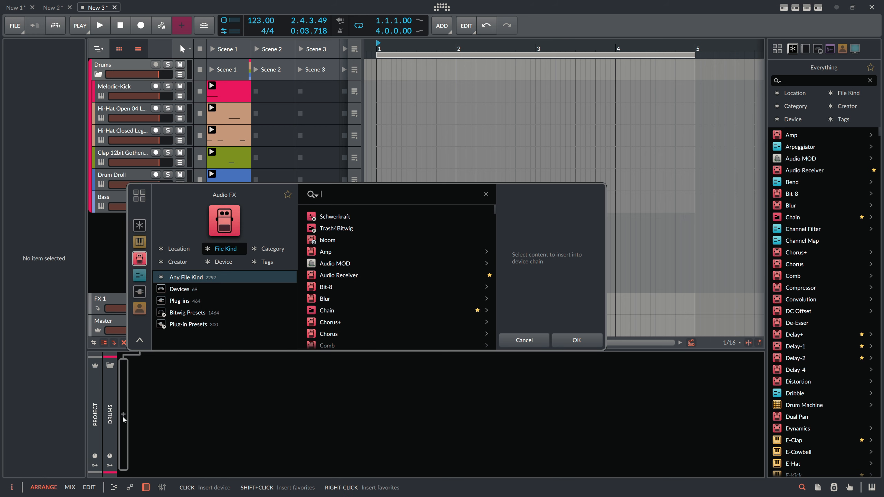
text(schwer)
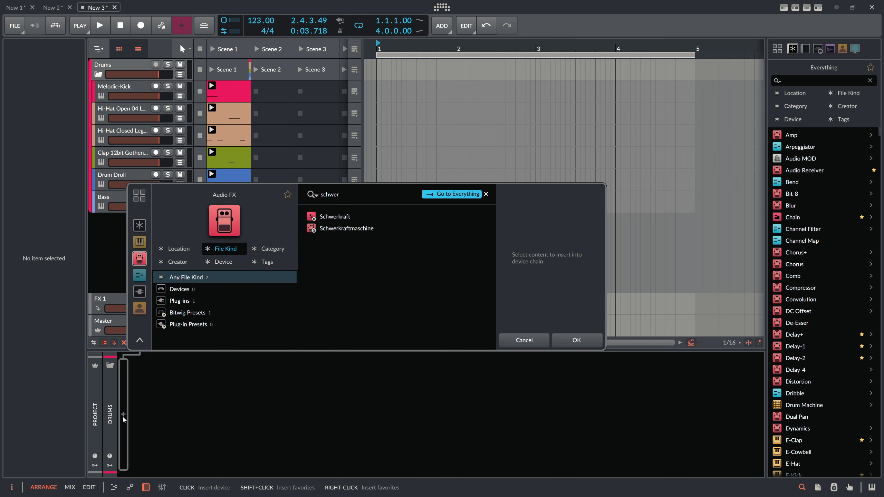
double_click(354, 221)
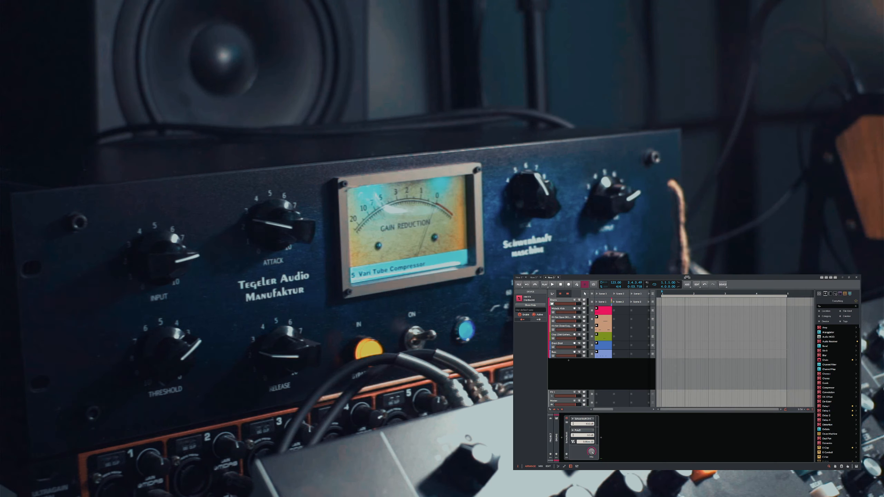
Step: Play the beat through the Schwerkraft effect and show the Master track's device chain
click(553, 285)
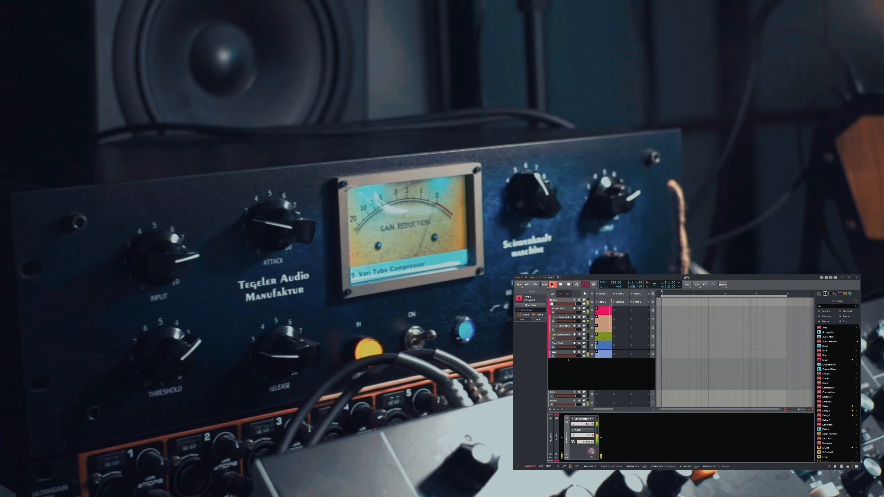
click(563, 306)
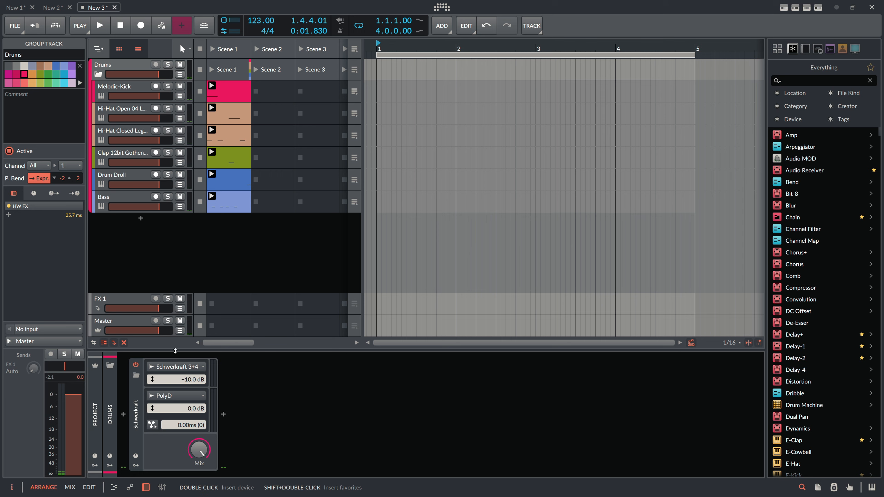
click(134, 321)
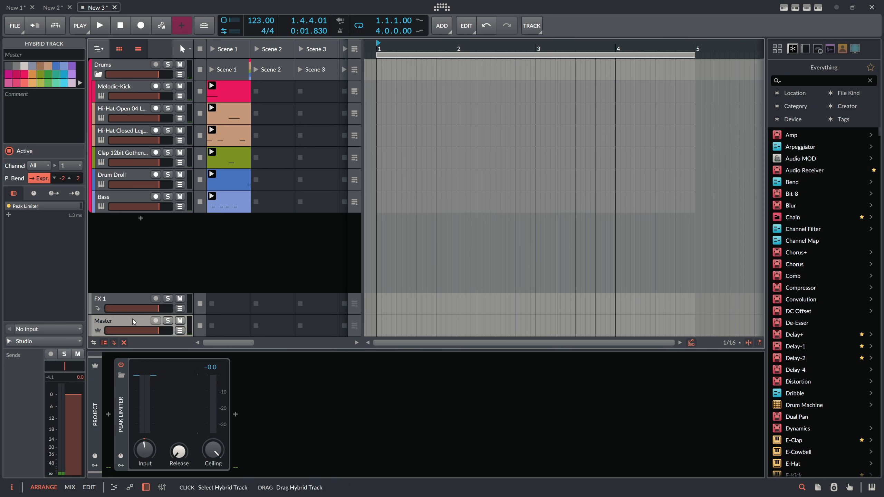
Step: Insert the Schwerkraftmaschine plug-in after the Peak Limiter on the Master track
click(234, 416)
text(schwer)
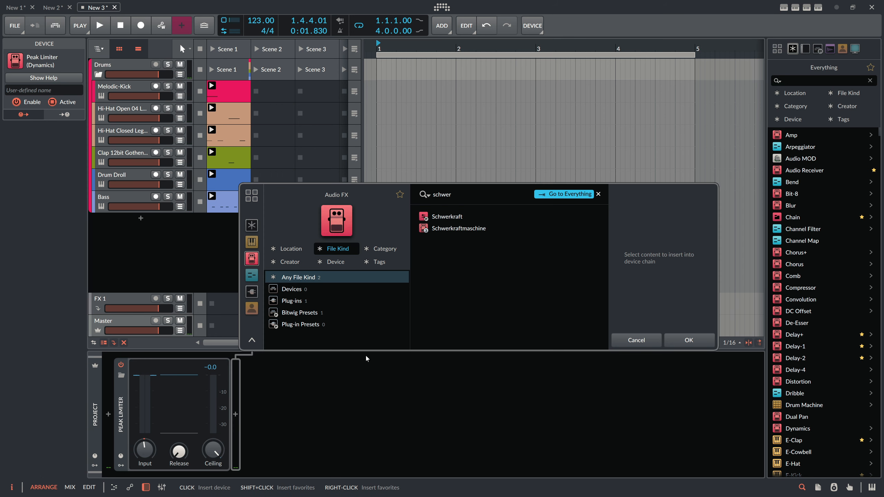
double_click(459, 228)
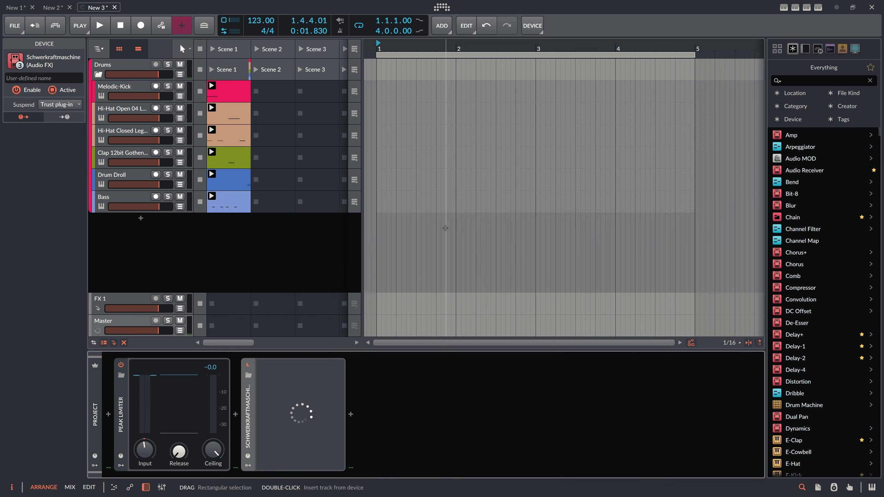
Step: Adjust the Schwerkraftmaschine's knobs while the beat plays, and return to the Drums group's device chain with the plug-in window closed
drag(396, 207, 455, 150)
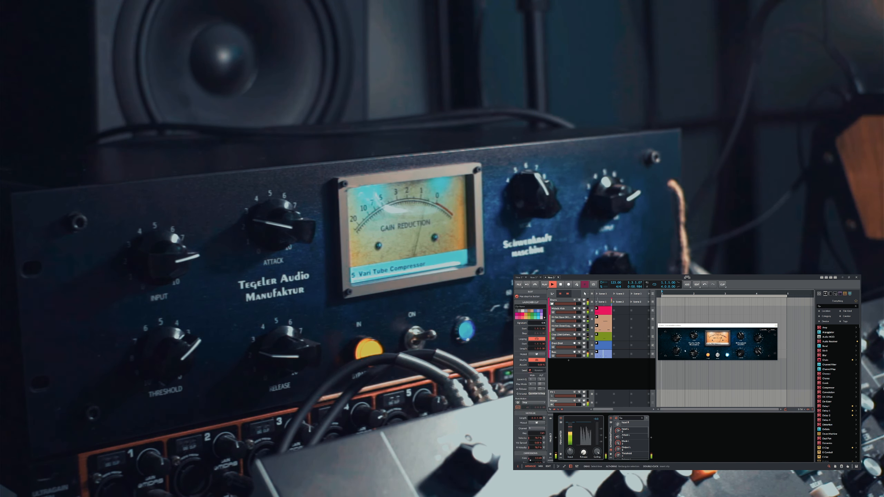
click(677, 340)
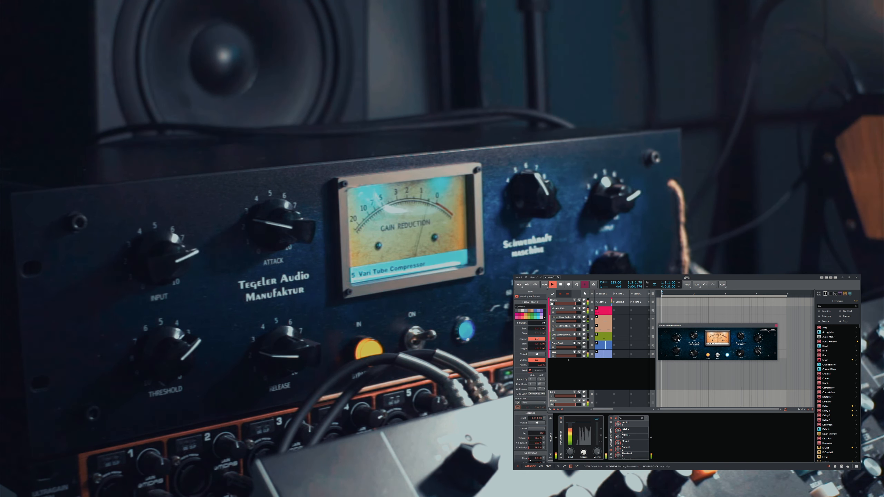
drag(695, 353, 696, 354)
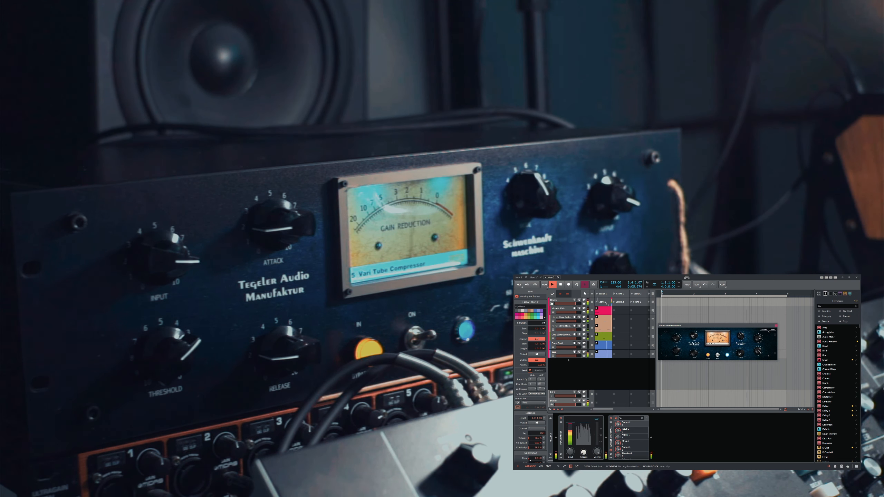
click(576, 303)
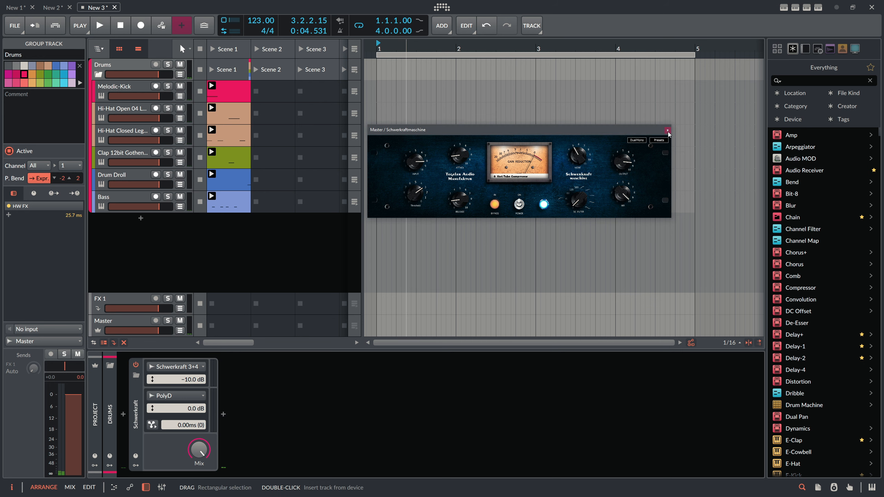
click(667, 130)
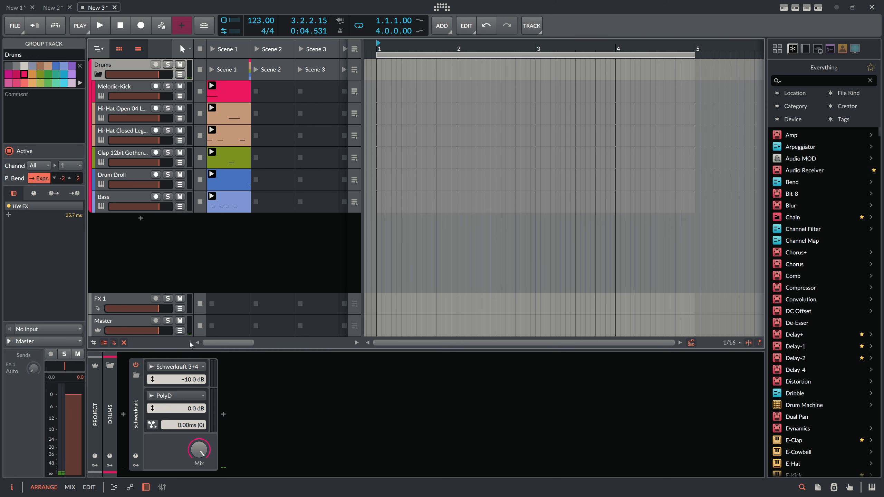
Step: Find Venn Audio's FreeClip and insert it after the Schwerkraft hardware effect on the Drums group
click(223, 415)
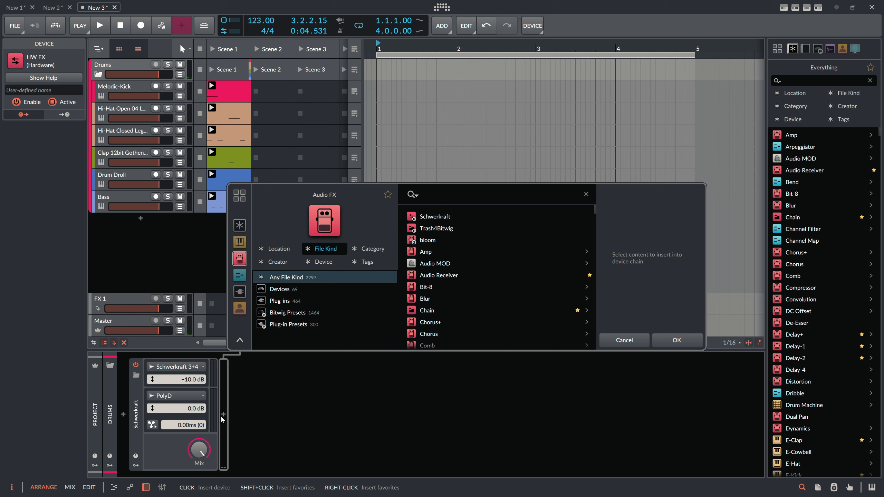
text(free)
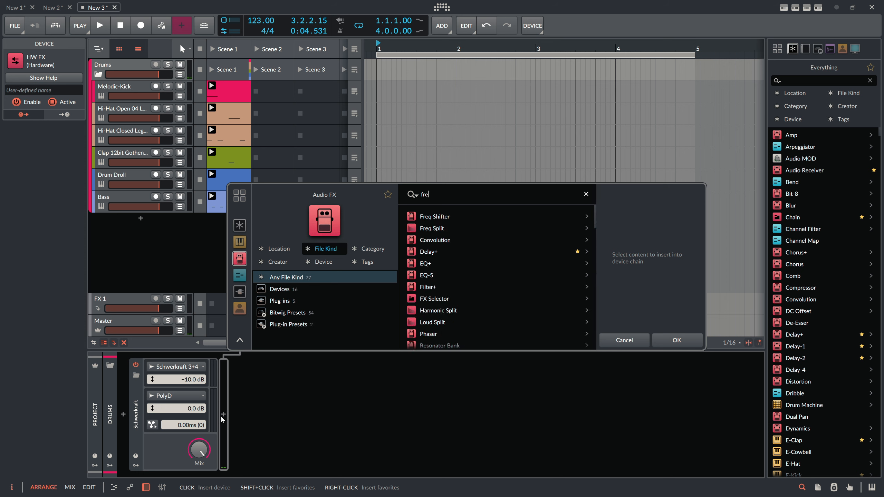
key(BackSpace)
key(BackSpace)
text(clip)
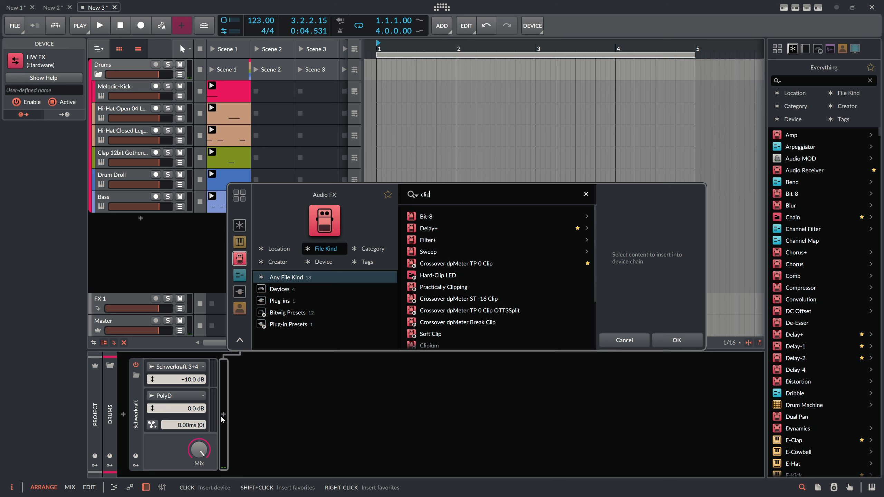
key(BackSpace)
key(BackSpace)
key(BackSpace)
key(BackSpace)
text(venn)
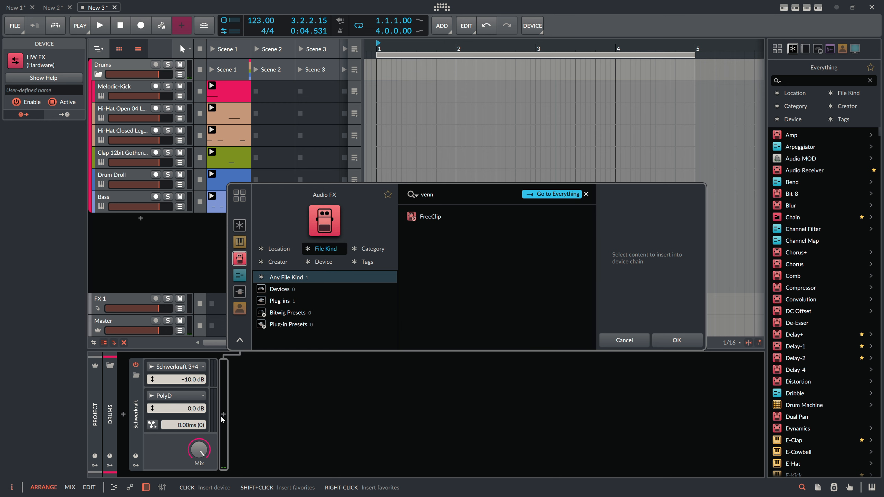
key(Down)
key(Return)
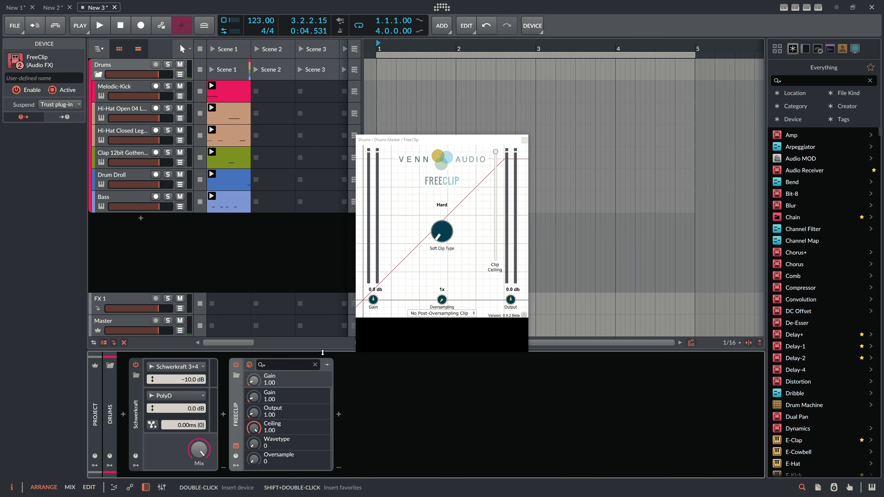
Step: Set FreeClip's gain to 2.1 dB while the beat plays and close its plug-in window
key(space)
mouse_move(382, 305)
mouse_down()
mouse_move(377, 298)
mouse_move(393, 301)
mouse_up()
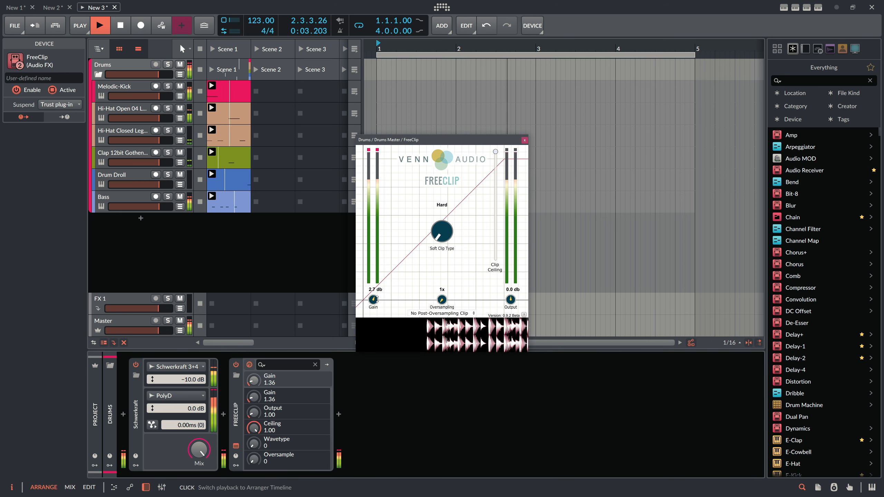
key(space)
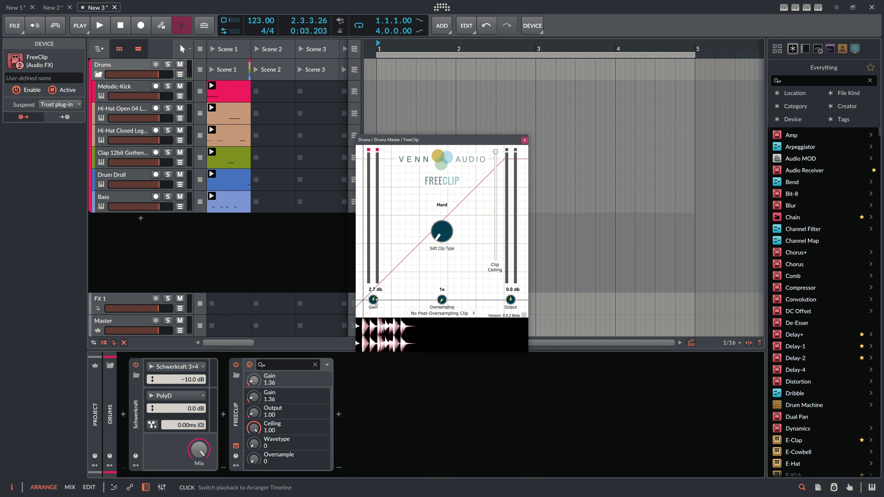
key(space)
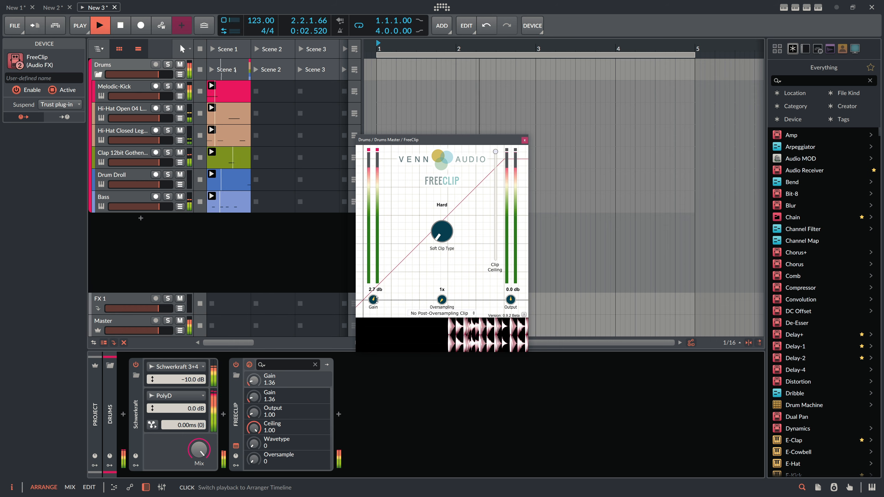
scroll(374, 300, down, 3)
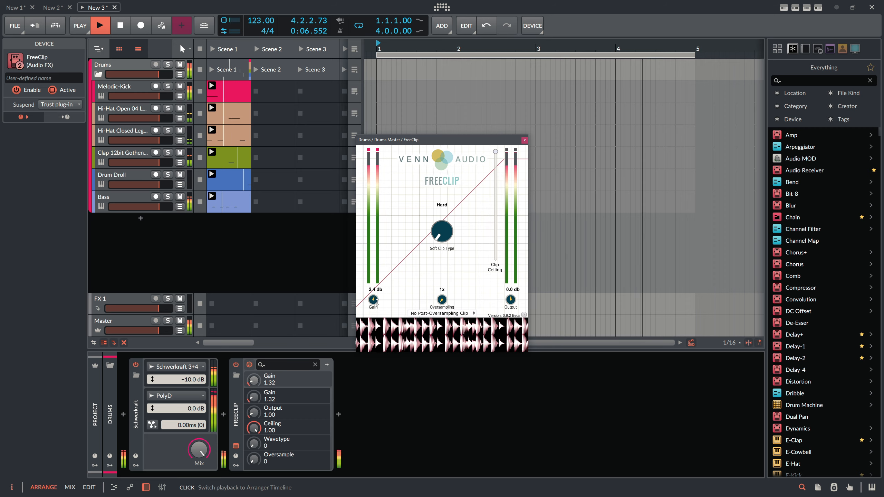
drag(377, 302, 370, 313)
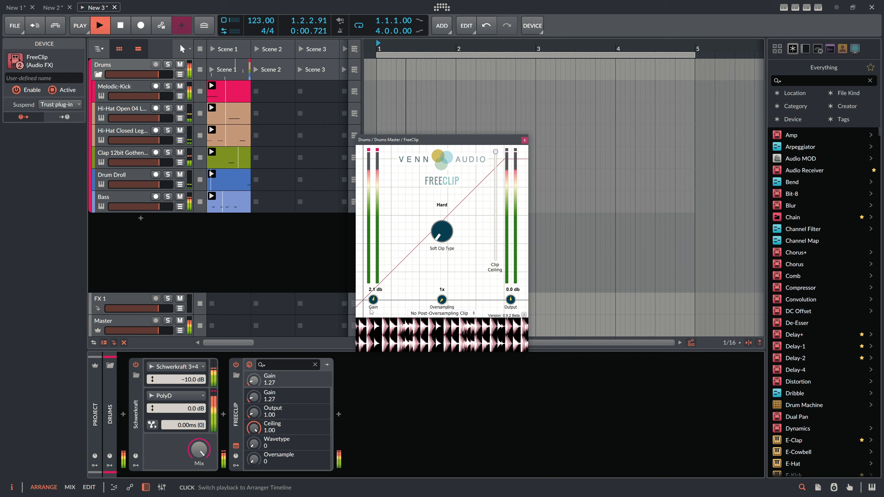
click(236, 447)
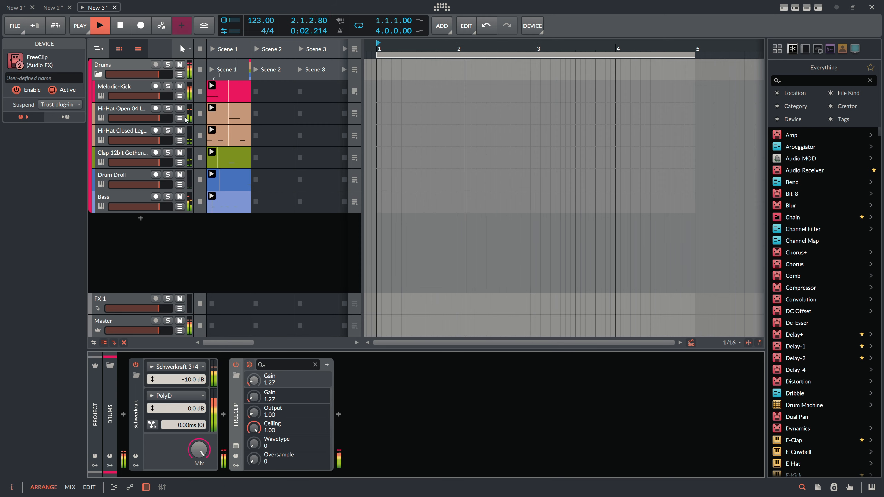
Step: Collapse the Drums group and, with playback stopped, add a new Polymer instrument track below it
click(98, 74)
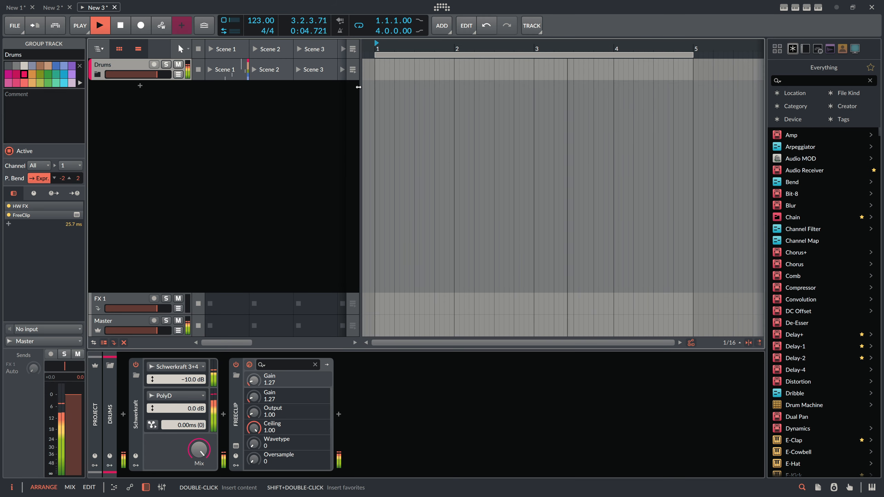
key(space)
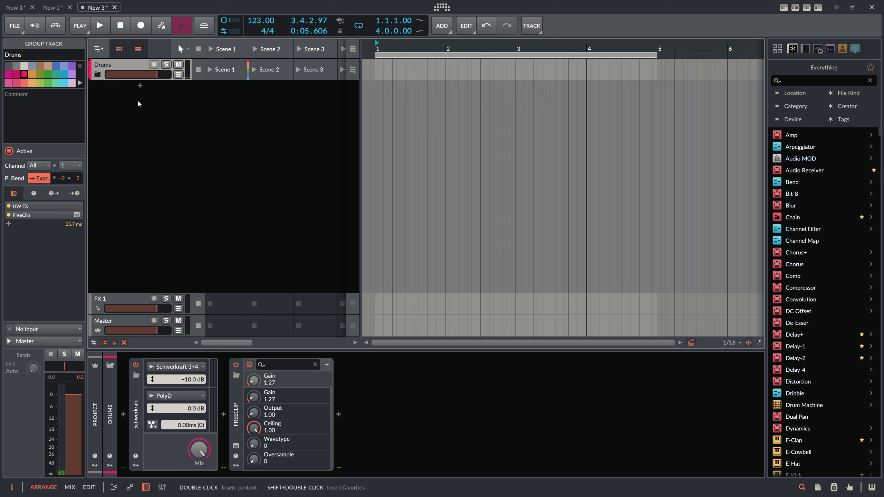
click(139, 86)
text(polymer)
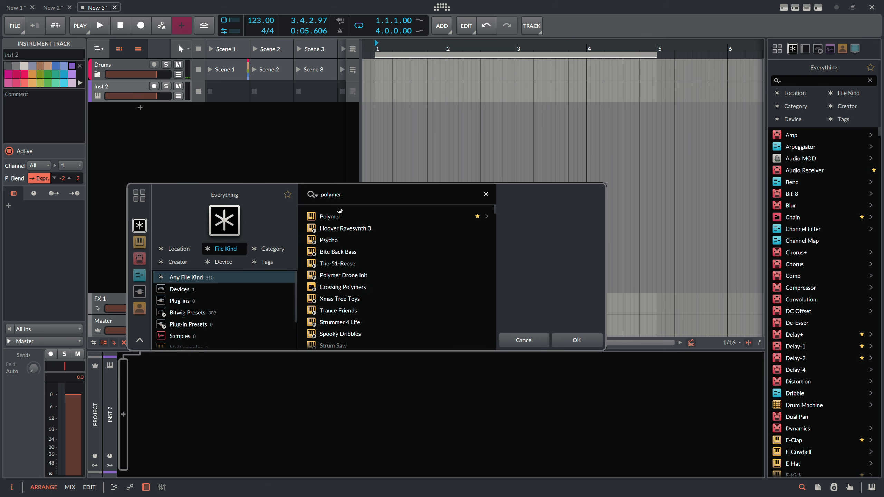
double_click(335, 216)
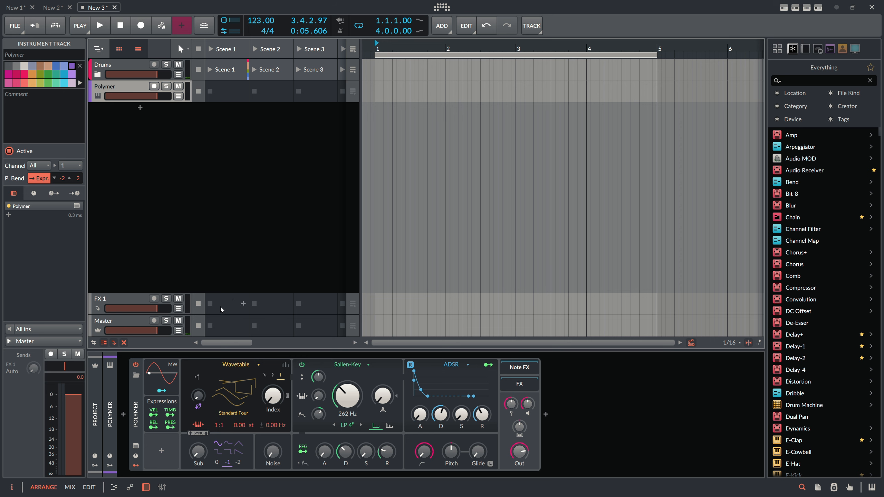
Step: Give Polymer 16 unison voices in Fat mode, raise its filter cutoff to 311 Hz and adjust the filter envelope decay
drag(270, 392, 271, 392)
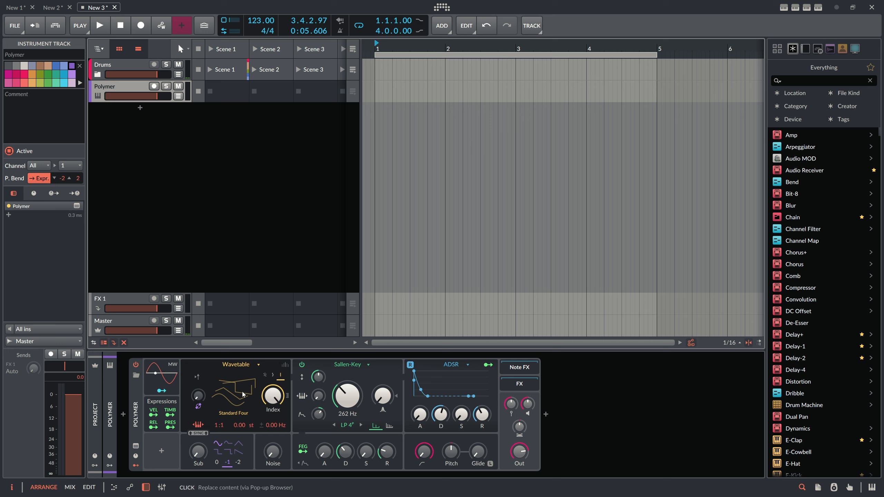
mouse_move(279, 378)
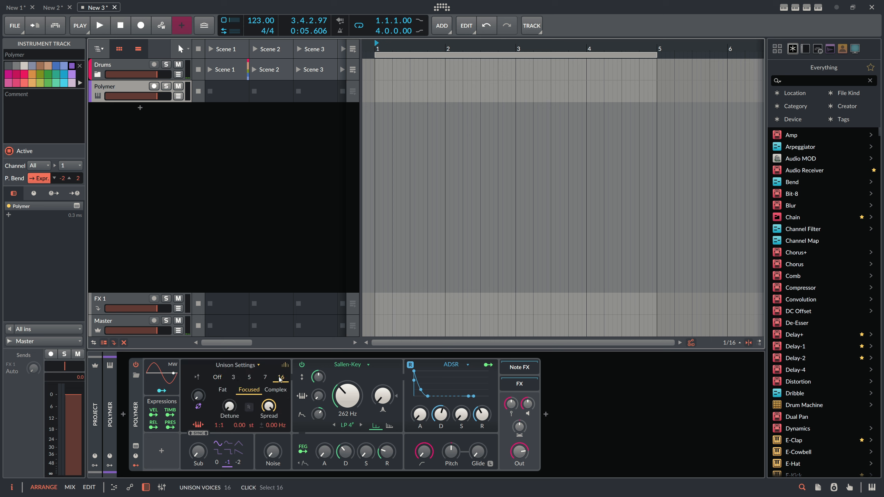
mouse_move(226, 394)
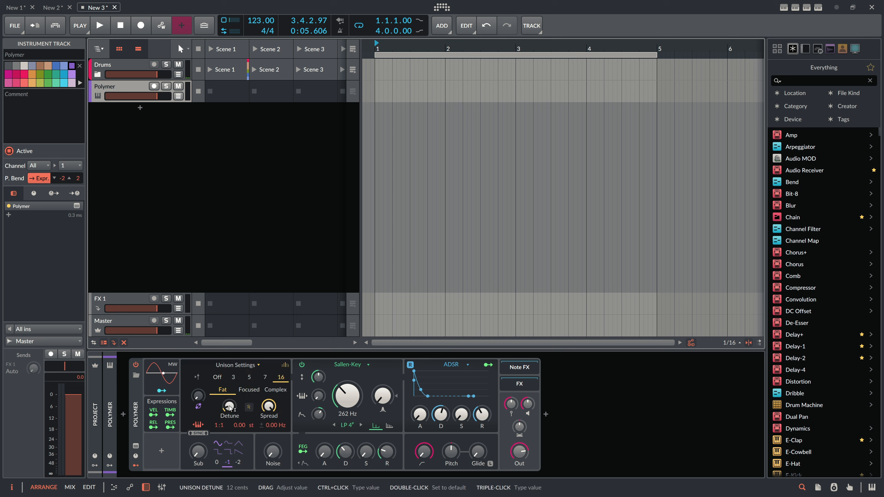
drag(347, 405, 347, 399)
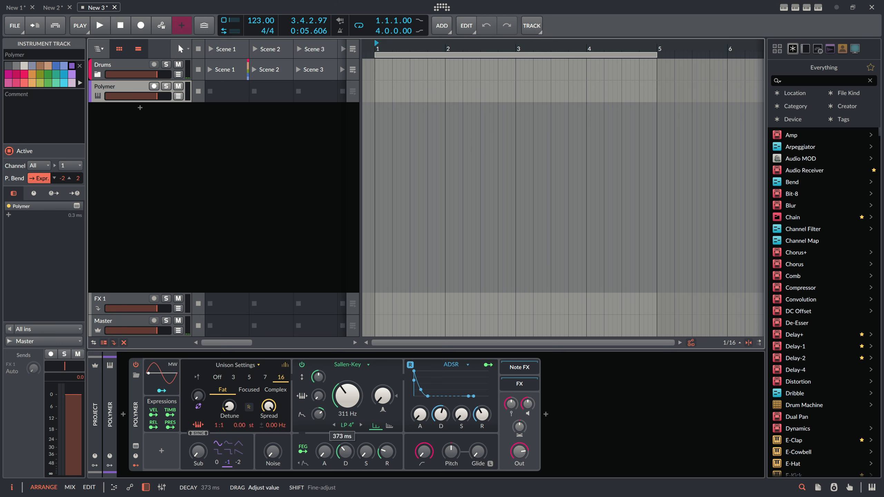
Step: Insert a Convolution reverb followed by a Delay-2 in Polymer's FX chain
click(545, 414)
text(convo)
key(Return)
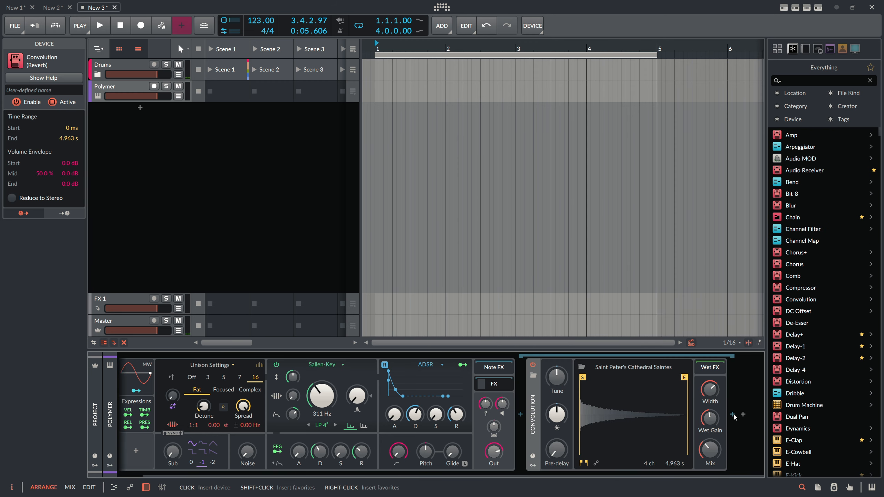
click(732, 414)
text(delay)
key(Down)
key(Down)
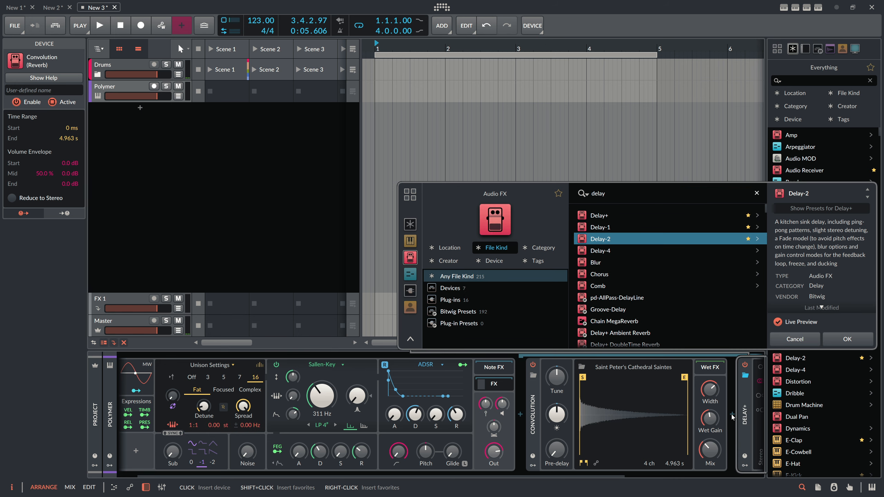
key(Return)
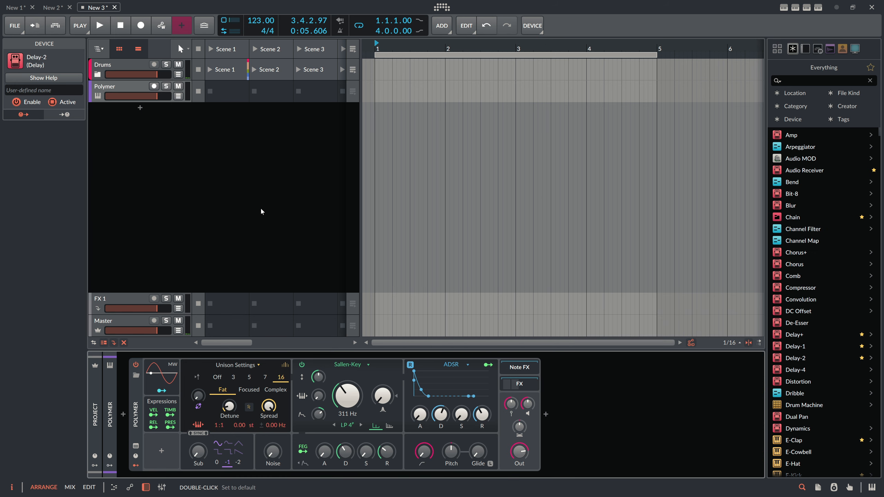
Step: Create a Scene 1 clip on the Polymer track with a sixteenth-length D#3 note at 1.2.1, and return to the arranger
click(221, 94)
double_click(223, 89)
double_click(224, 91)
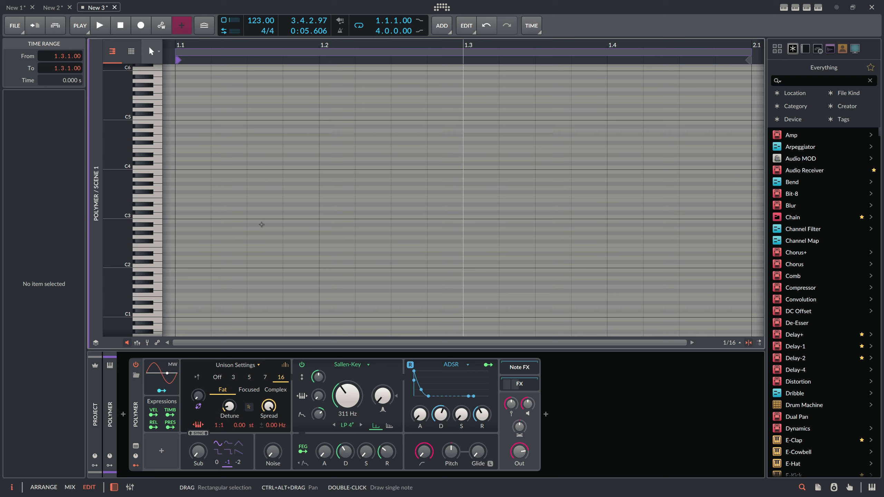
scroll(265, 46, down, 3)
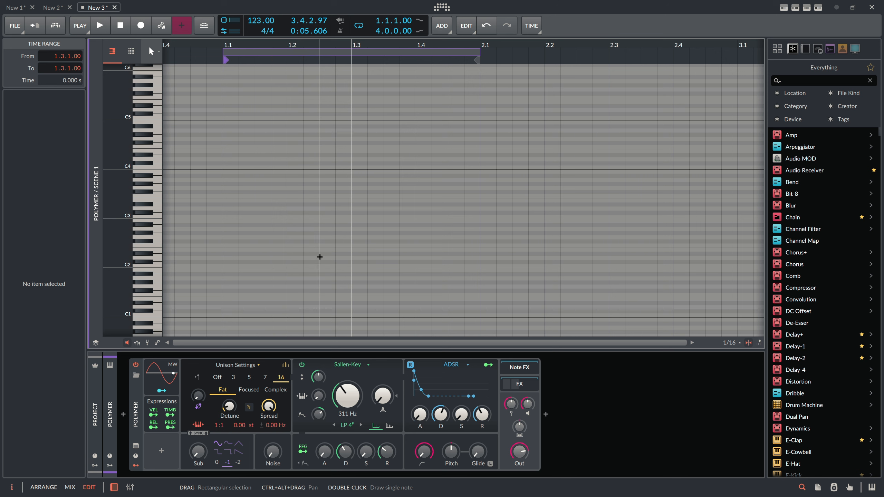
double_click(295, 253)
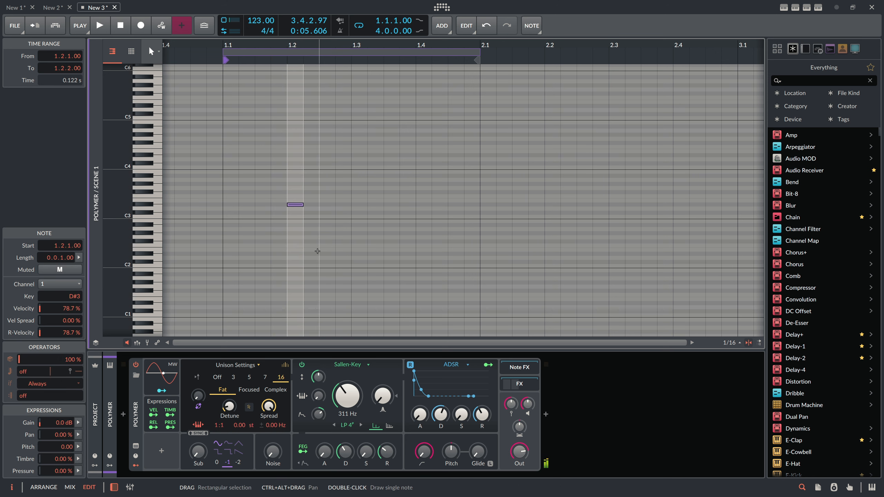
key(alt+1)
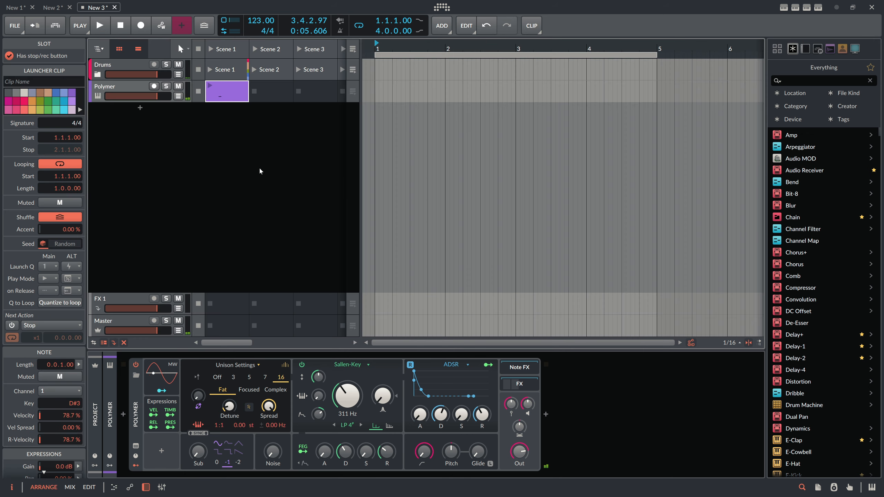
Step: Play the Polymer clip in Scene 1 and lower the filter cutoff to 156 Hz
click(210, 85)
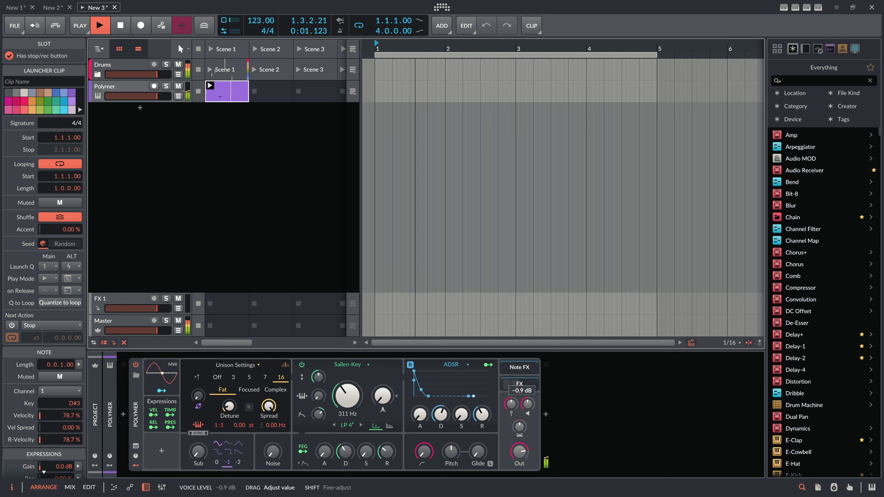
drag(347, 395, 347, 409)
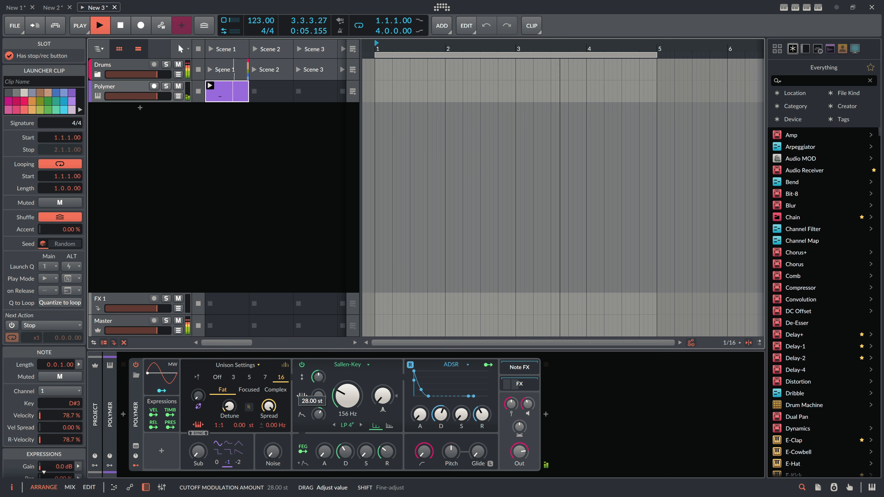
scroll(347, 395, down, 2)
Step: Open the Polymer clip in the note editor and add D#3 notes at 1.3.3 and 1.4.3
key(alt+3)
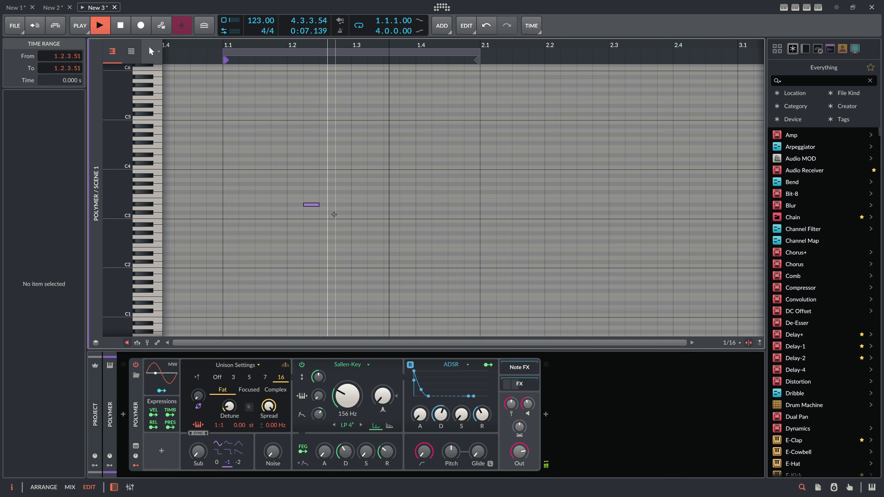
double_click(356, 204)
key(Right)
key(Right)
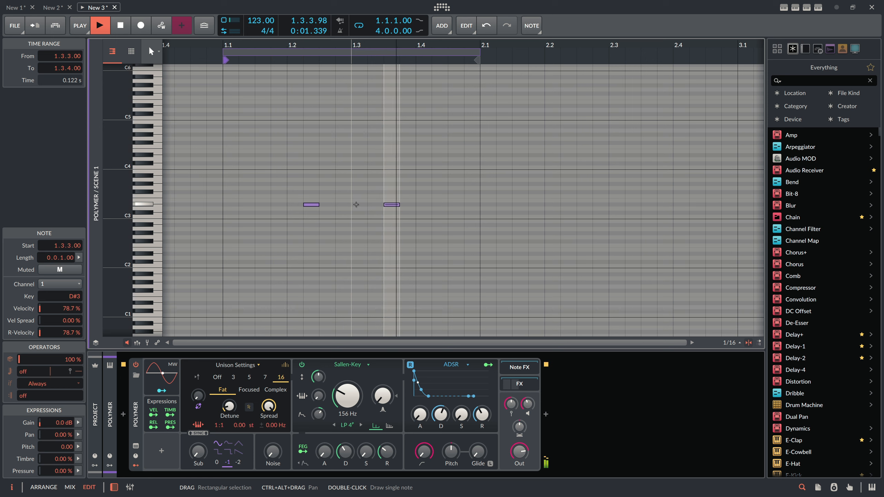
key(ctrl+d)
key(Right)
key(Right)
key(Right)
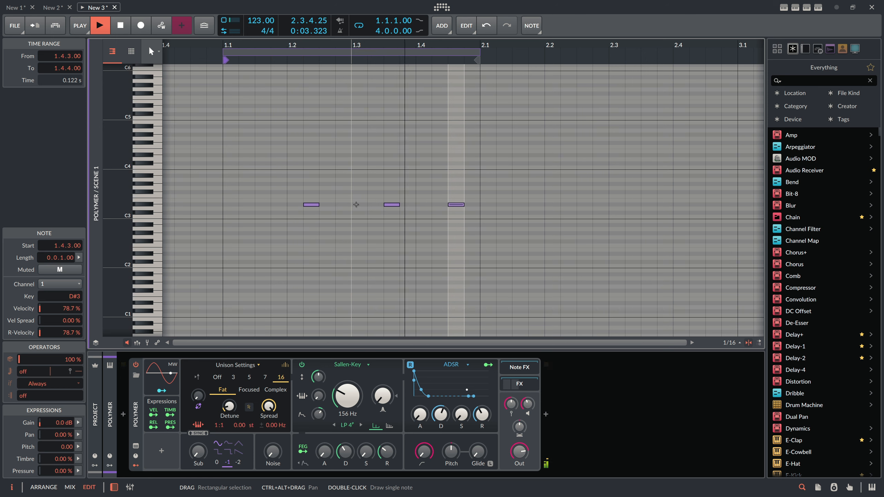
Step: Move the D#3 note at 1.3.3 to 1.3.2 and the last D#3 note to 1.2.4
click(390, 205)
key(Left)
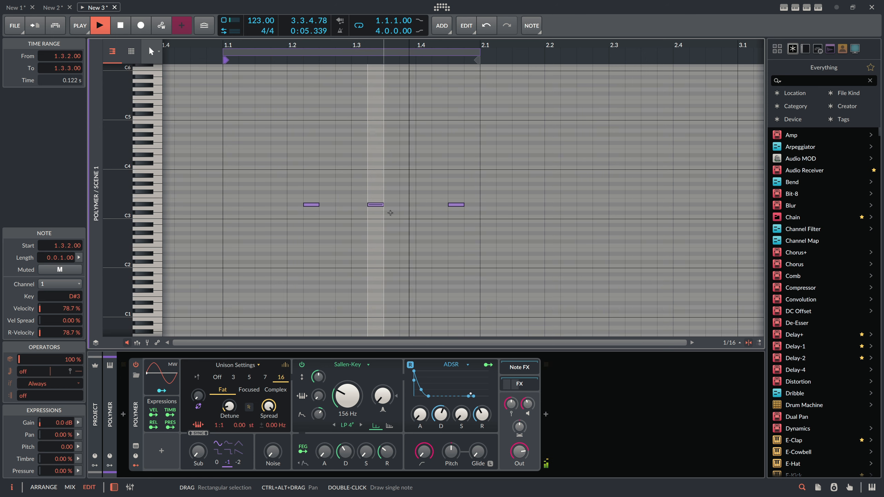
click(456, 204)
key(Left)
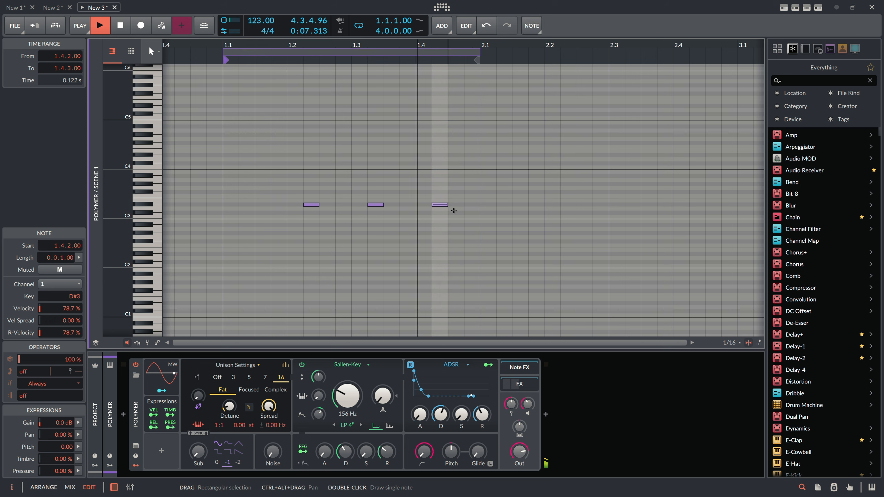
key(Left)
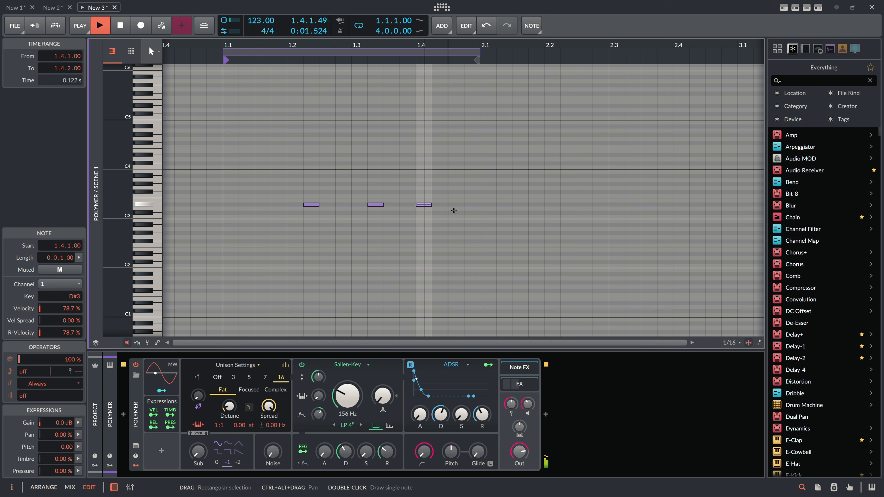
key(Left)
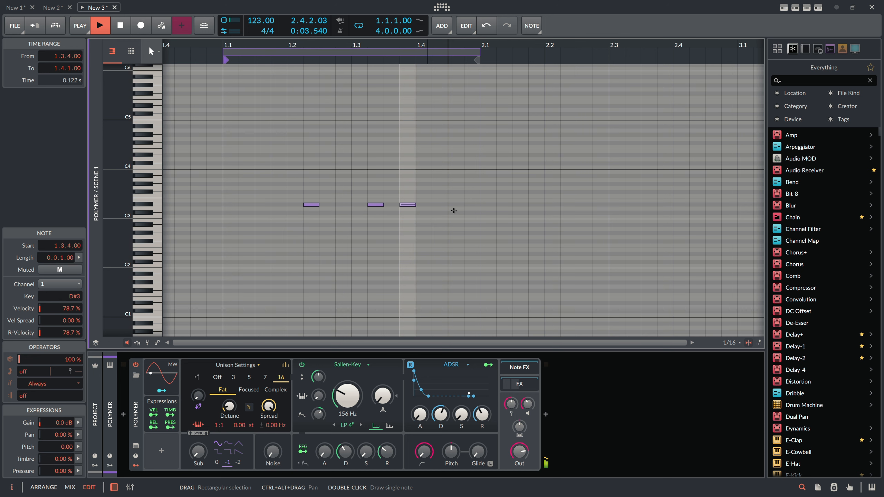
key(Left)
key(Left)
key(Left)
key(Left)
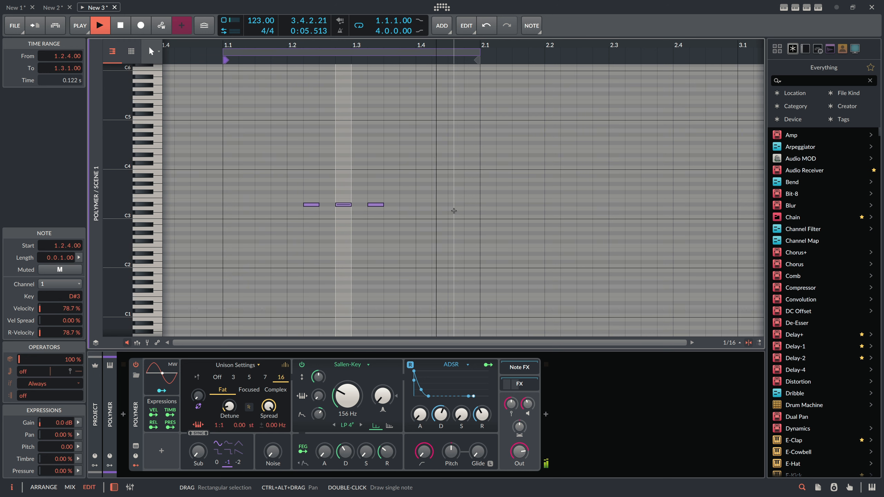
Step: Transpose the note at 1.2.4 up to A#3
key(shift+Up)
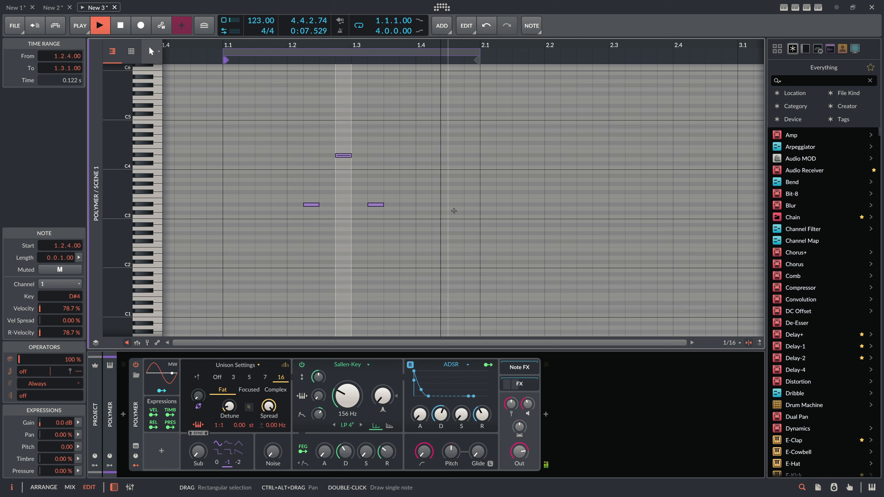
key(Down)
key(Down)
key(Down)
key(Down)
key(Down)
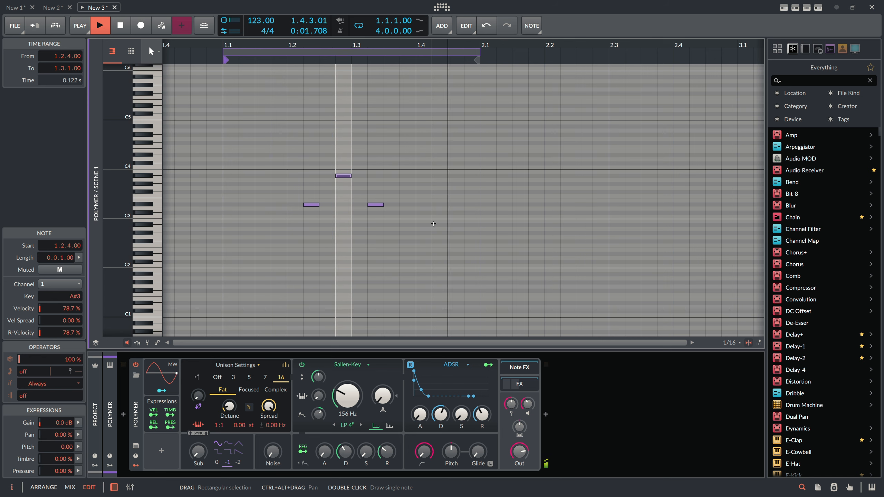
Step: Add a D#3 note at 1.4.2 and open Polymer's FX chain
double_click(428, 206)
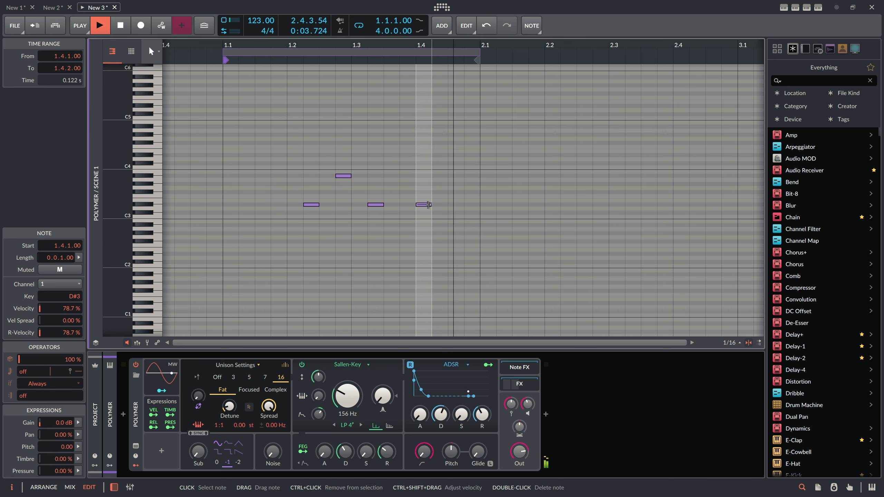
key(Right)
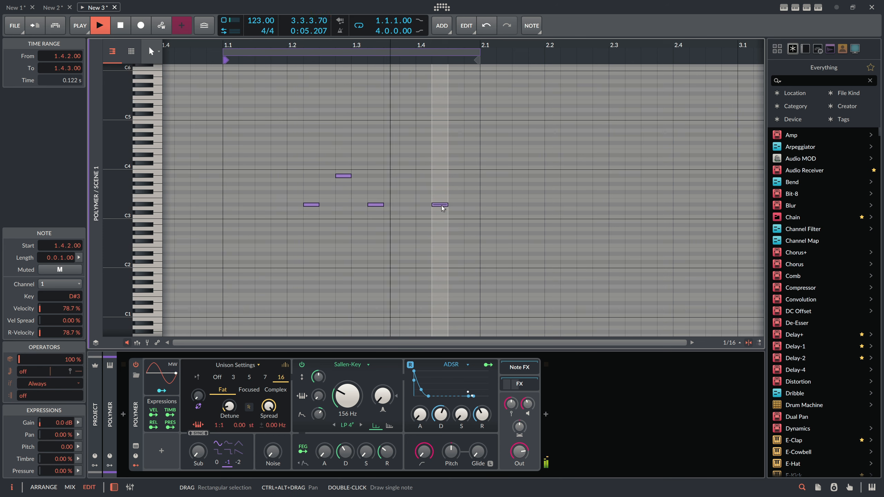
click(520, 384)
mouse_move(712, 452)
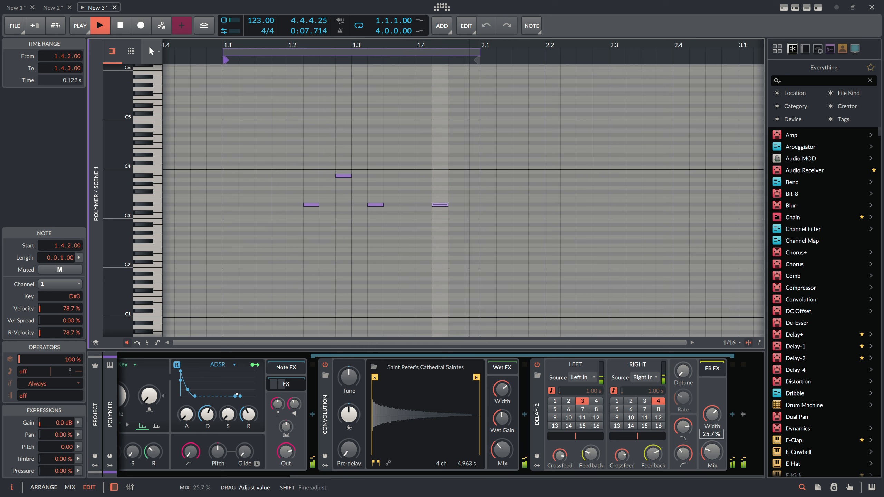
scroll(711, 453, down, 1)
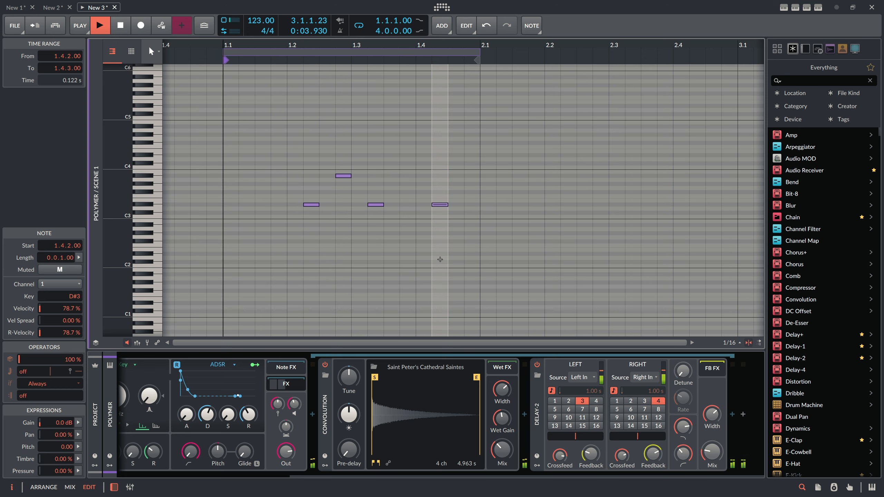
Step: Add an A#2 note at 1.4.1 and shift the last D#3 note to 1.4.3
click(378, 204)
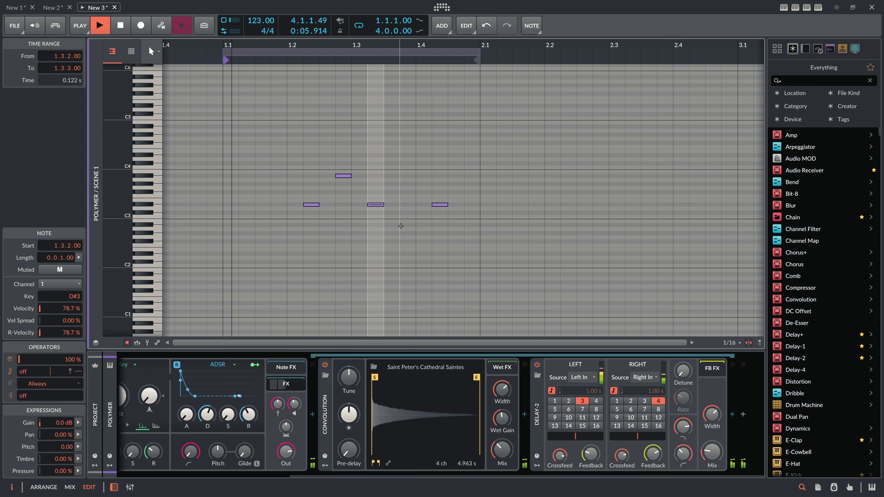
double_click(408, 225)
key(Right)
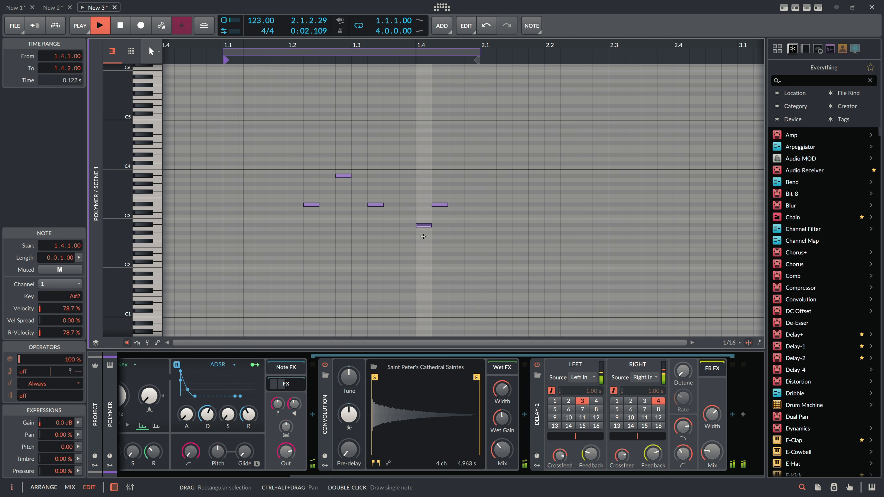
click(441, 205)
key(Right)
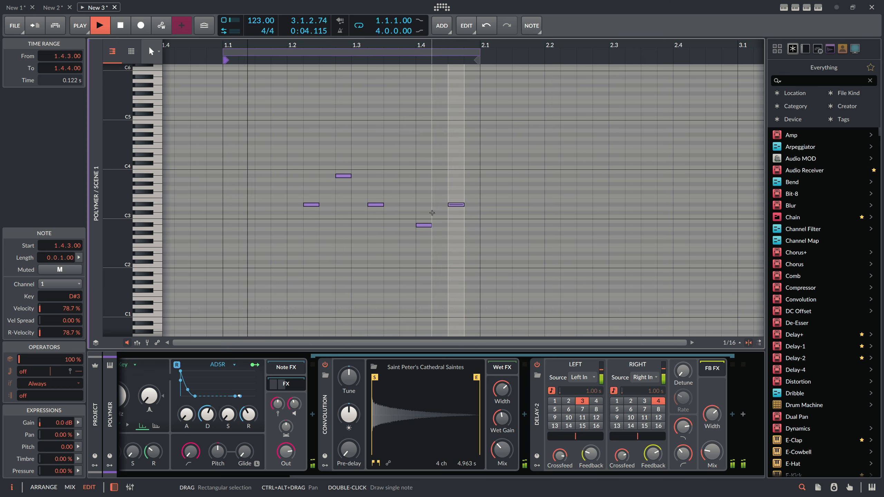
click(425, 226)
key(Left)
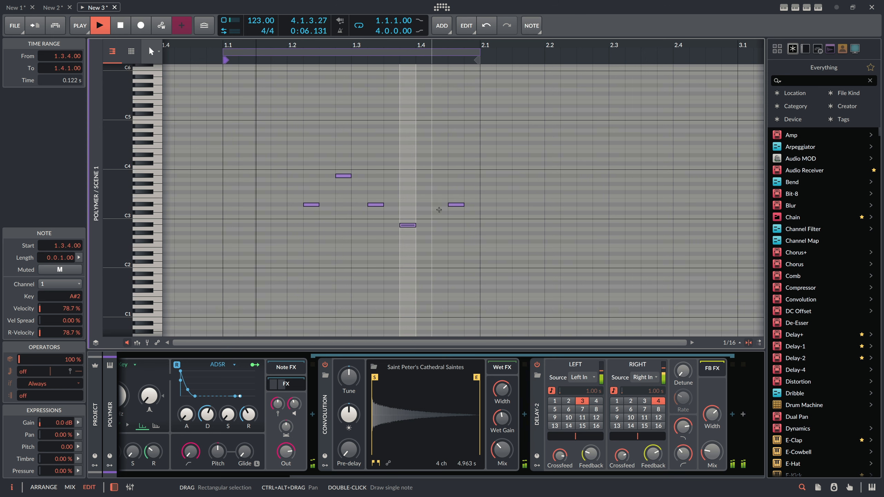
scroll(264, 425, left, 3)
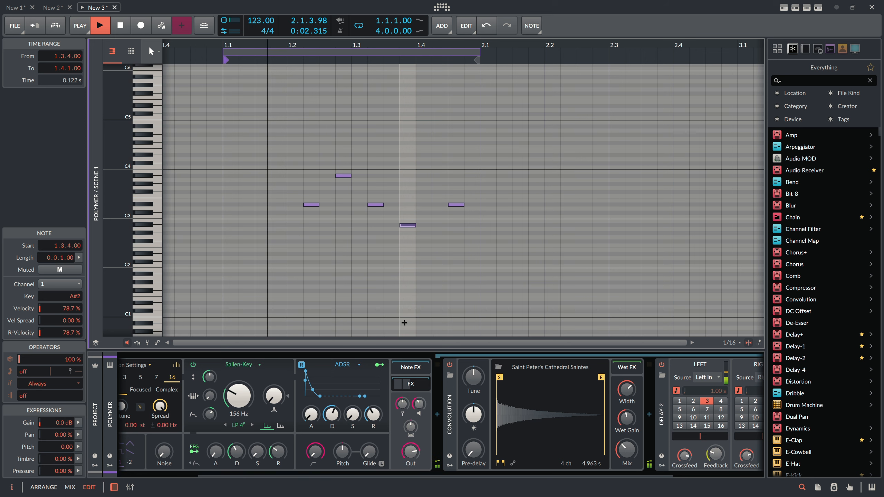
key(Right)
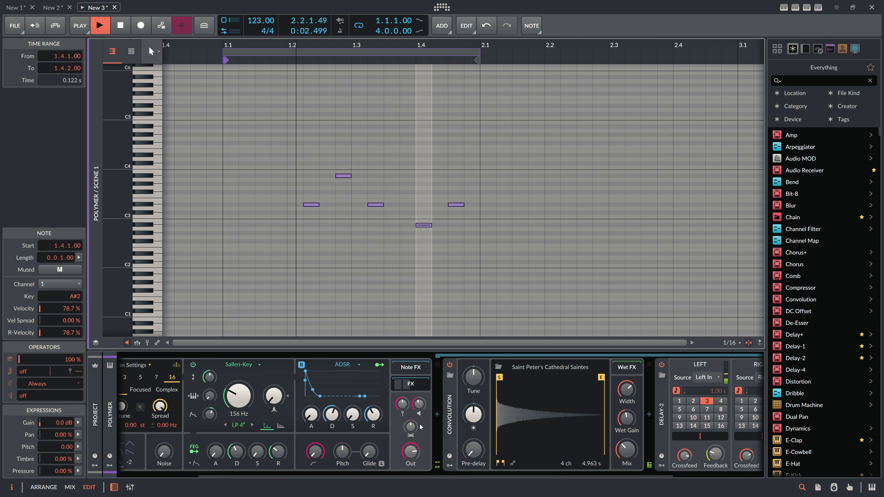
Step: Adjust Polymer's voice level and restart playback
drag(419, 406, 414, 401)
key(space)
key(space)
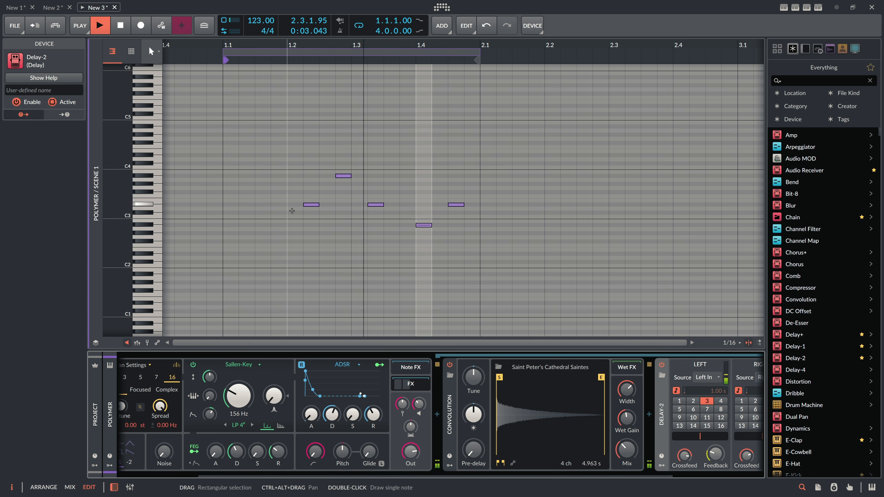
Step: Add a D#3 note at 1.1.3 and transpose all of the clip's notes down one octave
click(263, 204)
key(space)
double_click(263, 204)
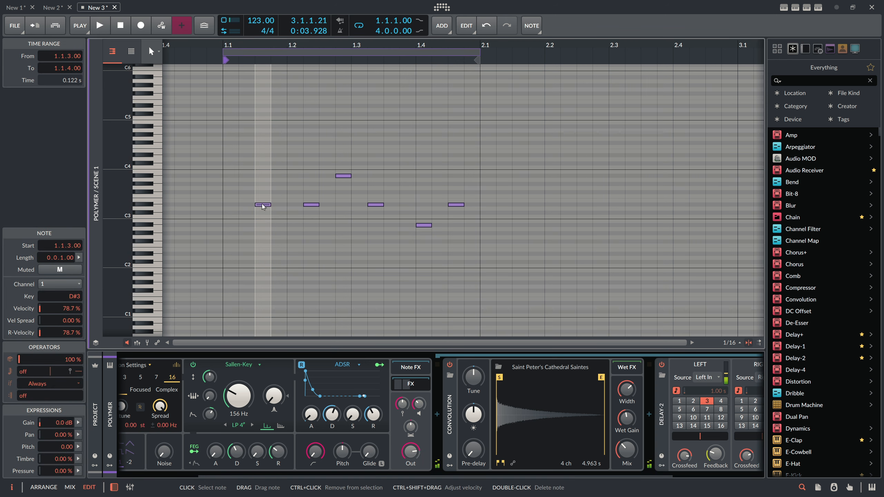
key(space)
key(ctrl+a)
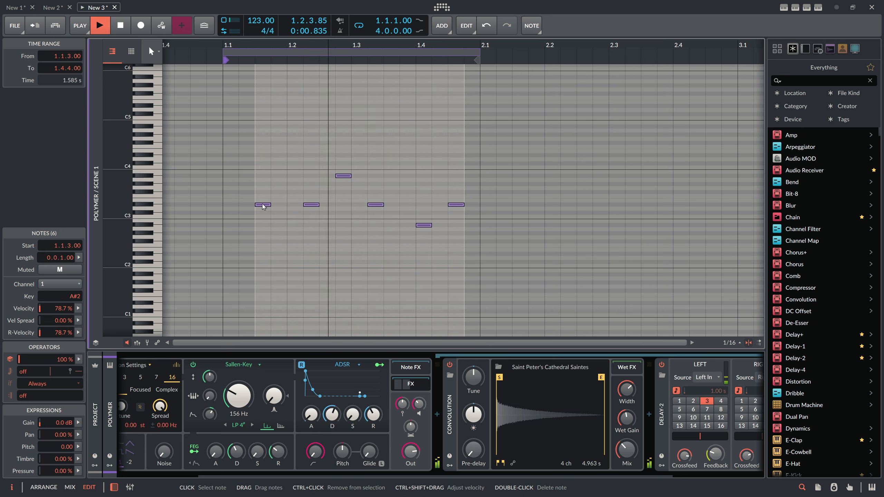
key(shift+Down)
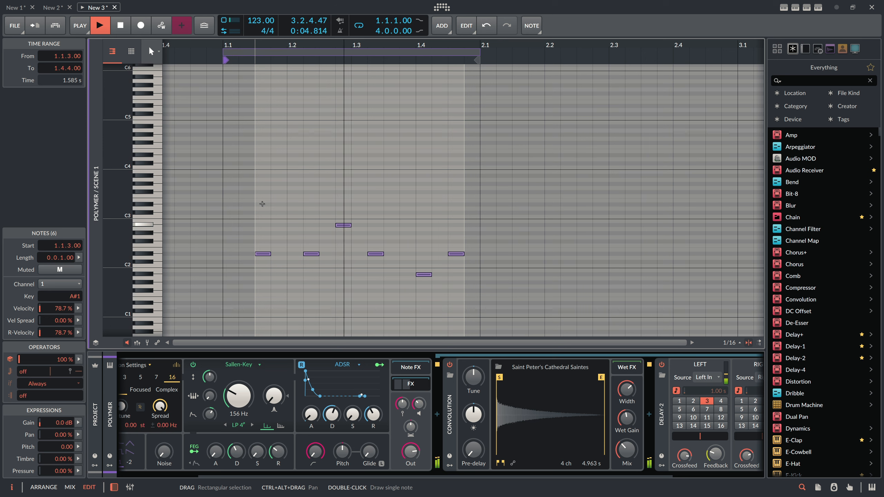
Step: Delete the A#1 note, then move the D#2 note at 1.3.2 to 1.3.3 and the A#2 note to 1.3.1
mouse_move(412, 250)
mouse_down()
mouse_move(432, 288)
mouse_move(419, 283)
mouse_up()
key(Delete)
click(376, 254)
key(Right)
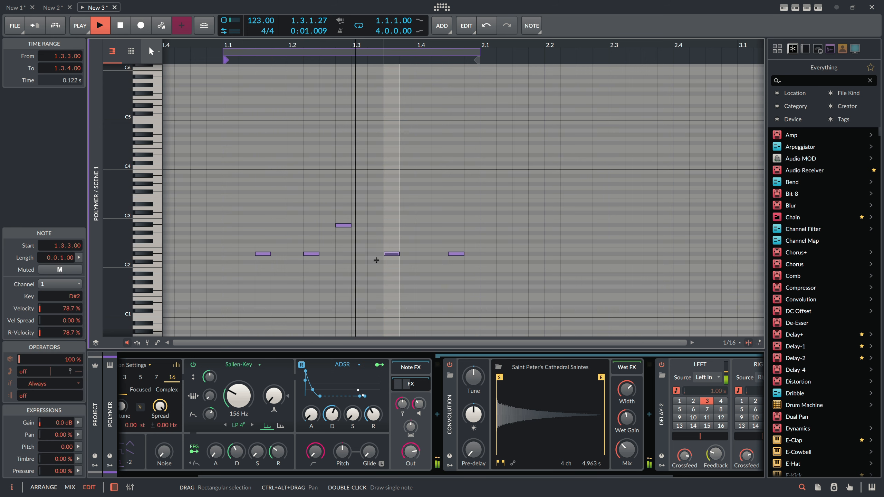
click(343, 226)
key(Right)
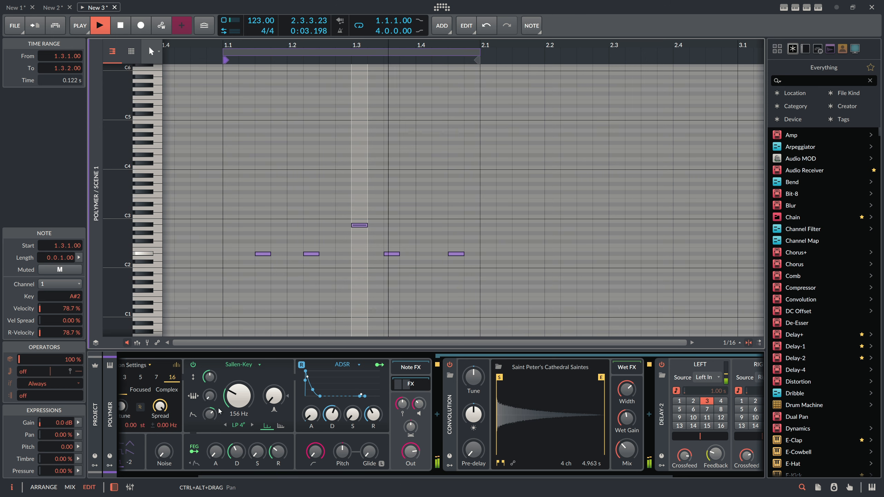
Step: Stop playback, return to the arranger and rename the Polymer track as Pedaltone
click(255, 318)
key(space)
key(Tab)
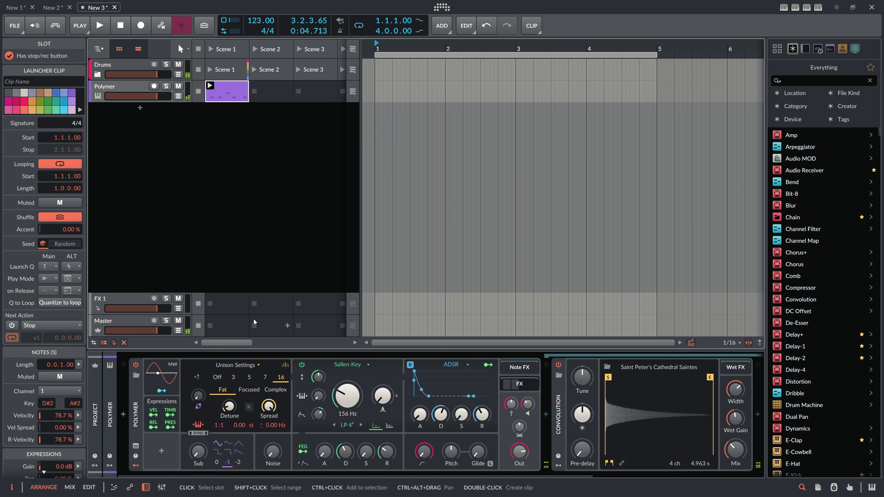
click(122, 87)
double_click(122, 87)
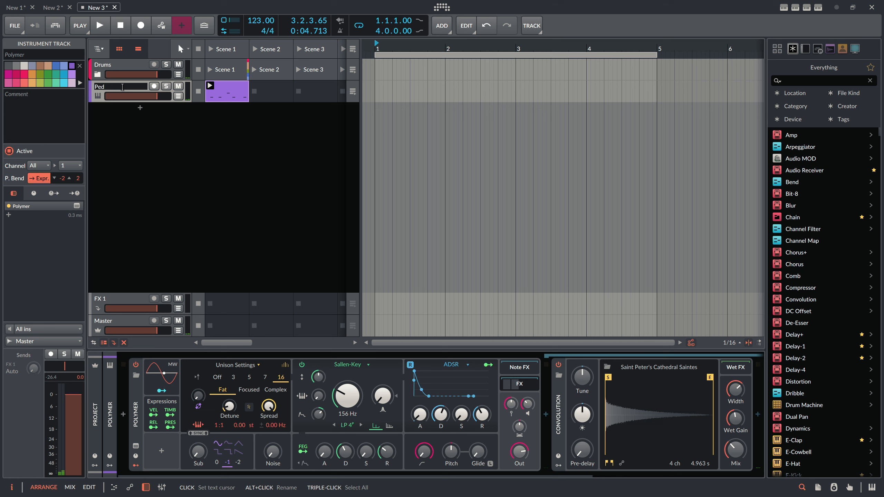
key(Return)
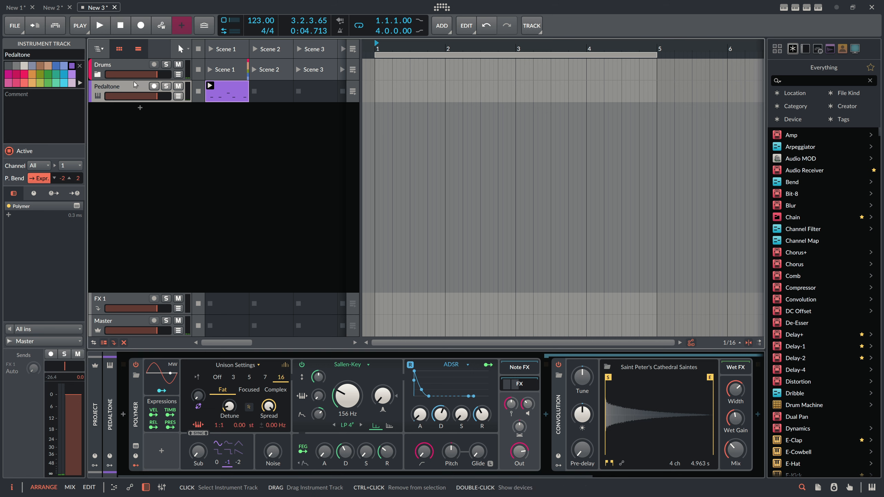
Step: Add a new instrument track with Polymer below the Pedaltone track
click(142, 112)
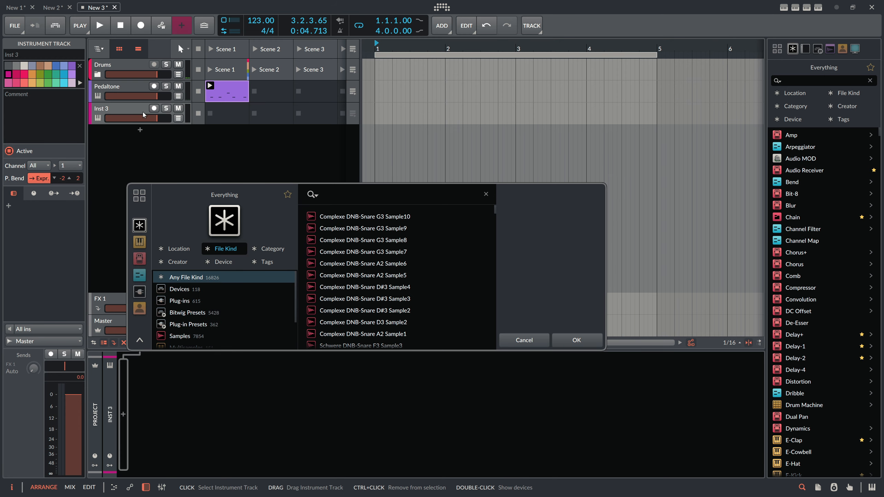
text(pdylm)
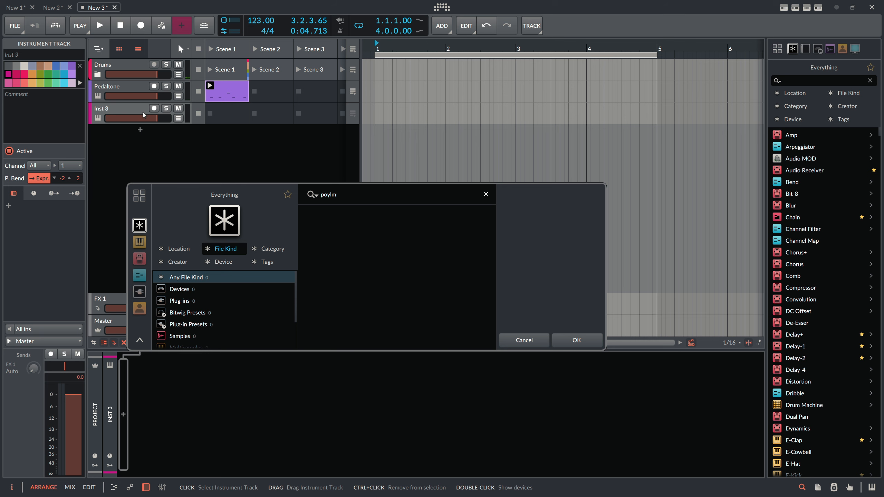
text(lymer)
key(Return)
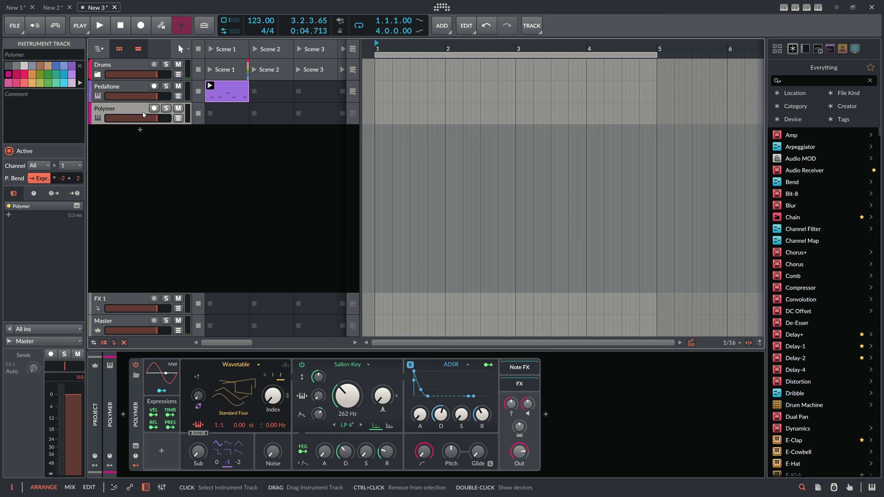
click(229, 113)
click(163, 118)
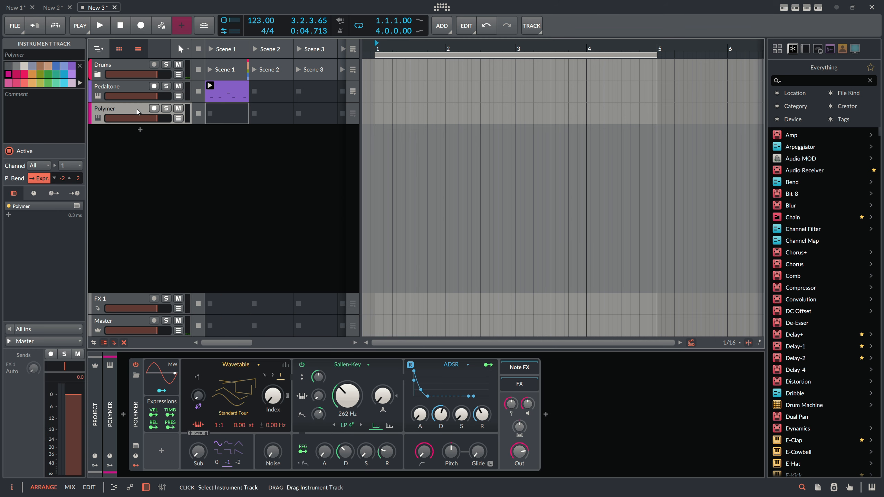
Step: Create a Scene 1 clip on the new Polymer track and stack sixteenth notes D#2, F#2, A#2, C#3 and F3 at 1.1.1
double_click(224, 119)
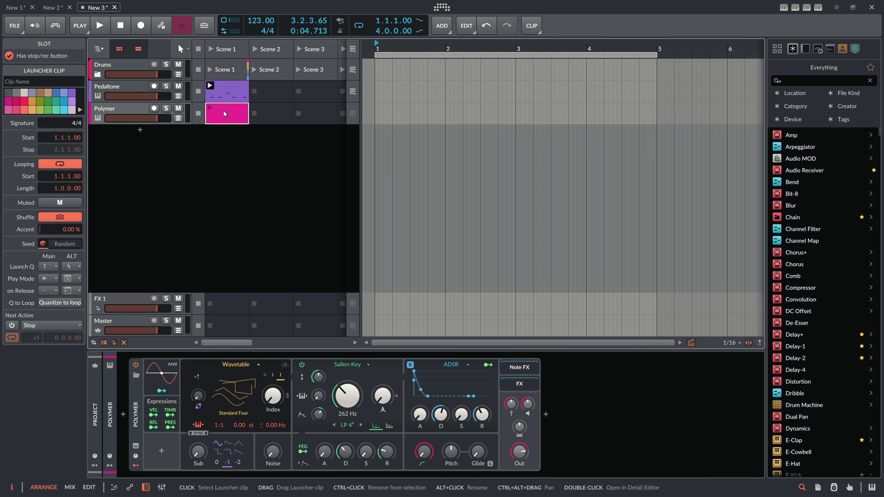
double_click(223, 110)
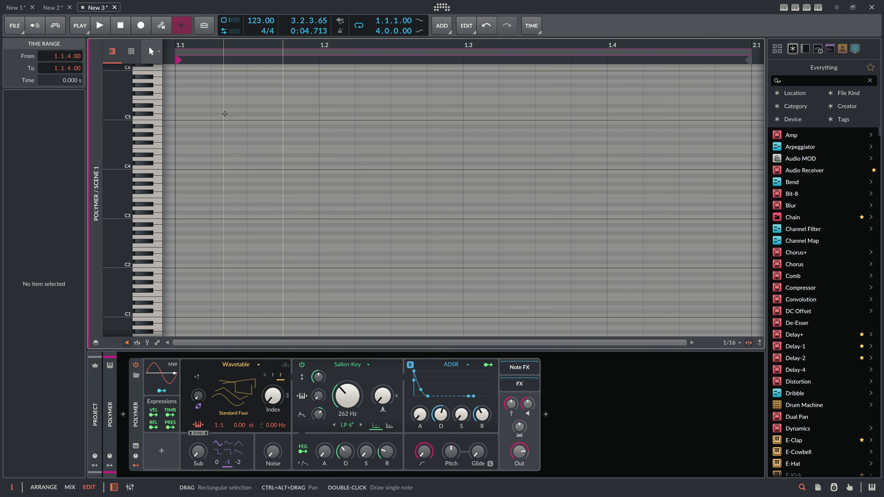
double_click(188, 255)
double_click(183, 241)
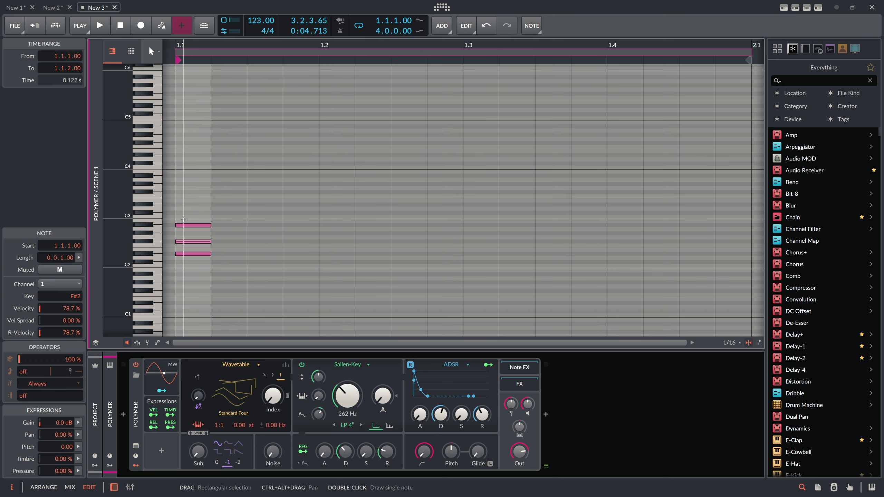
double_click(202, 213)
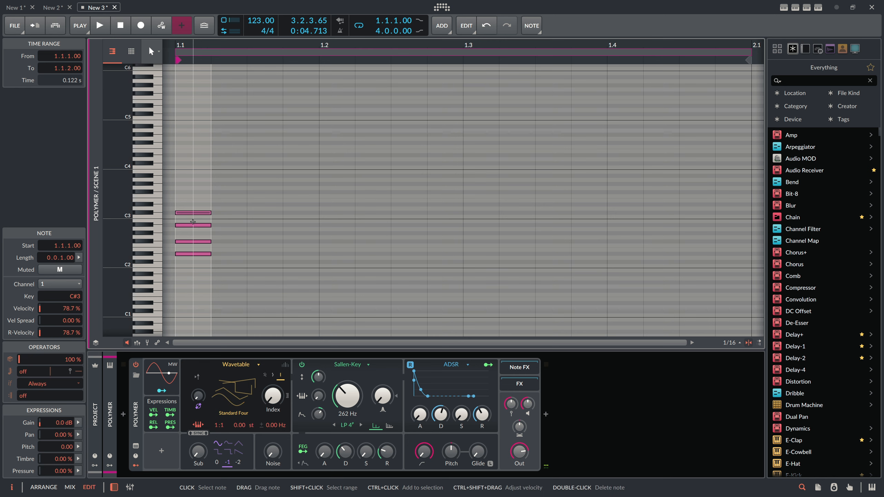
double_click(182, 208)
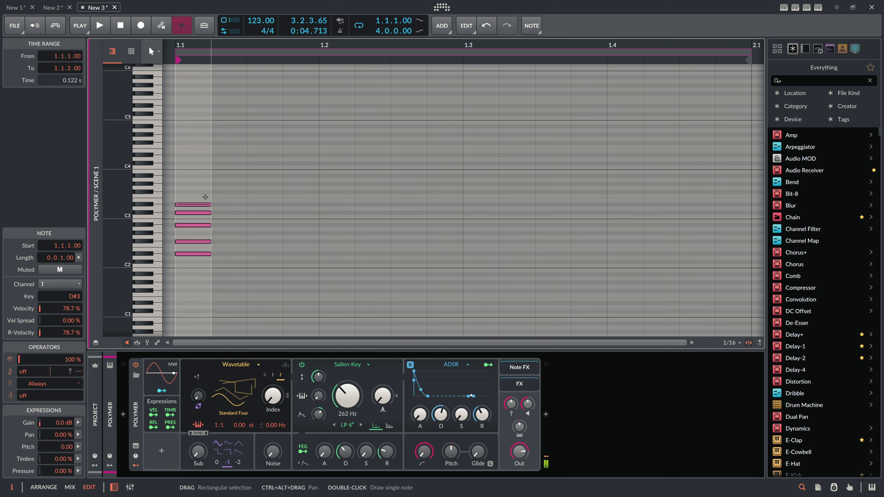
key(Up)
Step: Return to the arranger, play the new chord clip and select the second Polymer track
key(alt+1)
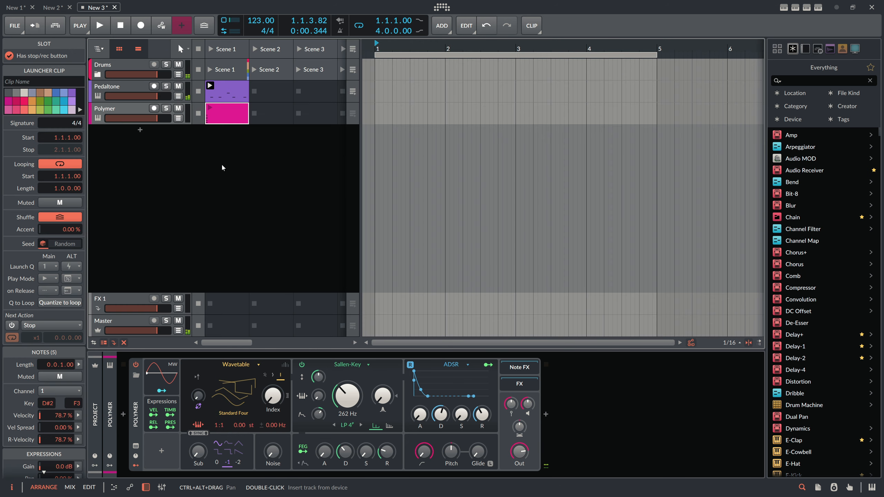
key(space)
click(140, 112)
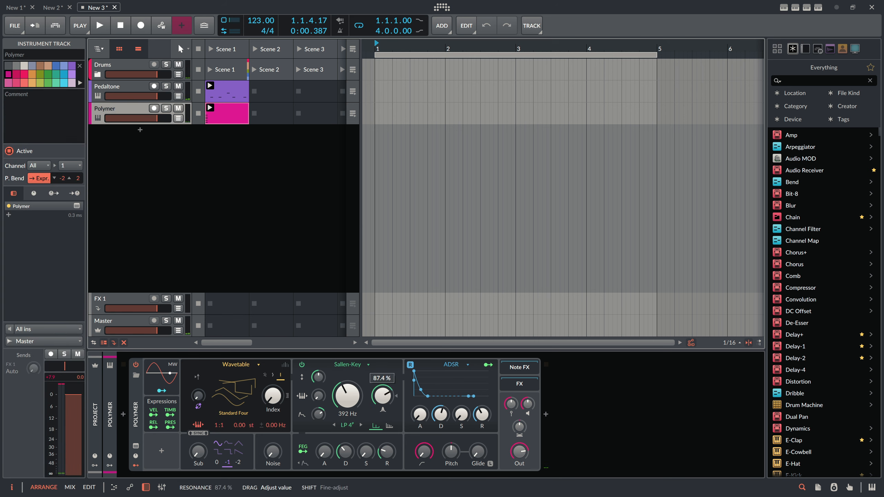
Step: Audition the loop while lowering the Polymer filter cutoff to 272 Hz and raising the high-pass frequency
key(space)
key(space)
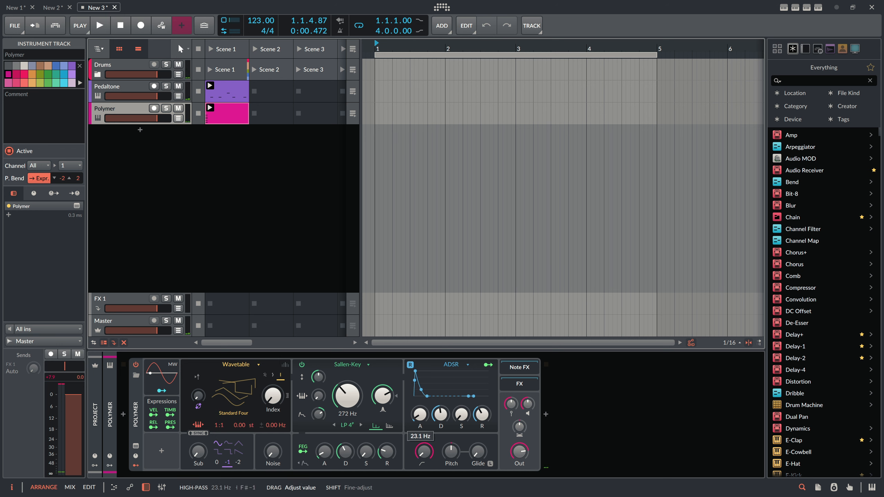
key(space)
key(space)
key(space)
key(space)
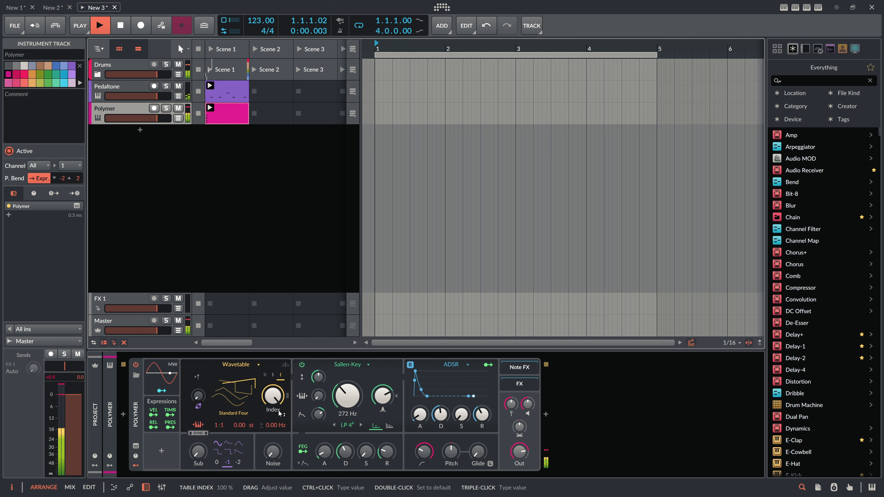
Step: Reduce the Sallen-Key filter's resonance, set its cutoff to 229 Hz and the filter envelope decay to 1.79 s while auditioning
click(382, 395)
key(space)
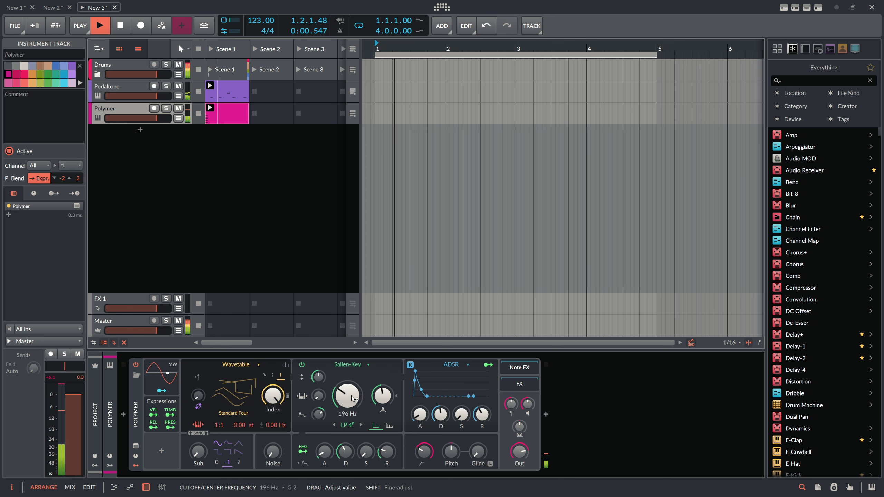
key(space)
key(space)
key(space)
key(space)
key(space)
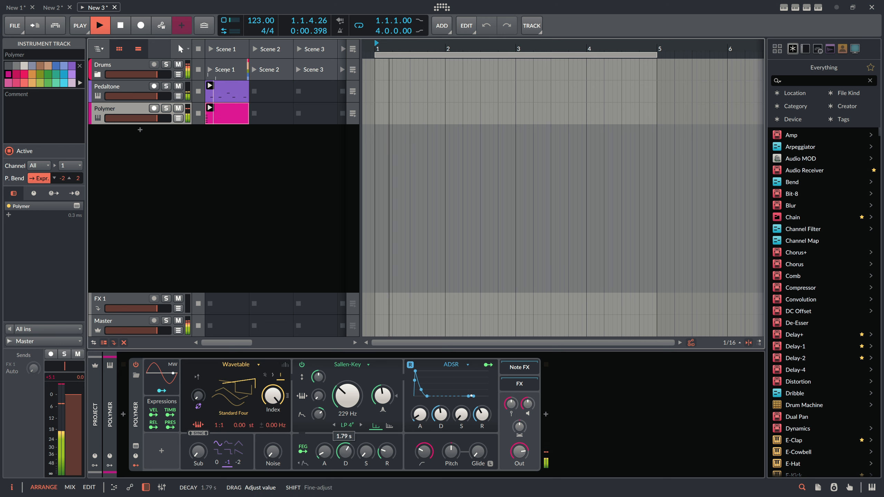
key(space)
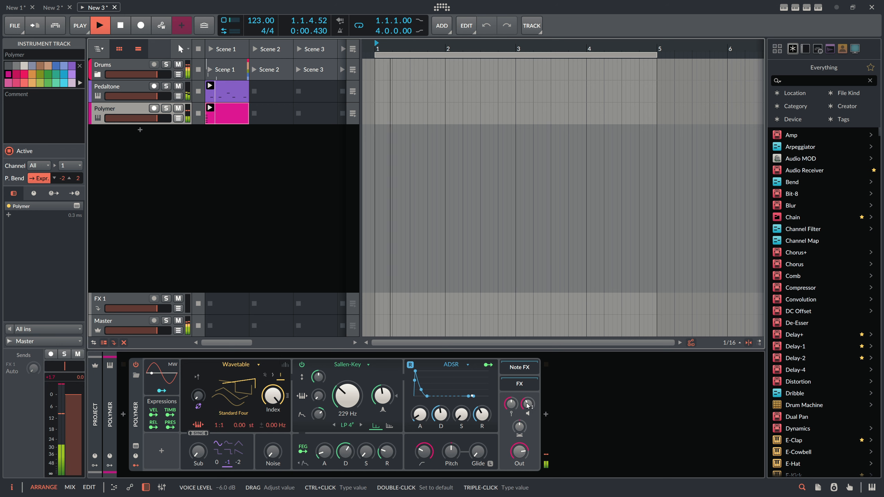
Step: Adjust the filter envelope attack, then show Polymer's unison settings and set the unison detune to 10 cents
click(318, 396)
drag(323, 452, 323, 451)
click(280, 376)
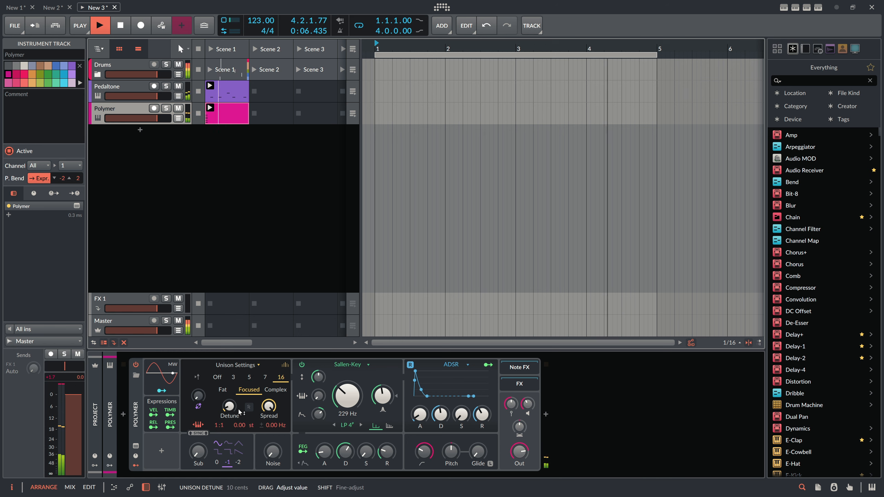
Step: Open the Polymer Scene 1 clip for note editing and move its five-note chord to start at 1.1.3.00
click(228, 121)
key(space)
key(alt+3)
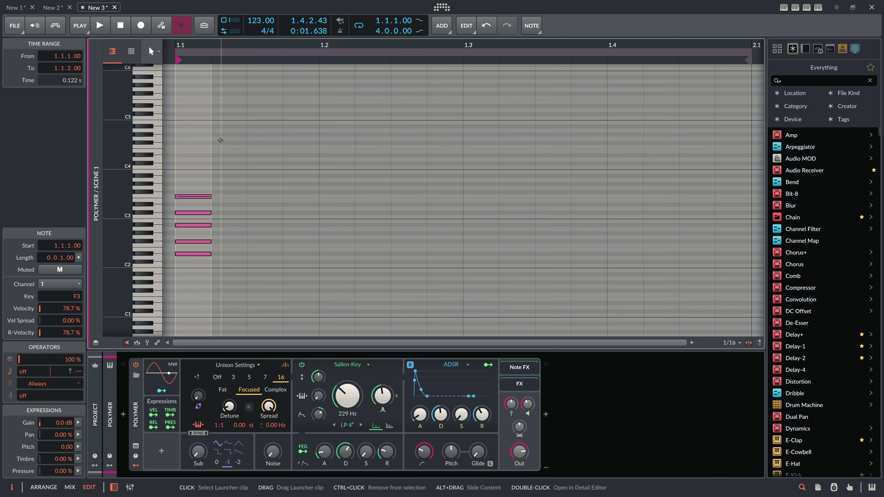
key(Right)
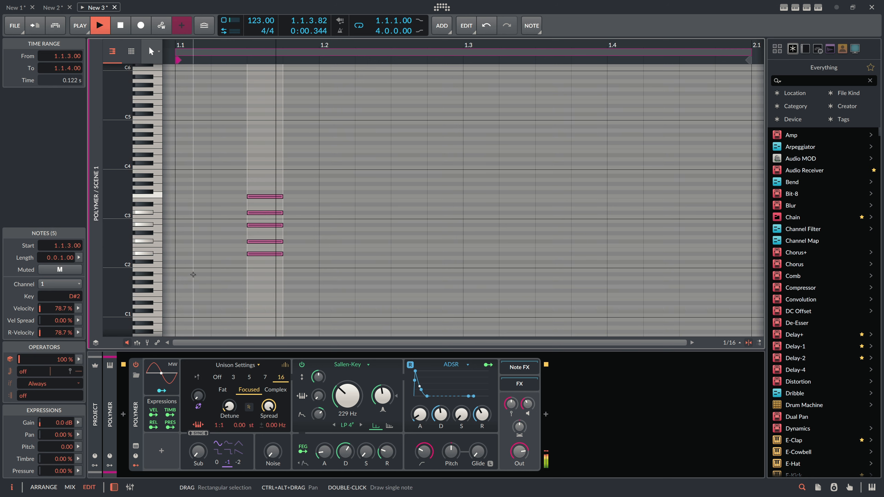
Step: Set Polymer's filter envelope attack to 34.9 ms with a longer decay, cutoff to 162 Hz and cutoff modulation to 33.60 st
drag(323, 452, 324, 451)
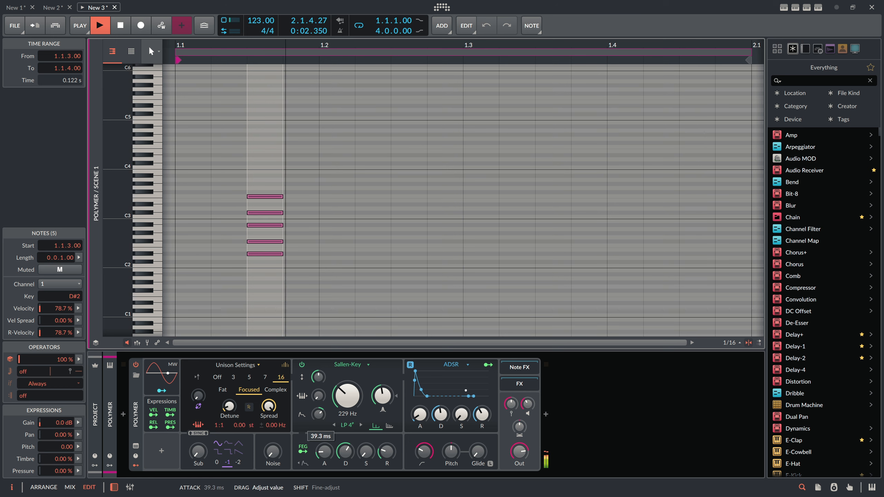
drag(420, 414, 420, 415)
drag(348, 396, 348, 404)
drag(345, 452, 346, 443)
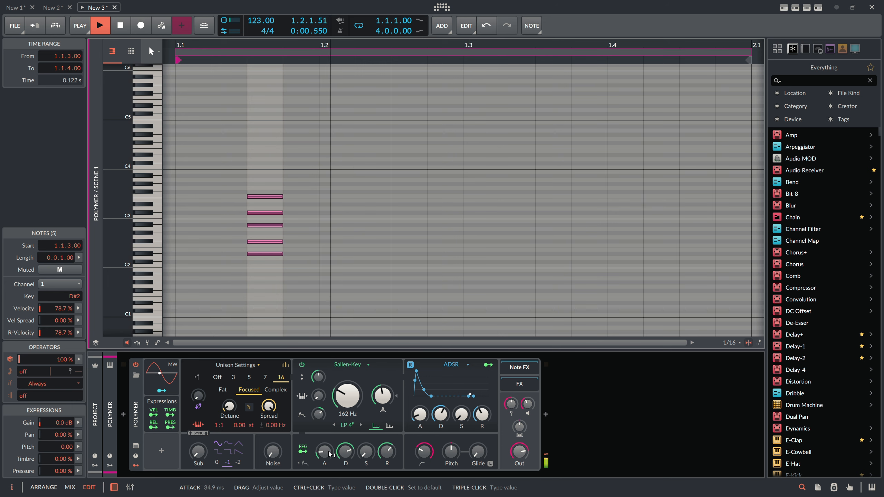
drag(318, 396, 317, 396)
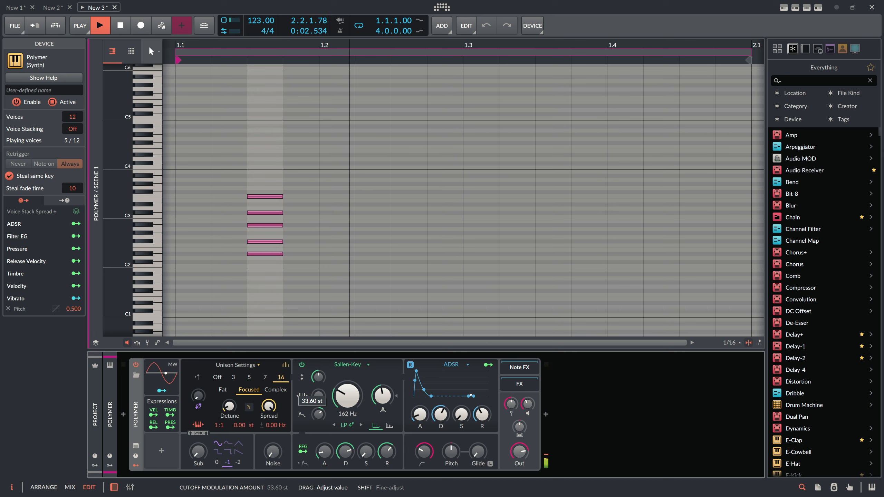
Step: Transpose the chord's C#3 and A#2 notes up one octave and audition the voicing
key(space)
drag(310, 247, 261, 208)
key(space)
key(space)
Step: Raise the chord's F#2 note to F#3 and lower its top C#4 note to C#3
click(259, 242)
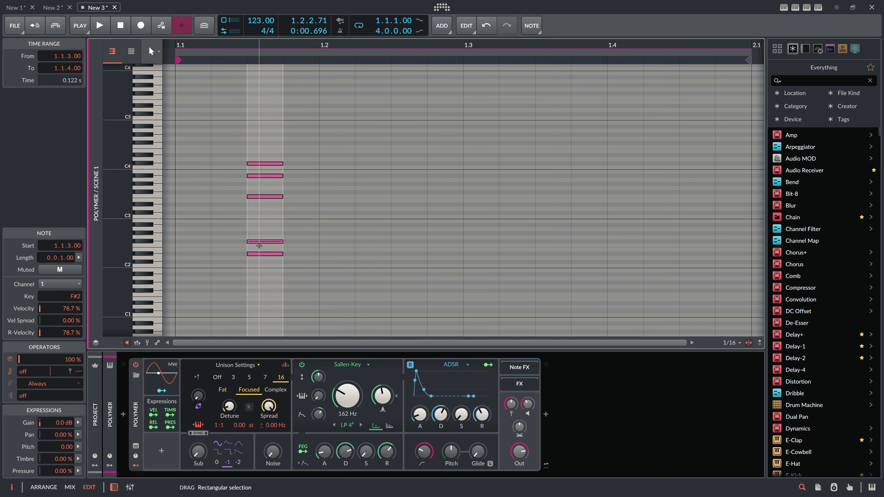
key(shift+Up)
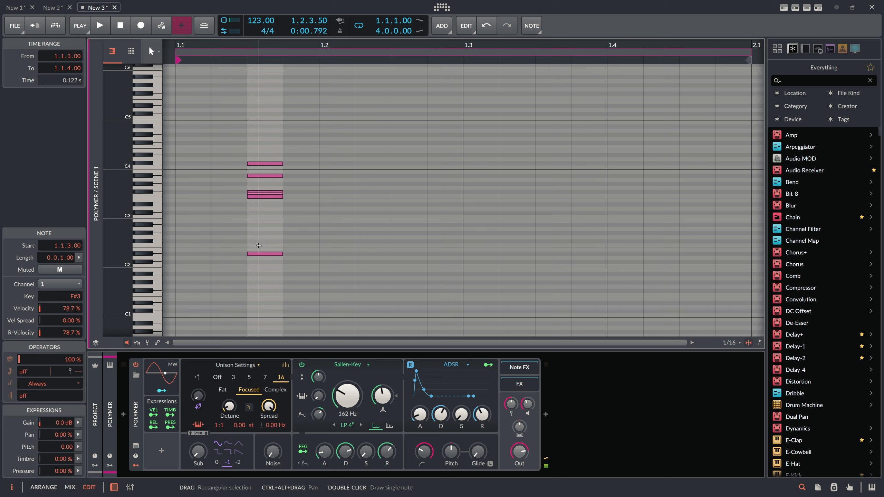
key(ctrl+z)
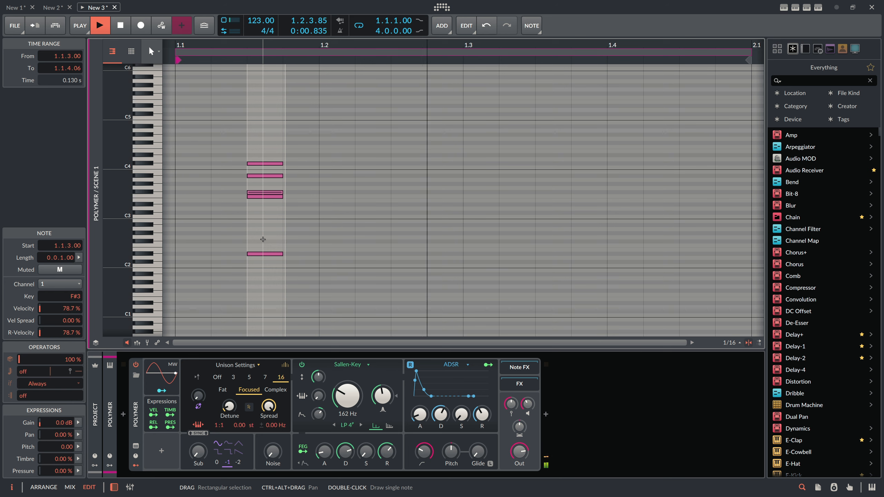
click(264, 164)
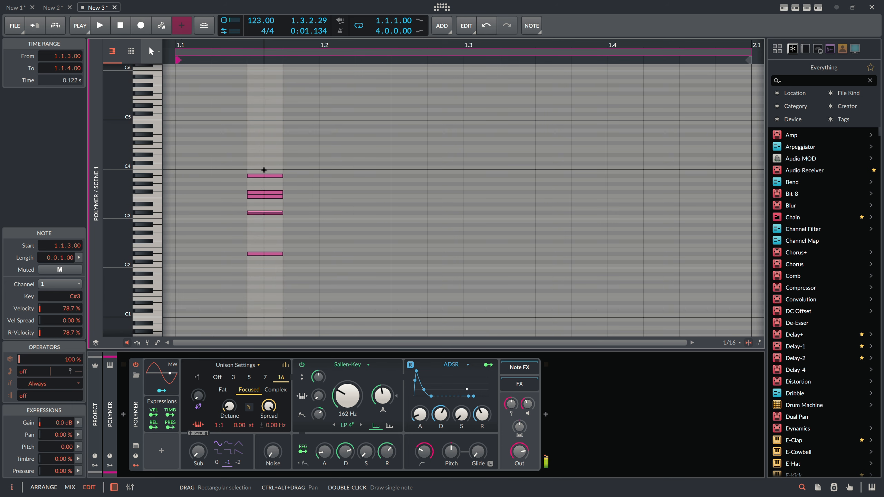
Step: Audition the revoiced chord while adjusting Polymer's envelope release
key(space)
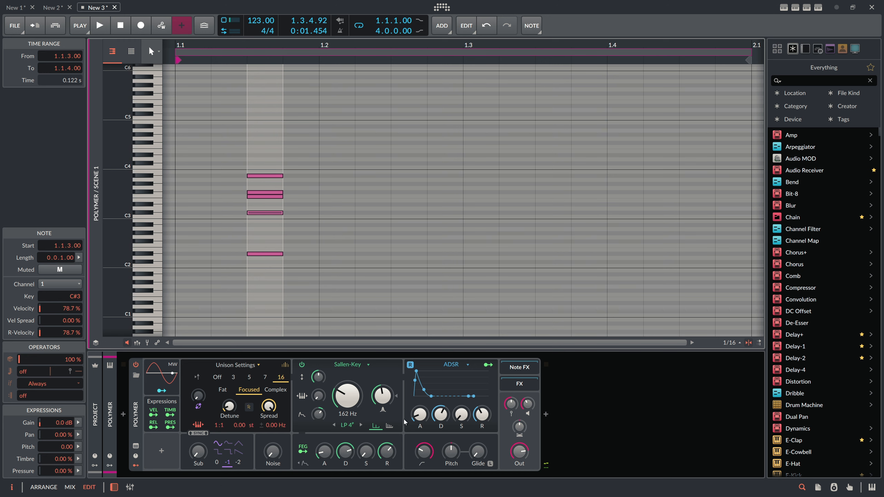
click(387, 451)
key(space)
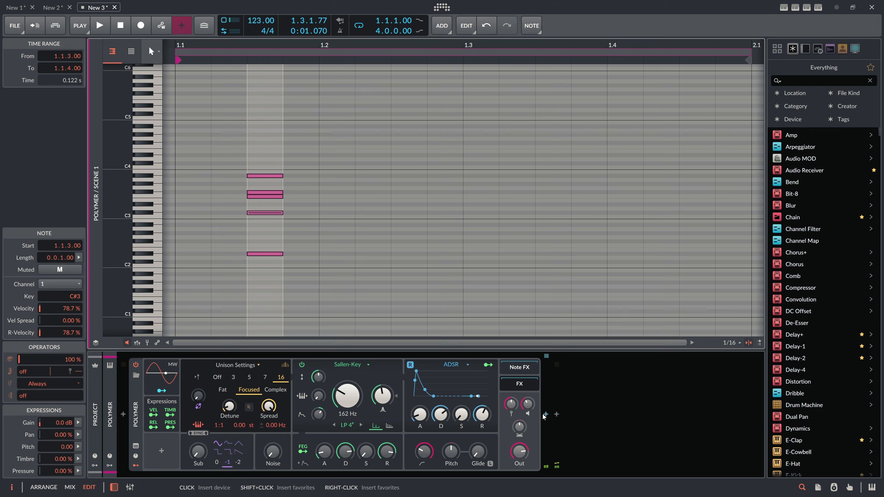
Step: Find the Convolution reverb and insert it after Polymer in the device chain
click(545, 415)
text(convo)
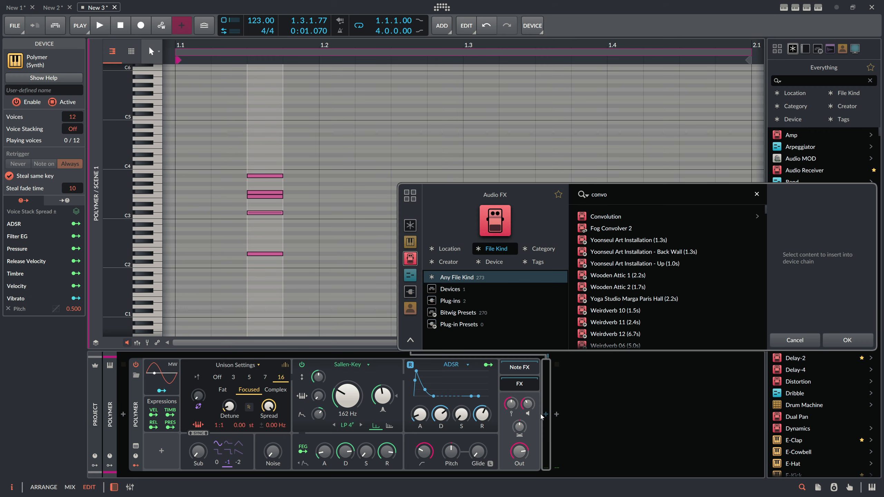
key(Return)
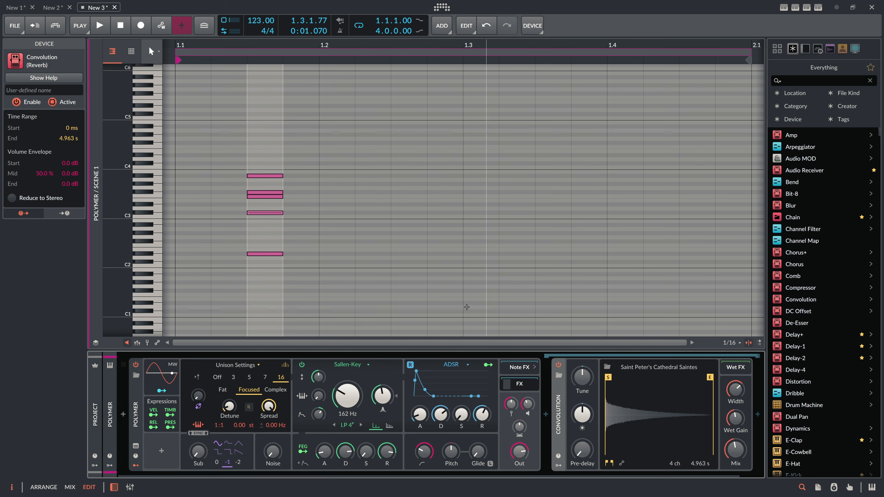
Step: Return to the arrangement, set the Polymer clip's loop length to 2.0.0.00 and play the loop
key(alt+1)
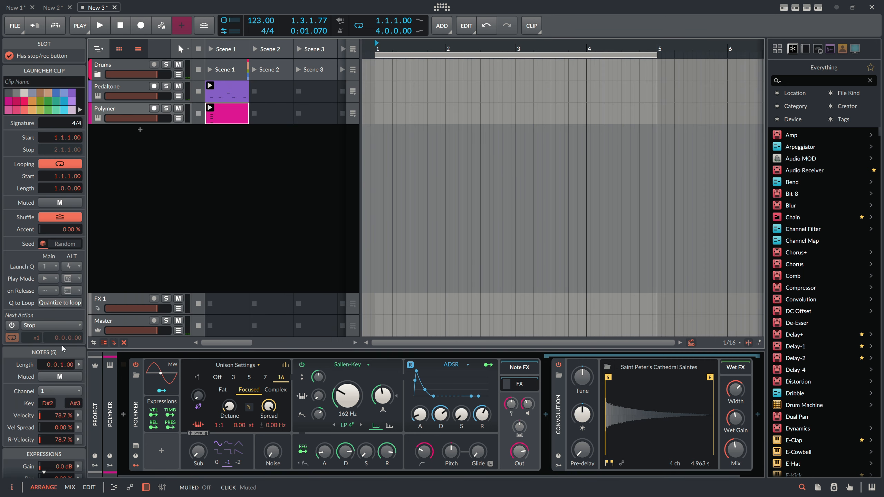
drag(56, 191, 56, 191)
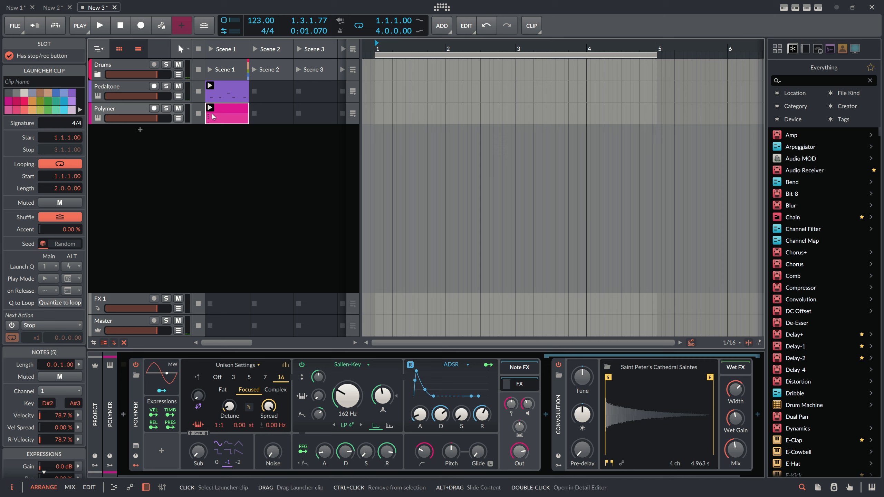
key(space)
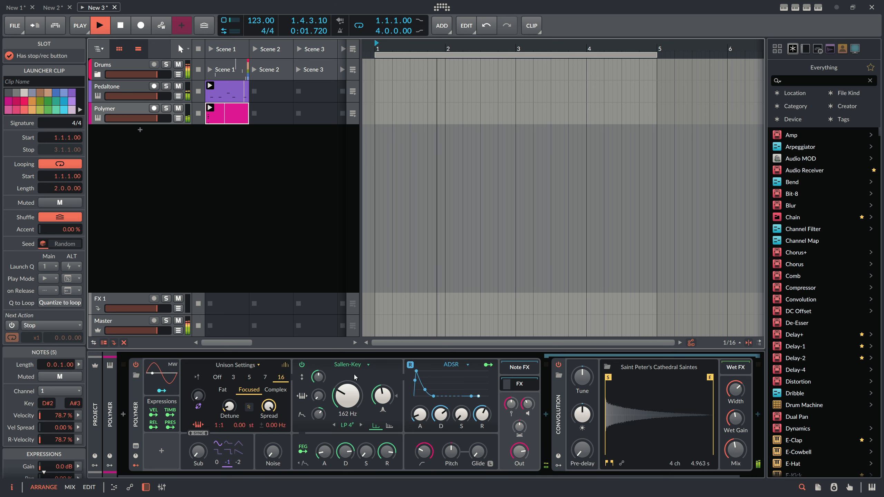
Step: Try different cutoff modulation amounts on Polymer's filter, settle on 12.00 st and stop playback
mouse_move(318, 395)
scroll(318, 395, down, 2)
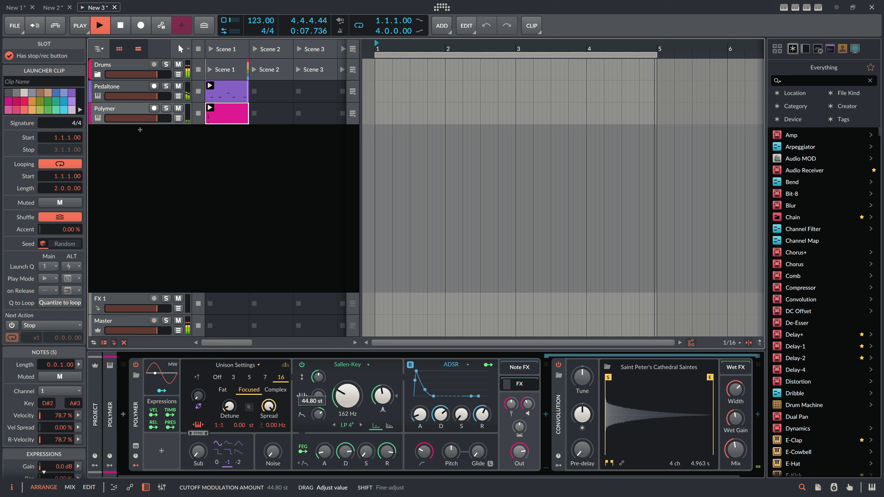
drag(324, 417, 324, 404)
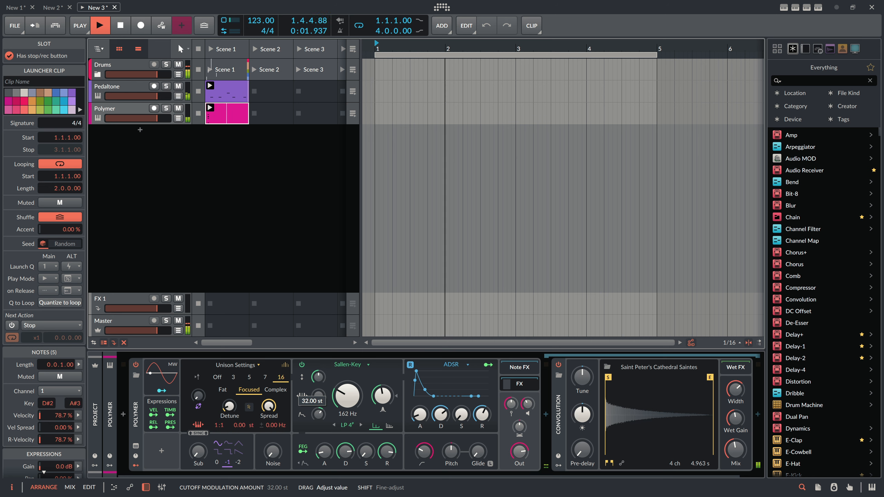
key(space)
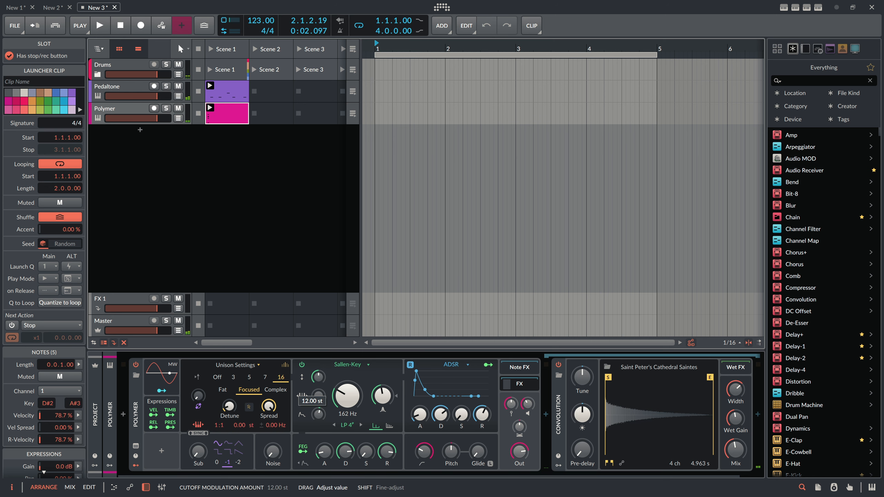
Step: Add a Random modulator to Polymer and expand its settings
click(163, 452)
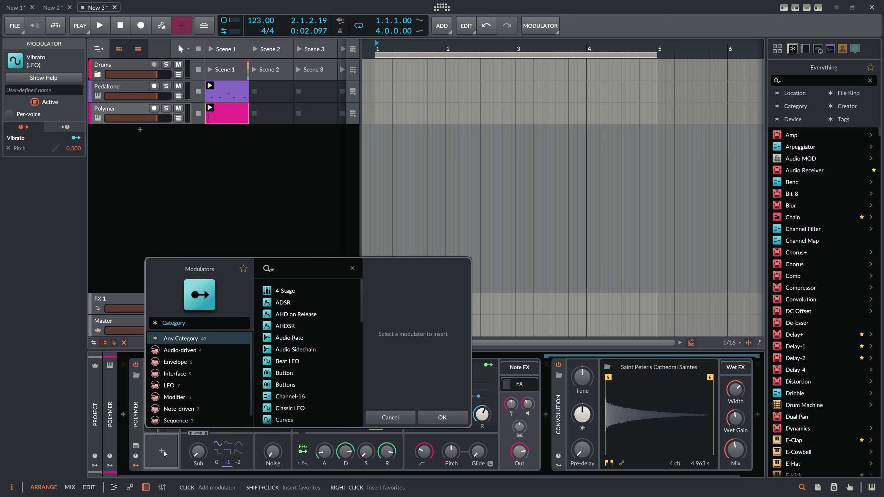
text(rand)
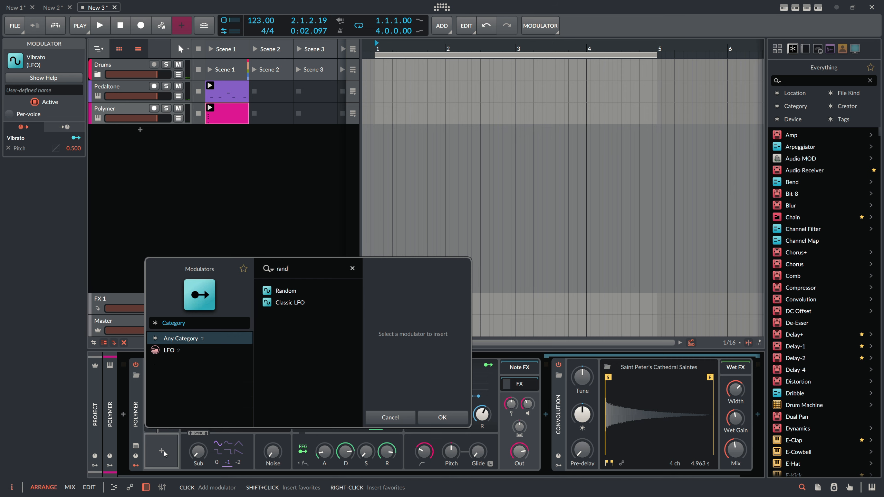
key(Down)
key(Return)
click(165, 454)
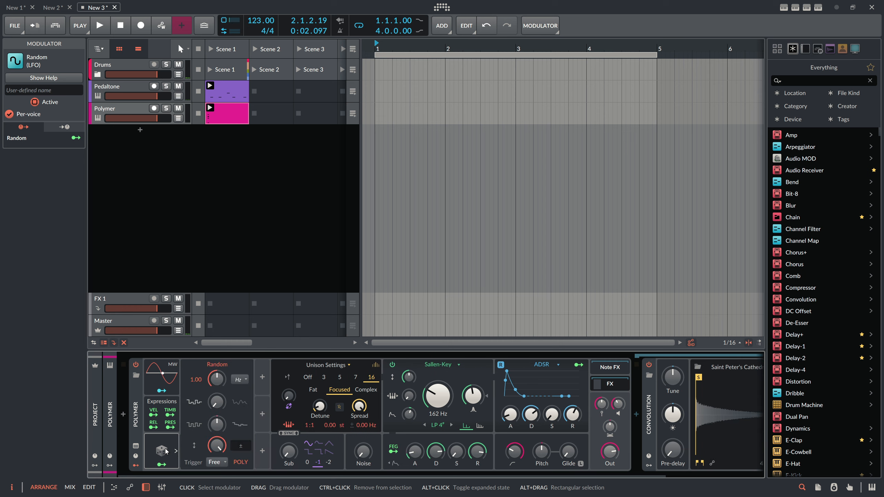
Step: Configure the Random modulator with Note trigger, polyphonic mode off and the timebase on Hold (rate of zero)
click(213, 463)
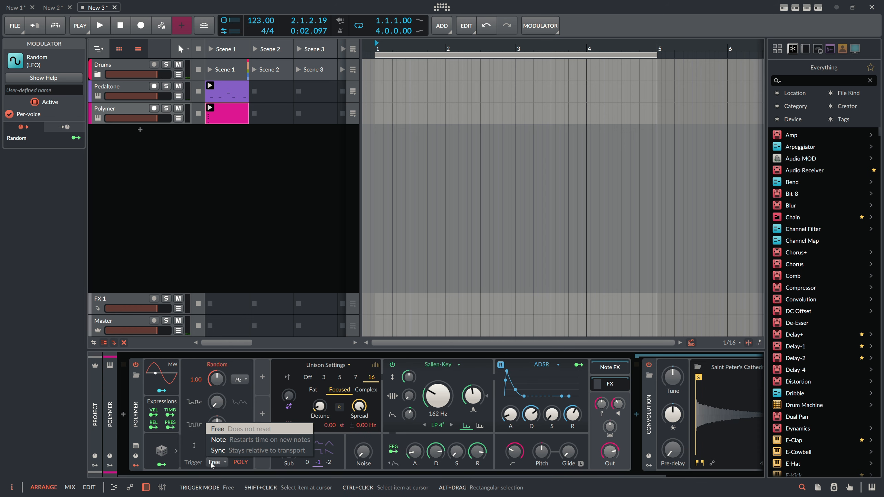
click(218, 440)
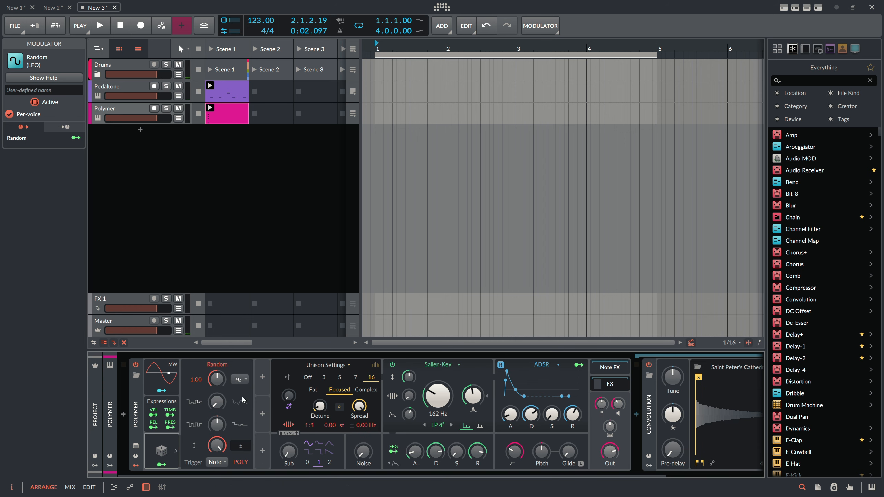
click(239, 468)
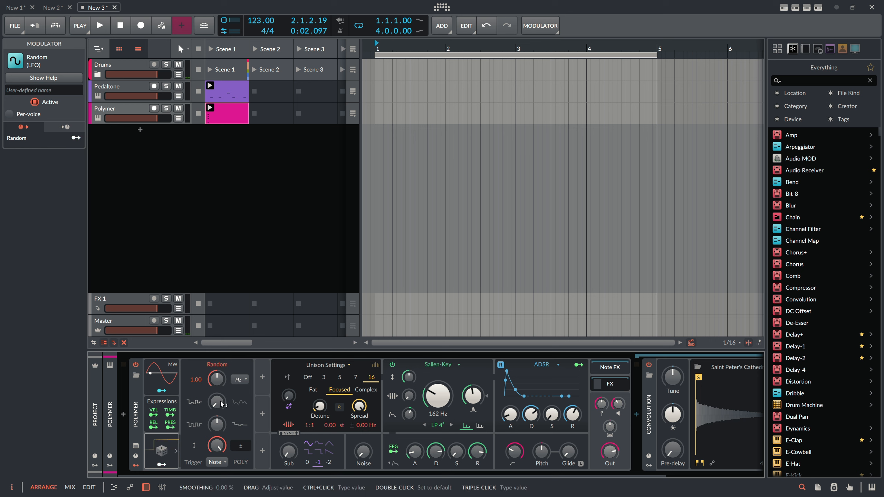
click(238, 380)
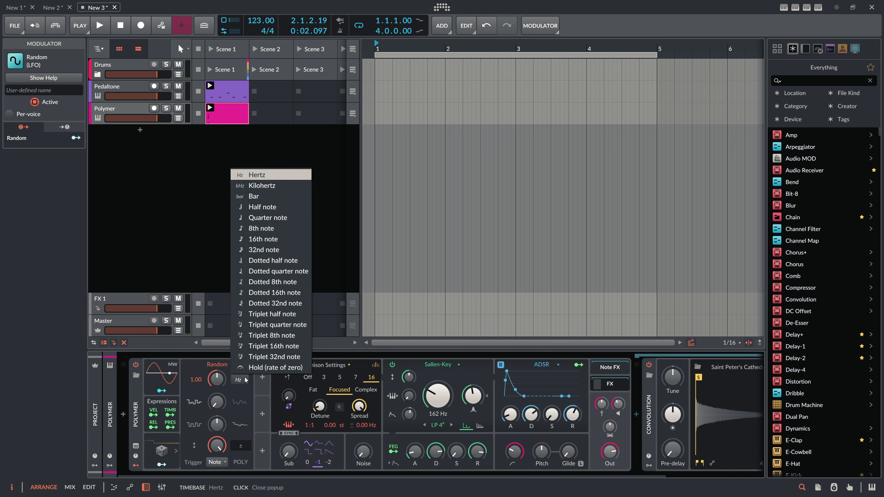
click(251, 362)
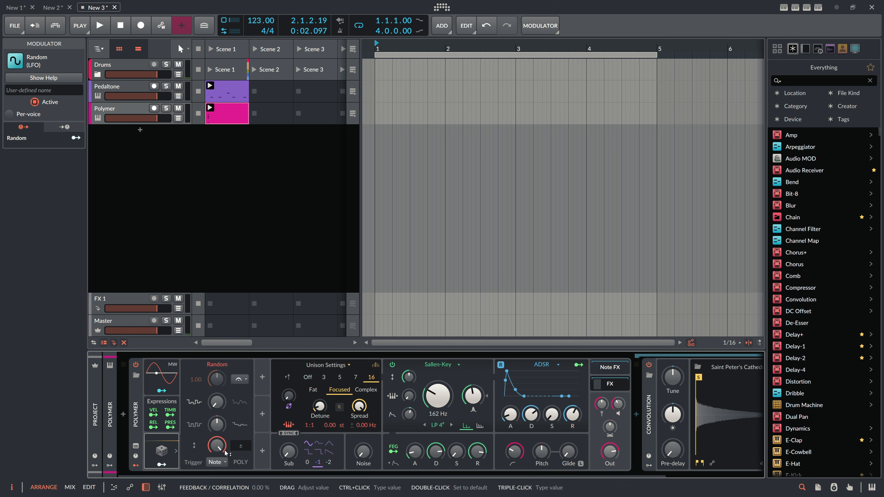
Step: Map the Random modulator to the filter's cutoff modulation amount at about 0.213 and play the loop
click(162, 465)
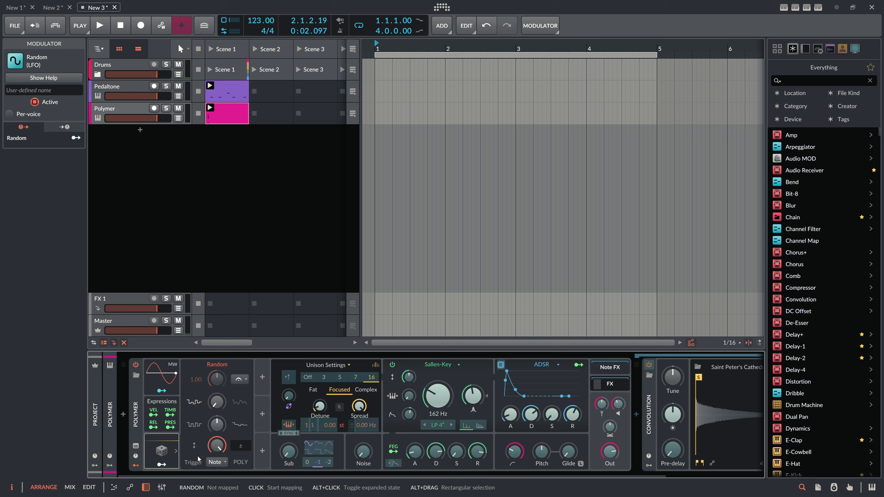
drag(409, 414, 411, 418)
key(space)
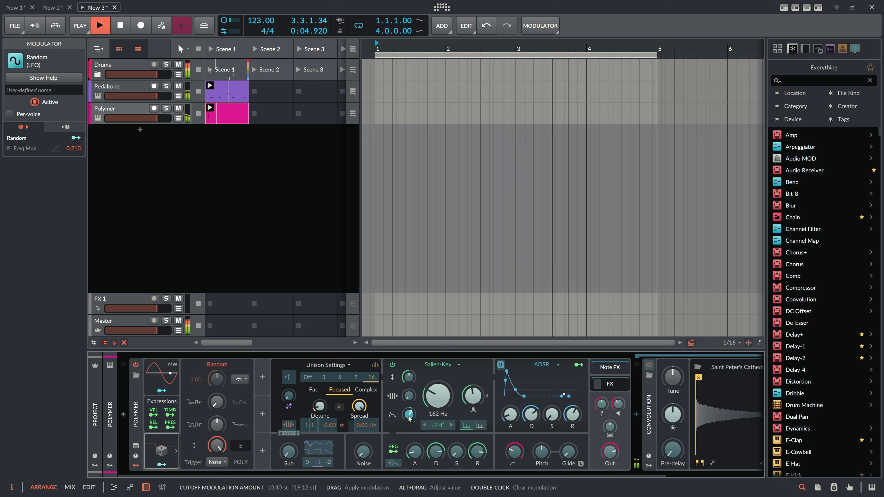
Step: Raise the Random modulator's amount on the filter's cutoff modulation to about 0.233 while the loop plays
drag(410, 418, 410, 416)
key(Escape)
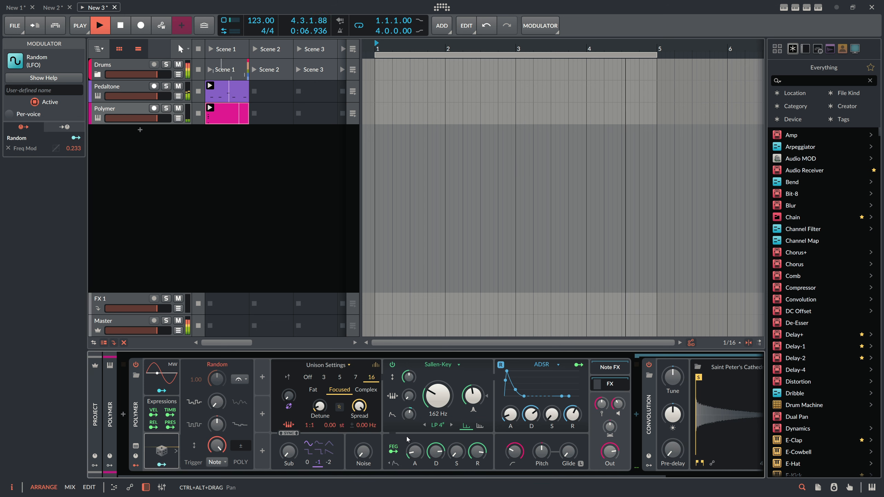
drag(410, 415, 409, 414)
triple_click(410, 415)
key(Return)
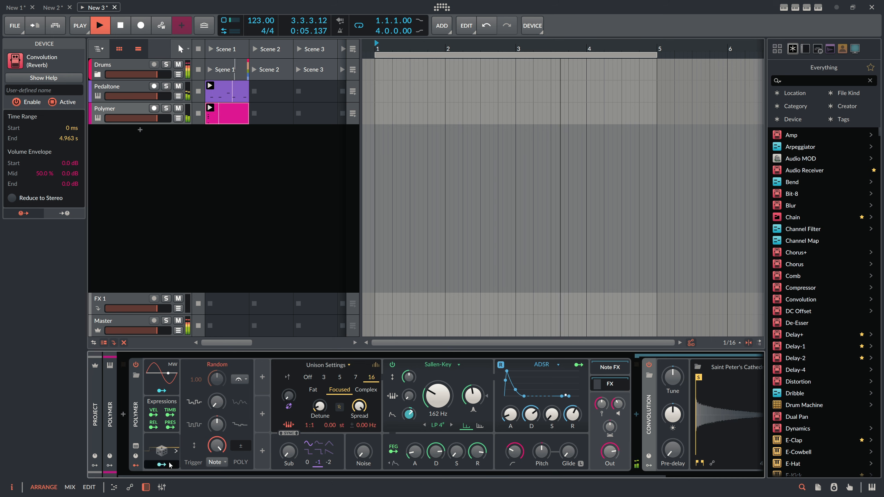
Step: Switch the Sallen-Key filter to LP 3° mode and lower its cutoff to about 153 Hz
click(292, 424)
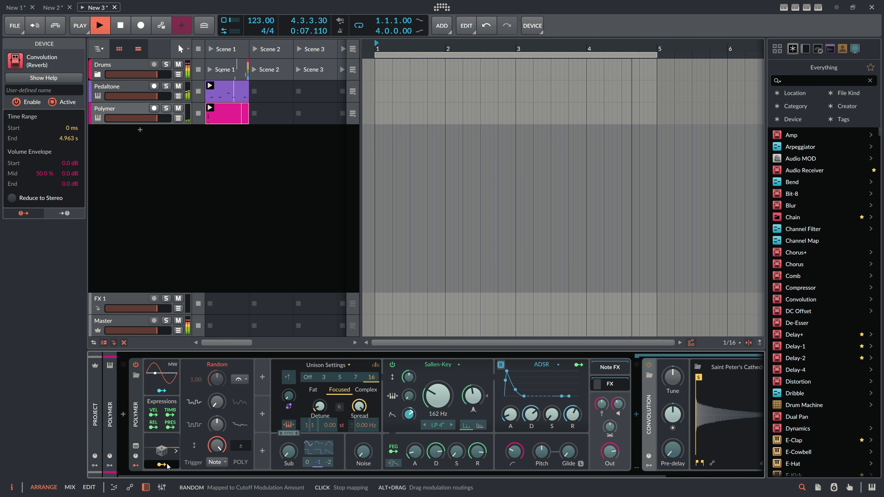
key(Escape)
click(425, 425)
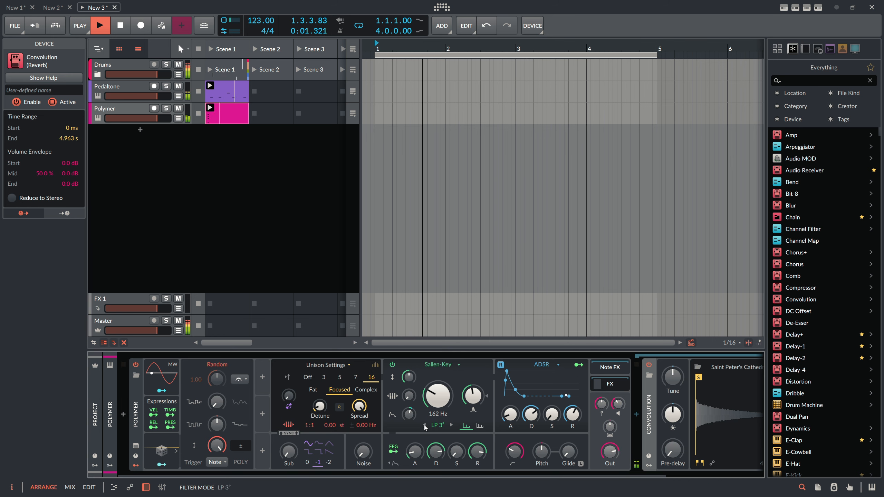
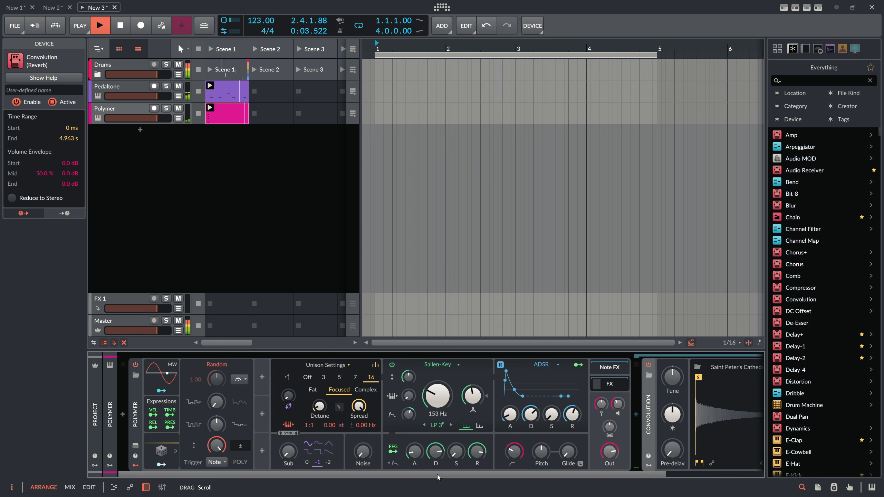
Step: Collapse Polymer's FX chain and lower the synth's voice level to about -9.3 dB
drag(438, 477, 536, 477)
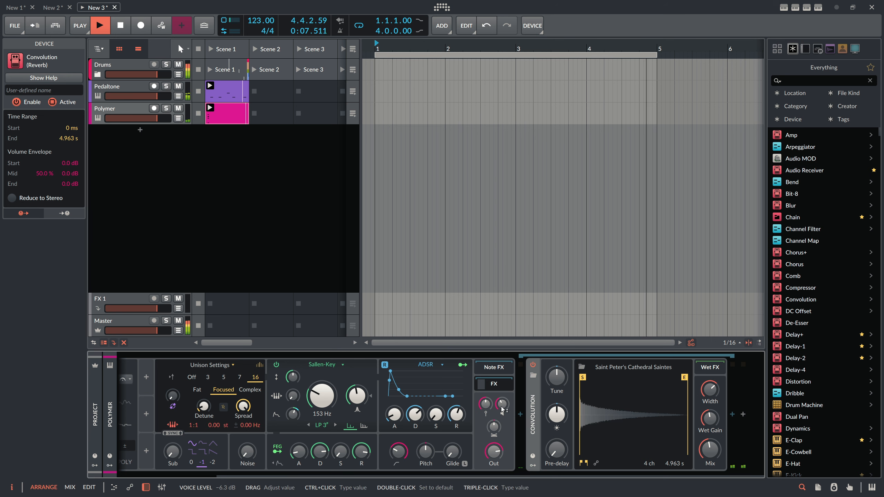
click(494, 383)
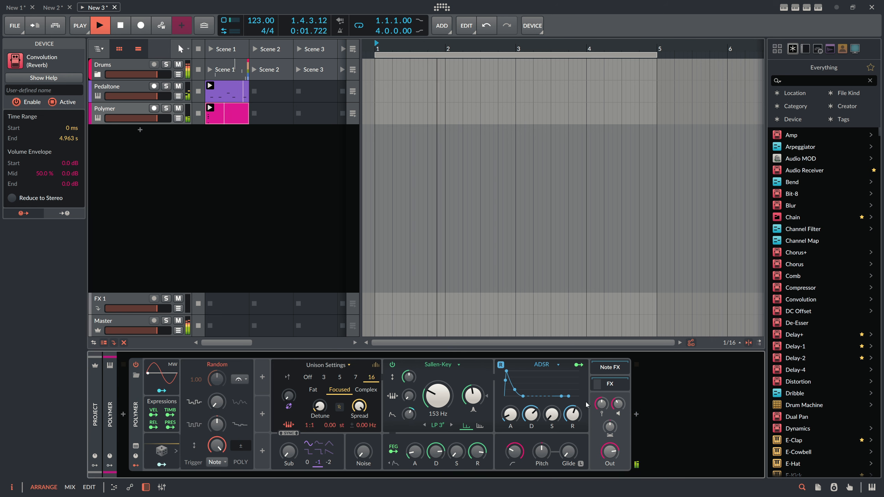
mouse_move(602, 403)
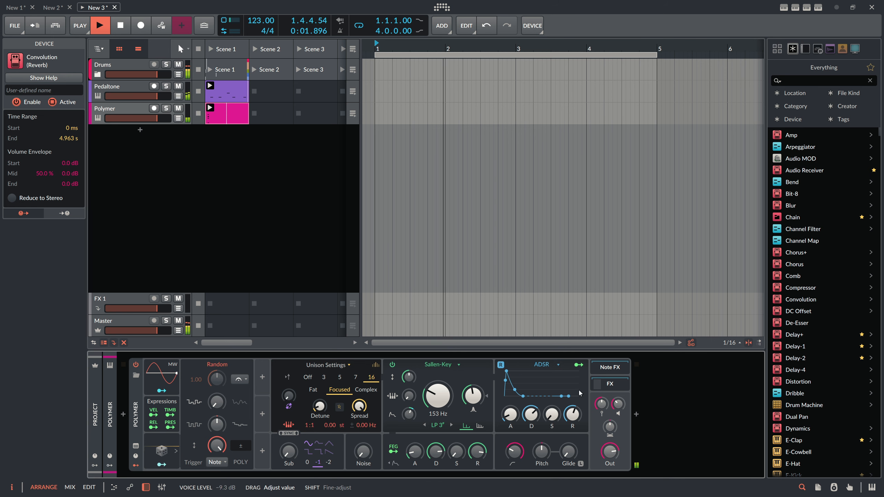
Step: Stop playback and rename the Polymer track as Chord
key(space)
click(184, 170)
double_click(124, 109)
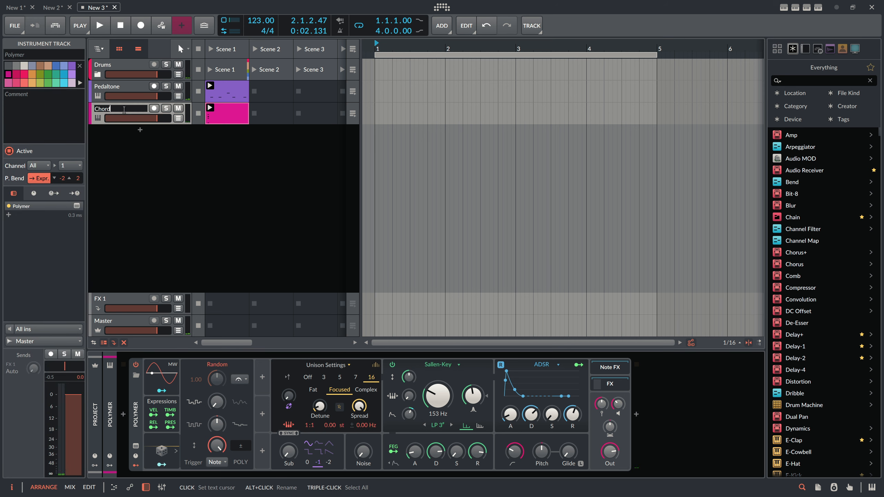
key(Return)
Step: Open the Chord clip, extend it to two bars and copy its five-note chord to 2.4.1
double_click(230, 115)
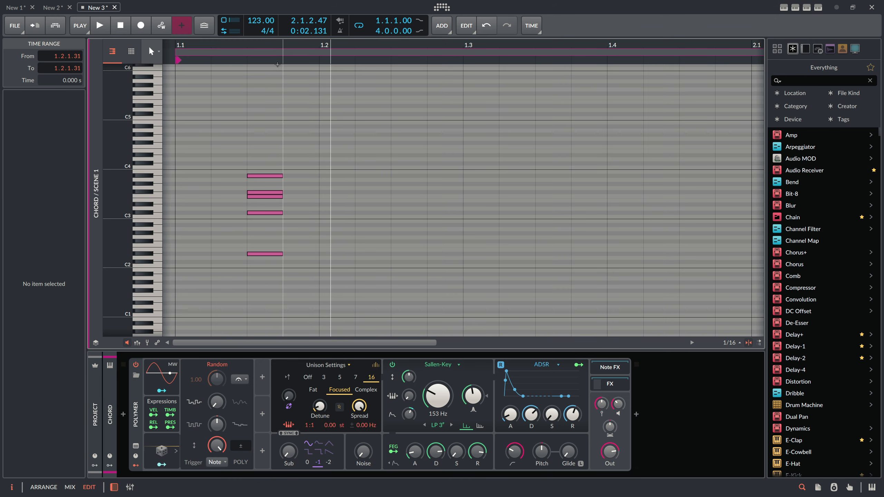
scroll(274, 80, down, 5)
drag(247, 137, 263, 292)
drag(254, 254, 371, 254)
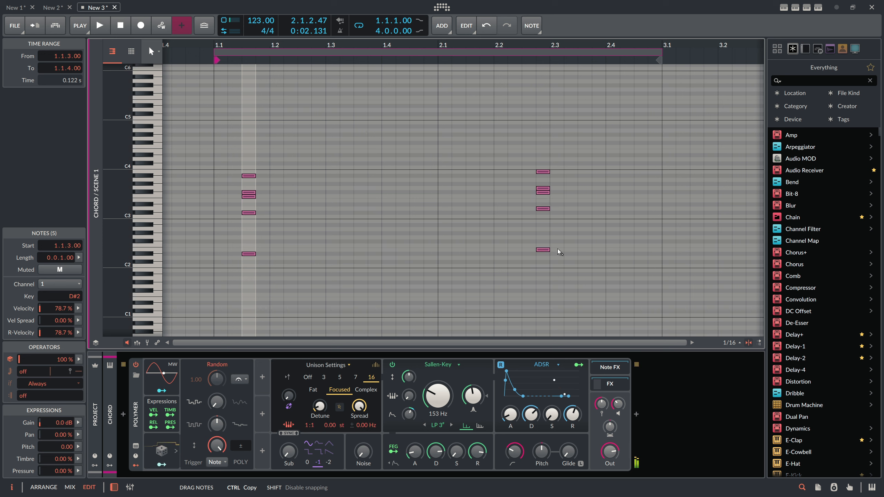
drag(631, 248, 636, 254)
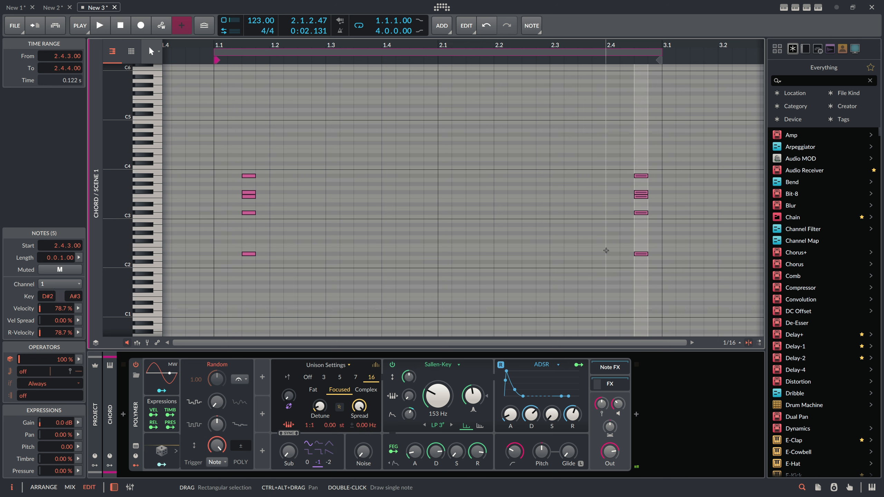
key(Left)
key(Left)
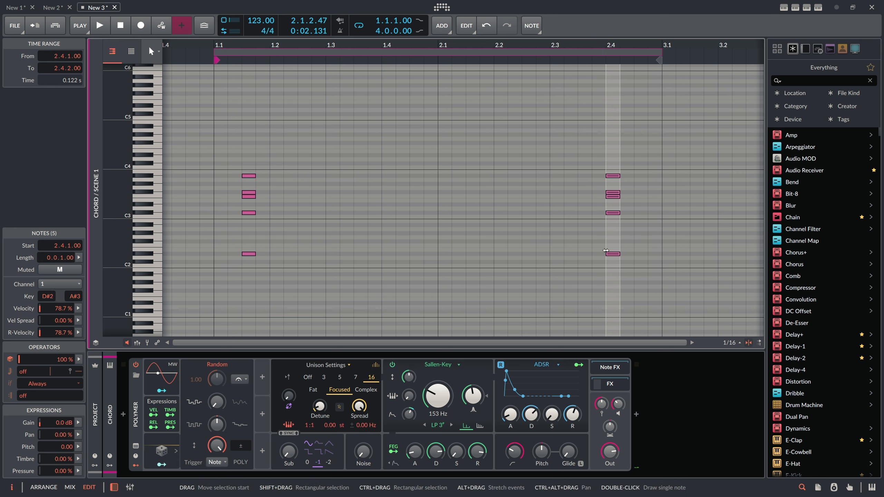
Step: Audition the loop and try transpositions of the copied chord, settling on A#1 as its lowest note
key(space)
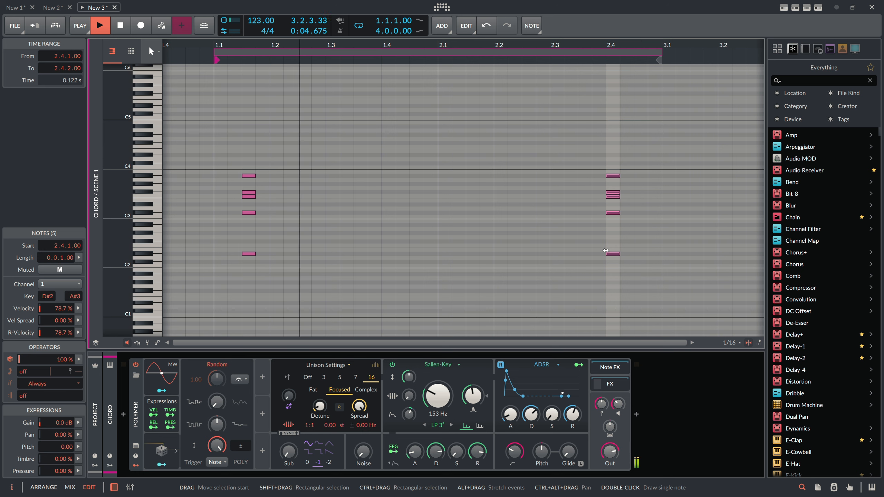
key(space)
key(Up)
key(Up)
key(Up)
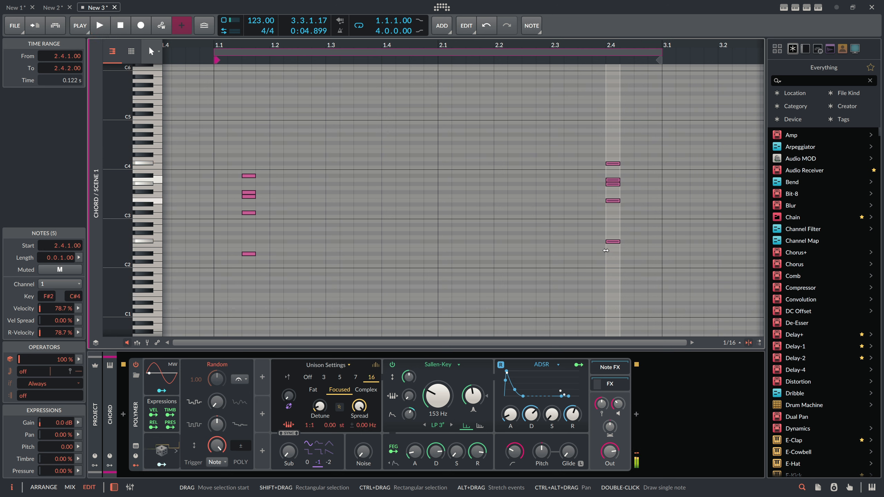
key(Up)
key(Up)
key(Up)
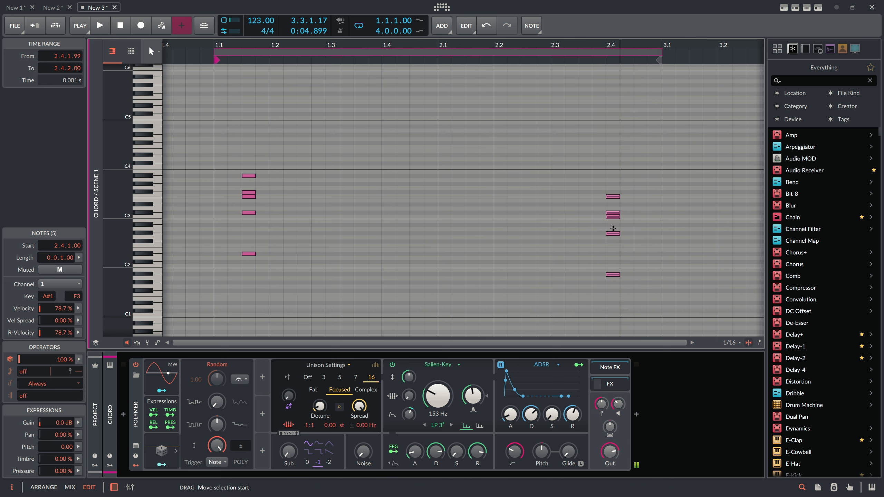
Step: Revoice the second chord by raising its G#2 and C3 notes to G#3 and C4, auditioning the loop in between
click(613, 234)
key(space)
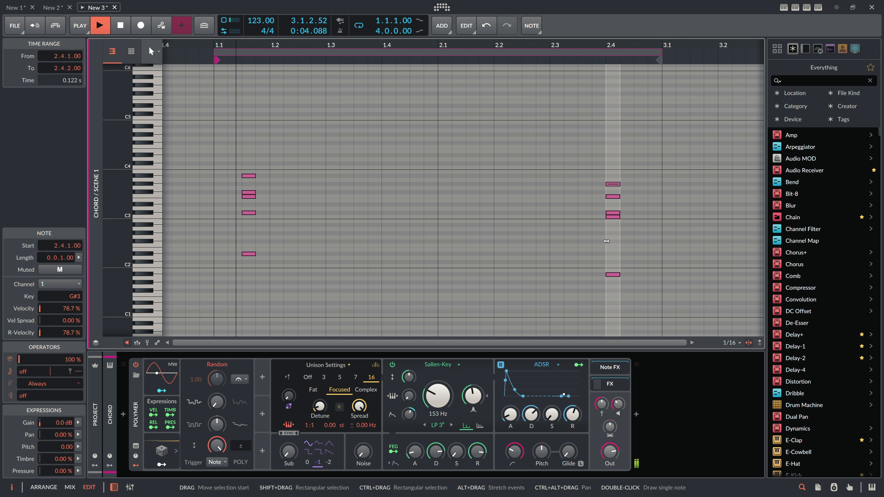
key(space)
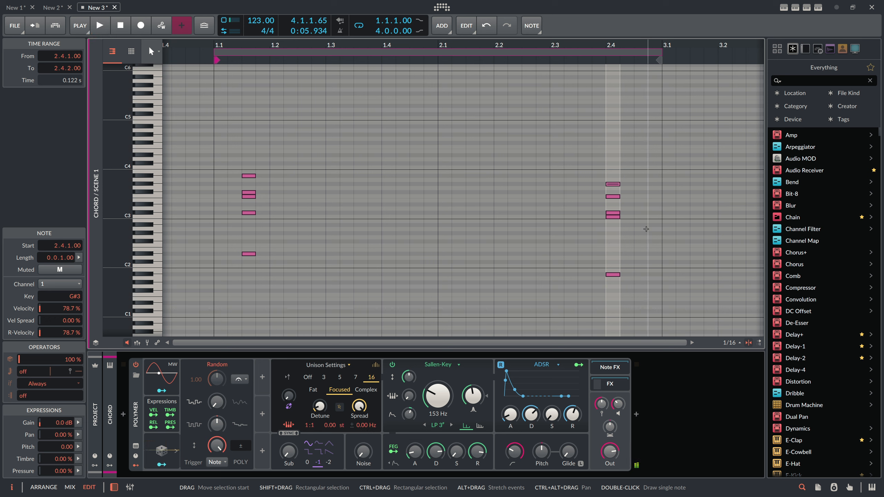
key(shift+Up)
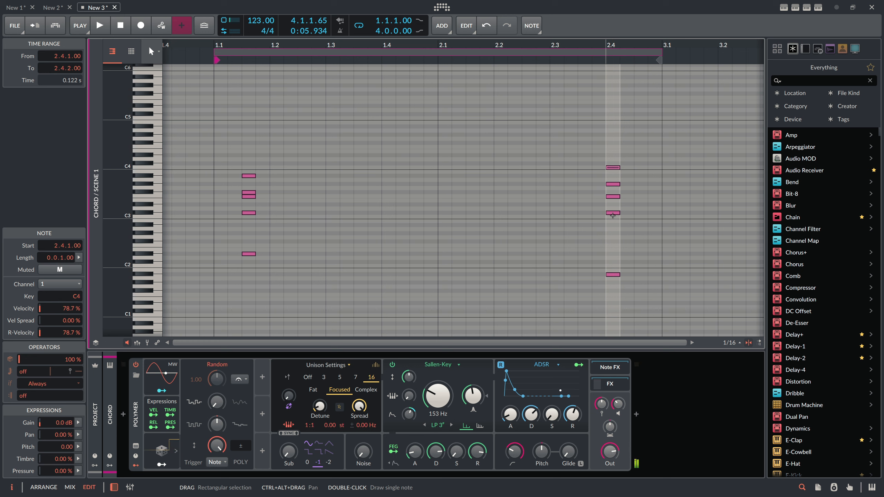
Step: Play the loop, raise the second chord's F3 note to F4 and lower its G#3 note to G#2
key(space)
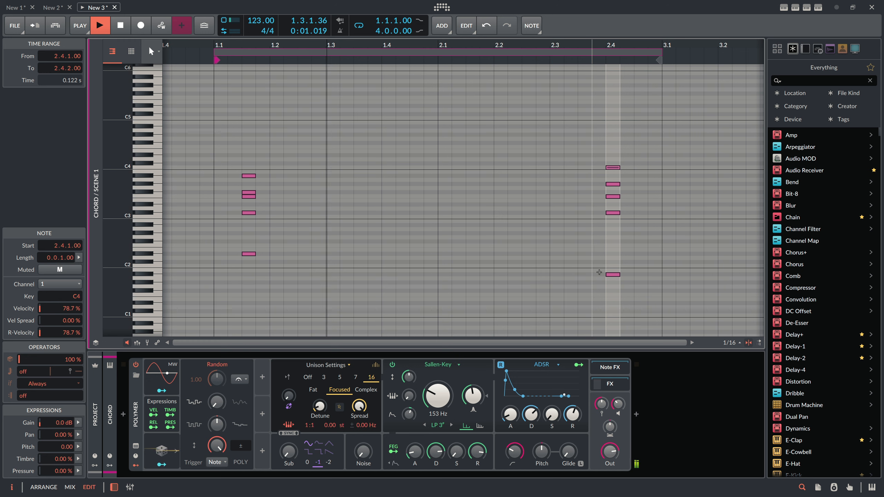
click(616, 197)
key(shift+Up)
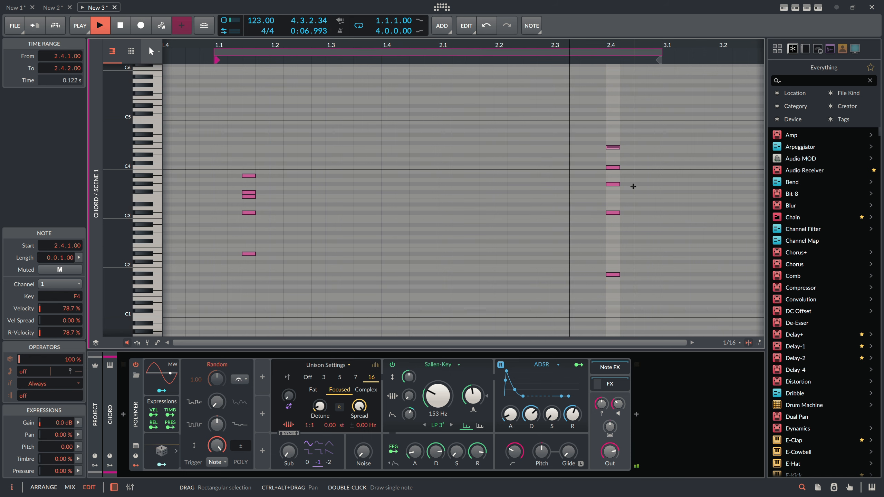
drag(613, 184, 613, 233)
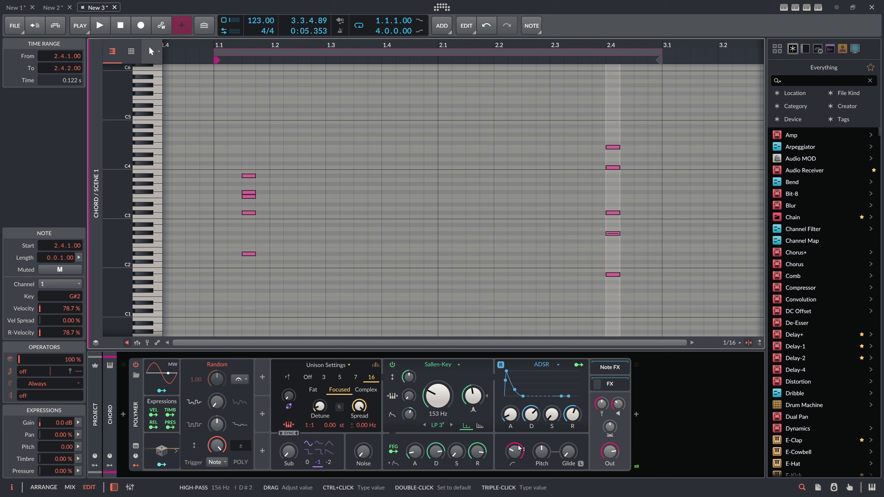
Step: Set the recurrence of all second-chord notes to 2, active only on the second cycle, and audition the full loop
drag(621, 127, 601, 315)
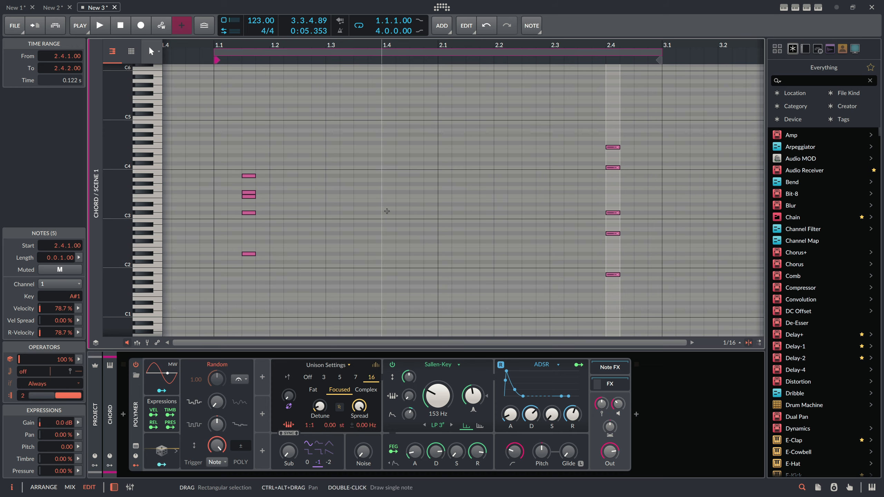
key(alt+1)
key(space)
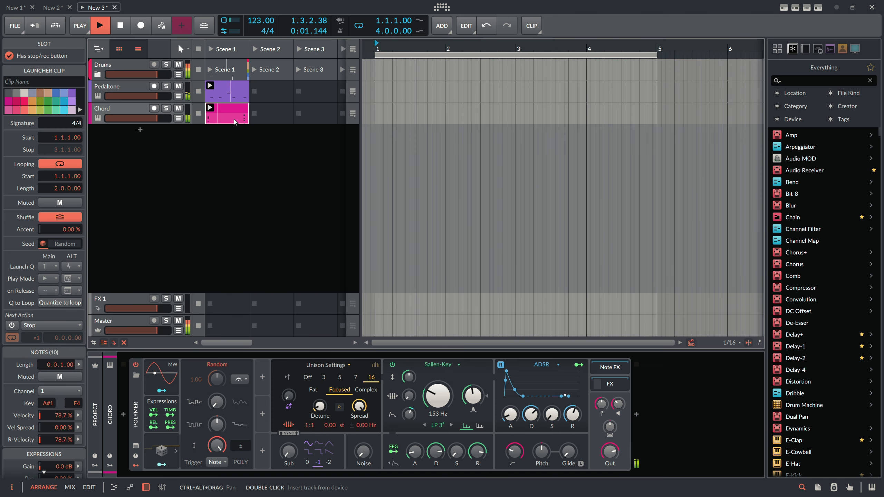
key(alt+3)
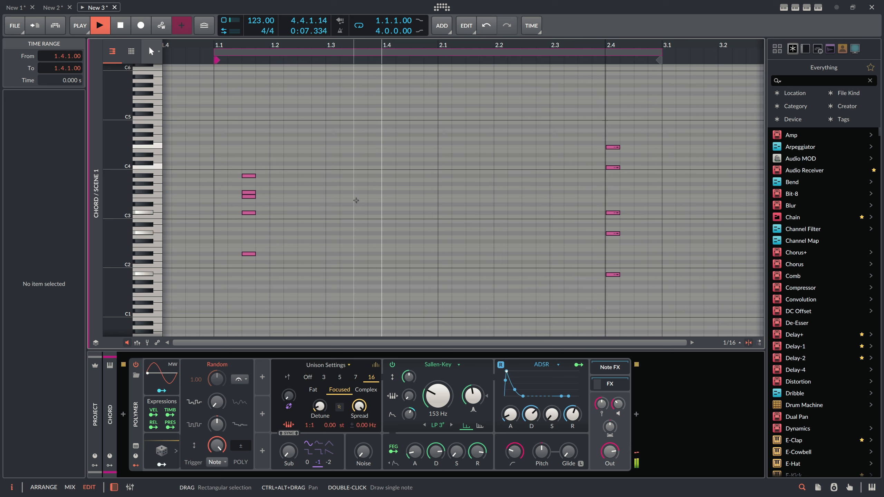
key(alt+1)
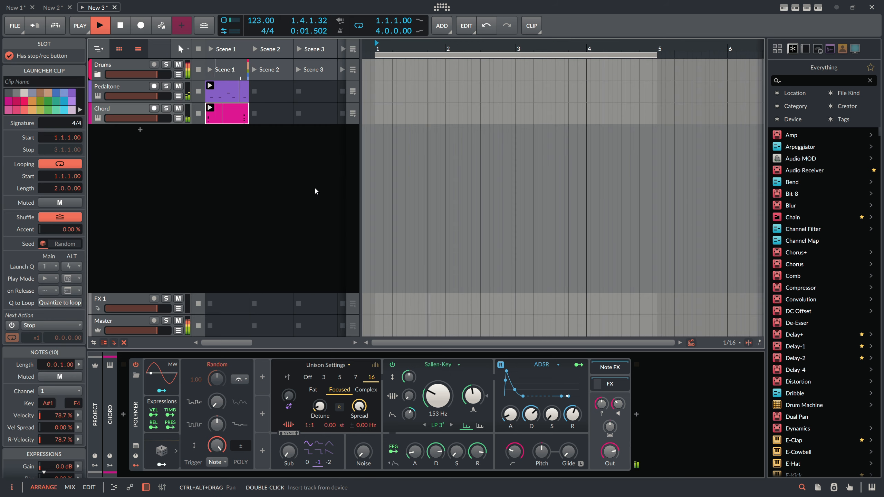
key(space)
Step: Add a new instrument track below Chord and load a Polymer synth on it
click(133, 110)
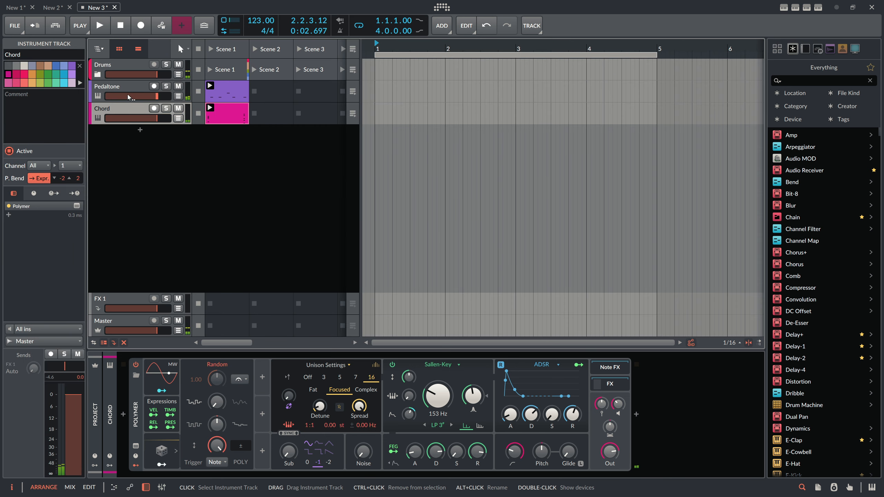
click(126, 89)
click(120, 112)
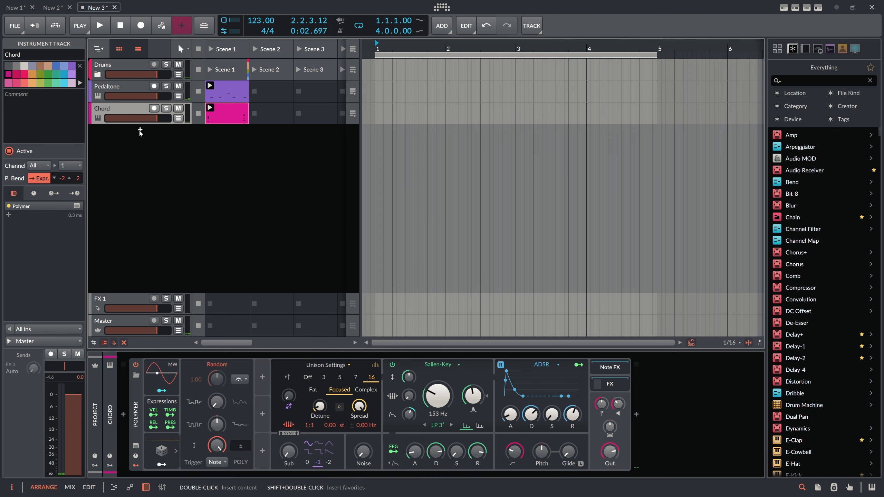
click(140, 130)
text(polynme)
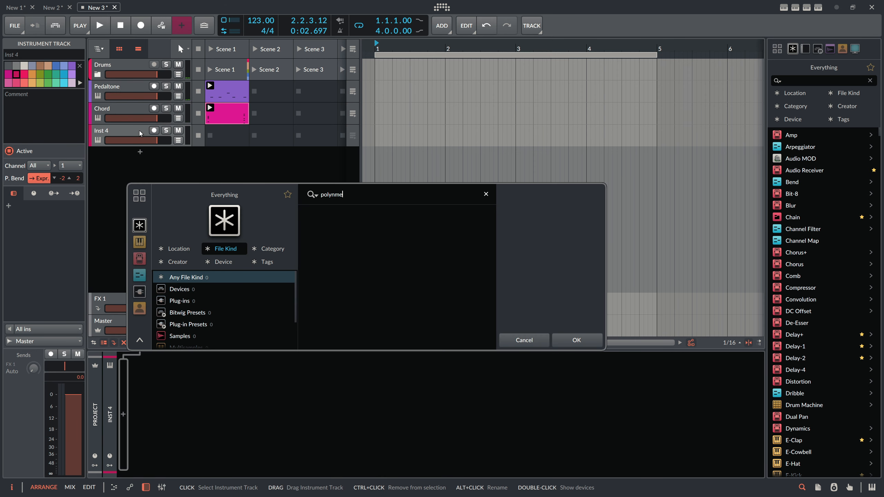
key(BackSpace)
key(BackSpace)
key(BackSpace)
text(mer)
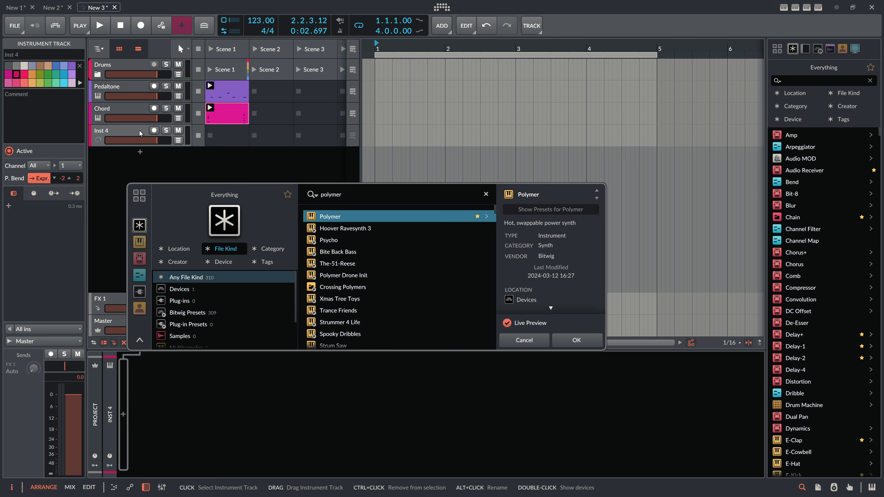
key(Return)
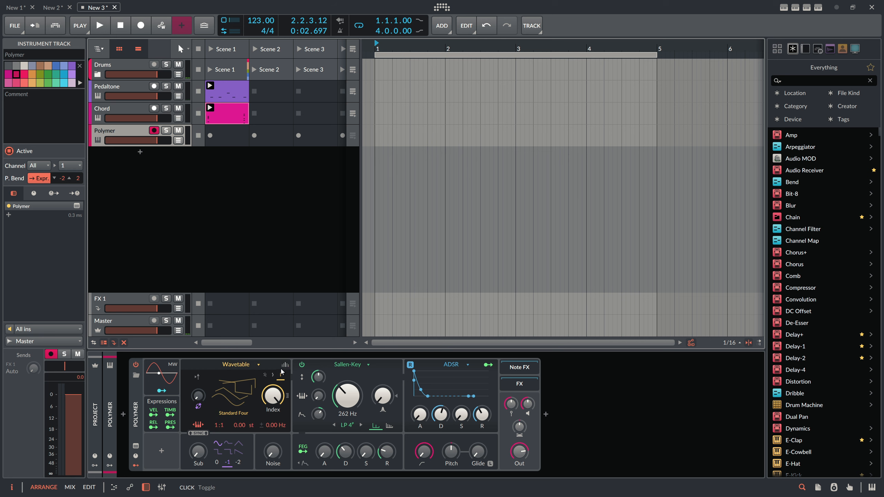
Step: Set the new Polymer's unison to 16 voices in Fat mode and adjust the amplitude envelope's attack and release
click(273, 375)
click(282, 378)
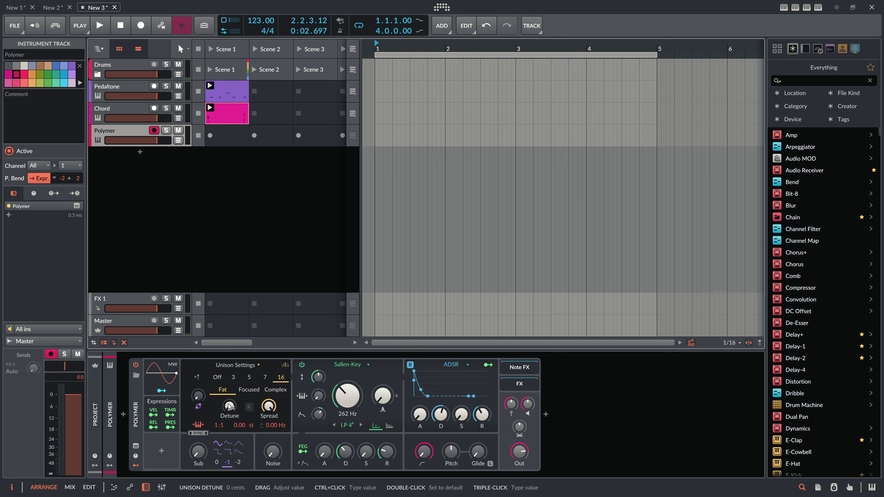
click(222, 390)
mouse_move(324, 453)
drag(428, 397, 434, 396)
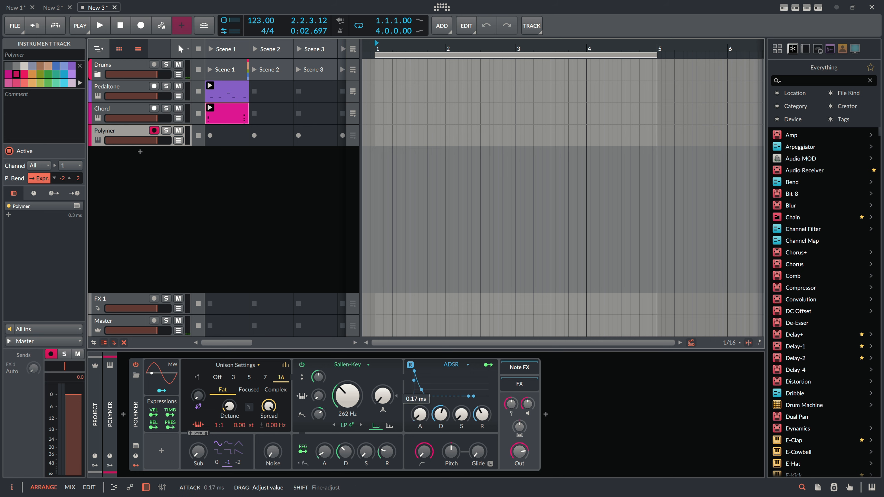
mouse_move(482, 415)
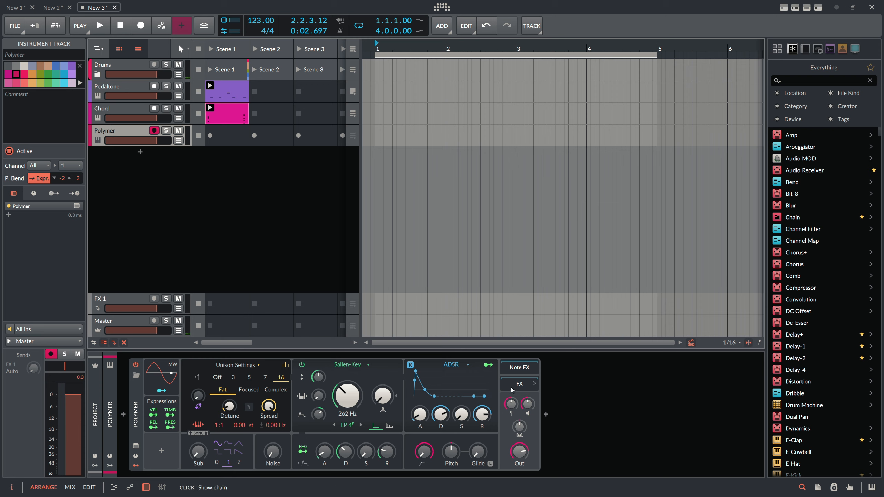
Step: Insert a Convolution reverb after the Polymer synth on the new track
click(546, 415)
text(convo)
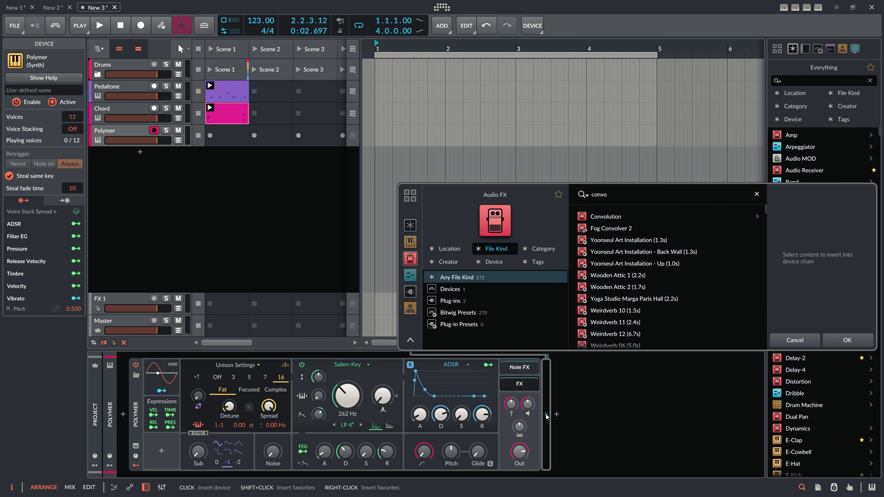
key(Return)
scroll(721, 440, down, 1)
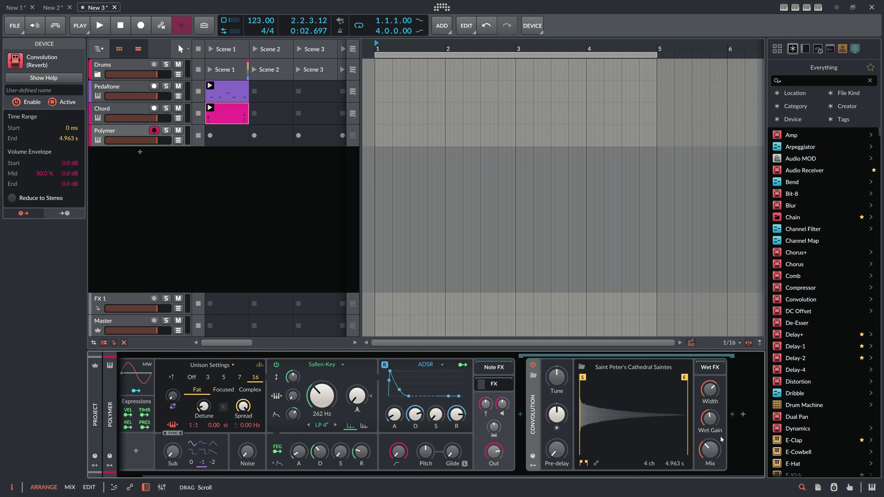
Step: Insert a Delay-2 after the Convolution reverb and set its mix to about 31%
click(733, 415)
text(delay)
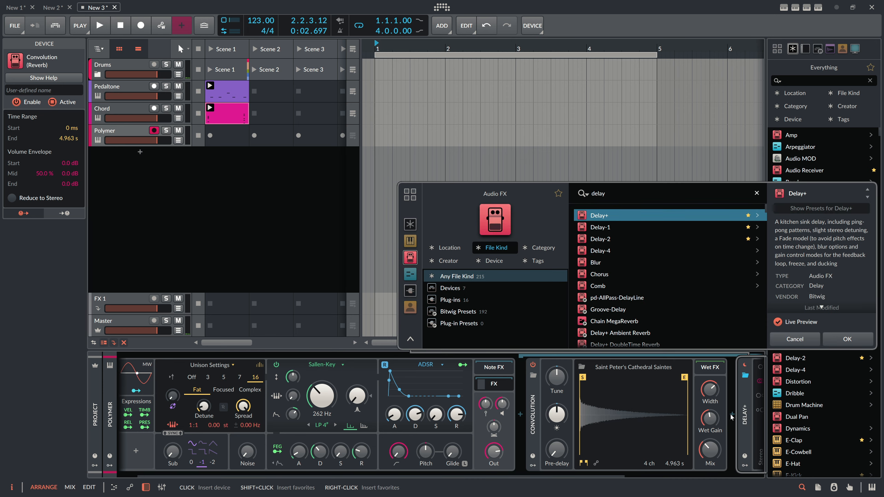
key(Down)
key(Down)
key(Return)
scroll(694, 466, down, 1)
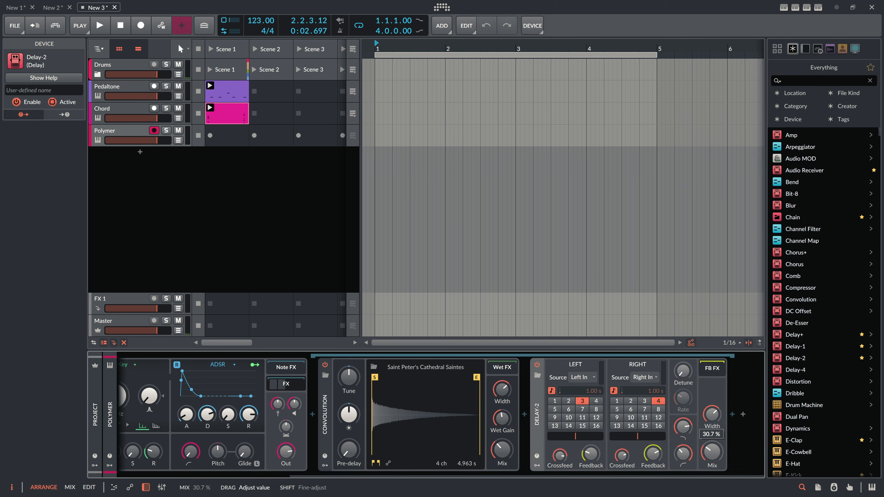
drag(440, 476, 267, 476)
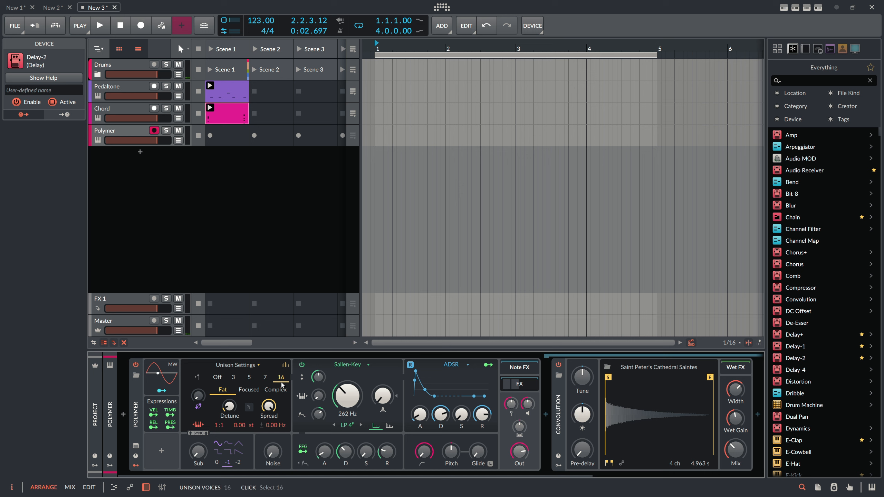
Step: Audition the loop and record a played melody into the Polymer track's Scene 1 slot
key(space)
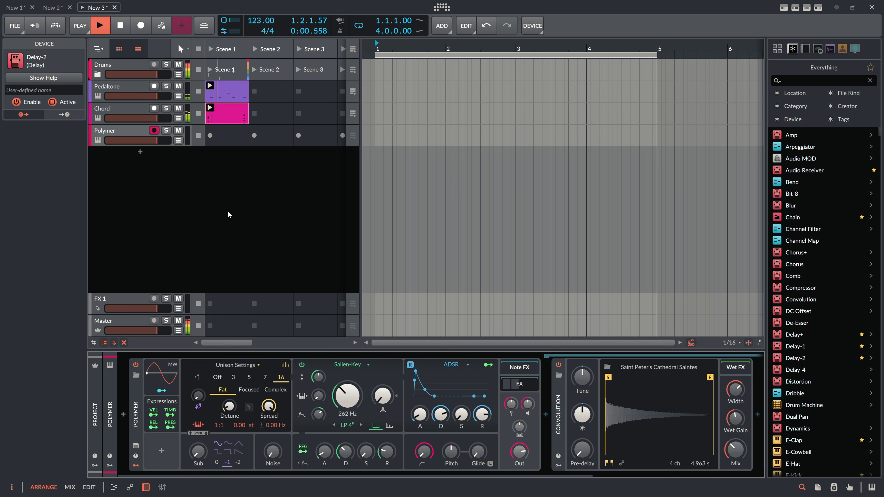
key(space)
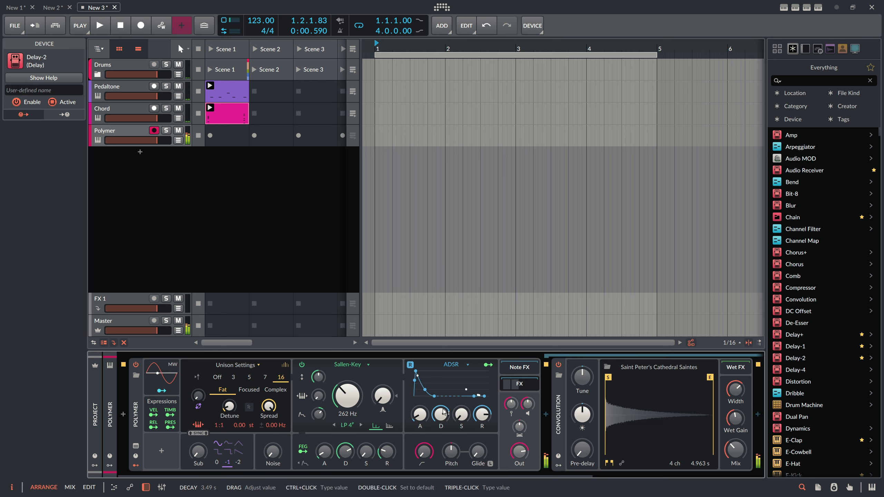
click(318, 395)
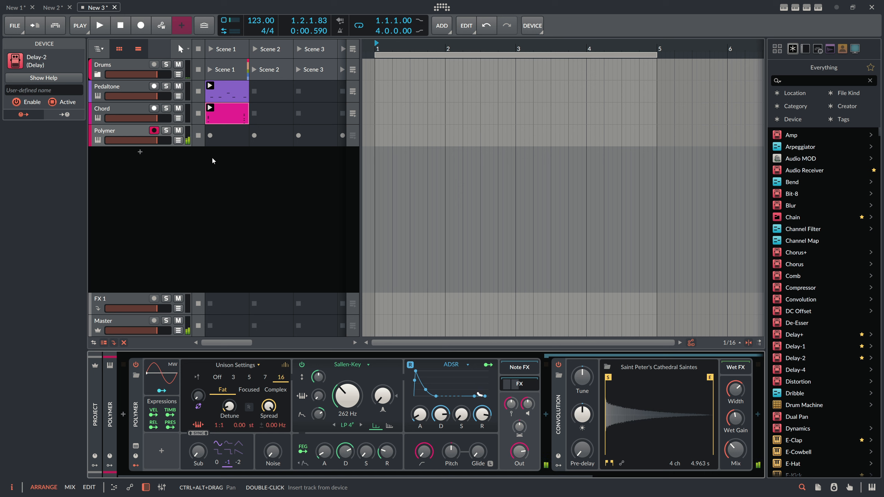
click(210, 136)
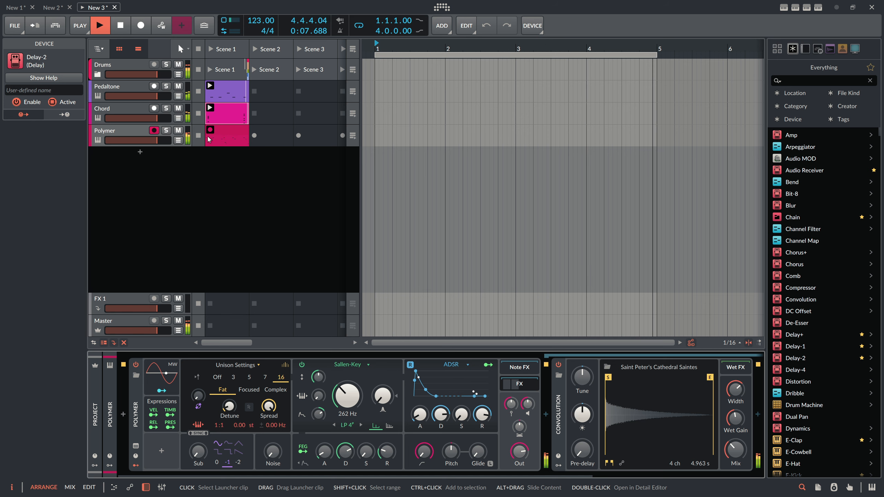
key(space)
Step: Set the recorded Polymer clip's loop length to 8 bars
click(232, 138)
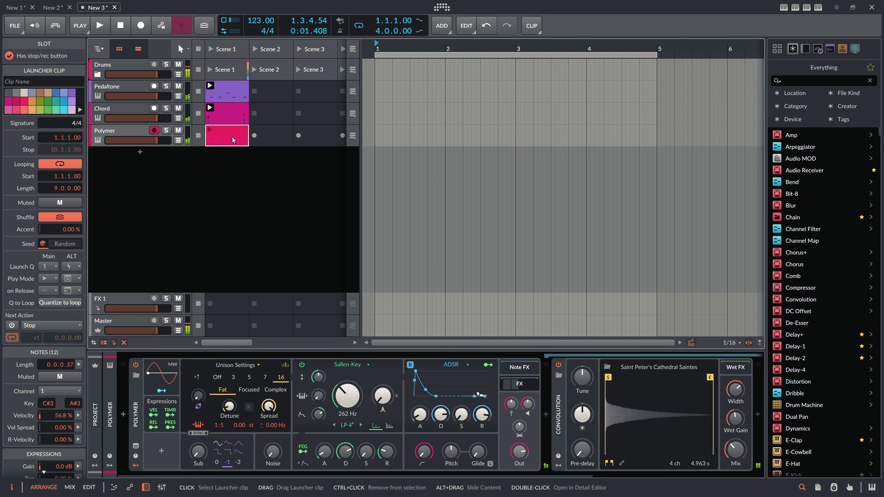
double_click(57, 189)
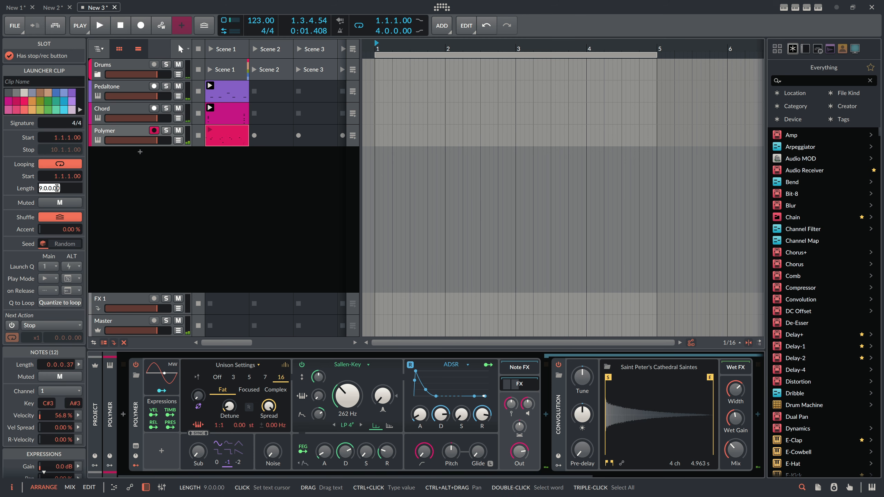
text(8)
key(Return)
Step: Open the Polymer clip's notes and delete the stray short note just past the end of bar 8
click(220, 138)
double_click(220, 138)
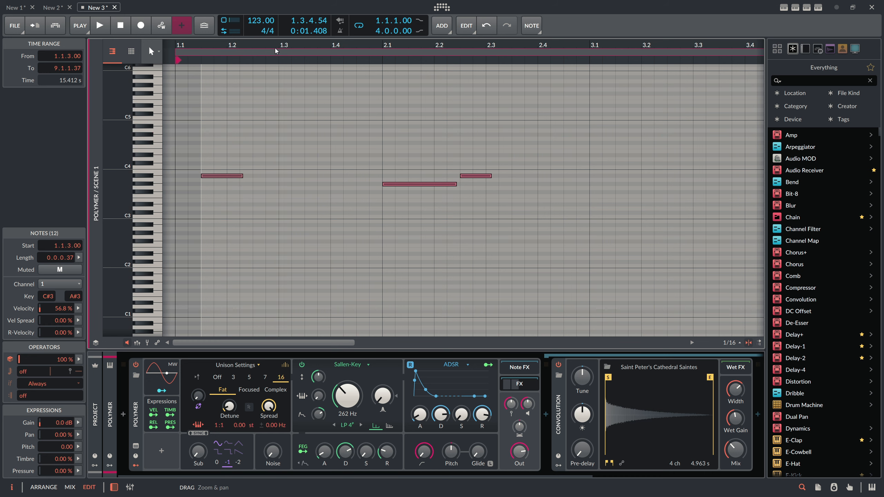
scroll(275, 139, down, 5)
click(366, 157)
click(603, 212)
click(618, 209)
key(alt+1)
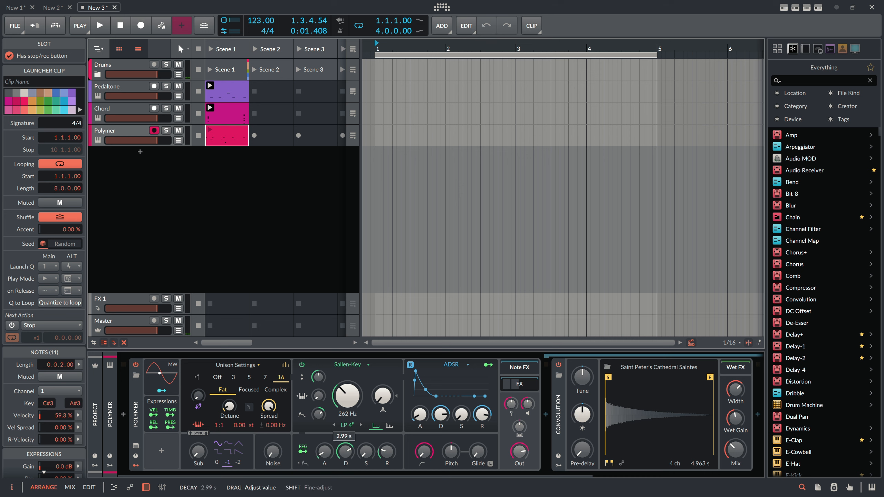
Step: Play the Polymer clip and adjust the filter envelope release, amplitude attack to about 3.28 ms and cutoff modulation to about 27.2 st
mouse_move(387, 452)
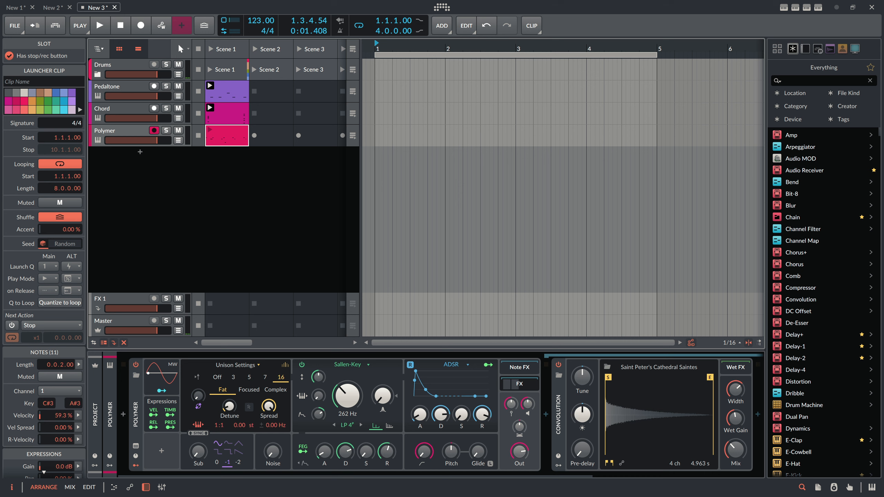
click(210, 131)
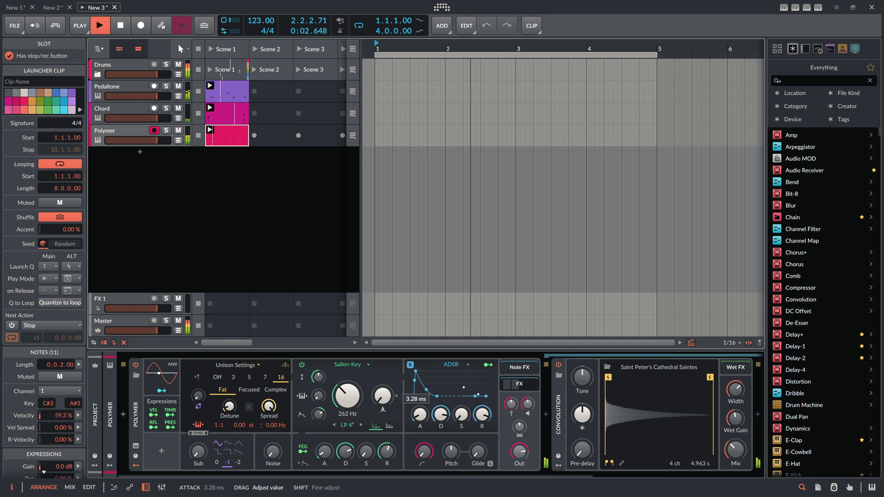
mouse_move(512, 403)
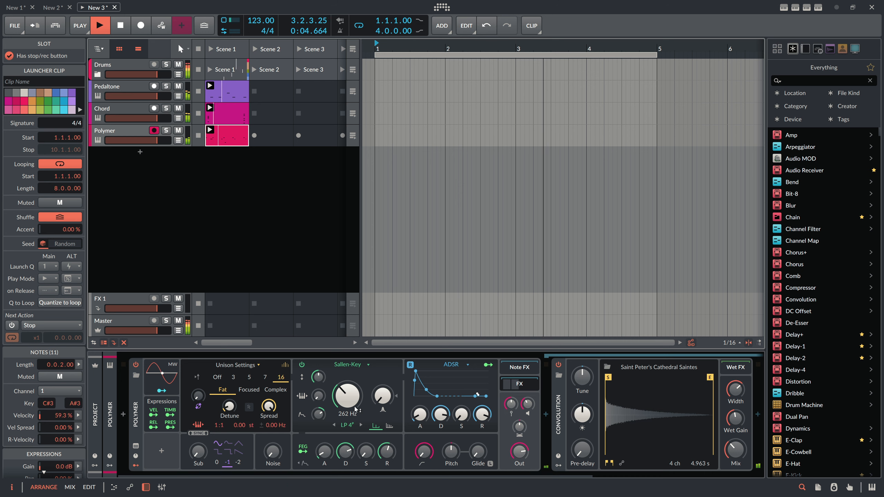
drag(318, 415, 318, 423)
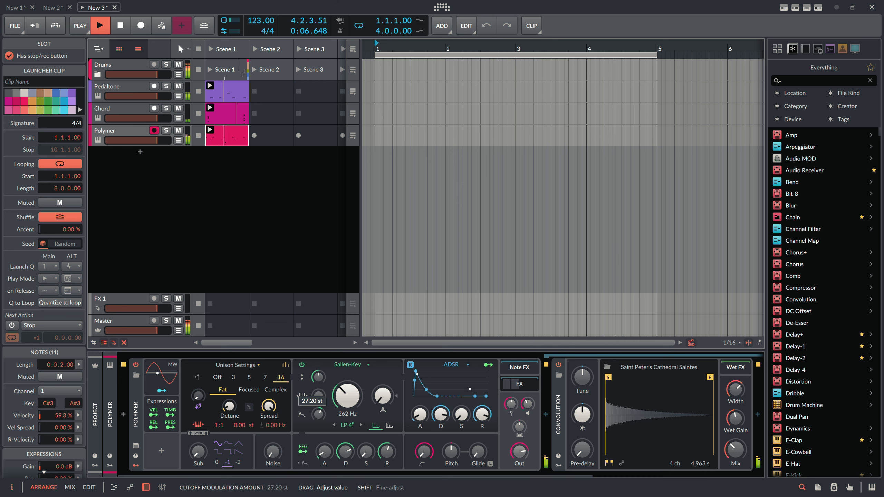
Step: Balance the voice levels of the Polymer and Chord synths during playback, bringing the Chord synth to about -11.4 dB
drag(528, 404, 528, 416)
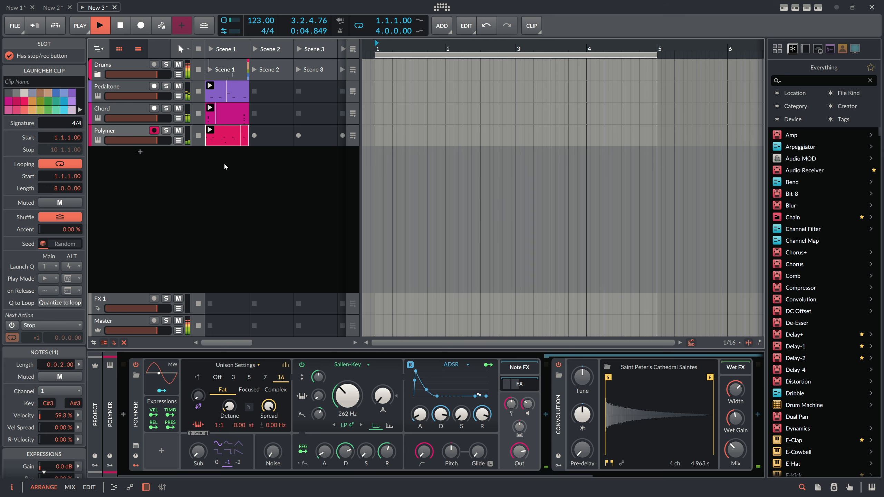
click(128, 110)
drag(618, 405, 619, 408)
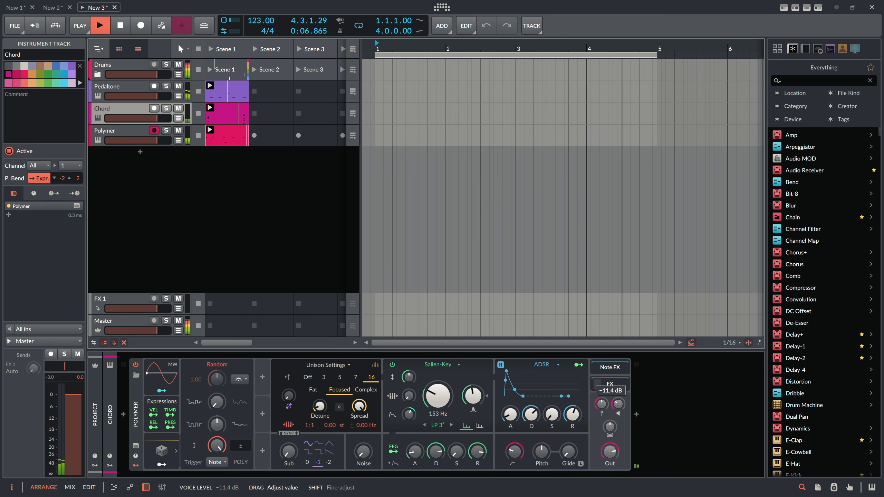
click(144, 136)
drag(528, 404, 528, 400)
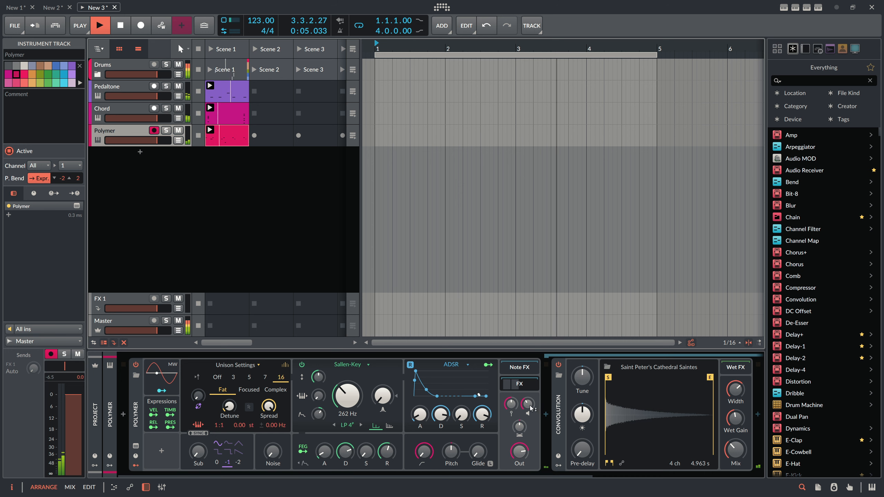
drag(527, 405, 528, 401)
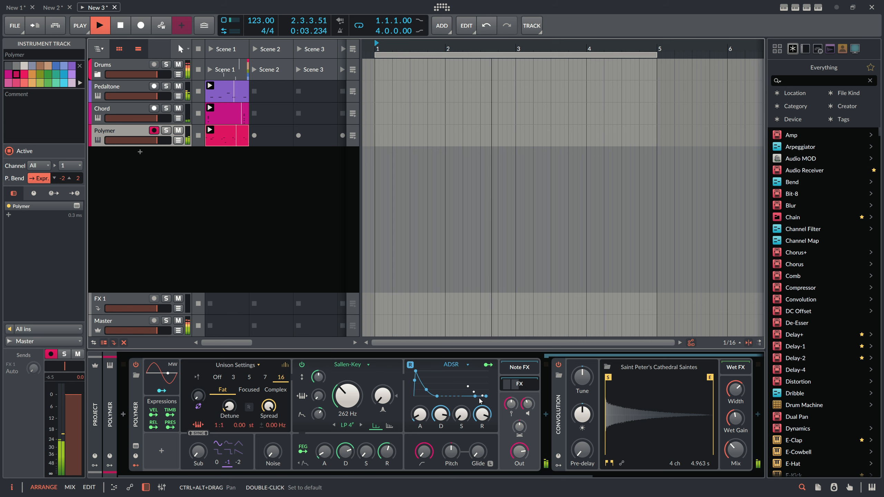
key(space)
Step: Transpose all notes of the Chord clip down one octave and audition the result
double_click(233, 118)
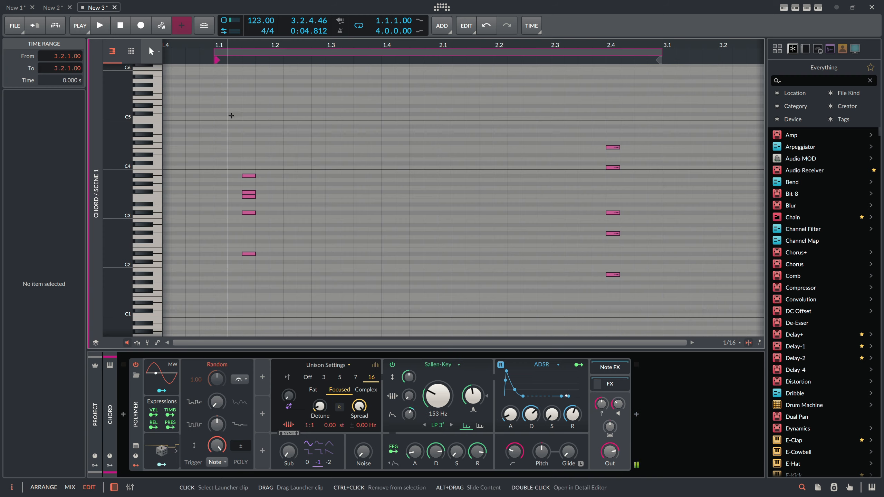
click(299, 248)
key(ctrl+a)
key(shift+Down)
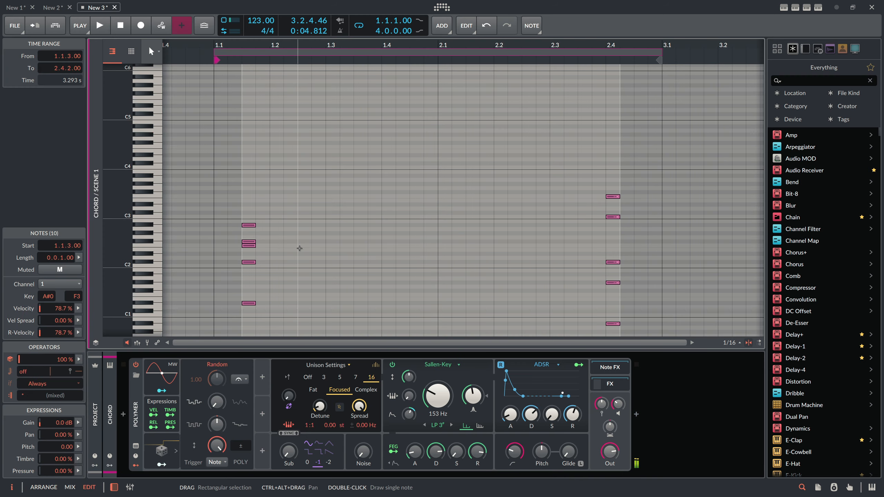
key(space)
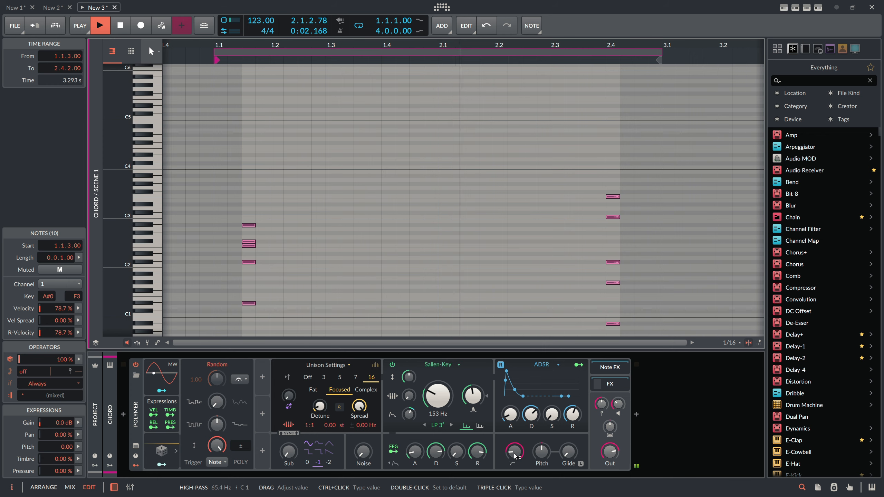
key(alt+1)
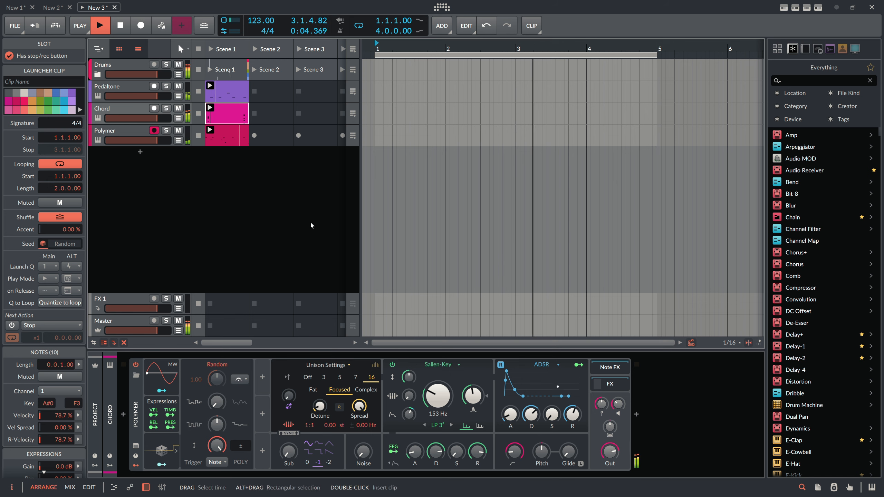
Step: Expand the Drums group and try adjusting the filter cutoff of the Bass track's Polymer
click(98, 74)
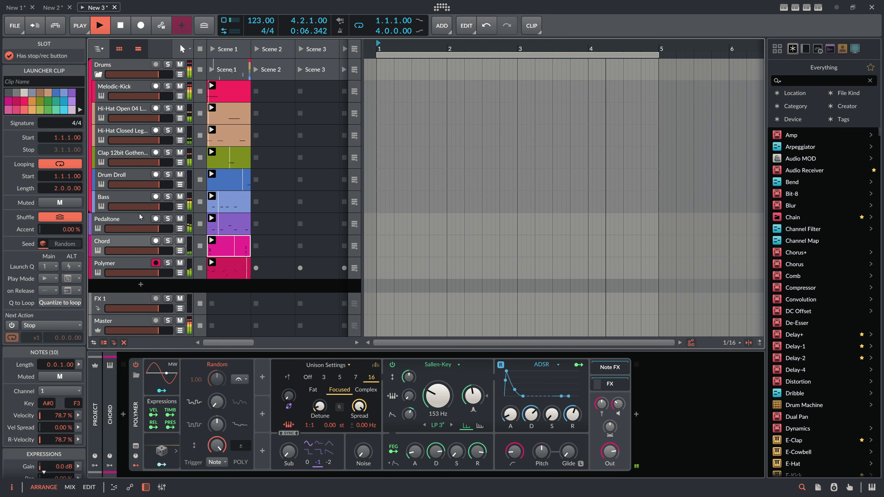
click(132, 204)
click(133, 186)
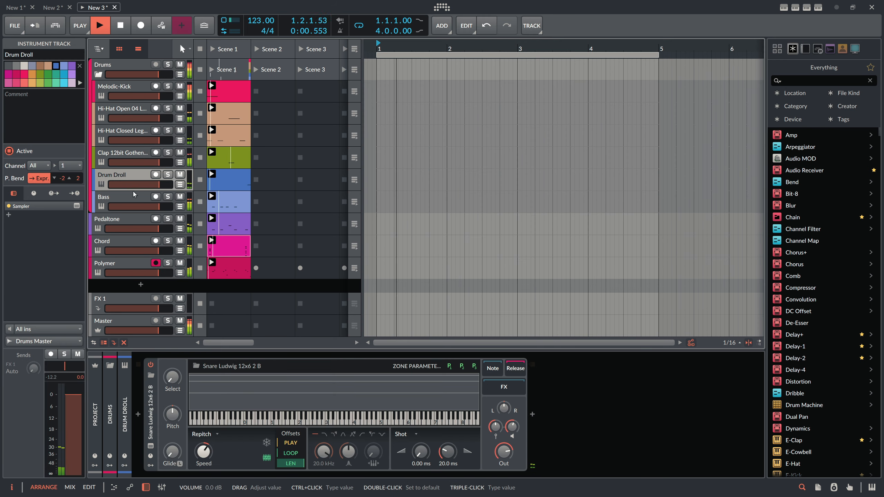
click(133, 192)
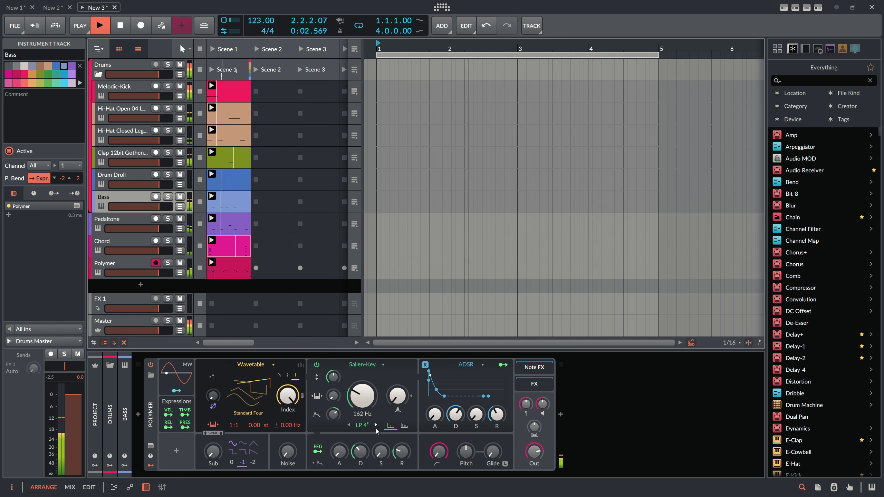
mouse_move(362, 396)
mouse_down()
mouse_move(334, 393)
mouse_move(358, 400)
mouse_up()
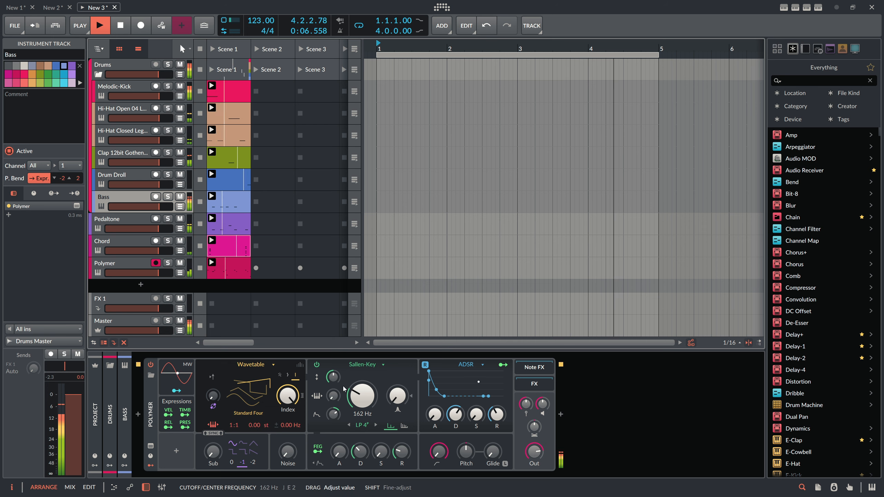
Step: Rename the Polymer track as Melody and disarm it for recording
click(144, 263)
key(ctrl+r)
text(mELOD)
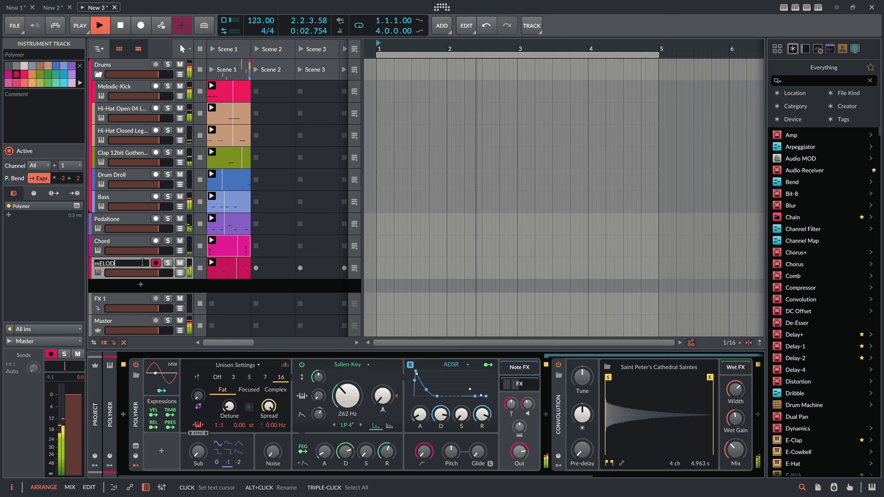
key(BackSpace)
key(BackSpace)
key(BackSpace)
key(BackSpace)
key(BackSpace)
text(Melod)
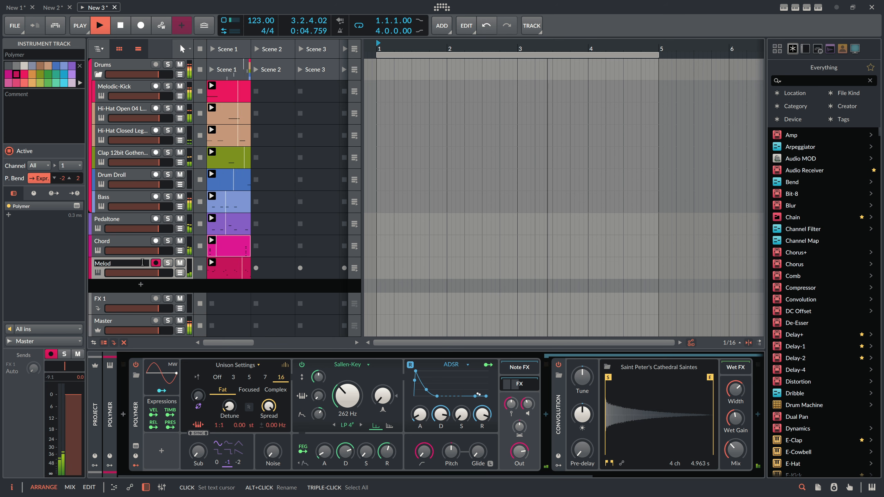
text(y)
click(157, 264)
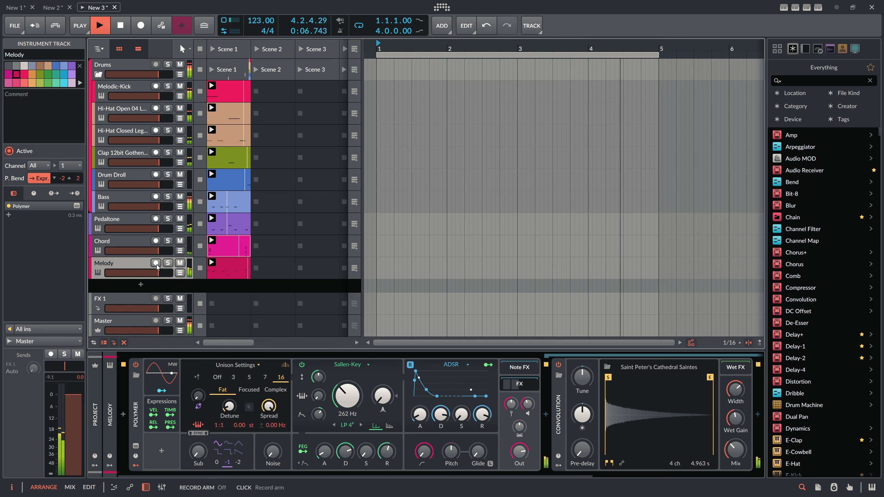
Step: Transpose all notes of the Melody clip down one octave and audition the result
key(space)
double_click(227, 277)
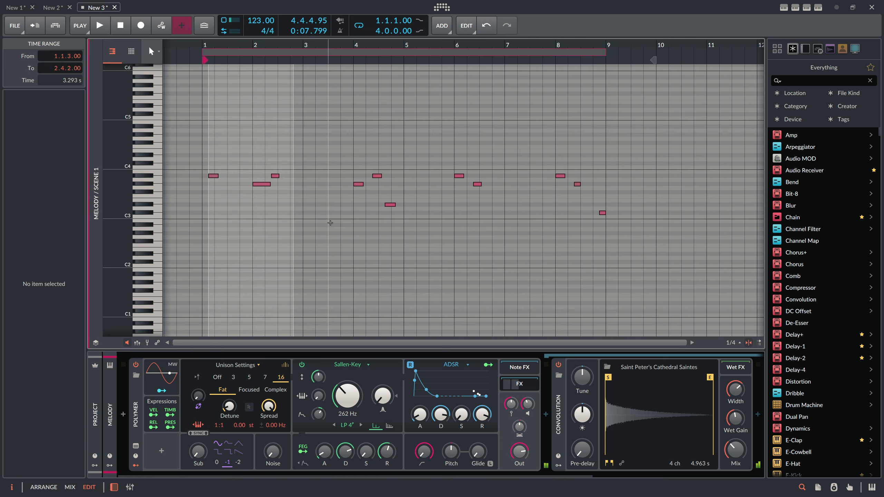
key(ctrl+a)
key(shift+Down)
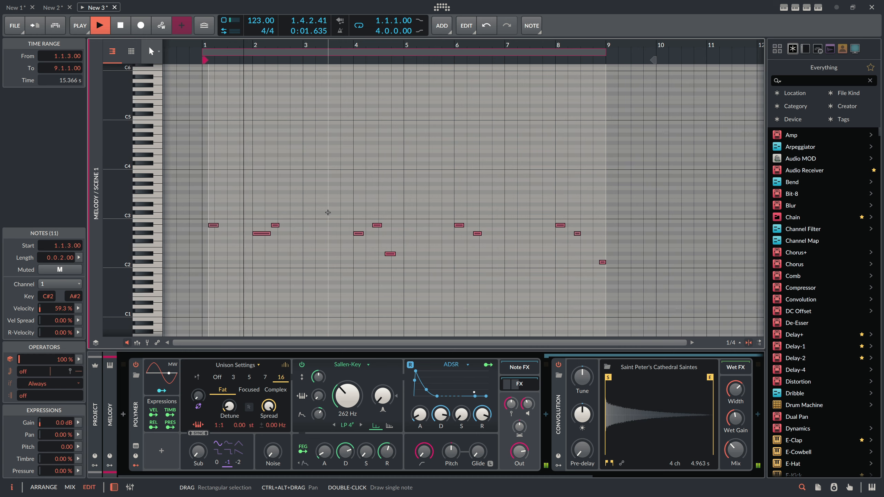
Step: Copy the Melody clip into the track's Scene 2 slot
key(alt+1)
drag(256, 265, 275, 265)
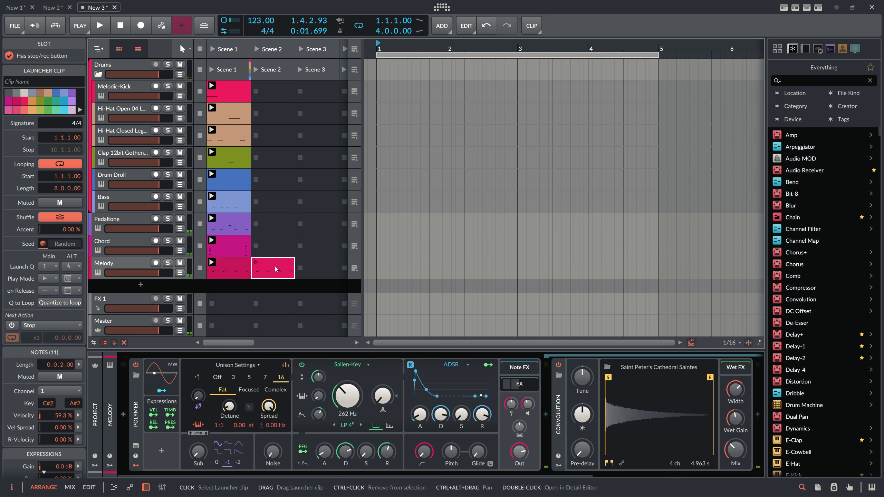
Step: Clear the Melody track's Scene 1 slot, arm the track and re-record the melody there, discarding the first take
key(Delete)
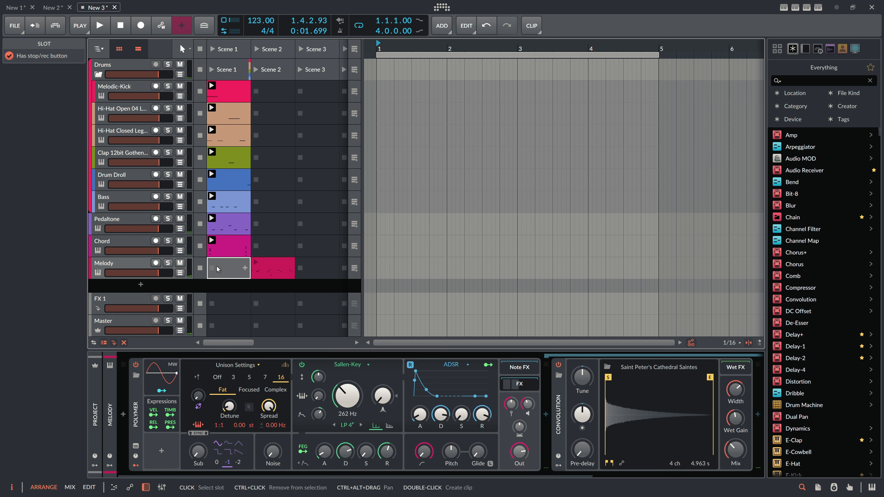
click(156, 263)
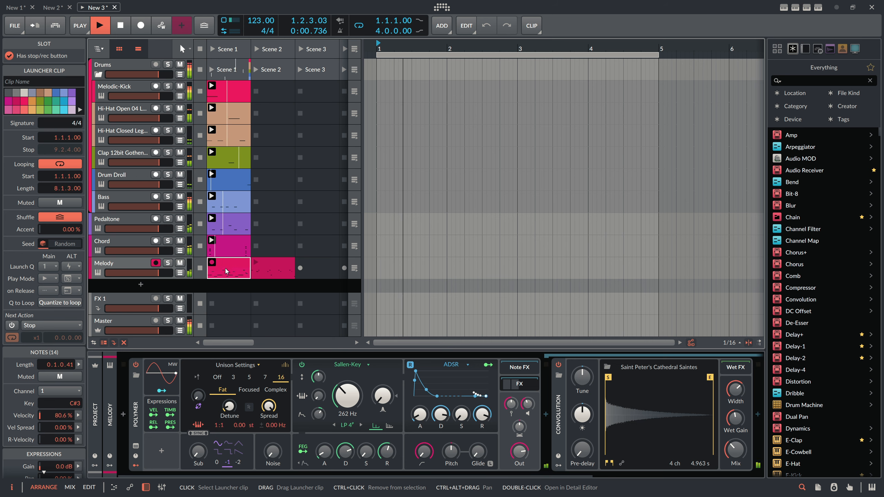
key(space)
key(Delete)
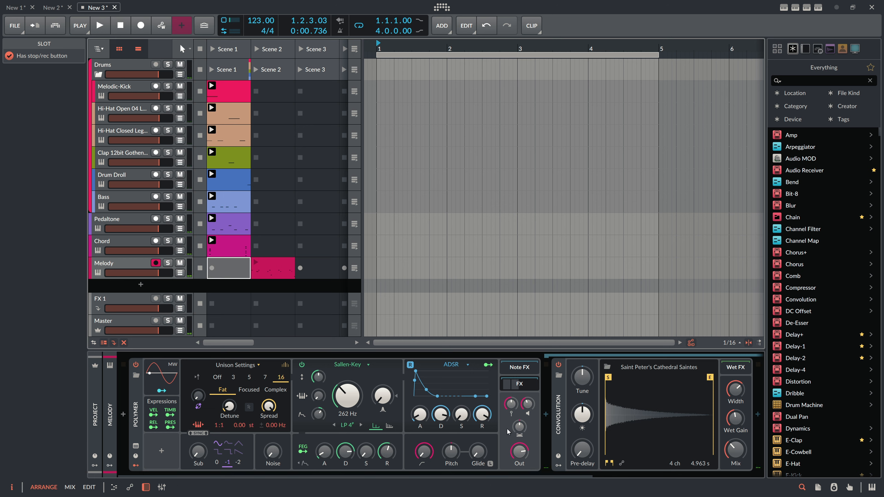
click(212, 268)
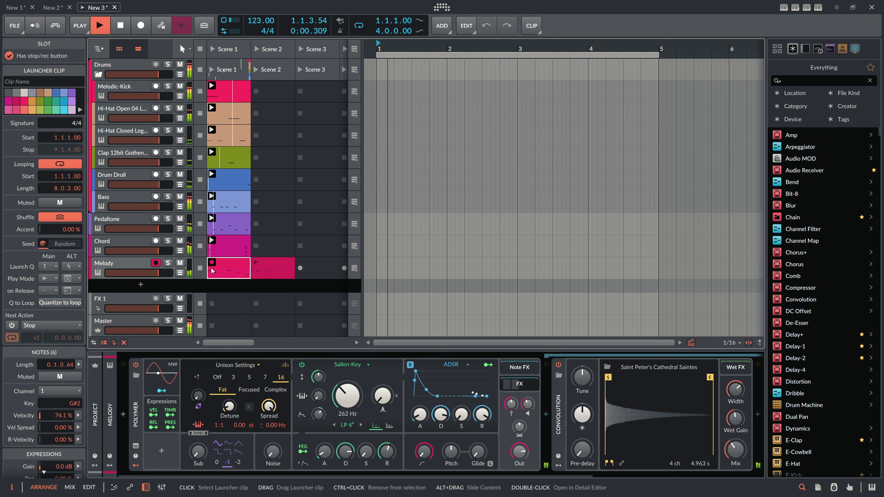
key(space)
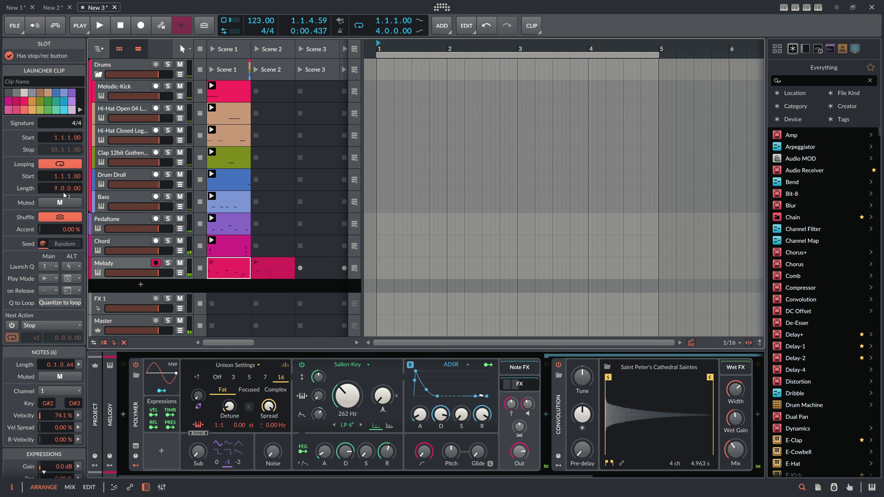
Step: Set the recorded Melody clip's loop length to 8.0.0.00 and disarm the track while auditioning the loop
double_click(236, 266)
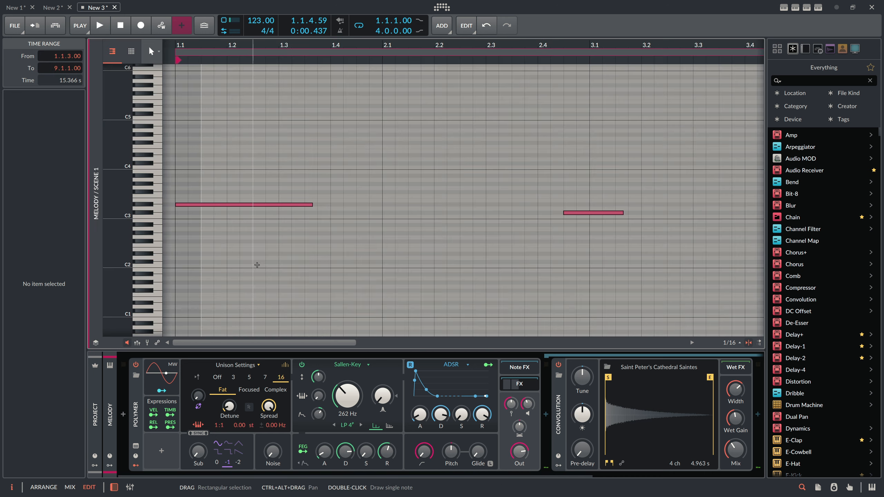
key(alt+1)
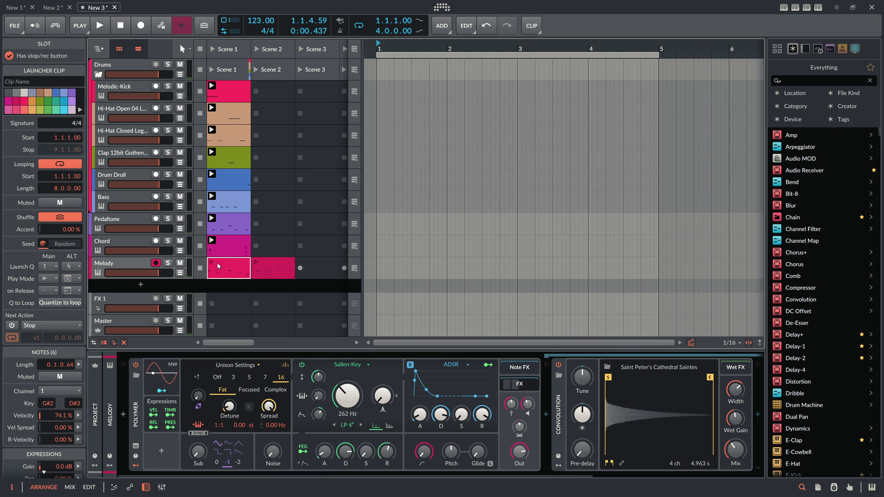
key(space)
click(152, 272)
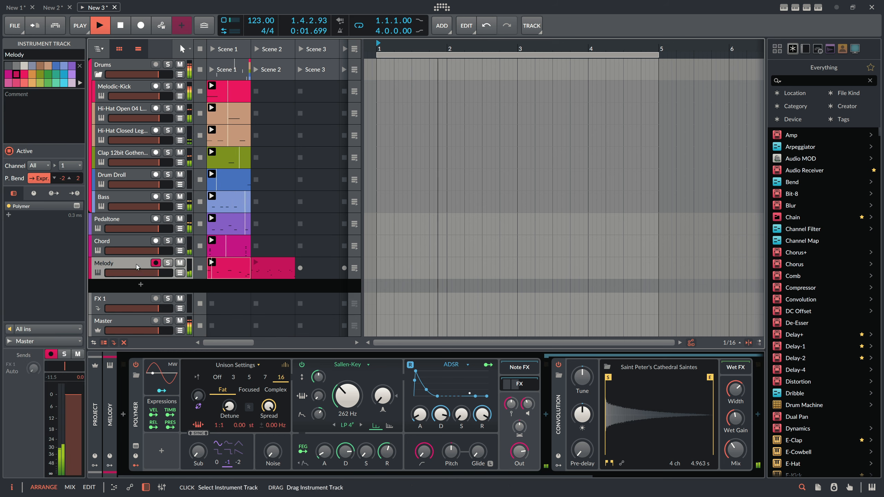
click(156, 264)
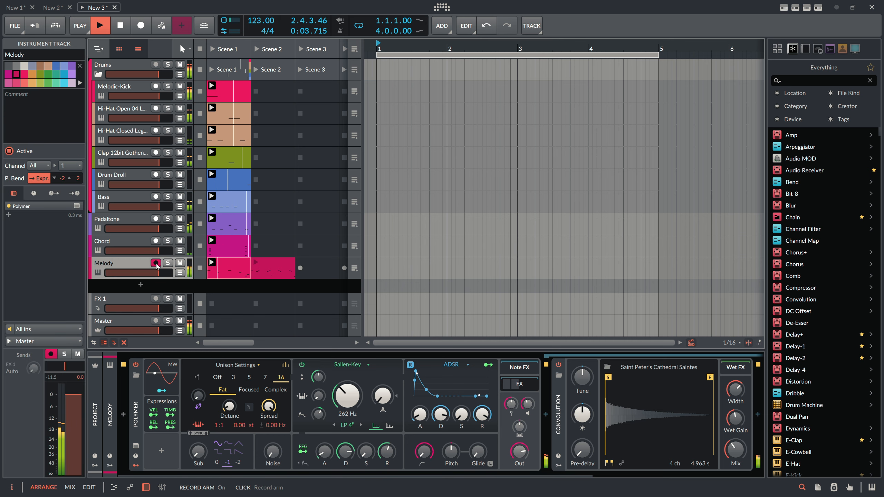
click(229, 268)
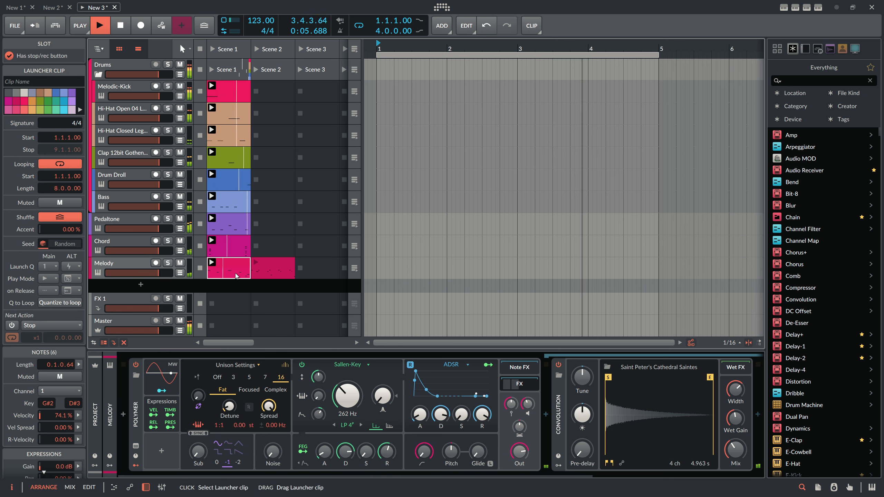
Step: In the Melody clip, add a short A#2 note at 2.4.4.00 and move the nearby C#3 note to 2.4.1.00
key(space)
key(alt+3)
click(606, 213)
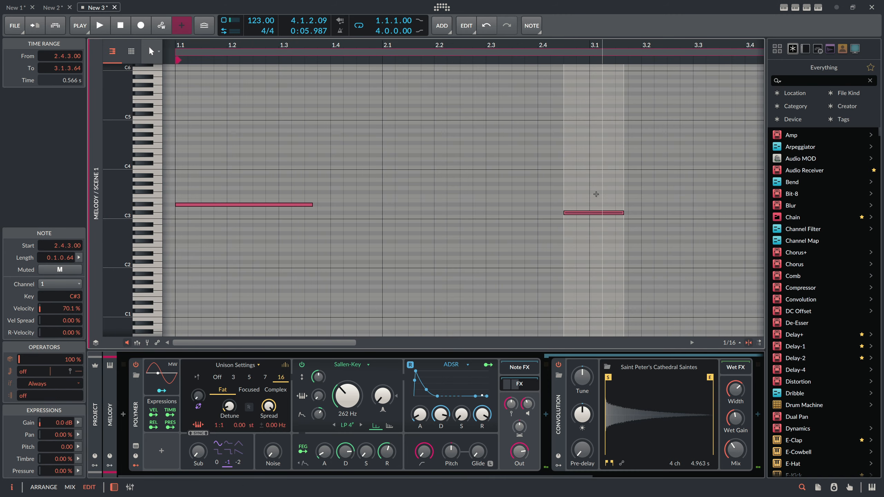
double_click(582, 224)
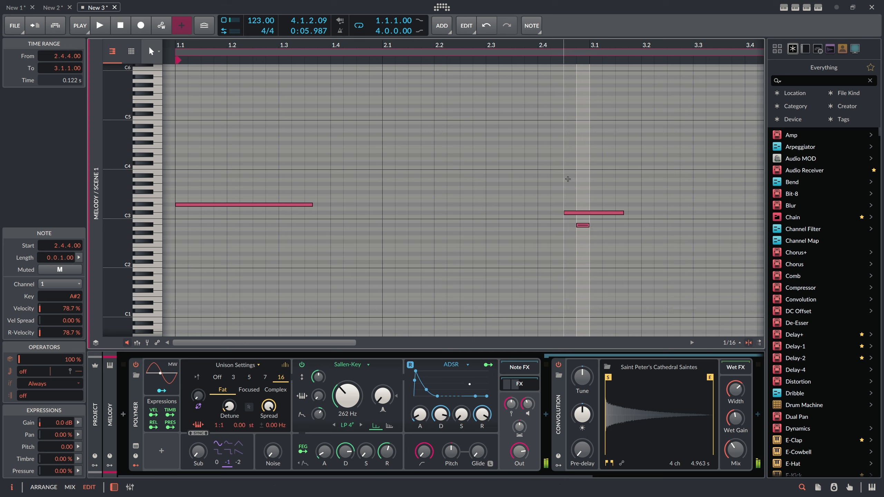
click(584, 213)
key(Left)
key(Left)
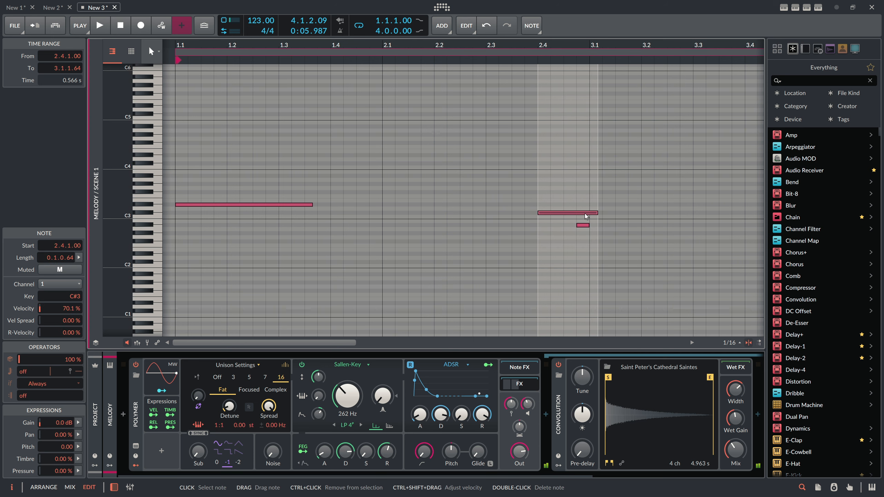
Step: Audition the Melody clip and move the short A#2 note later to 3.1.3.00
drag(557, 52, 405, 51)
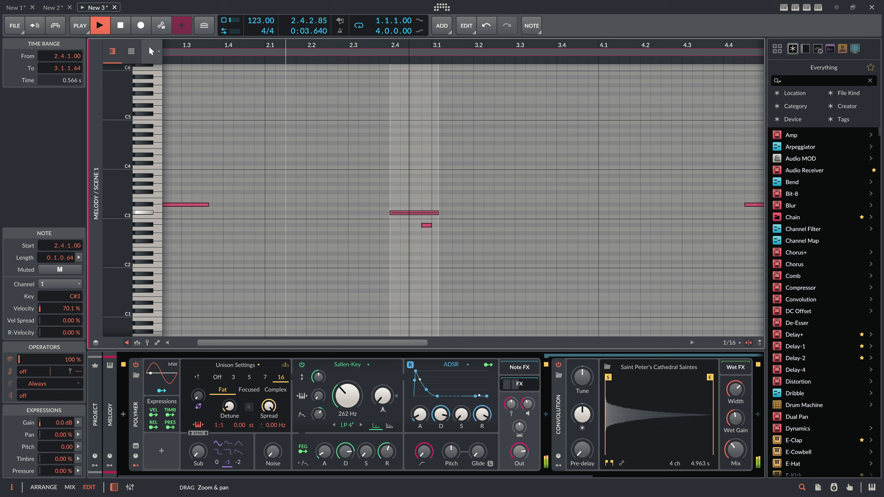
key(space)
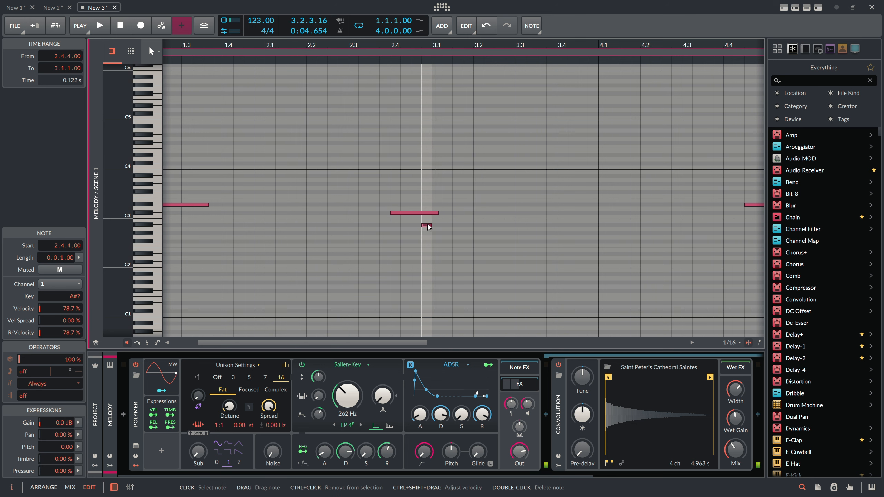
key(alt+1)
key(alt+3)
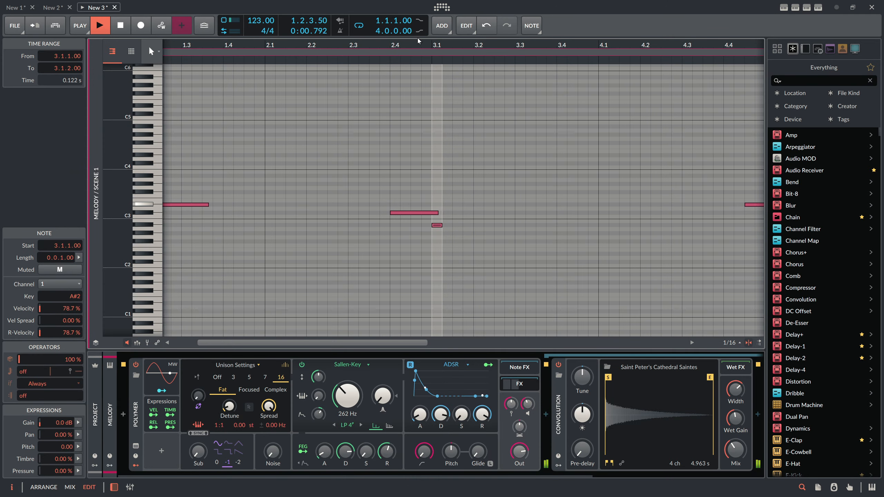
drag(417, 39, 417, 21)
drag(342, 45, 342, 41)
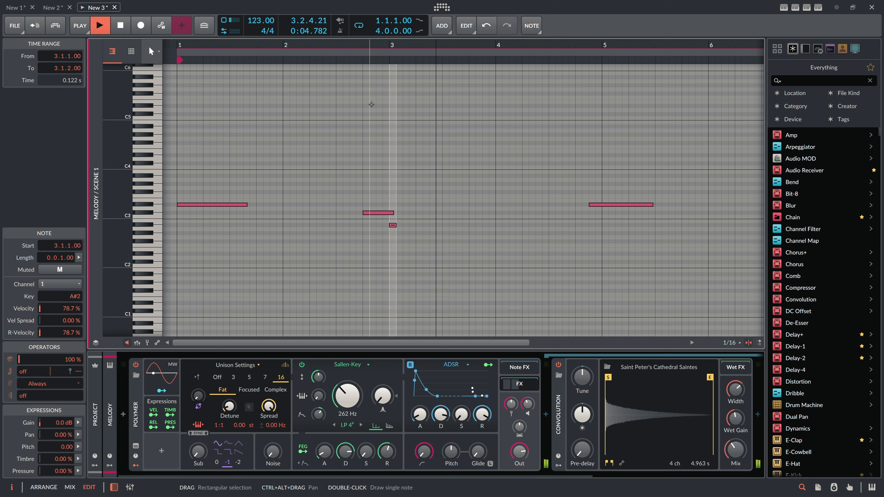
key(space)
key(Right)
key(Right)
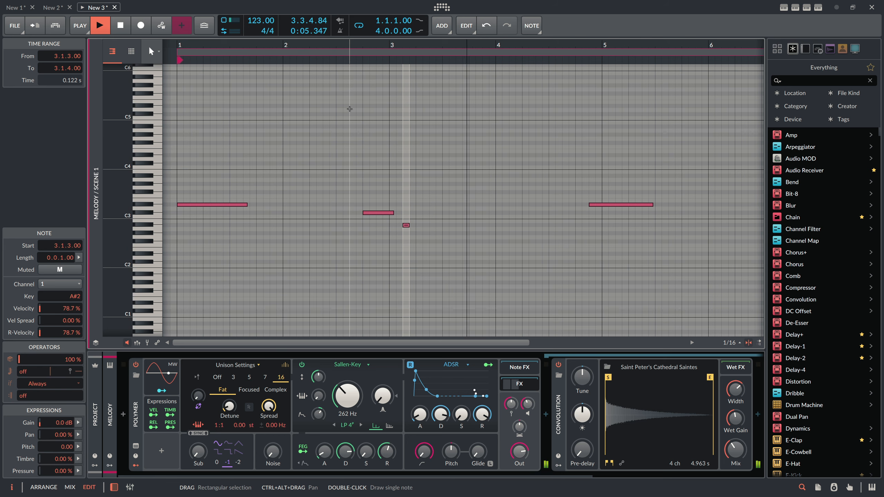
key(alt+1)
key(alt+3)
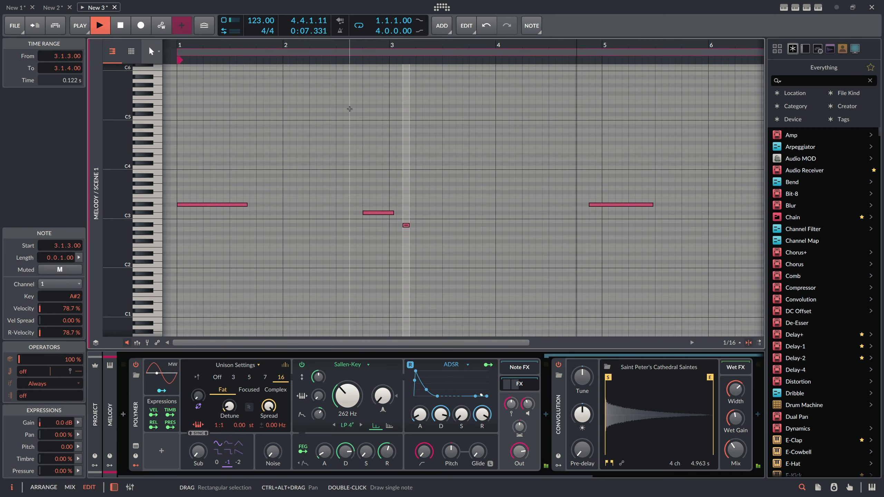
Step: Delete all Melody notes from 4.4.3.00 to the clip end and copy the first three notes to start at 4.1.1.00
drag(227, 49, 226, 32)
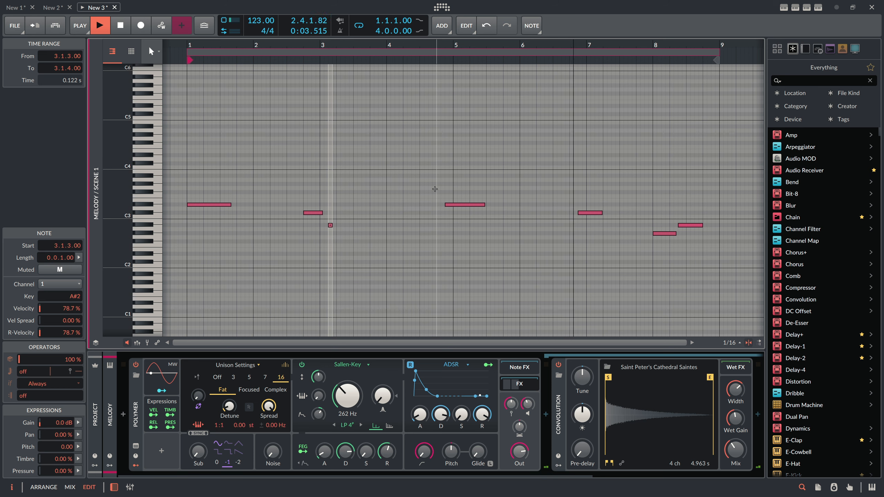
key(space)
drag(445, 159, 728, 318)
key(Delete)
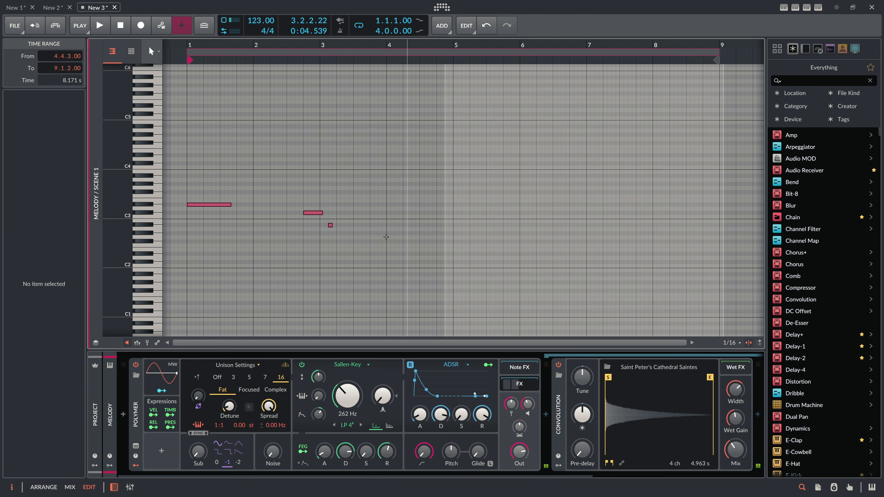
drag(199, 176, 342, 280)
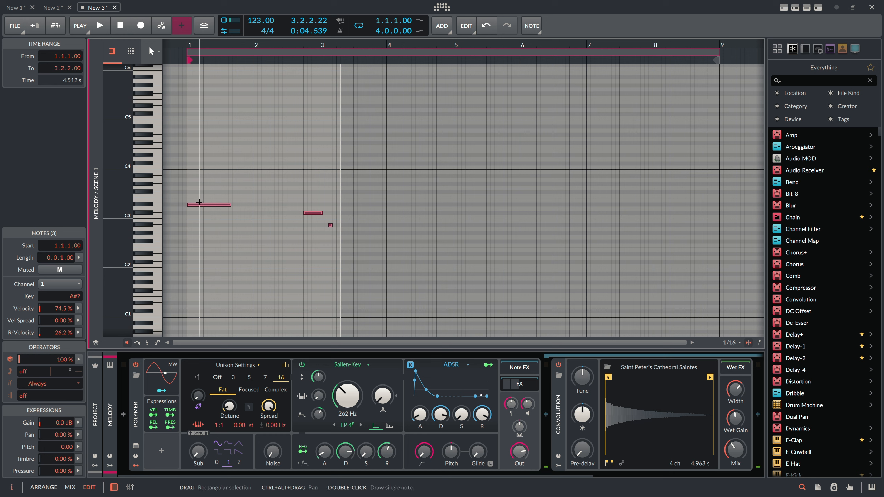
drag(197, 205, 395, 206)
Step: Audition the repeated phrase and move its three copied notes one bar later to start at bar 5
key(space)
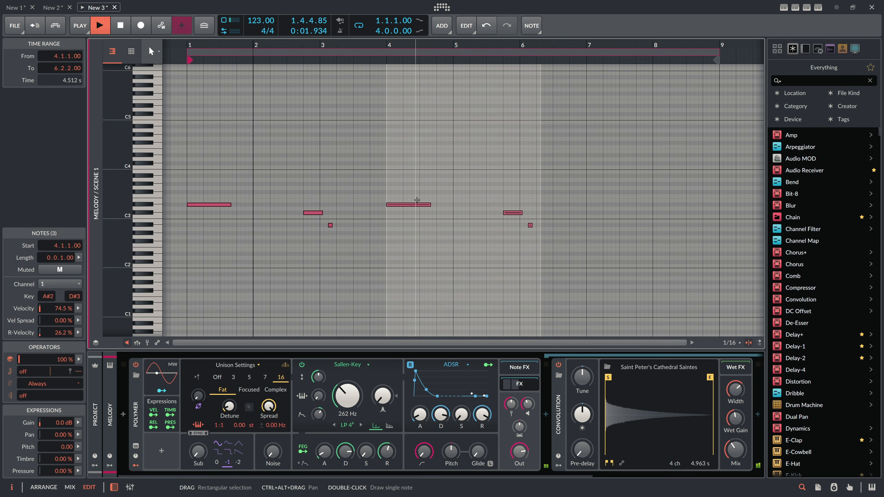
click(409, 192)
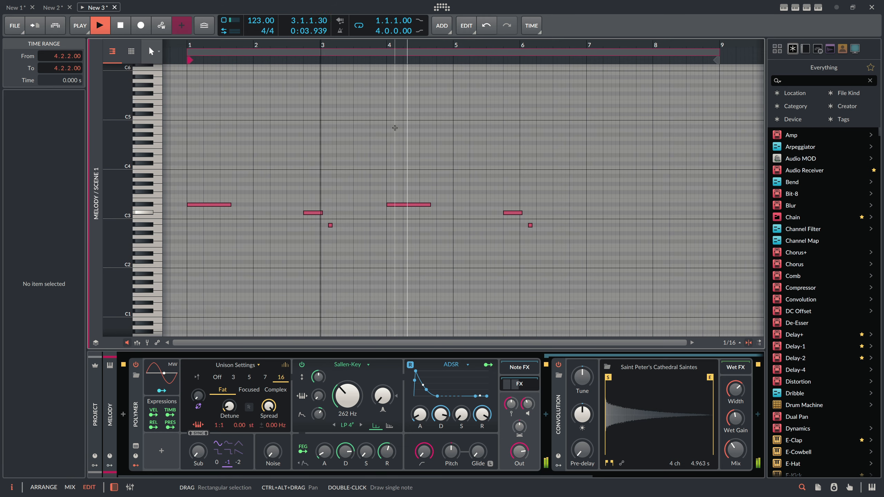
scroll(349, 49, down, 2)
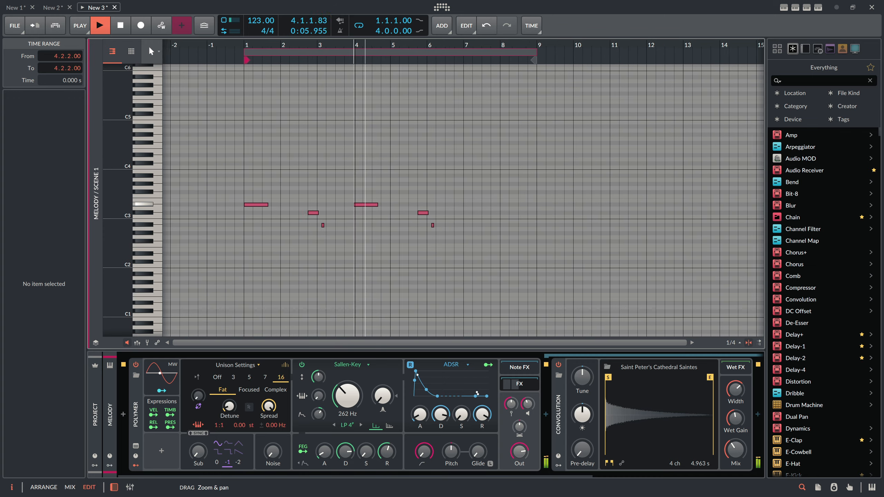
scroll(418, 139, up, 1)
key(space)
drag(436, 239, 401, 205)
click(442, 206)
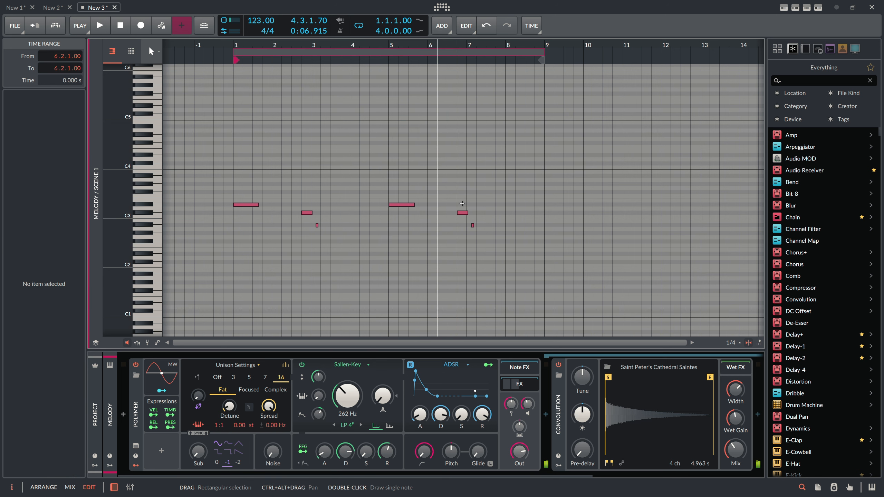
Step: Add three one-beat notes at the end of the Melody clip: A#2 at 8.1.1.00, C#3 at 8.2.1.00 and A#3 at 8.3.1.00
double_click(529, 211)
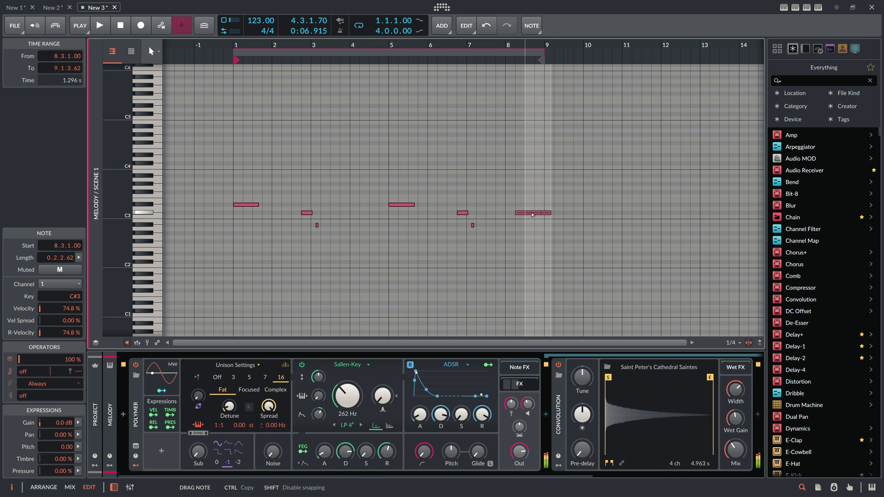
drag(528, 215, 516, 224)
double_click(519, 213)
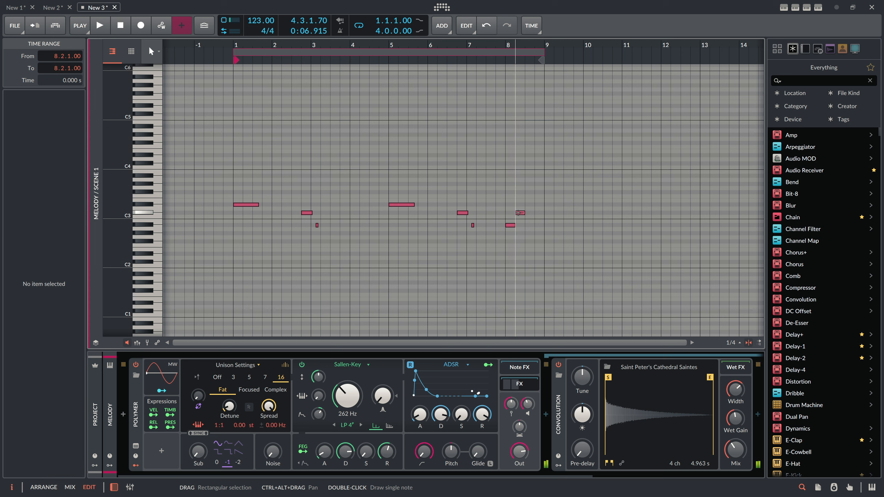
double_click(530, 177)
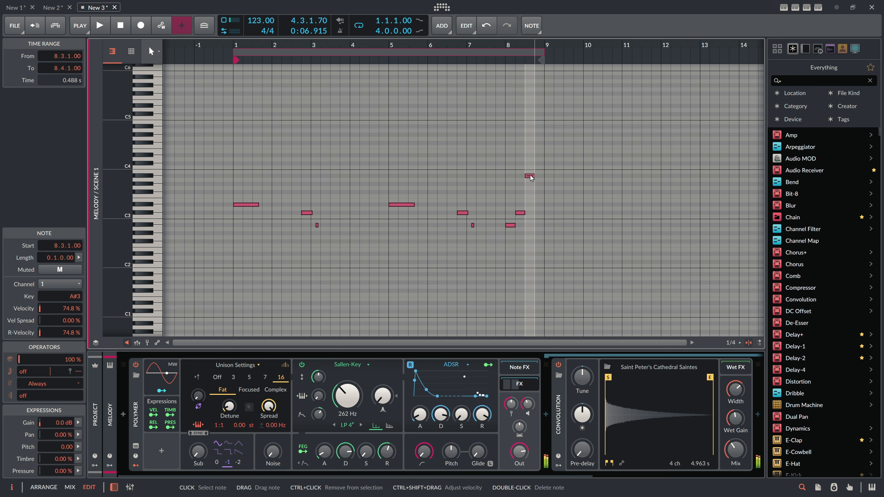
Step: Audition the melody and set the Polymer's filter cutoff to 247 Hz
key(space)
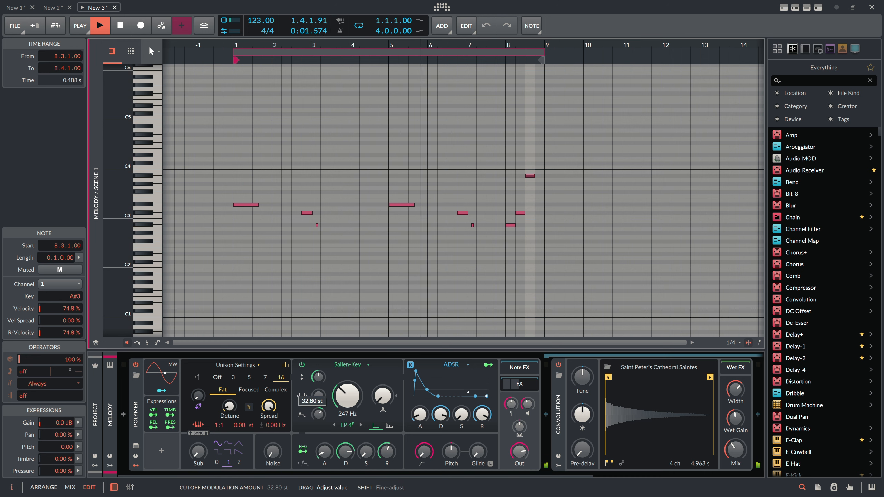
drag(439, 474, 542, 473)
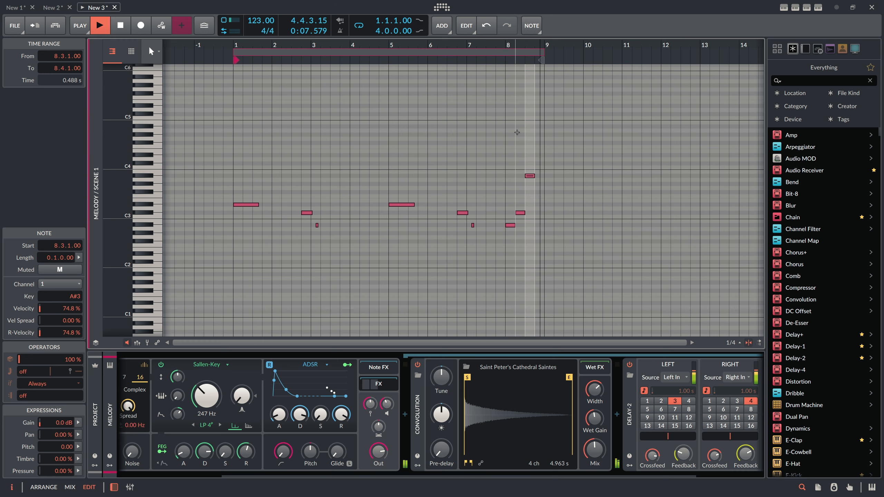
scroll(515, 139, up, 3)
click(507, 225)
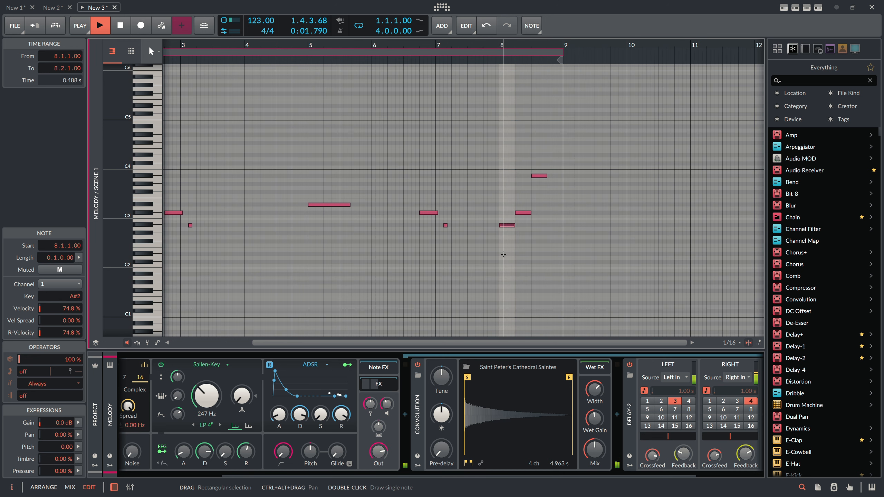
key(space)
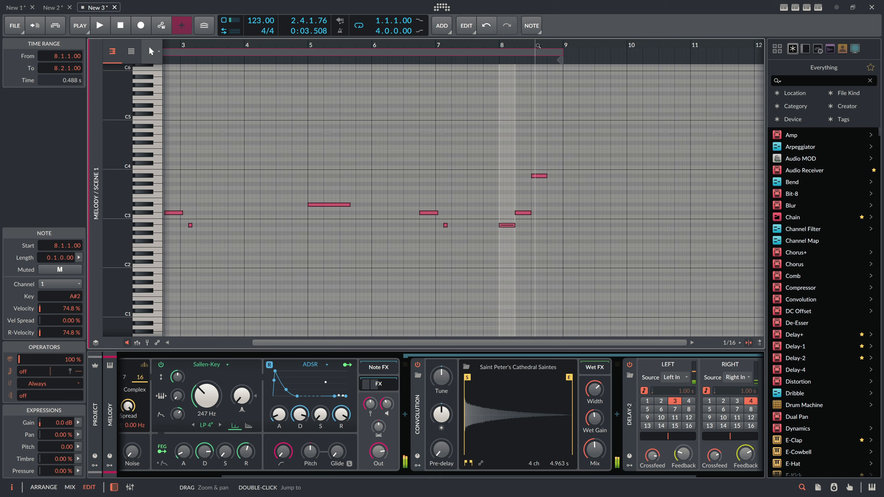
Step: Shift the three closing notes of the Melody clip one beat later so they start at 8.2.1.00
drag(539, 52, 539, 80)
drag(438, 142, 543, 282)
key(Right)
key(Right)
key(Right)
key(Right)
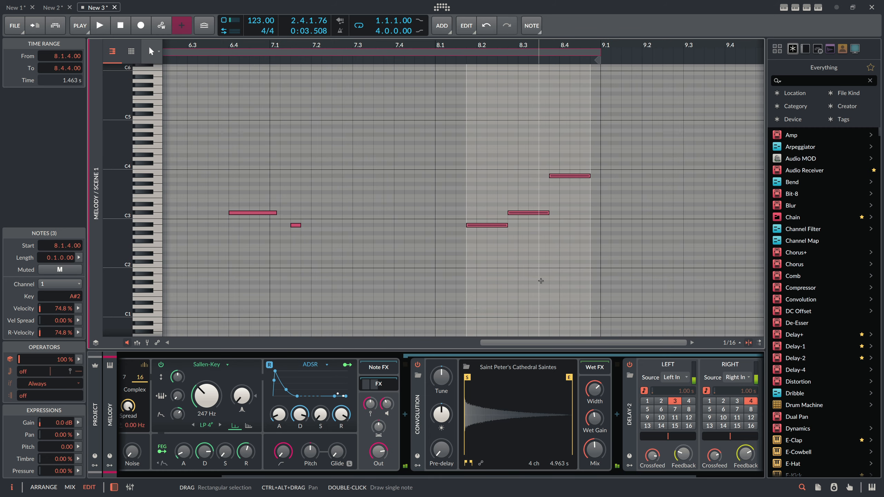
click(537, 235)
click(531, 213)
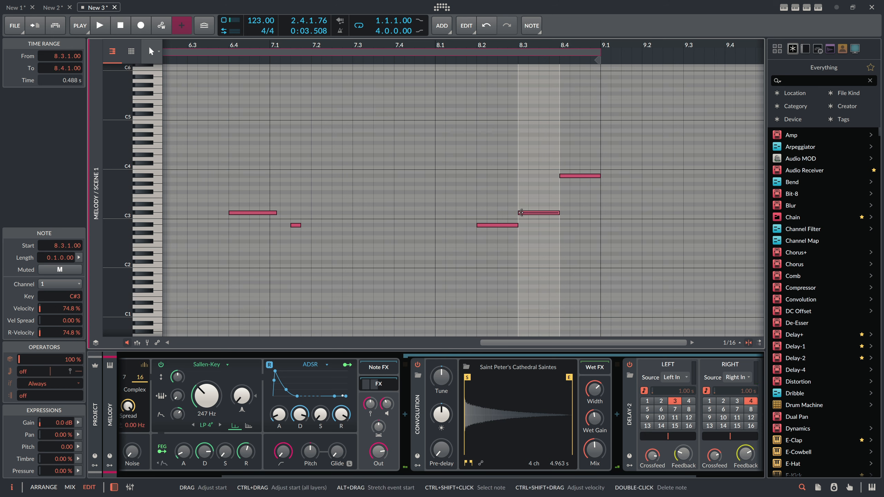
Step: Shorten the Melody clip's three closing notes to half a beat each, with A#2 starting at 8.3.1.00 and C#3 at 8.3.3.00
drag(519, 212, 539, 213)
click(494, 225)
drag(494, 228, 540, 224)
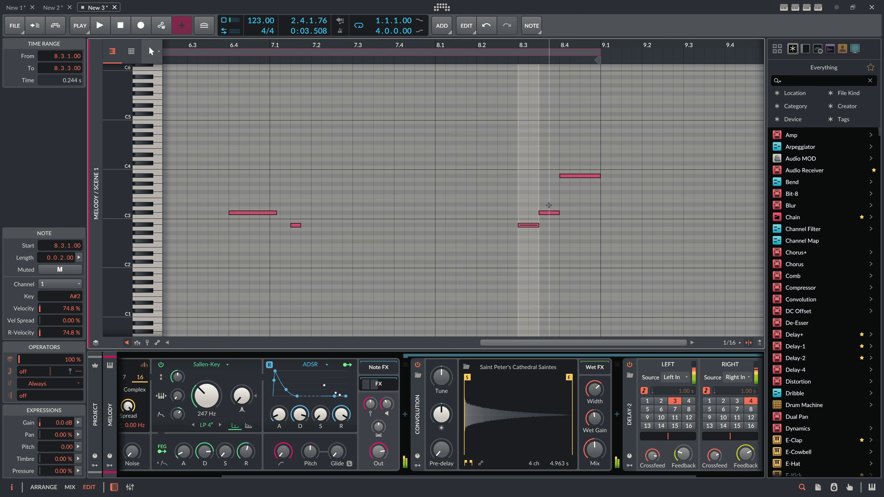
click(571, 176)
drag(599, 176, 580, 176)
Step: Move the three closing notes half a beat later to start at 8.3.3.00 and play the loop
click(572, 167)
drag(501, 156, 578, 253)
key(Right)
key(Right)
key(space)
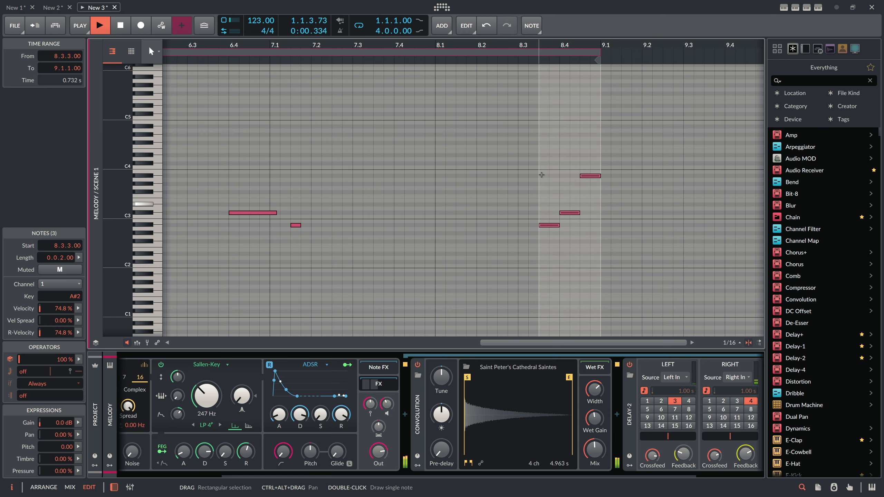
Step: Switch the Polymer's Vibrato modulator to Manual control at 3.40 Hz and set the filter cutoff to 257 Hz
key(alt+1)
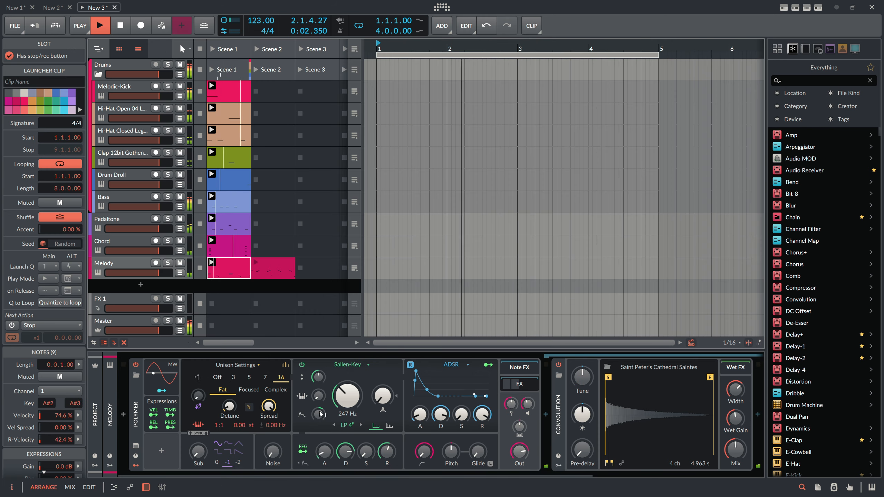
click(155, 377)
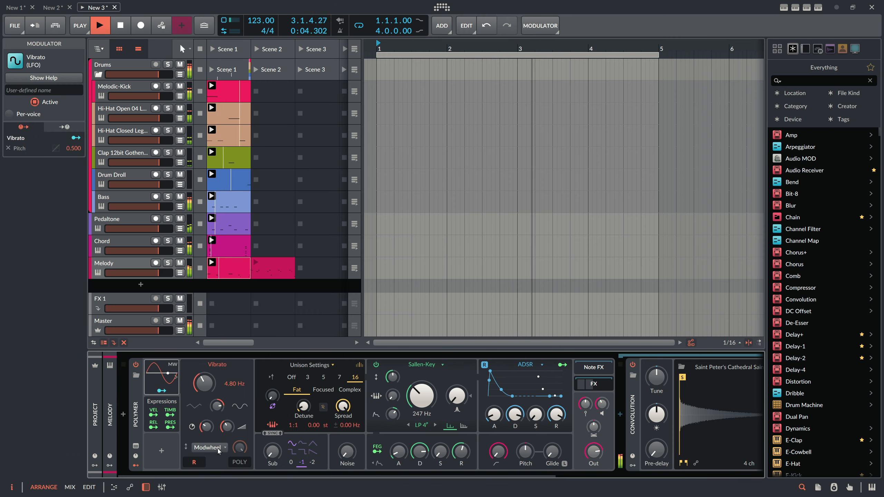
click(209, 448)
click(209, 484)
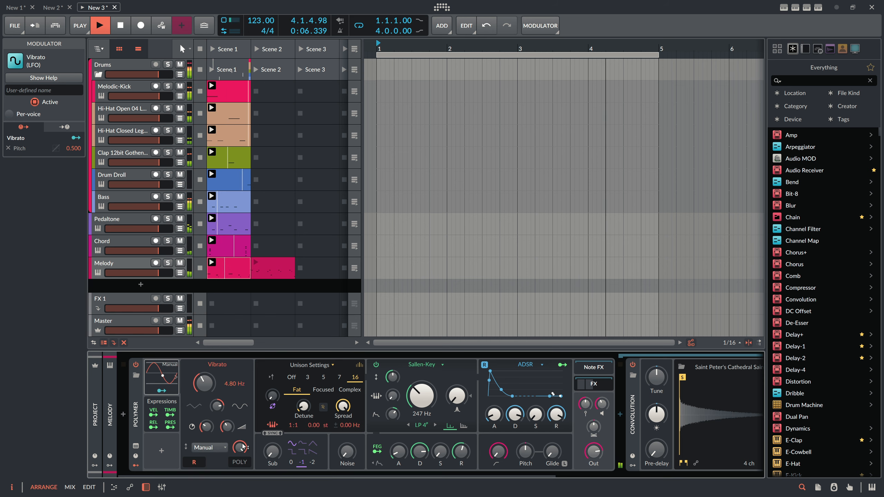
drag(235, 447, 233, 441)
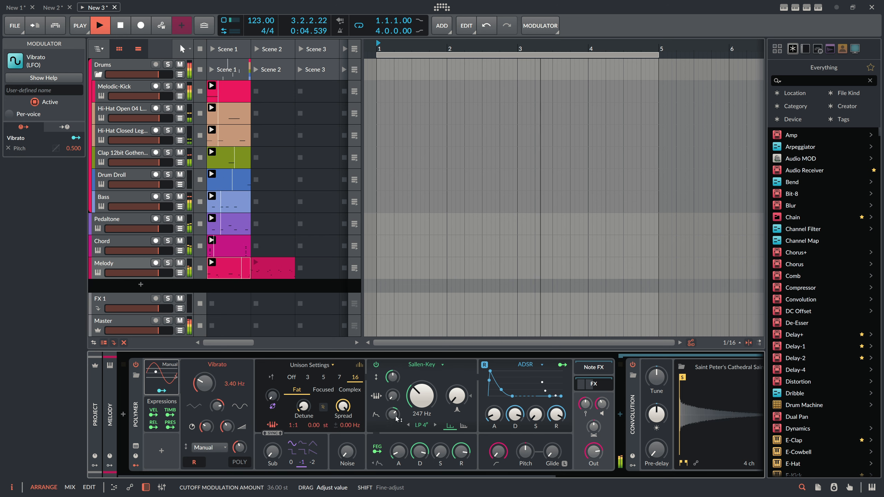
drag(494, 415, 494, 415)
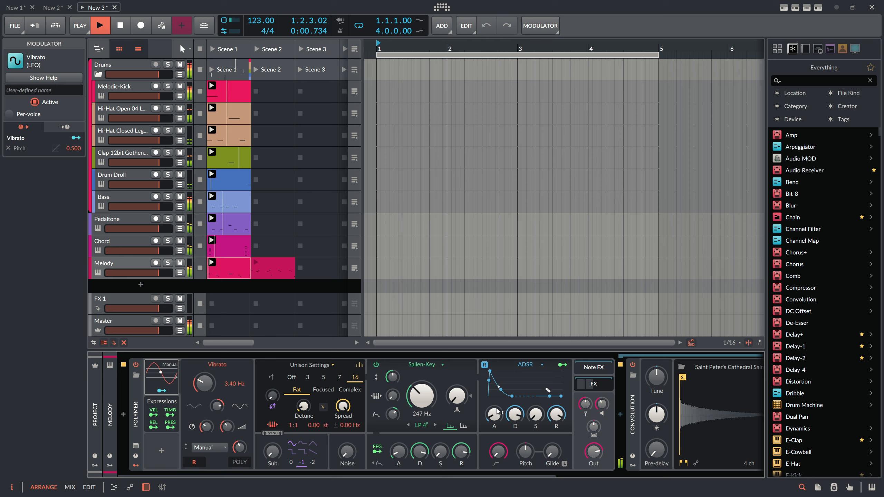
scroll(432, 400, up, 1)
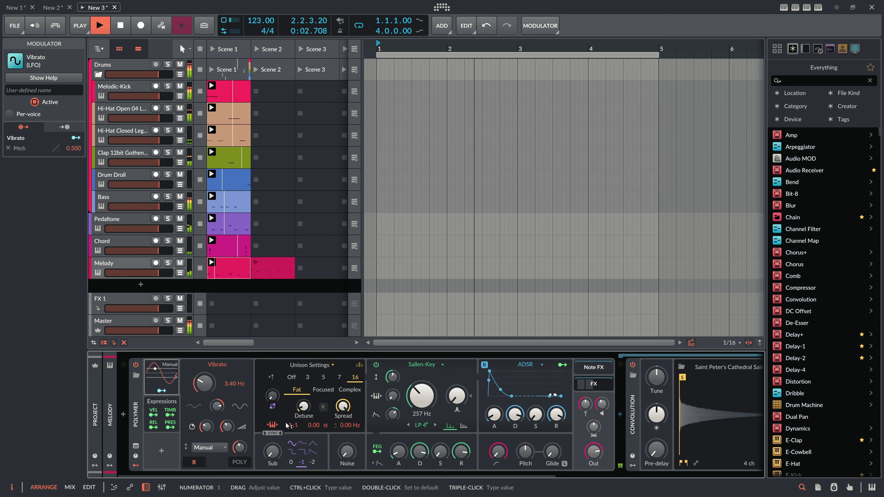
Step: Raise the first of the Melody clip's three closing notes, at 8.3.3.00, to G#3
key(alt+3)
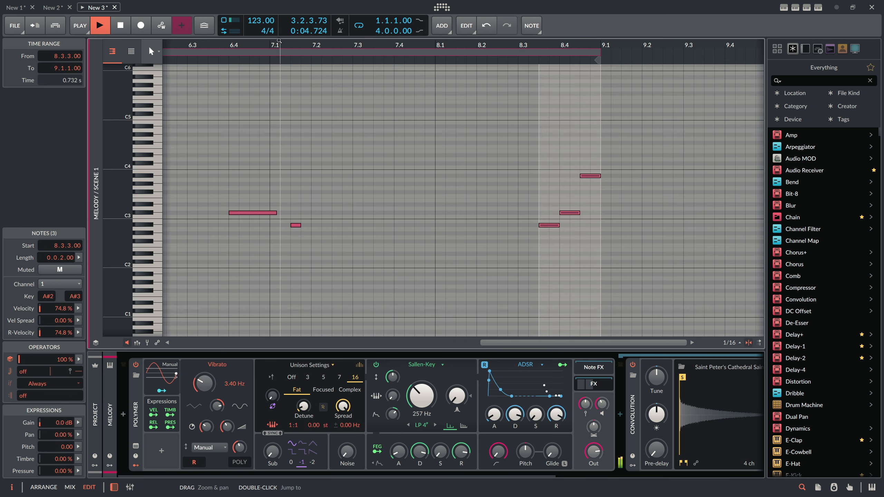
key(minus)
drag(499, 454, 498, 426)
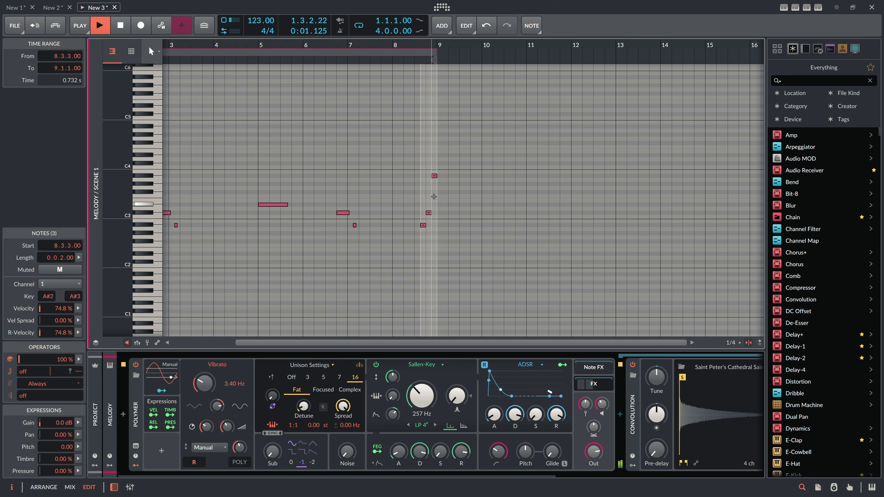
click(434, 234)
click(423, 225)
key(shift+Up)
key(Down)
key(Down)
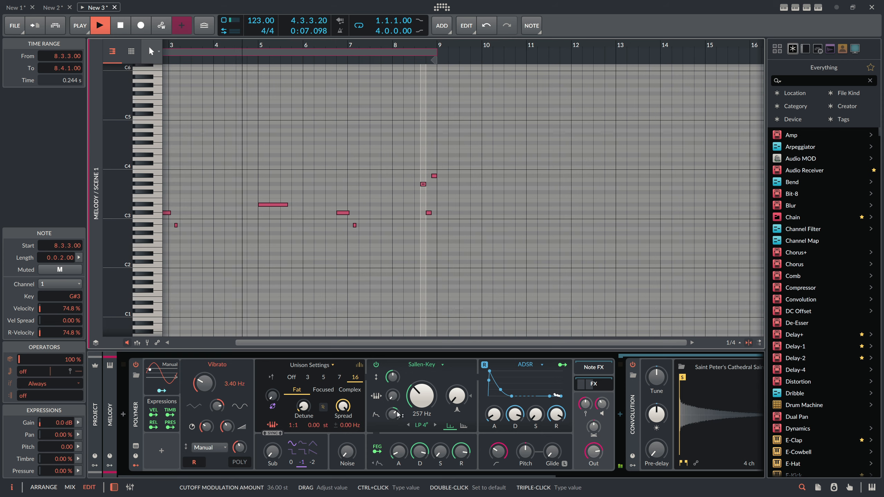
key(alt+1)
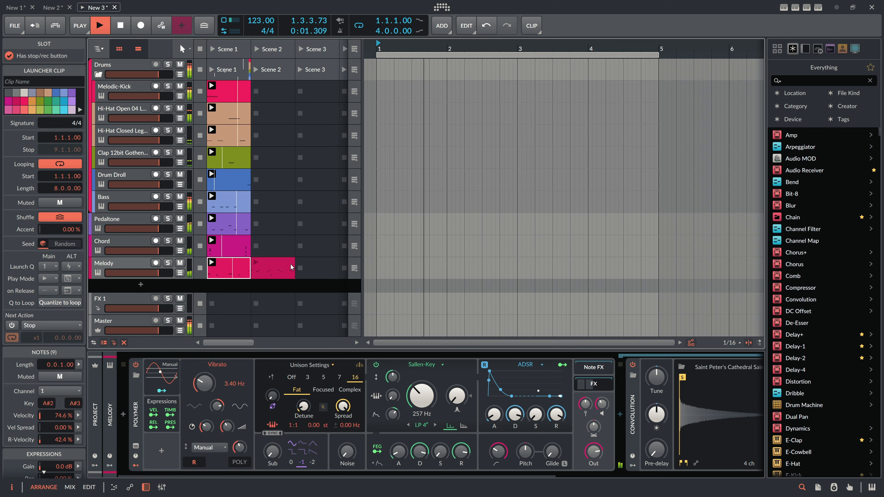
click(266, 265)
click(245, 271)
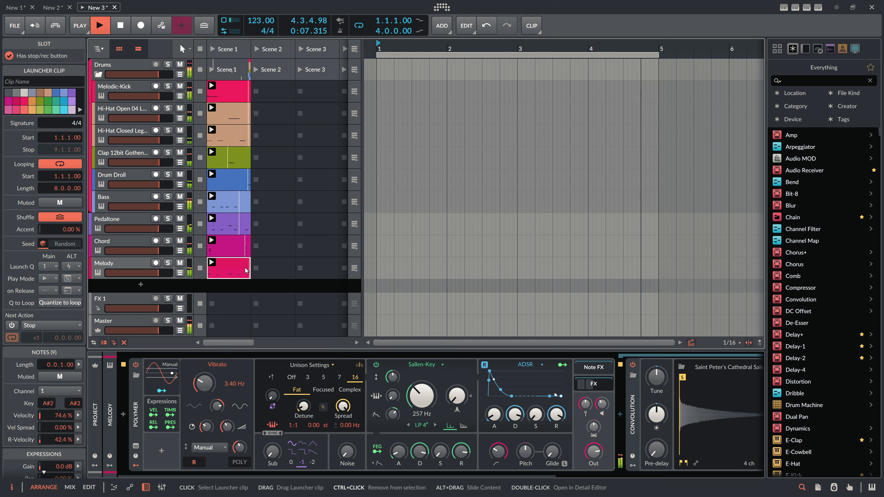
key(ctrl+z)
Step: Audition the Melody track's Scene 2 clip against the rest of the loop and stop playback
key(space)
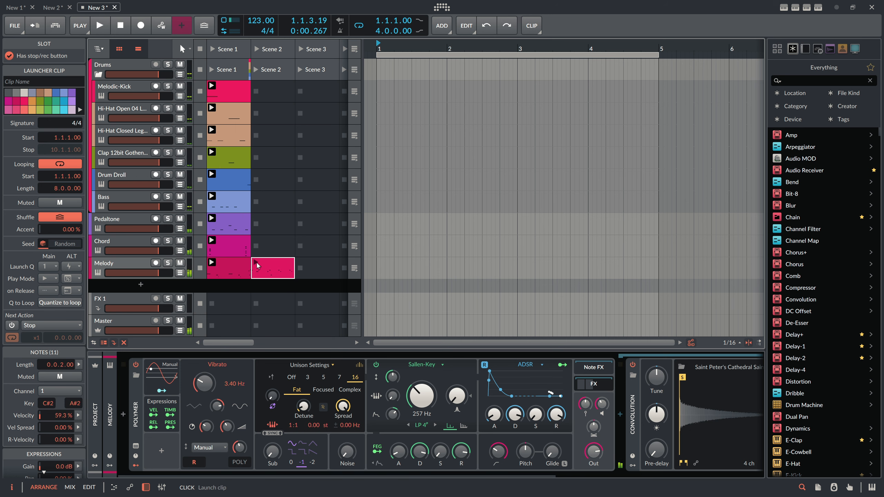
click(258, 265)
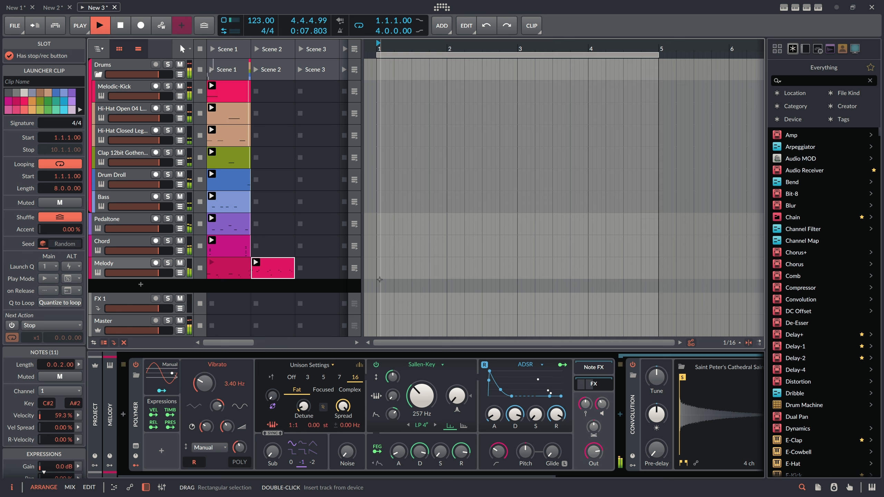
key(space)
Step: Delete the Melody track's Scene 1 clip and move its Scene 2 clip into the emptied slot
click(236, 266)
key(Delete)
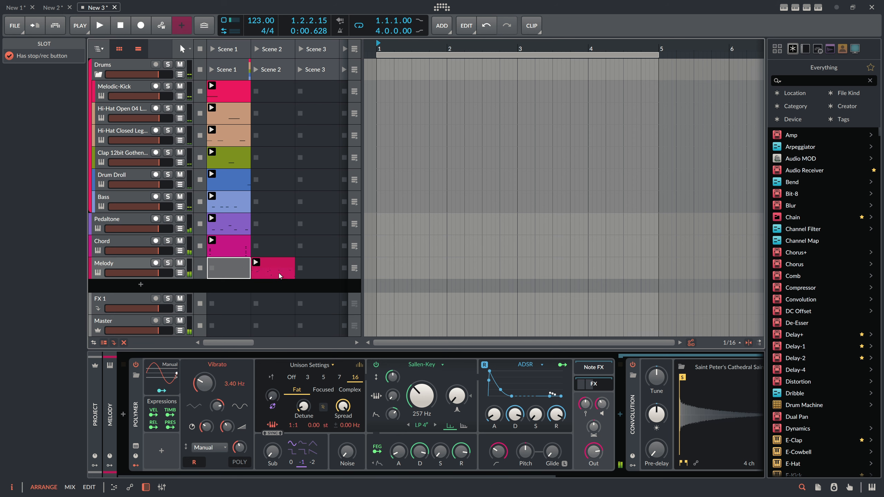
drag(279, 276, 220, 271)
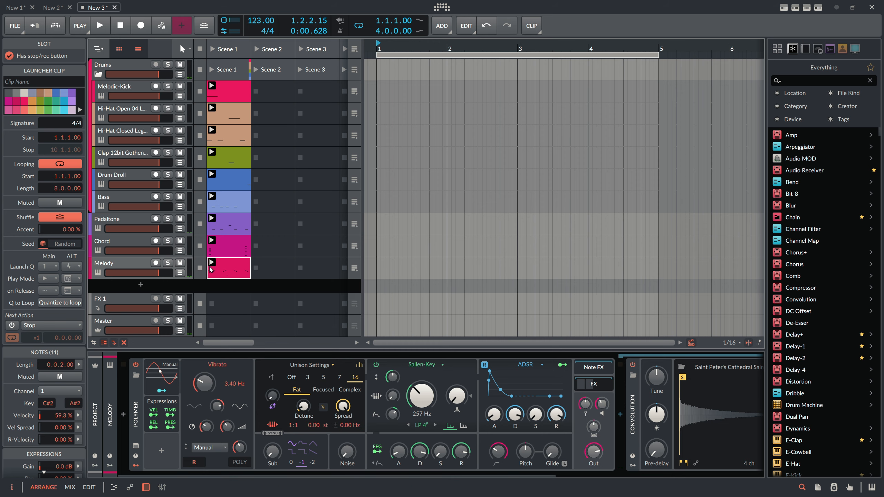
double_click(228, 269)
key(alt+1)
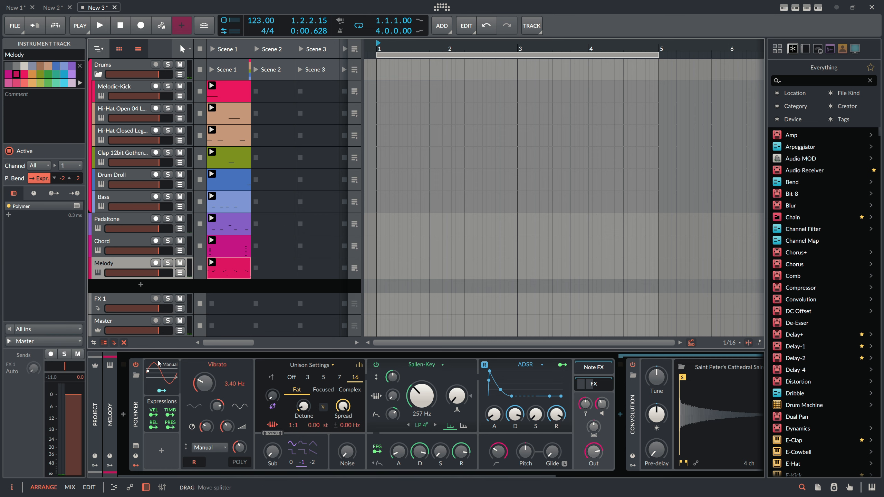
Step: Insert a Note Transpose device before the Polymer on the Melody track
click(125, 413)
text(trans)
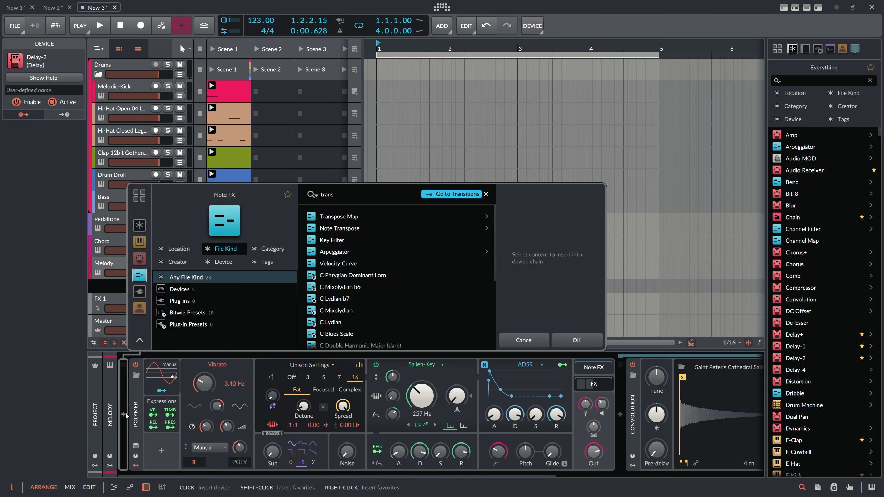
key(Down)
key(Return)
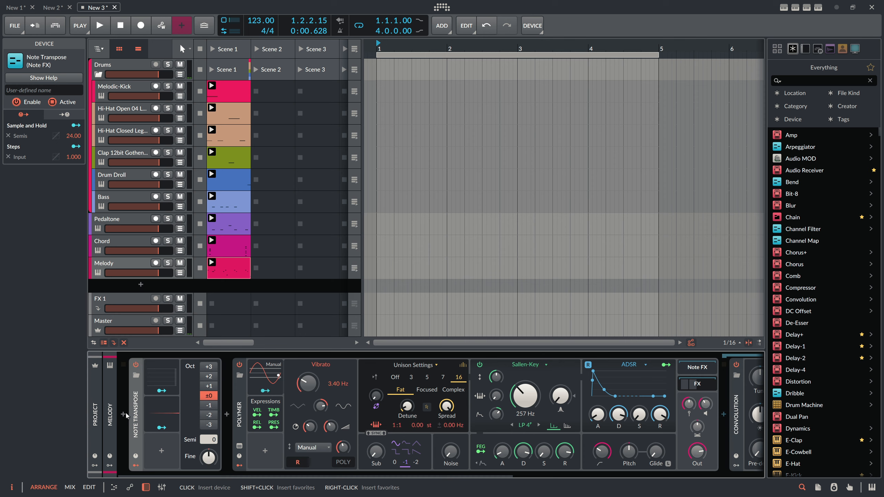
Step: Delete the Steps and Sample and Hold modulators from the Note Transpose device and collapse its modulator area
click(162, 413)
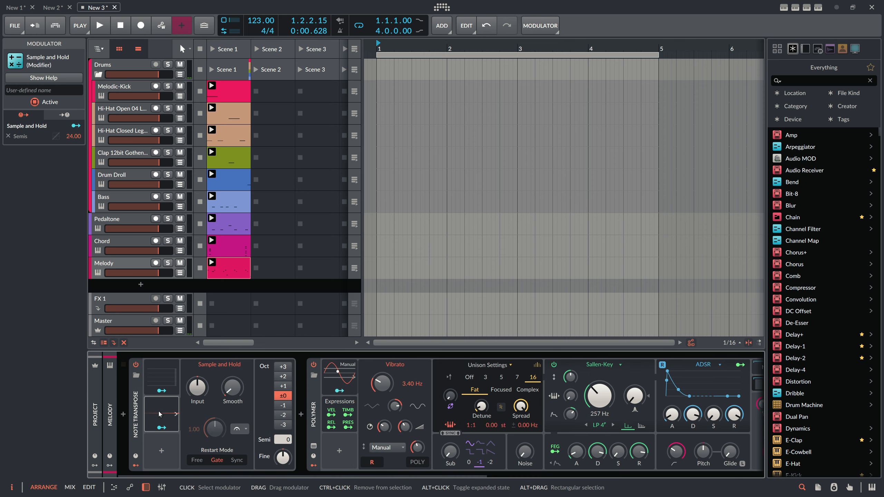
click(162, 375)
key(Delete)
click(137, 456)
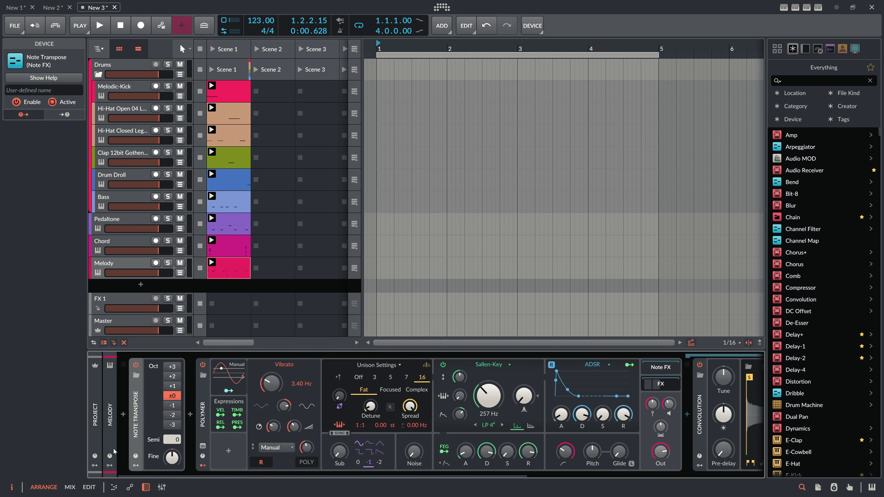
Step: Add a Macro modulator at project level and name it Transpose
click(97, 466)
click(111, 378)
text(mac)
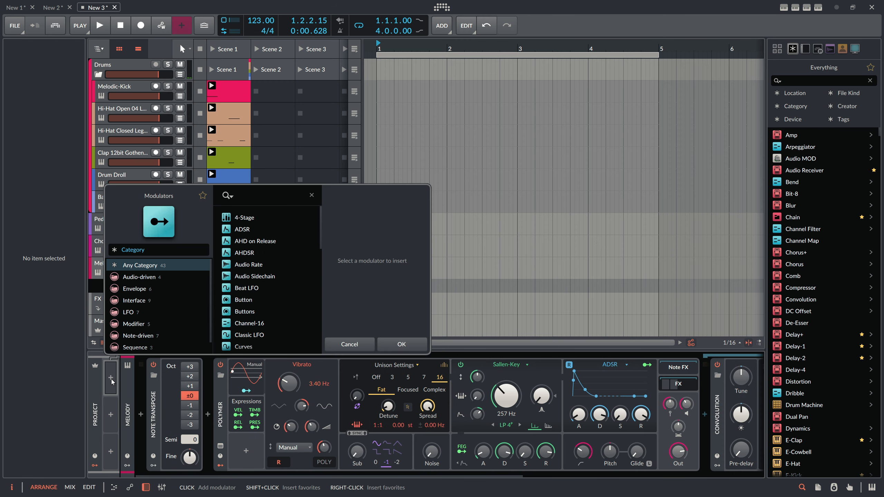
key(Down)
key(Down)
key(Return)
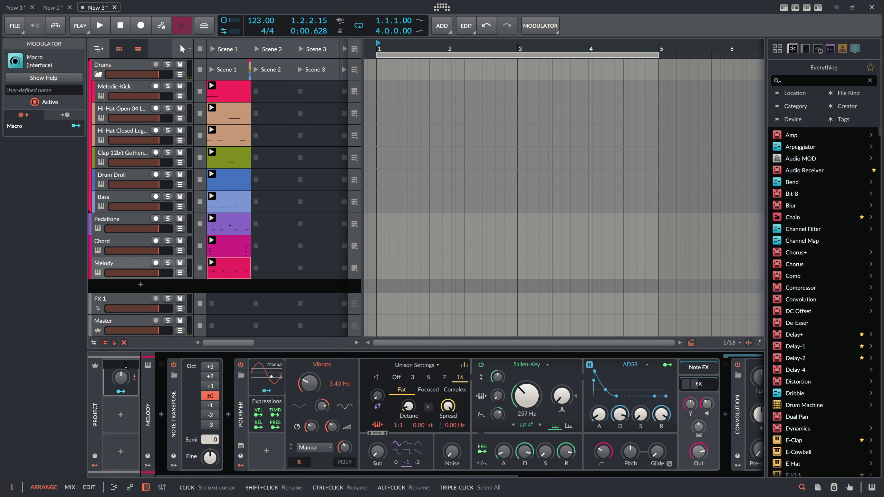
click(126, 365)
text(Transpose)
key(Return)
Step: Map the Transpose macro to the Note Transpose device's semitone shift with a modulation amount of 7.000
click(121, 392)
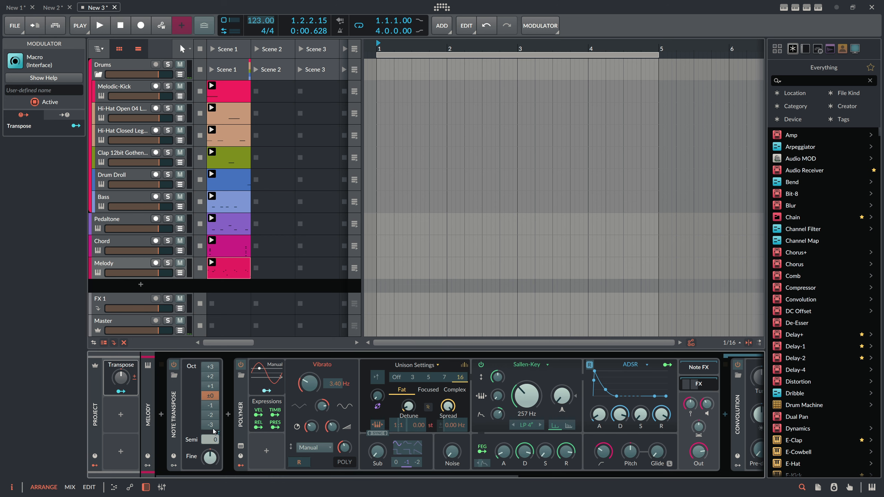
drag(211, 440, 210, 432)
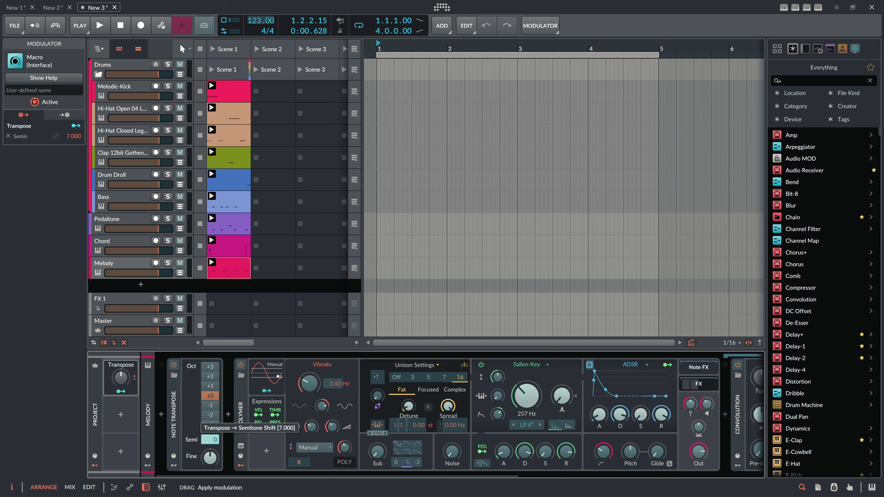
drag(211, 440, 211, 432)
click(127, 394)
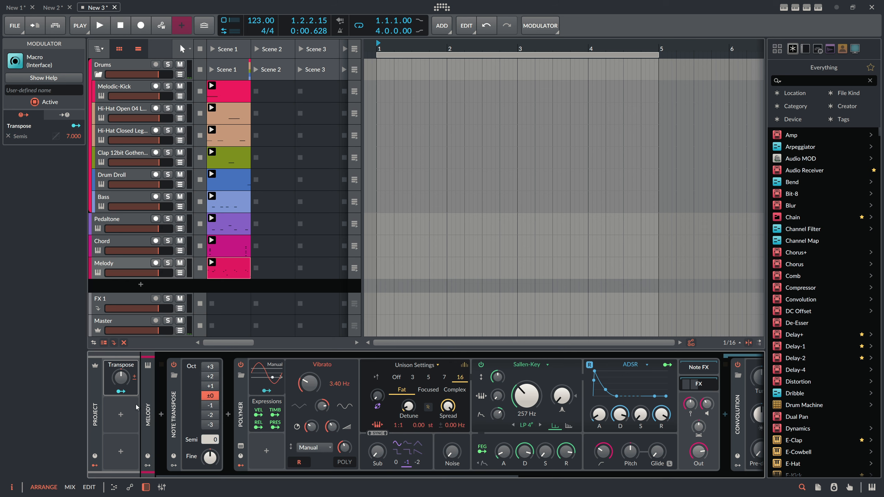
Step: Copy the Note Transpose device to the start of the Chord, Pedaltone and Bass device chains
drag(170, 405, 123, 245)
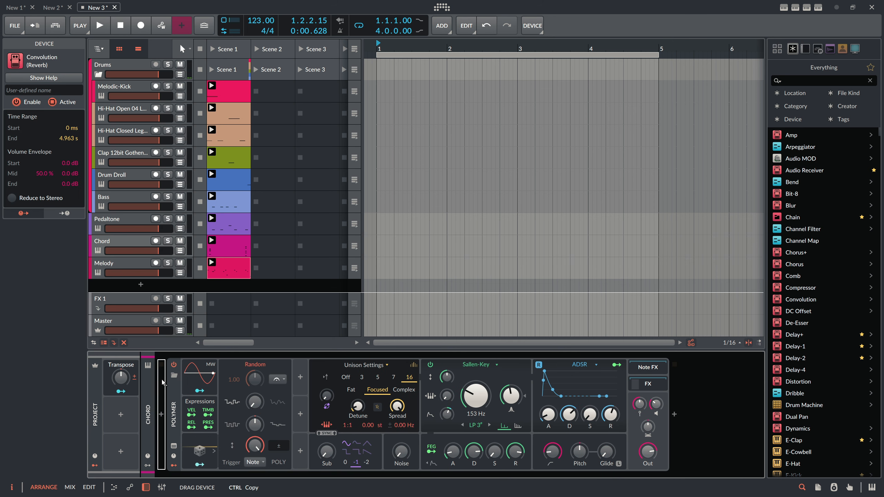
drag(174, 396, 134, 229)
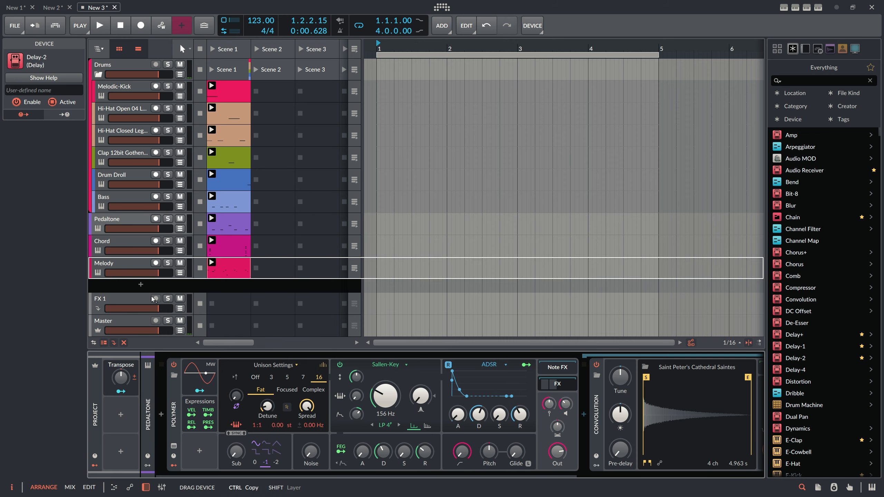
drag(174, 404, 178, 377)
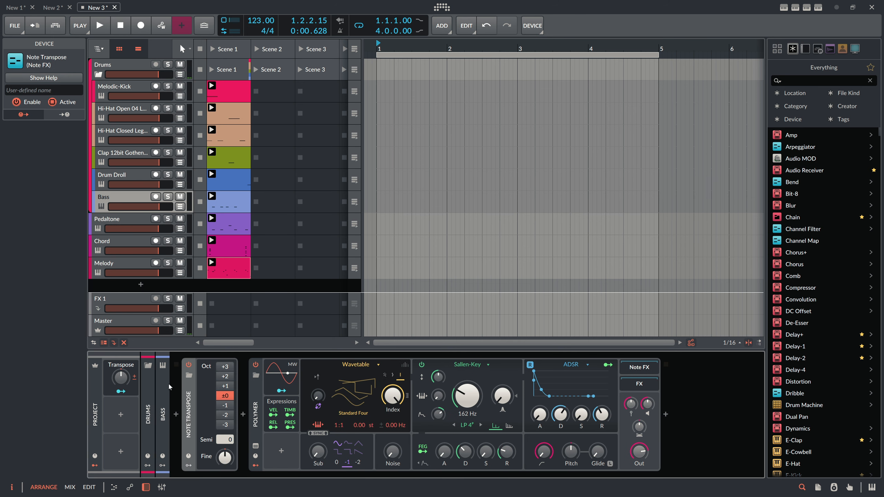
Step: Turn up the project's Transpose macro while the loop plays and set the Melody track's Note Transpose octave to +1
key(space)
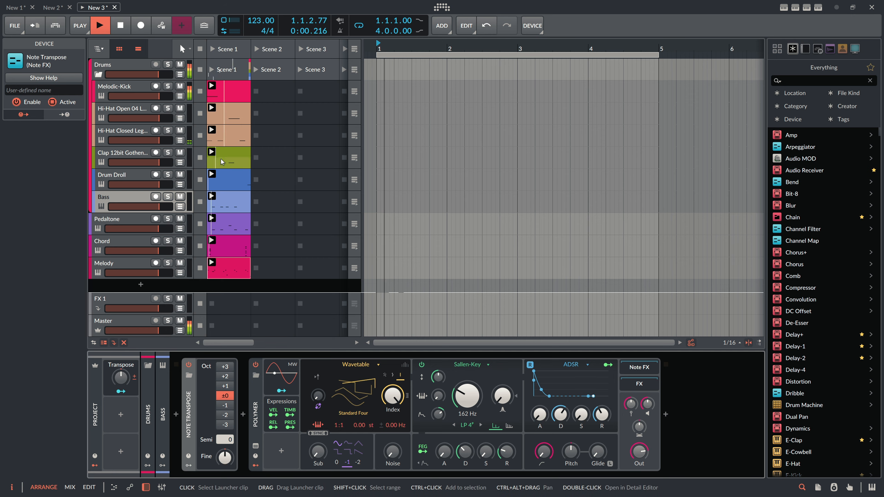
key(space)
click(134, 265)
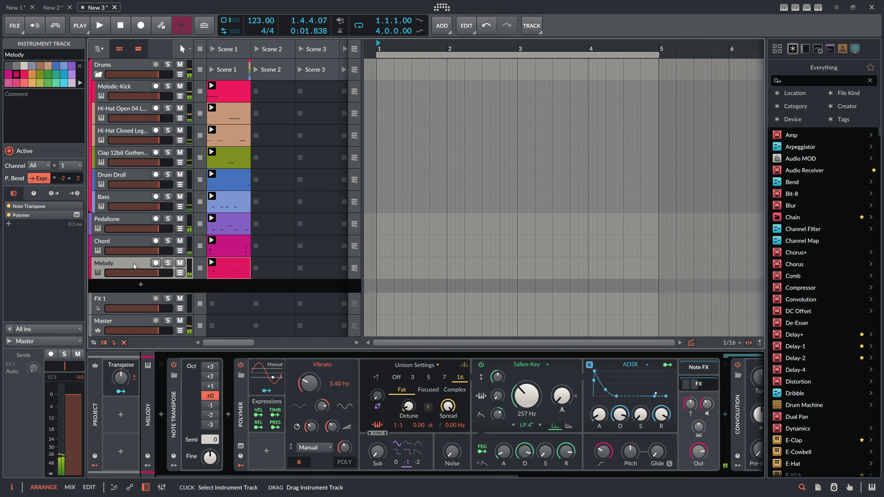
key(space)
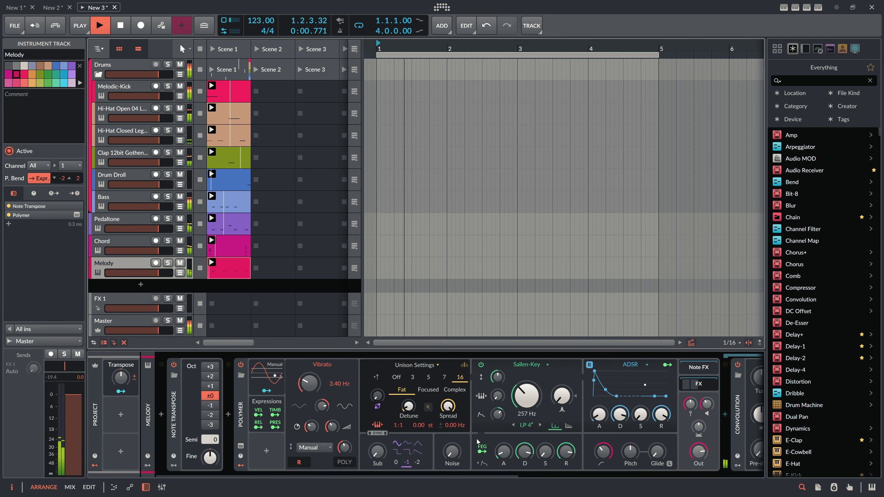
mouse_move(121, 377)
mouse_down()
mouse_move(121, 366)
mouse_move(125, 379)
mouse_up()
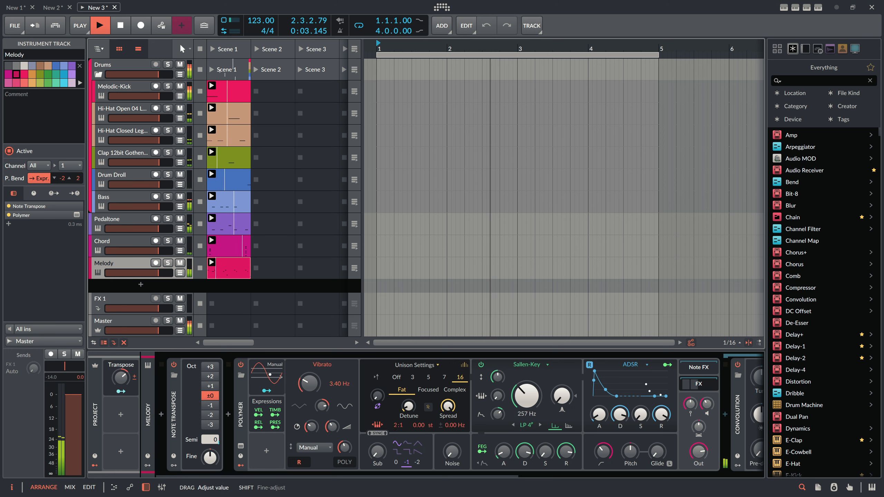
click(225, 392)
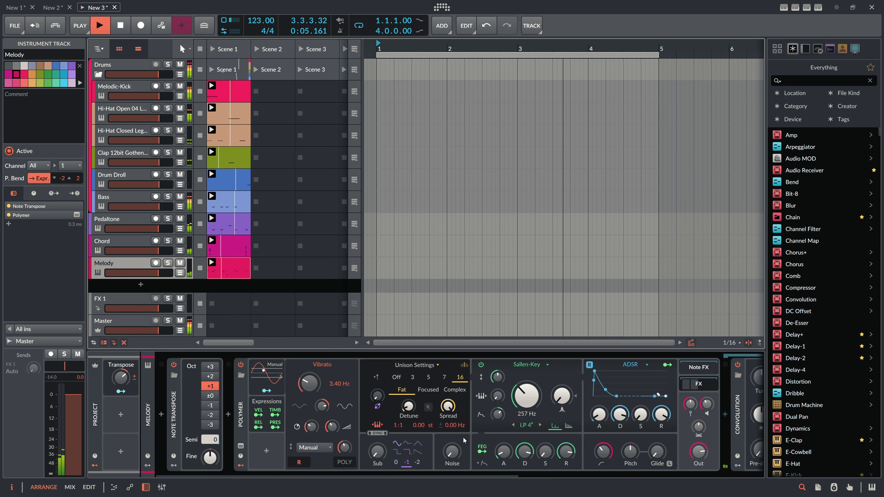
Step: Lower the Melody Polymer's filter cutoff to 196 Hz and adjust its filter envelope's decay
drag(526, 395, 527, 405)
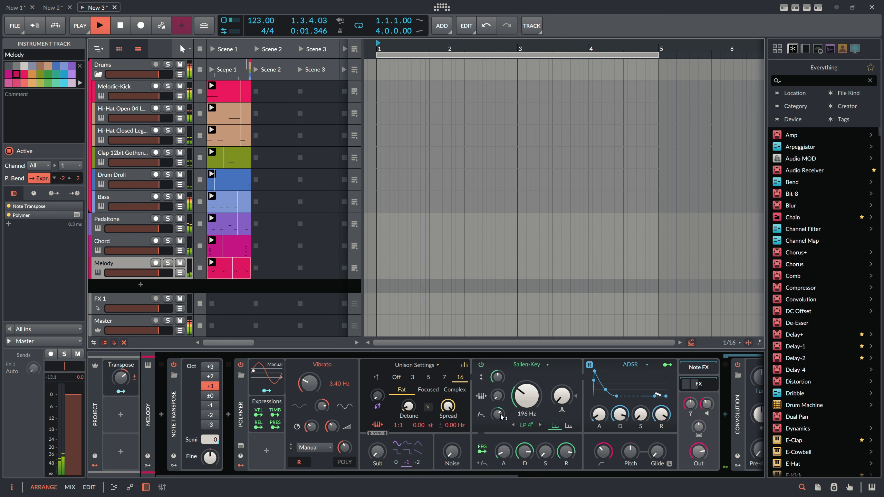
mouse_move(498, 397)
mouse_move(525, 450)
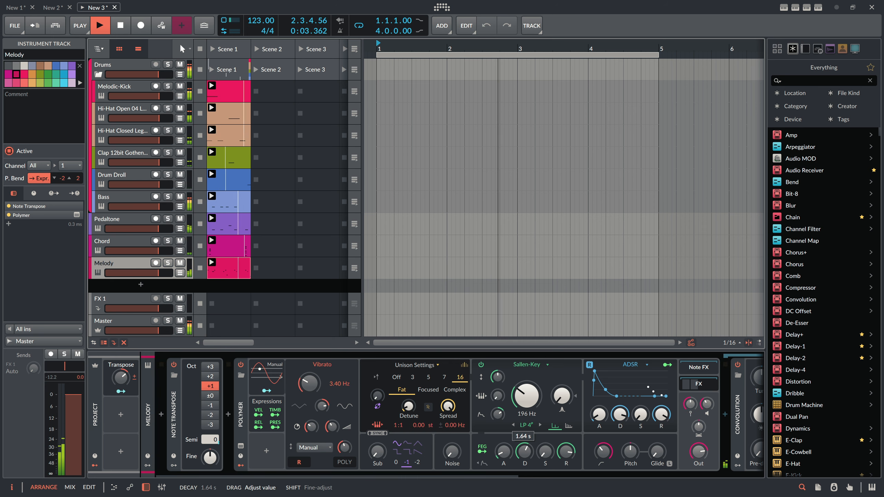
drag(524, 452, 525, 446)
Step: Close the unison settings to return the Melody Polymer's oscillator to its Wavetable display, and stop playback
drag(424, 475, 439, 451)
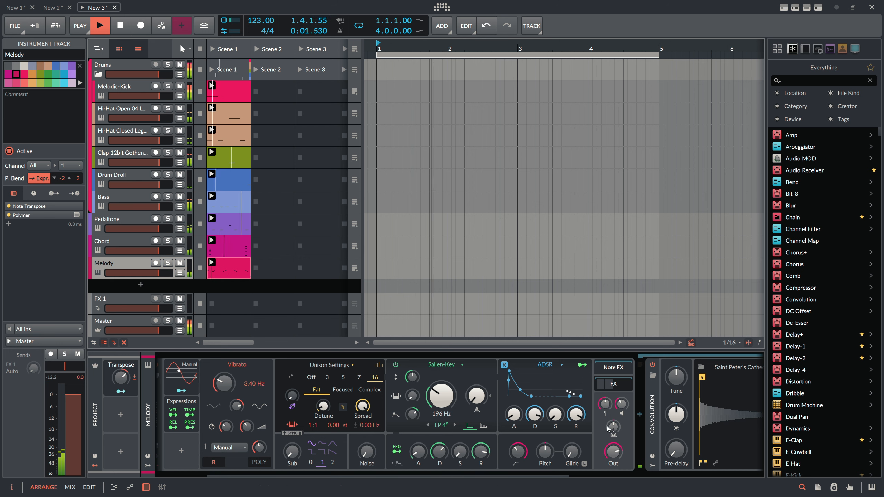
drag(610, 429, 609, 428)
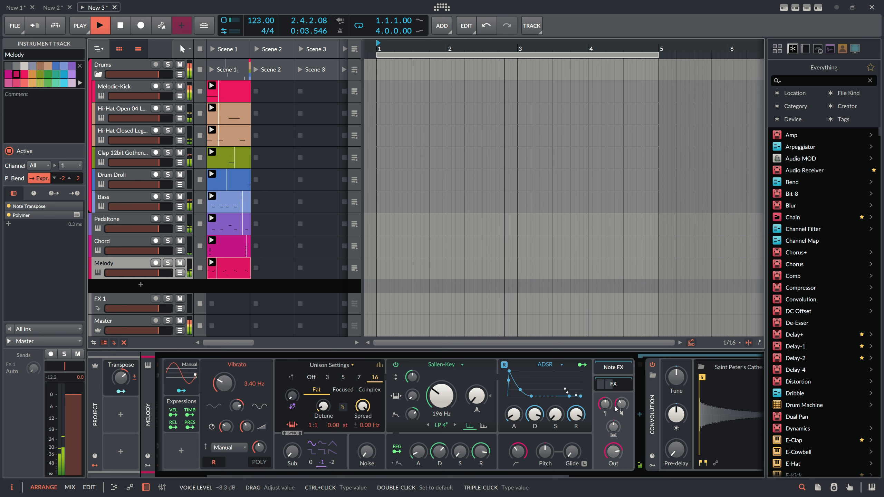
click(378, 365)
key(space)
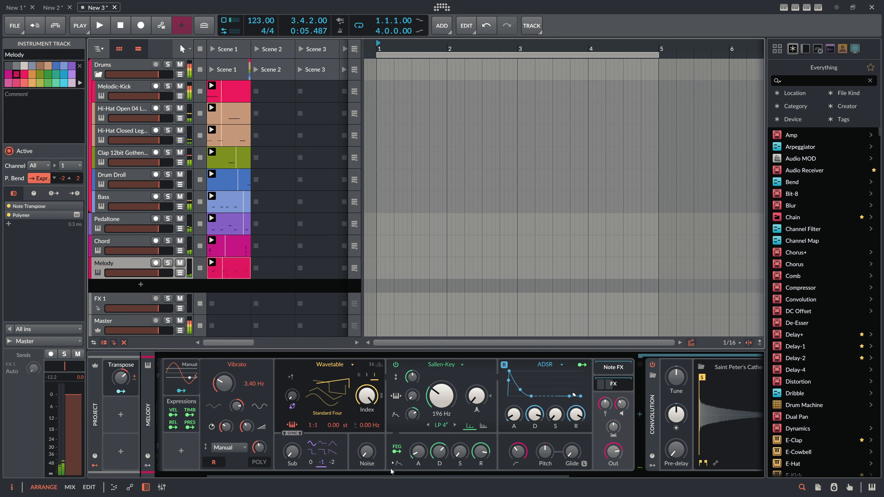
Step: Collapse the expanded Random modulator on the Chord track's Polymer and the Vibrato modulator on the Melody track's Polymer
scroll(264, 461, left, 3)
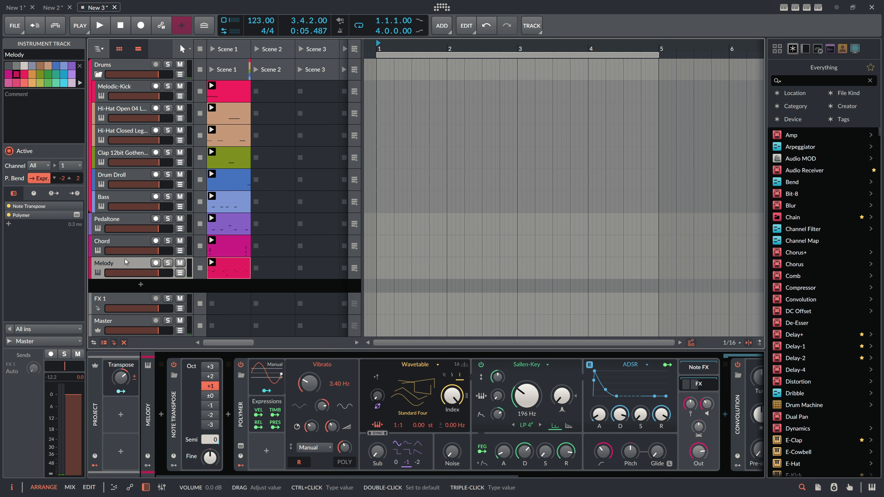
click(119, 239)
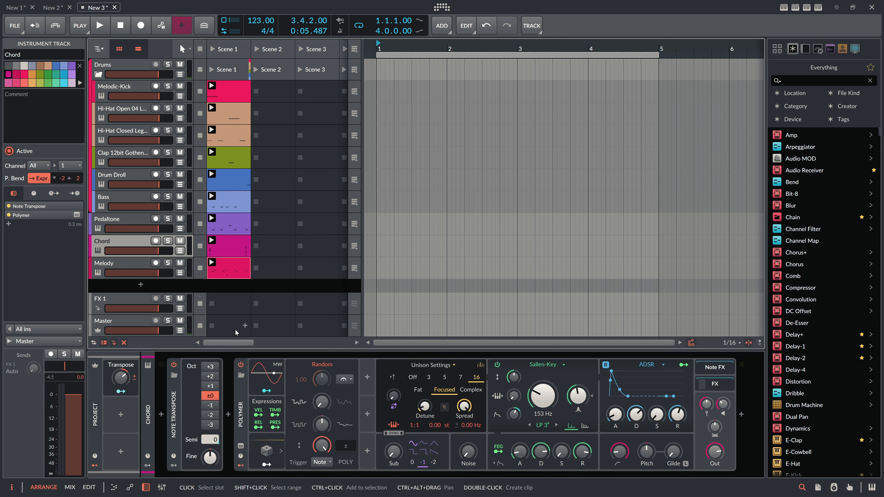
click(267, 449)
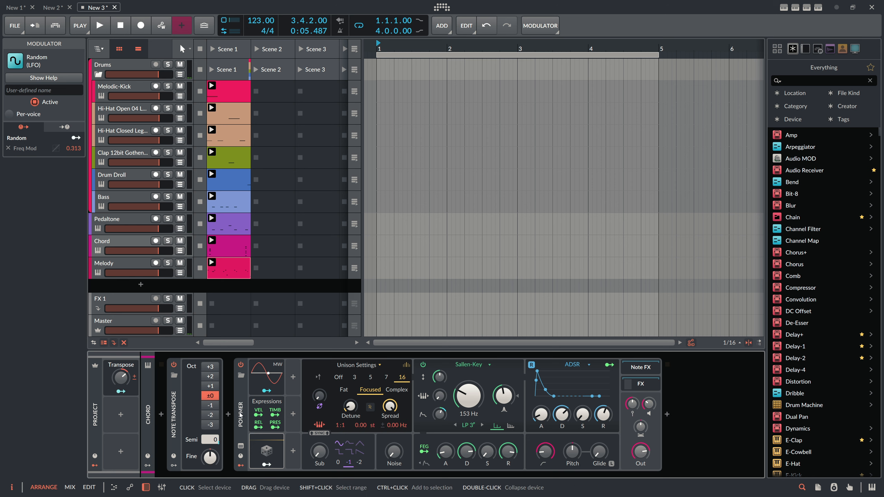
click(137, 272)
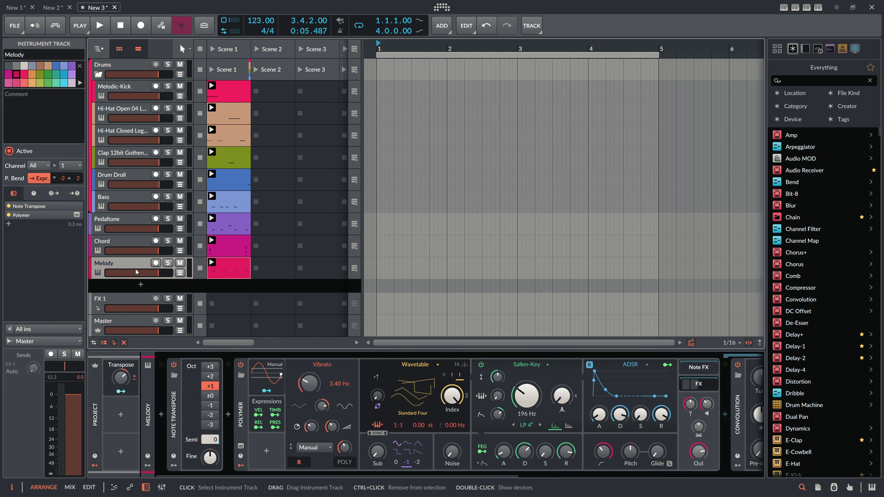
click(267, 376)
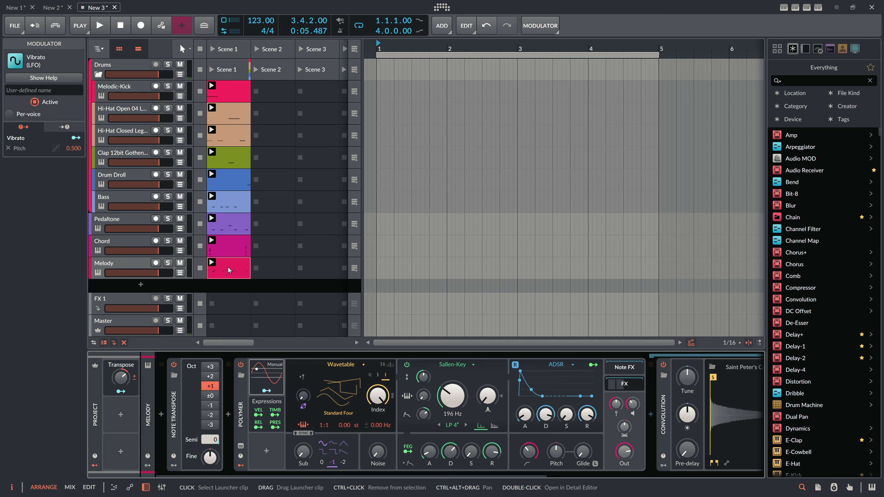
Step: Add a 1/16 C2 note at 1.1.3.00 in the Melodic-Kick clip, recurring only on the last of eight cycles
double_click(229, 93)
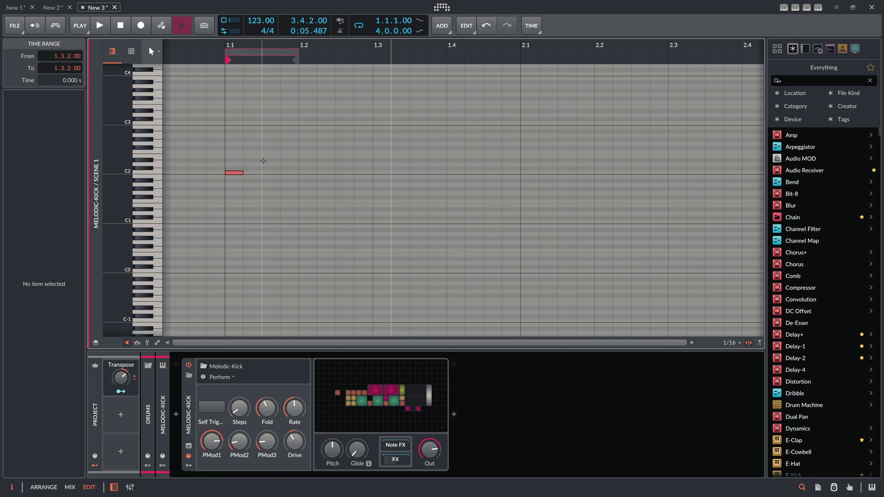
click(239, 173)
double_click(271, 173)
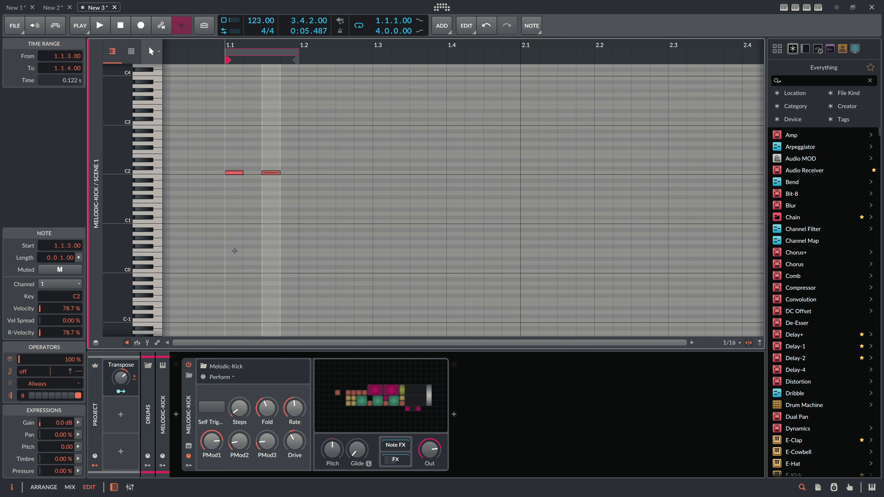
click(270, 167)
click(270, 173)
key(alt+1)
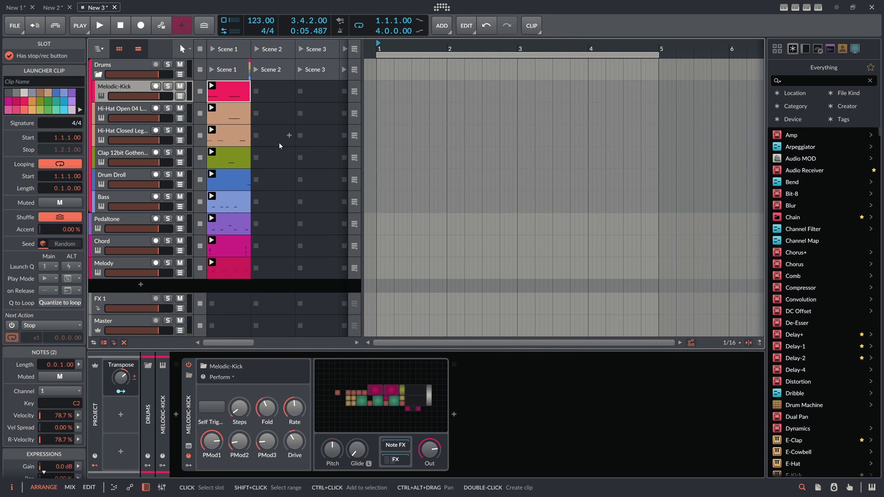
Step: Add a 1/32 C2 note at 1.1.1.50 in the closed hi-hat clip with a velocity of 16.7 %
click(234, 117)
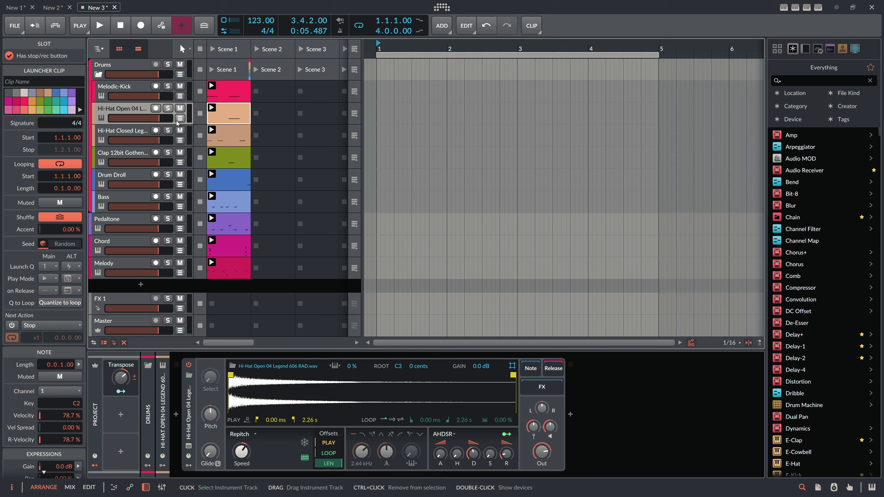
click(208, 119)
click(228, 114)
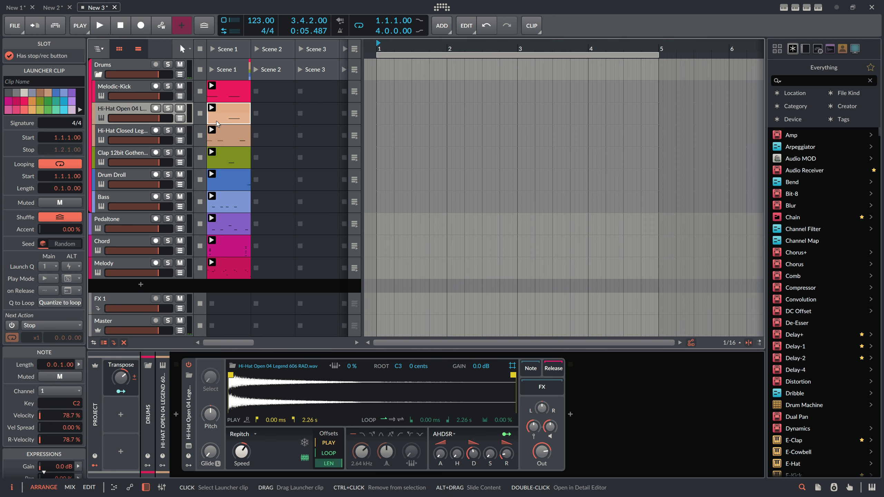
click(241, 142)
key(alt+3)
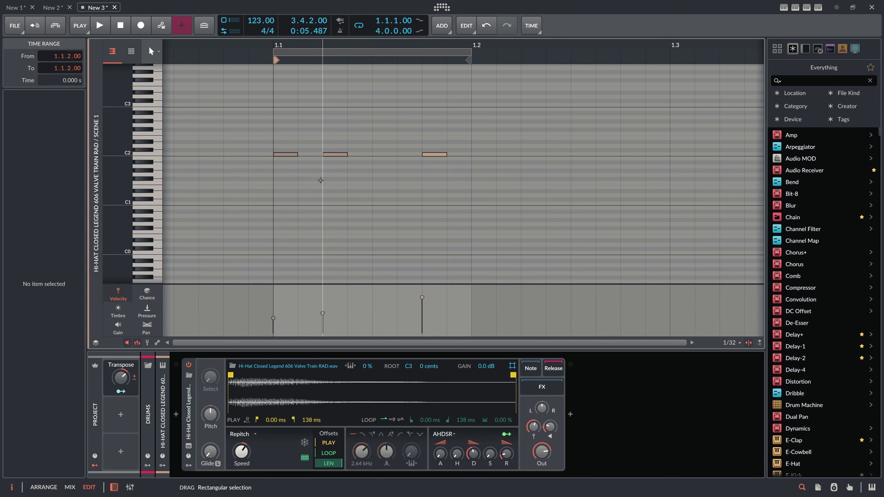
click(306, 303)
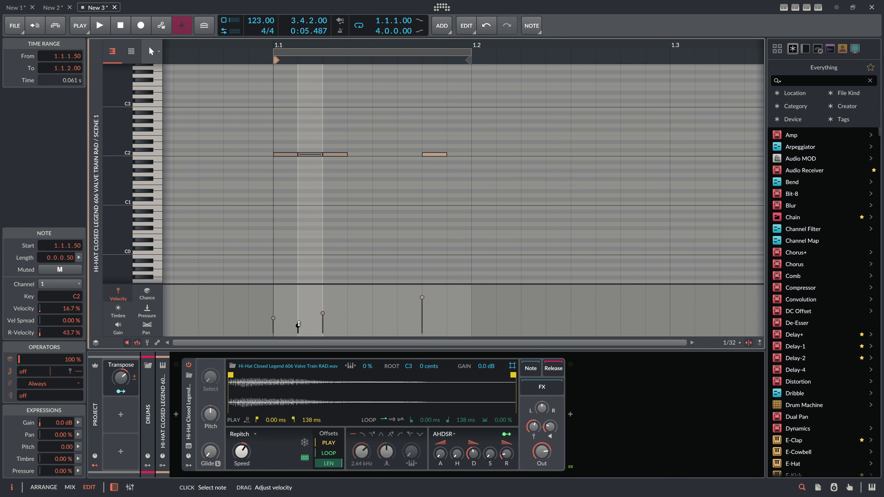
Step: Give the new hi-hat note a four-cycle recurrence that plays only on the last cycle
mouse_move(49, 396)
mouse_down()
mouse_move(49, 386)
mouse_move(51, 401)
mouse_up()
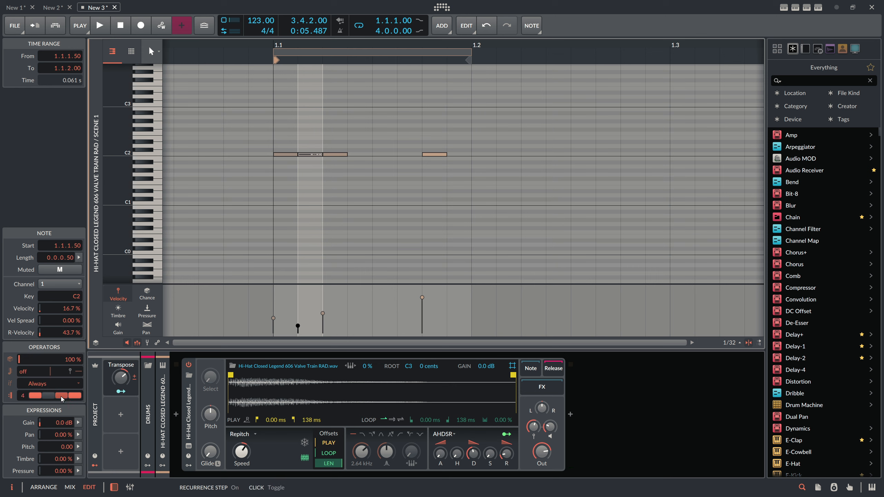
click(62, 396)
click(35, 396)
Step: Copy the quiet hi-hat note to 1.1.2.50 and set the first note's velocity to 37.1 %
click(321, 156)
drag(321, 156, 362, 159)
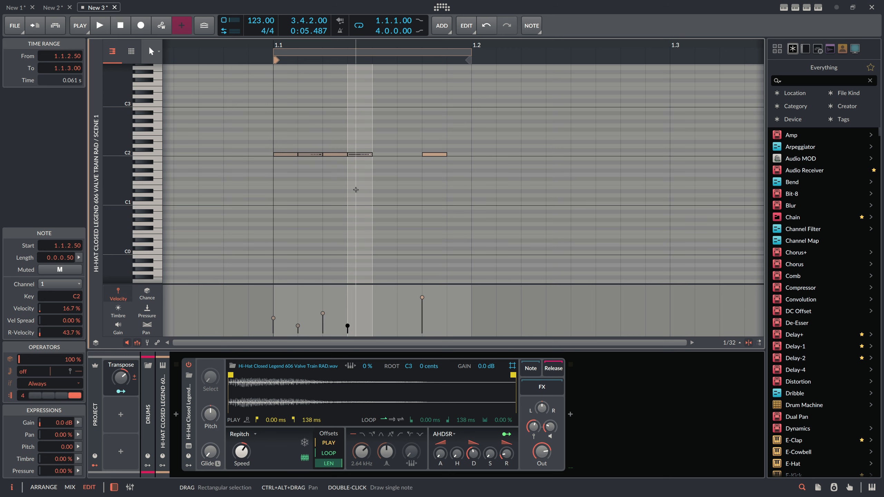
click(274, 318)
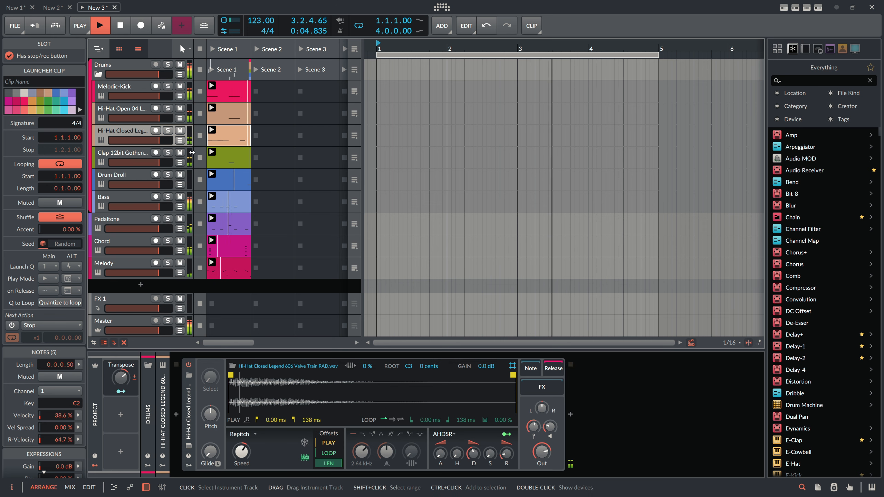
Step: Extend the recurrence of the closed hi-hat notes at 1.1.1.50 and 1.1.2.50 to eight cycles and play the loop in the arrangement view
double_click(225, 139)
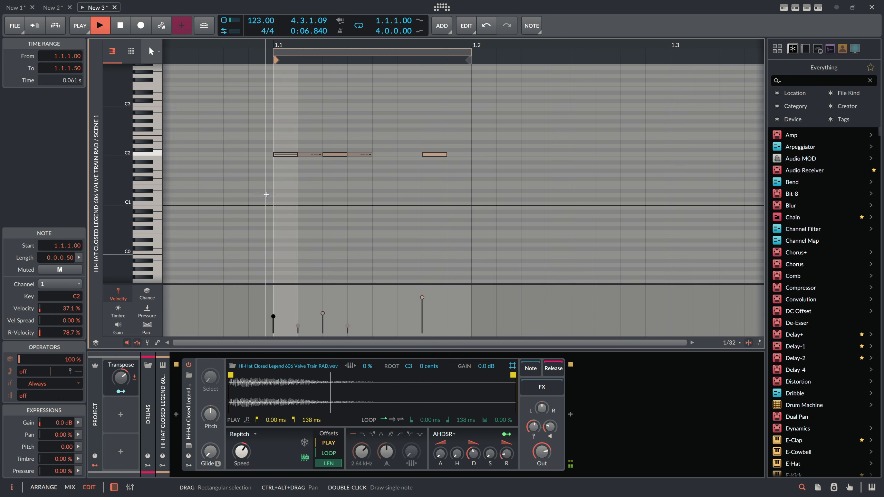
key(space)
click(310, 155)
shift+click(360, 154)
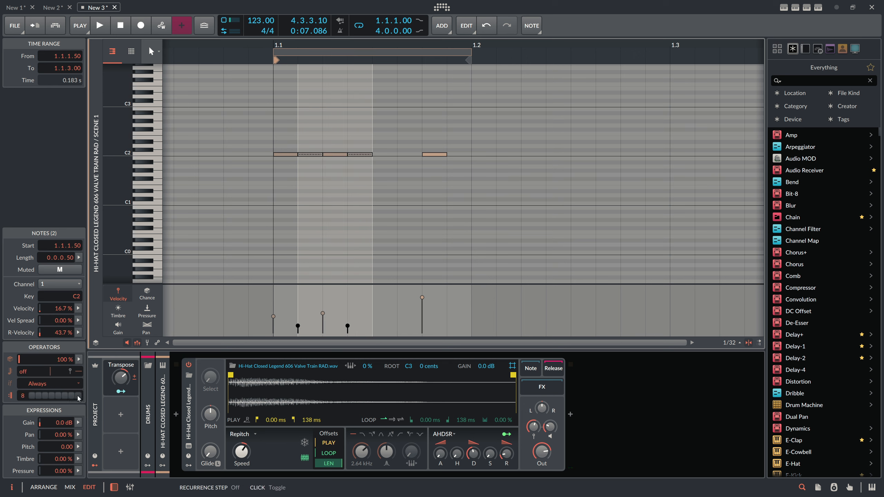
key(space)
key(alt+1)
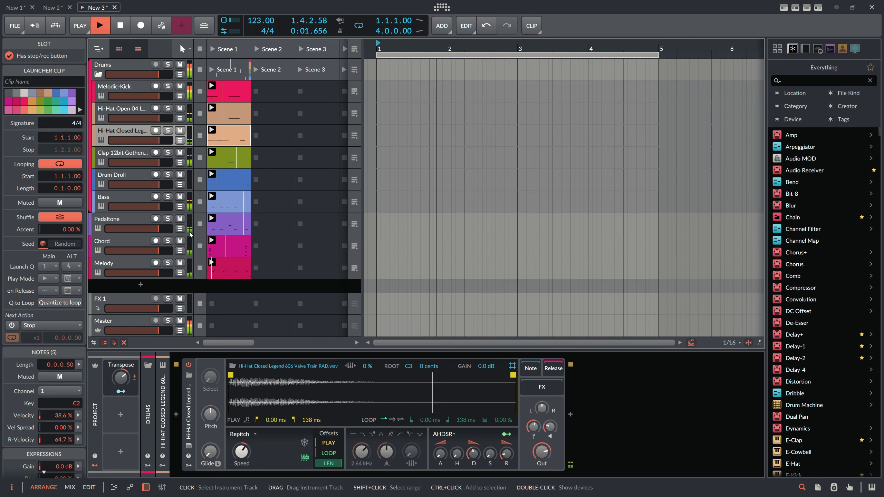
Step: Lower the open hi-hat Sampler's voice gain to about -2.2 dB
click(131, 121)
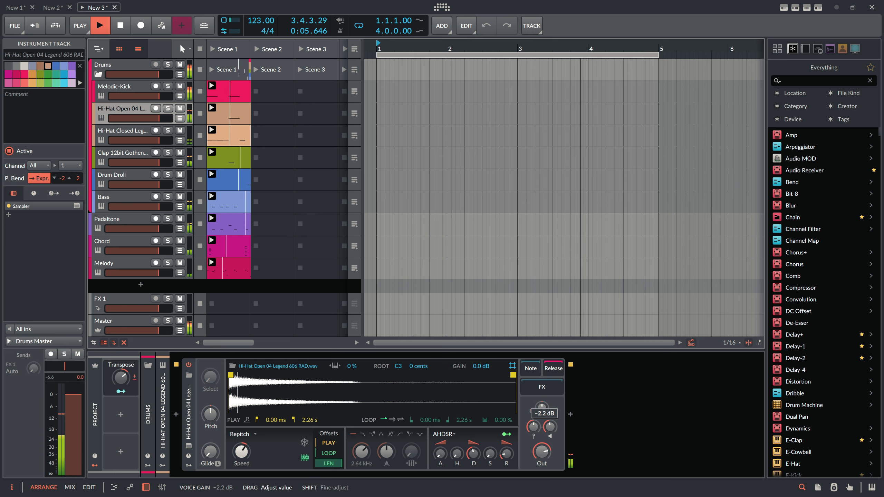
drag(542, 407, 542, 412)
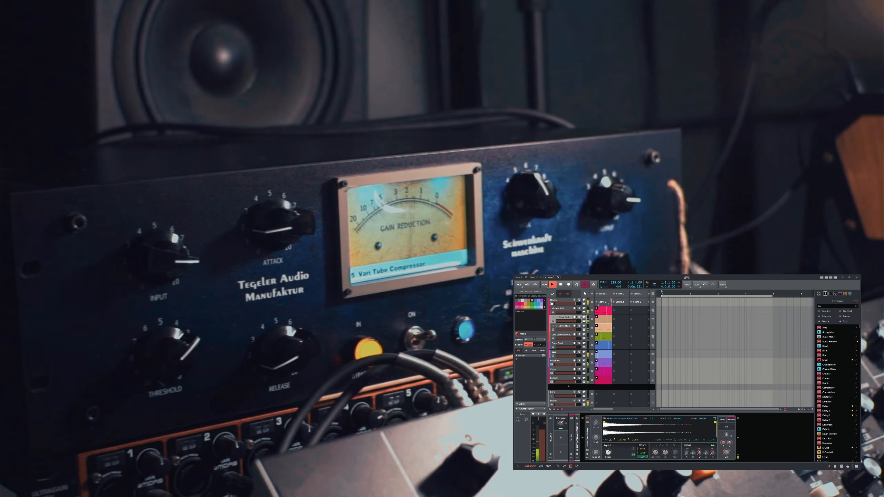
Step: Open the Schwerkraftmaschine compressor's window on the Master track
click(568, 401)
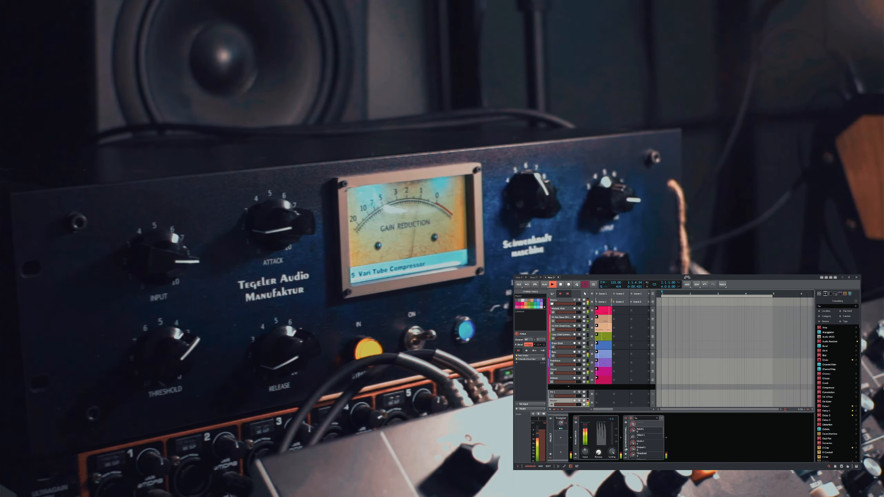
click(626, 449)
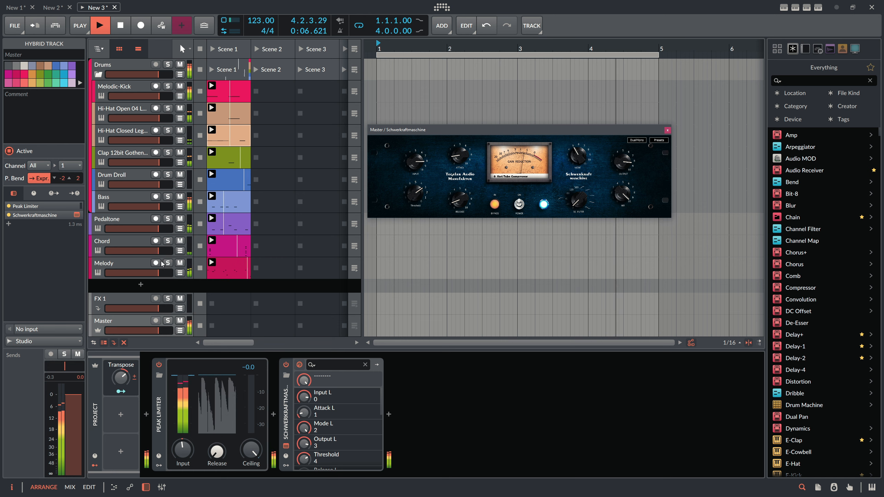
Step: Solo the Melody track, stop playback, and set its Polymer's cutoff modulation amount to 12.80 st
click(229, 273)
drag(423, 396, 423, 394)
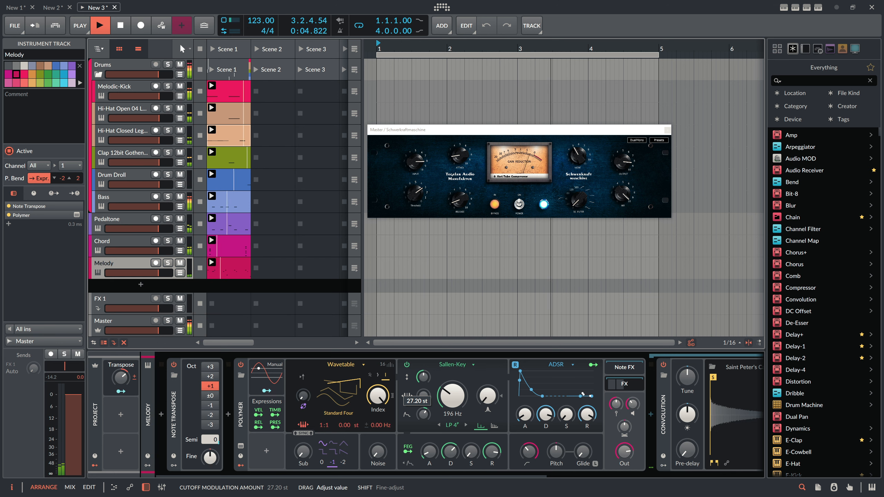
click(169, 263)
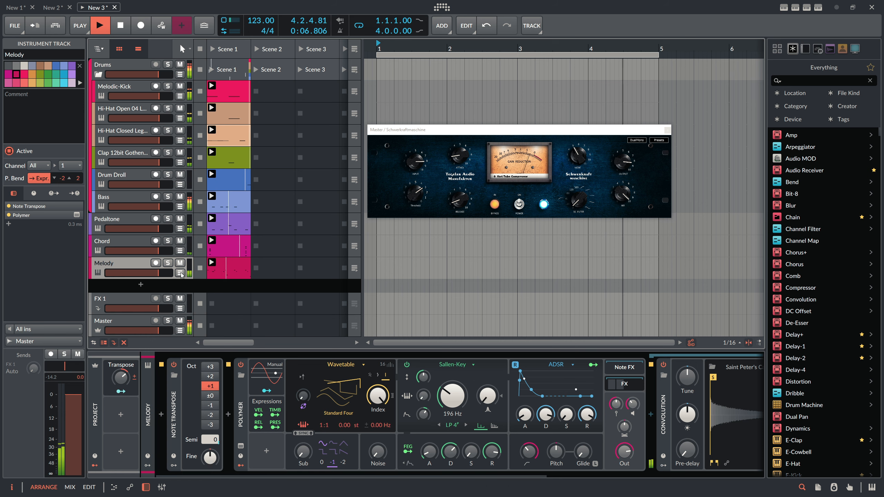
key(space)
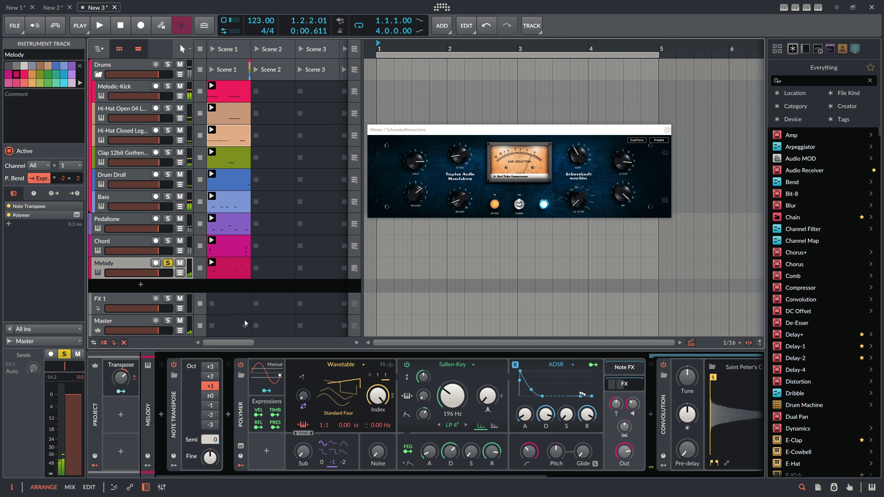
drag(412, 414, 412, 421)
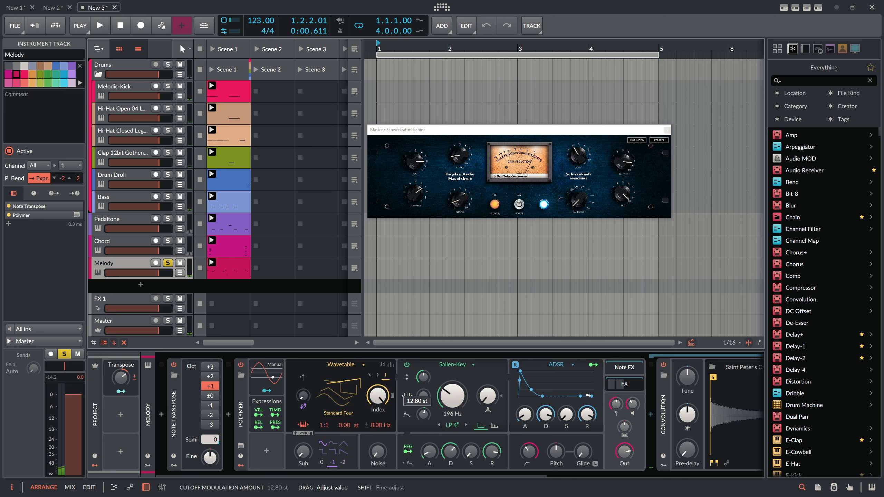
Step: Insert a Random modulator into the Melody track's Polymer
click(267, 452)
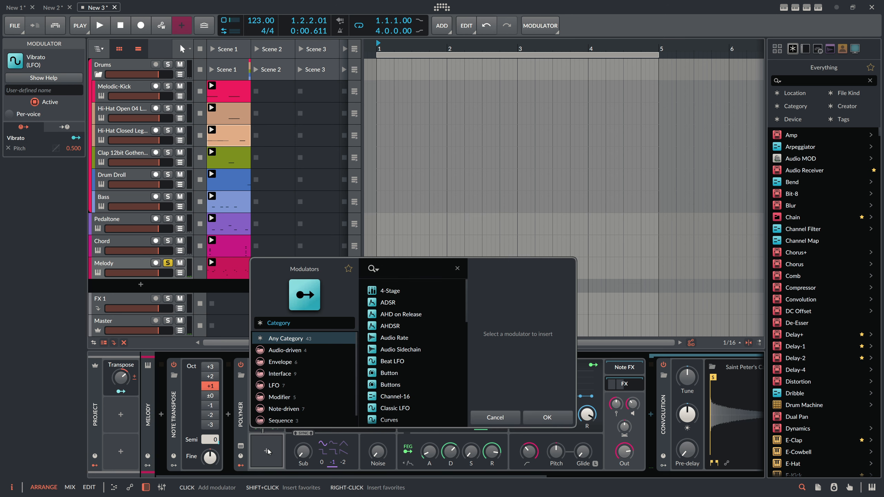
text(r)
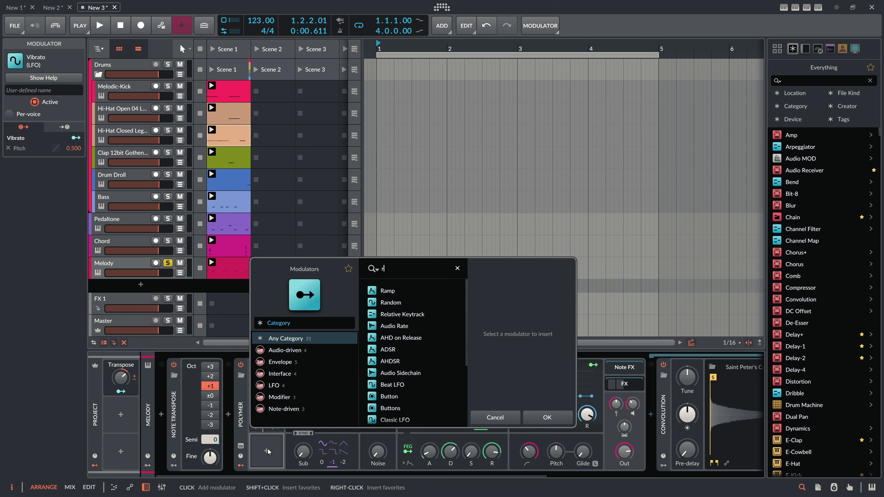
text(and)
key(Return)
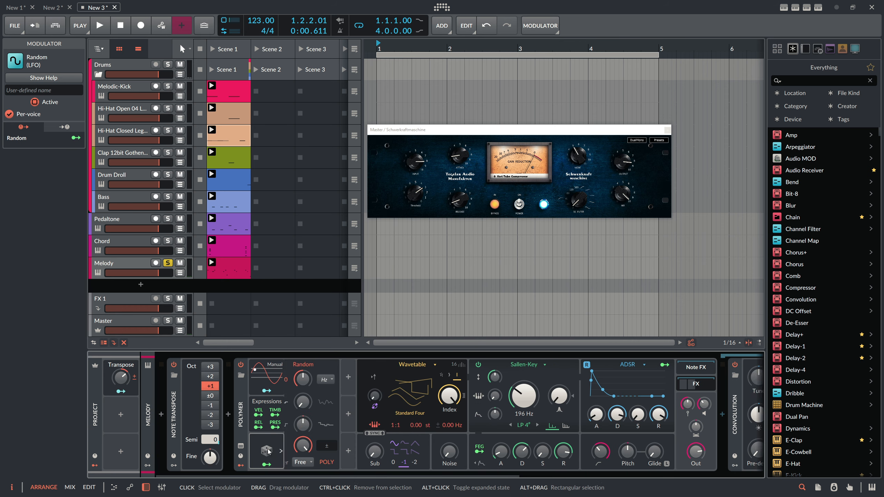
Step: Set the Random modulator's timebase to Bar and its rate to 16
click(344, 380)
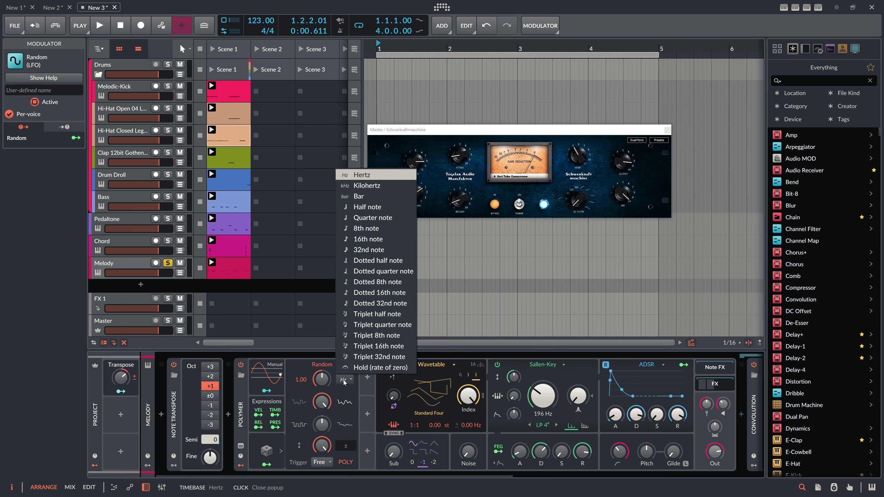
click(389, 198)
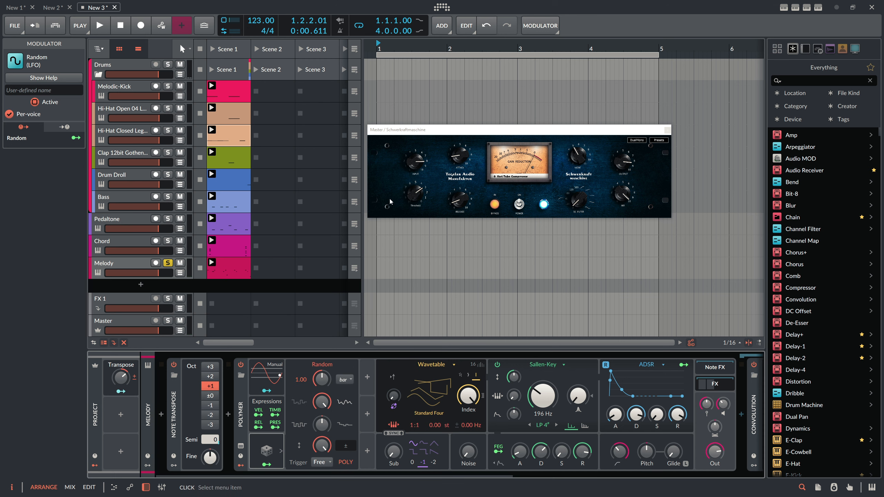
triple_click(321, 379)
text(16)
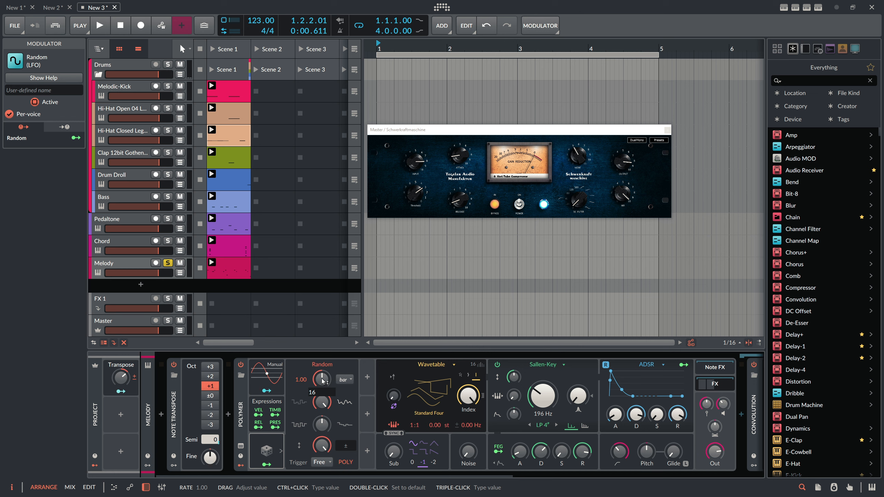
key(Return)
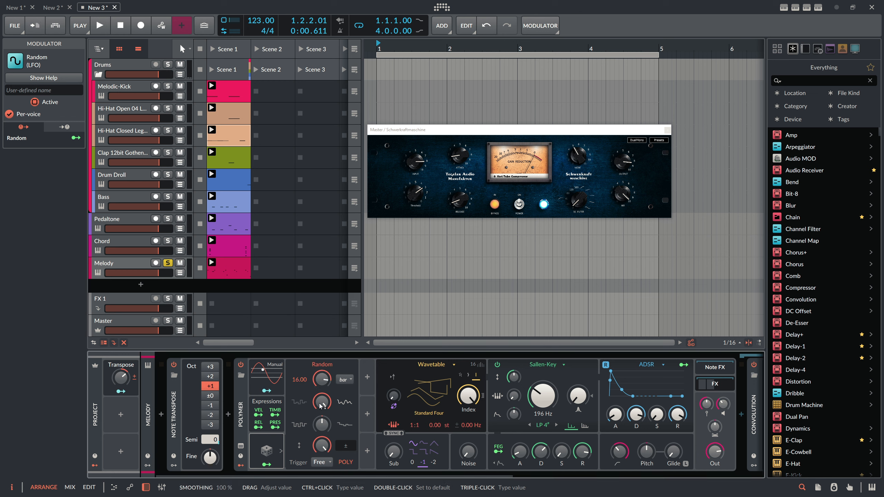
Step: Turn off the Random modulator's per-voice mode and set its trigger mode to Sync
click(347, 461)
click(328, 462)
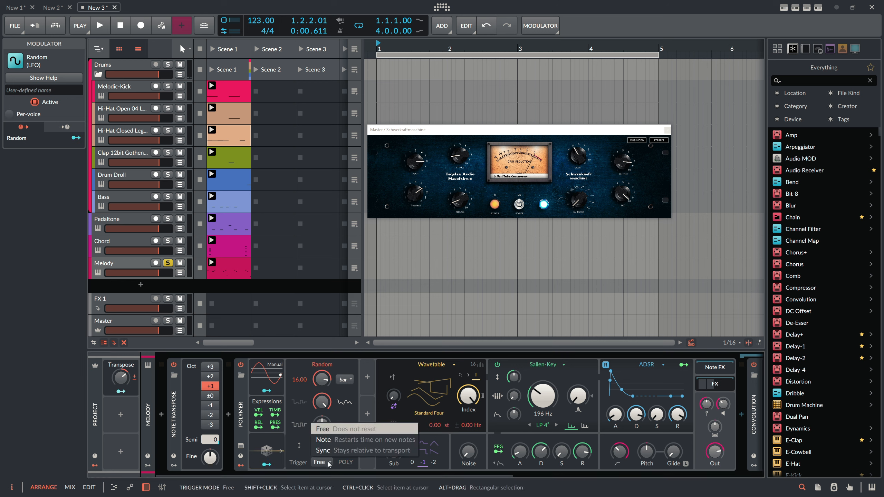
click(330, 451)
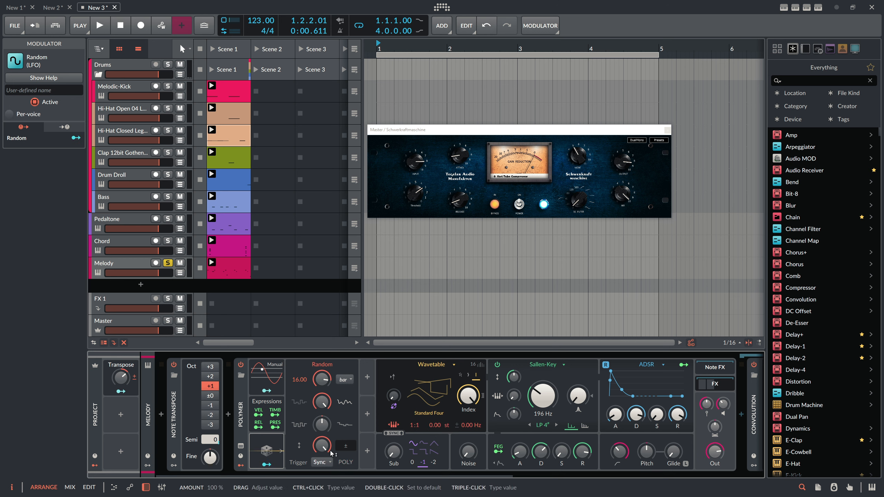
Step: Map the Random modulator to Polymer's cutoff modulation amount at 0.407 and play the loop with the Melody track unsoloed
click(267, 464)
drag(543, 395, 542, 382)
click(267, 464)
key(space)
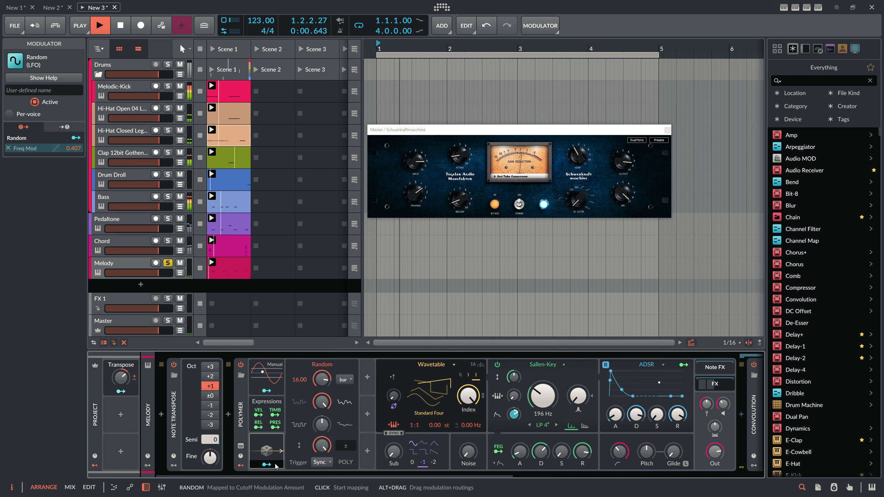
click(167, 263)
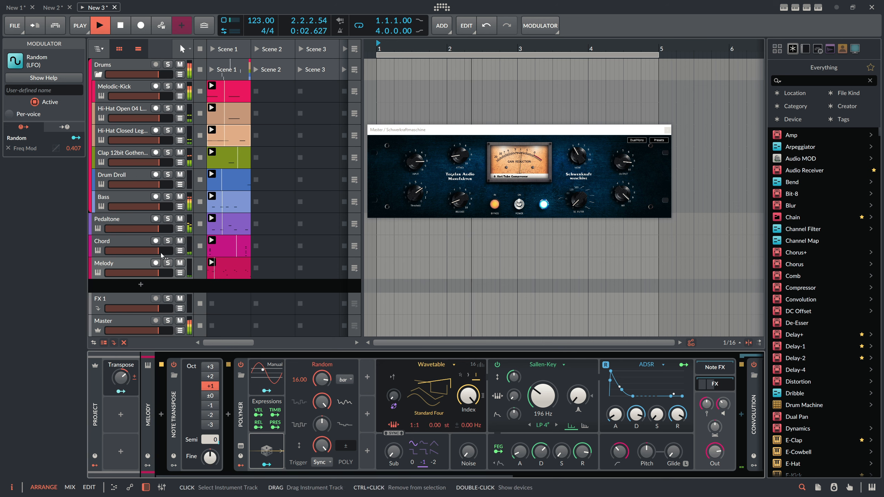
Step: Check the Chord and Melody tracks and lower the project's Transpose control during playback
click(162, 256)
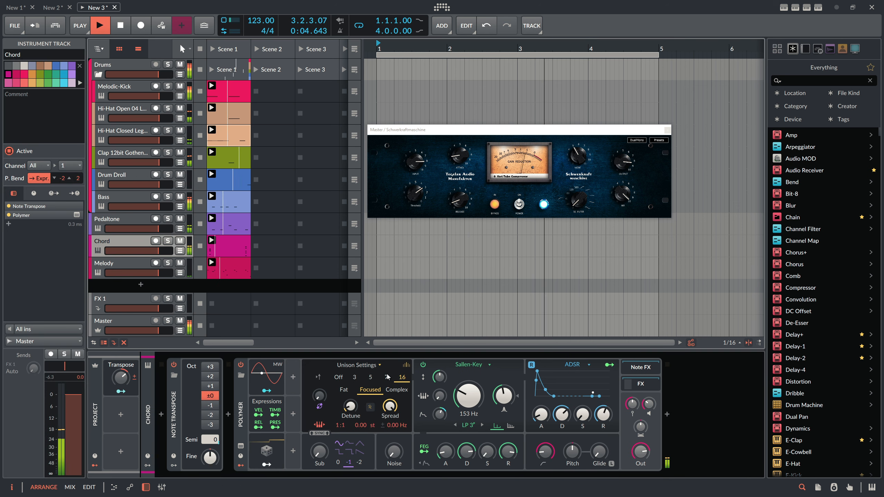
click(143, 262)
key(space)
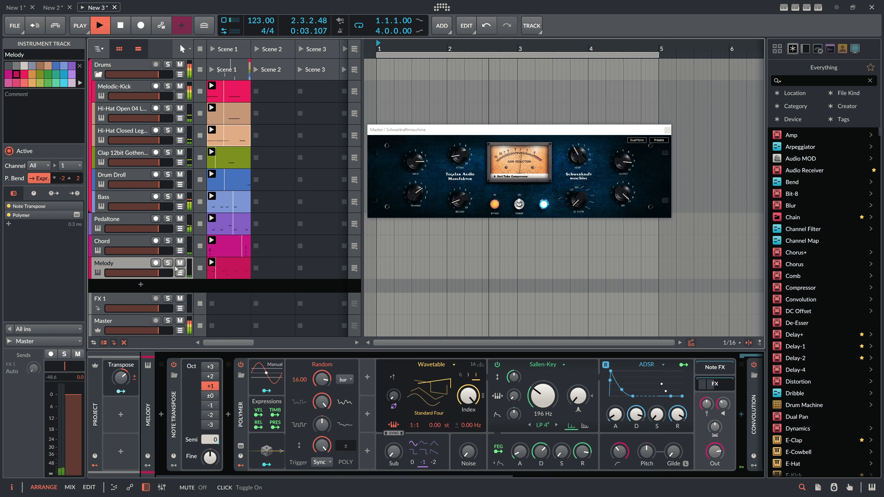
drag(127, 374, 127, 390)
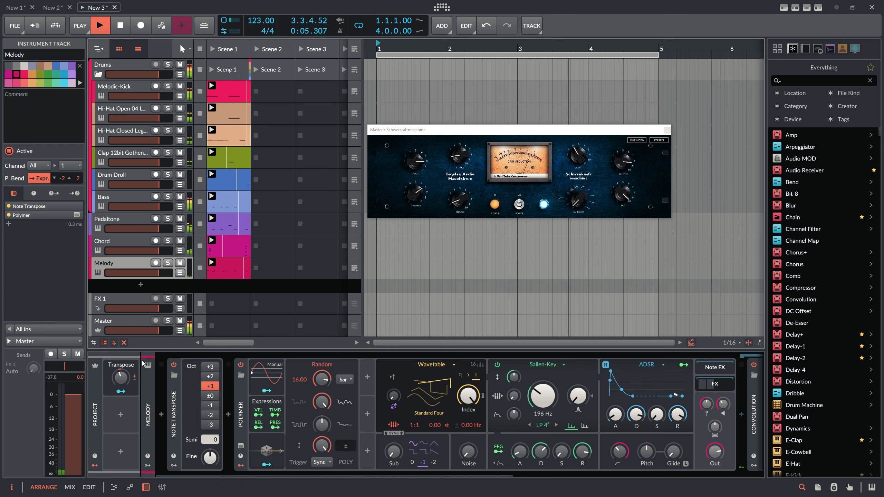
Step: Lower the voice gain of the closed hi-hat track's Sampler to about -8.8 dB
click(133, 132)
drag(474, 453, 474, 457)
drag(542, 408, 541, 411)
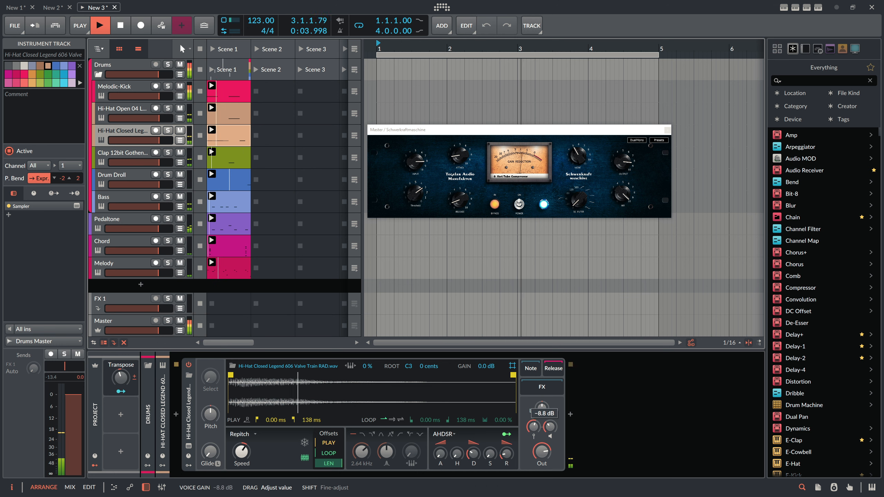
Step: Enable the global groove and set its shuffle amount to 25.3 %
click(80, 26)
click(83, 163)
drag(80, 178, 80, 178)
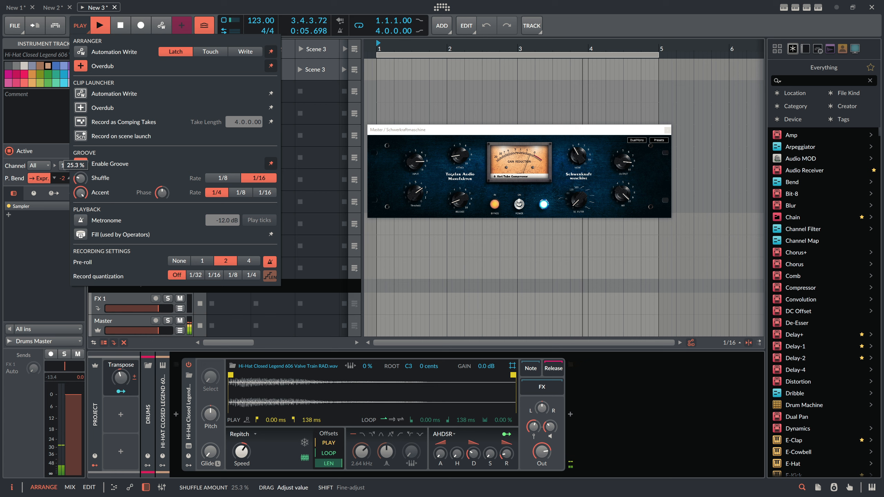
click(70, 231)
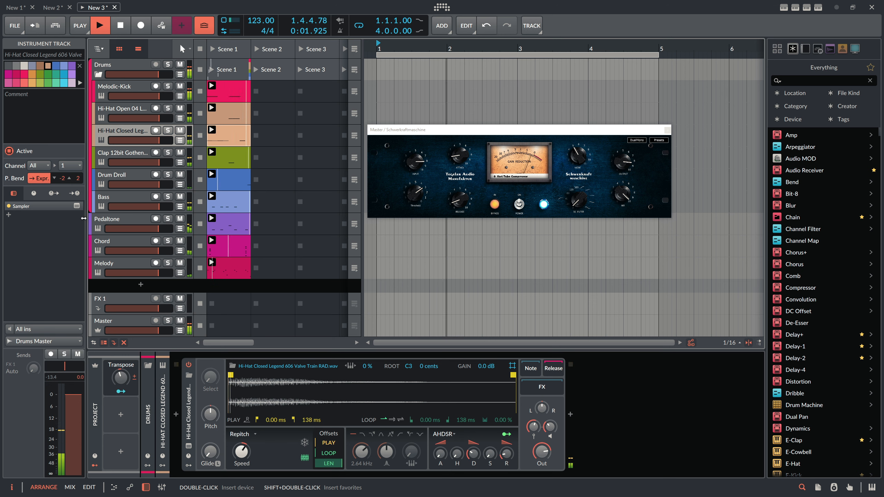
Step: Change the filter mode of the Drum Droll track's Sampler and set the filter cutoff to 650 Hz
click(122, 178)
key(space)
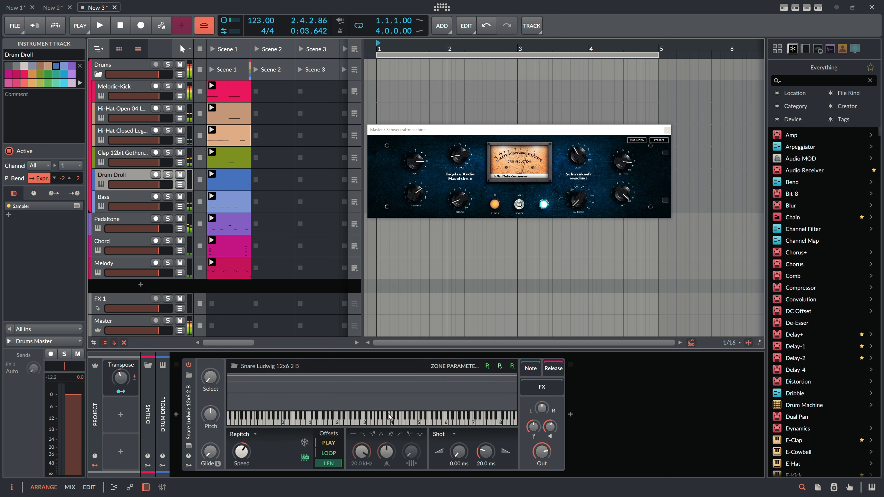
click(374, 436)
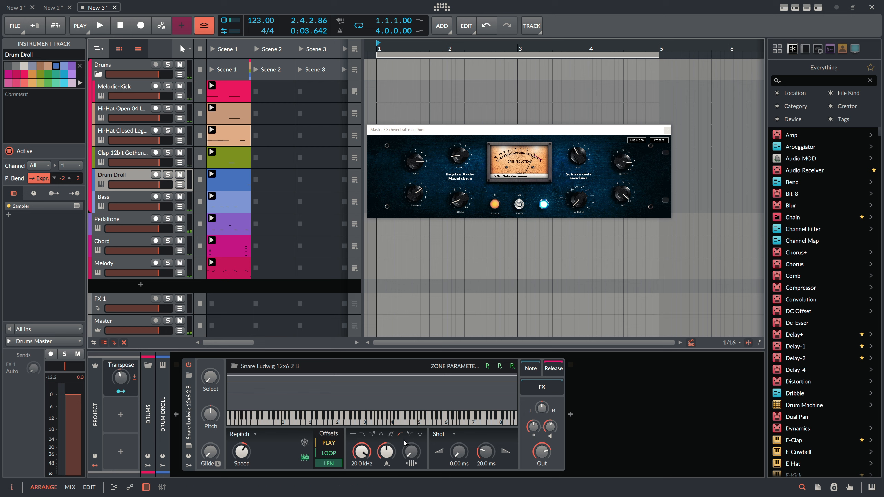
drag(363, 453, 363, 453)
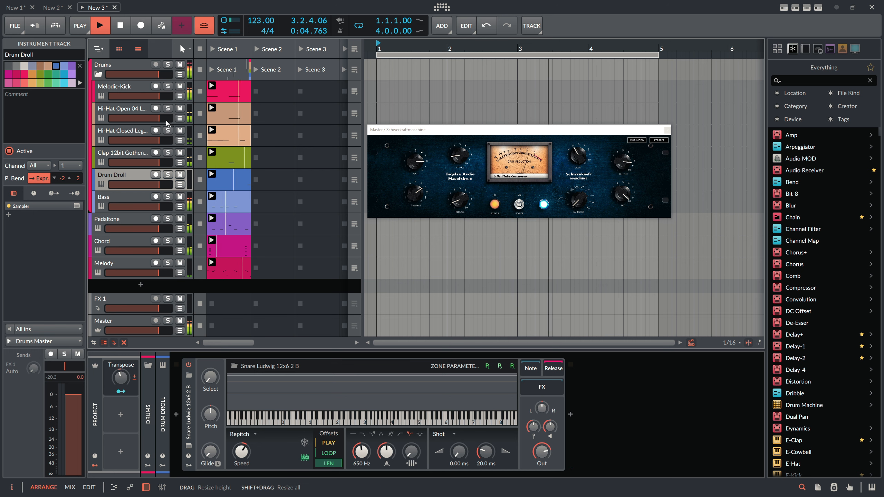
Step: Insert a Convolution reverb at the start of the Drums group's device chain and lower its mix
click(148, 415)
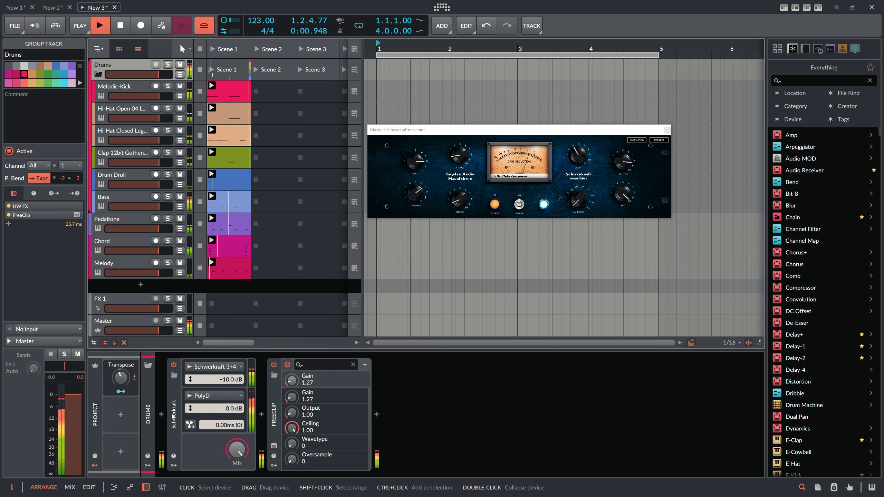
click(162, 415)
text(convo)
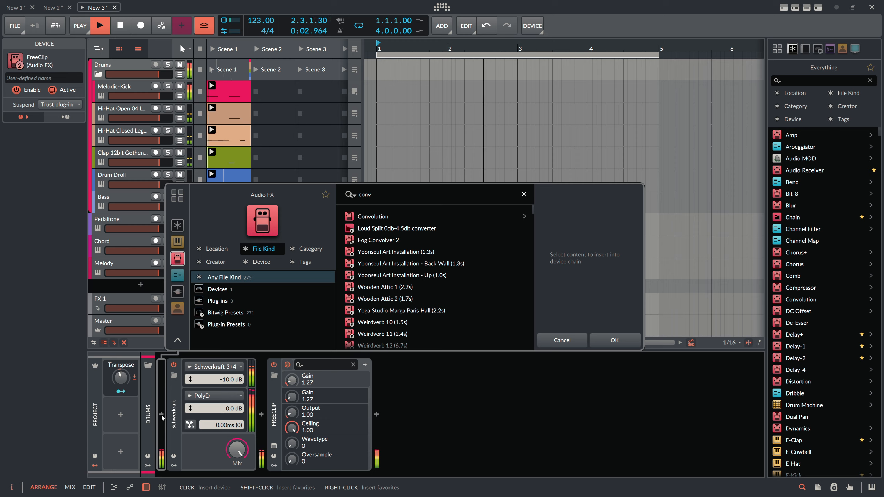
key(Return)
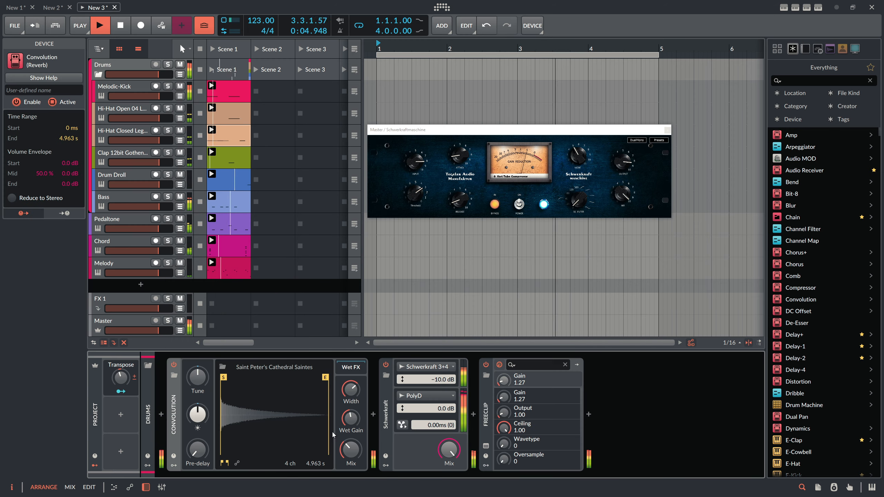
drag(351, 418, 351, 416)
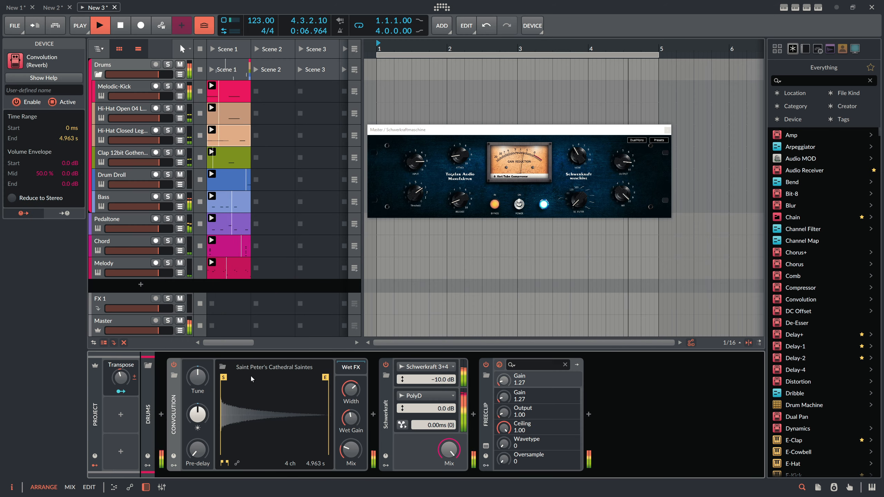
Step: Load the Real Rooms impulse Church of St. Julien - Vestibule into the Convolution and set its mix to about 9 %
click(223, 367)
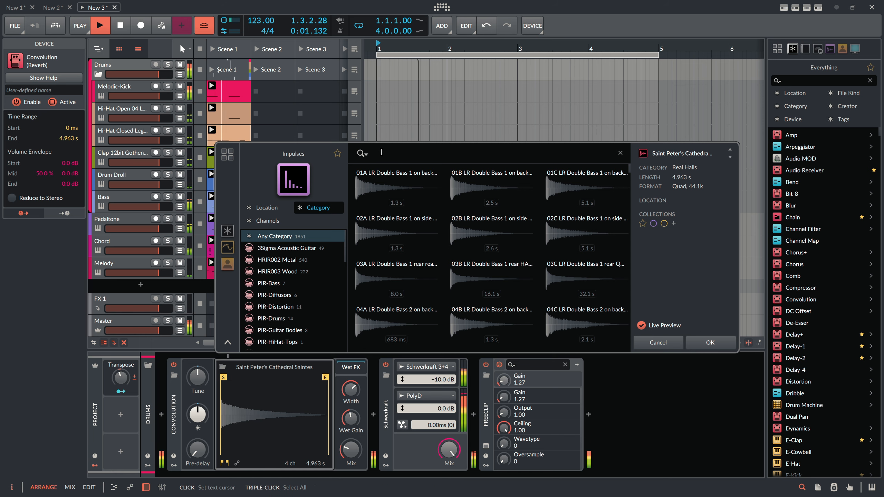
text(room)
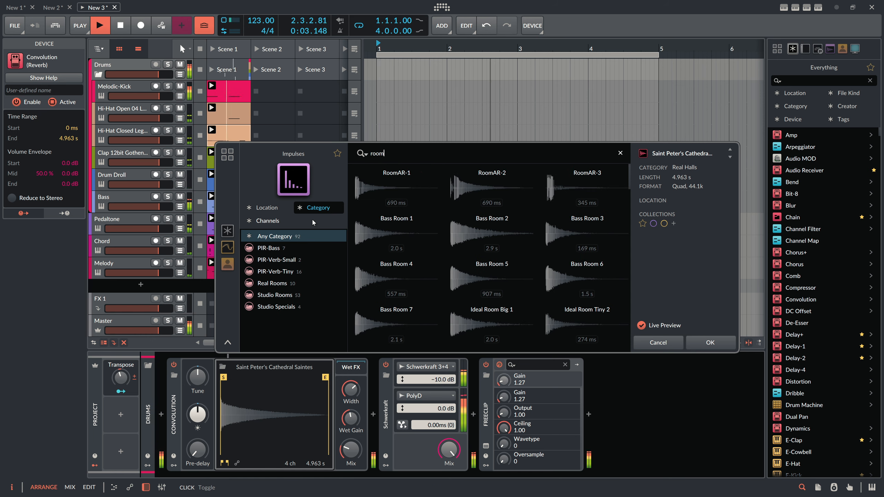
click(273, 283)
click(384, 224)
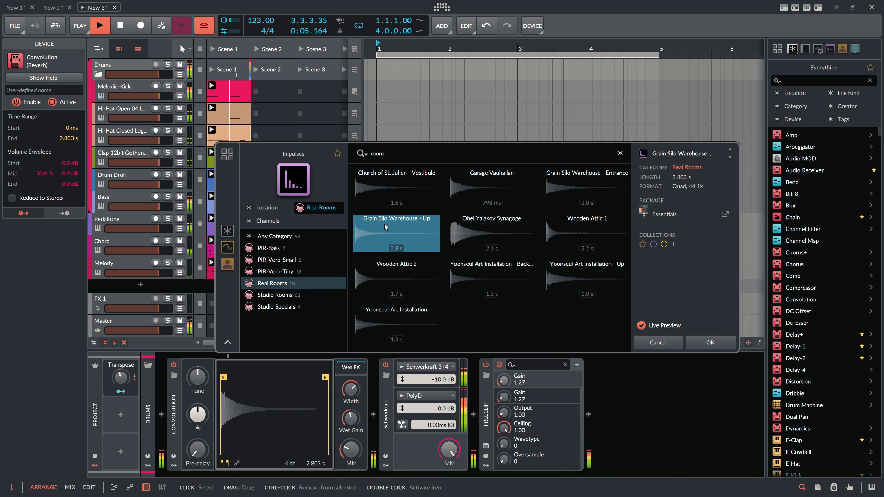
click(382, 187)
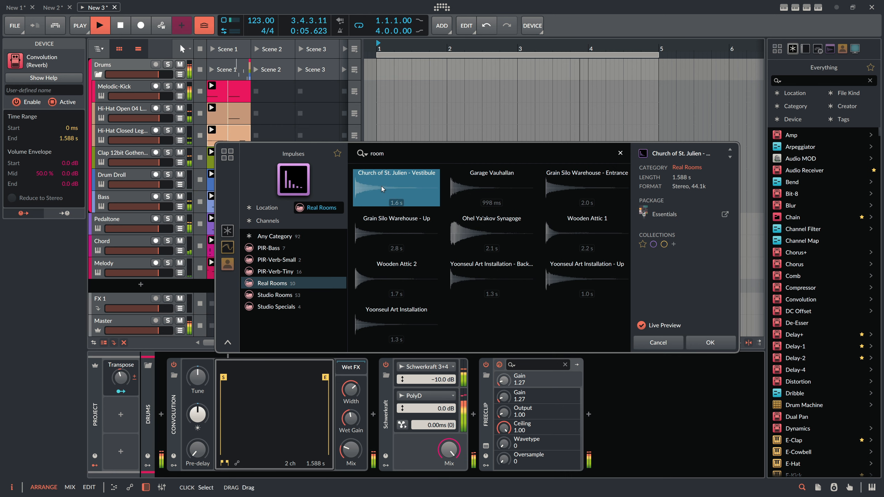
click(694, 341)
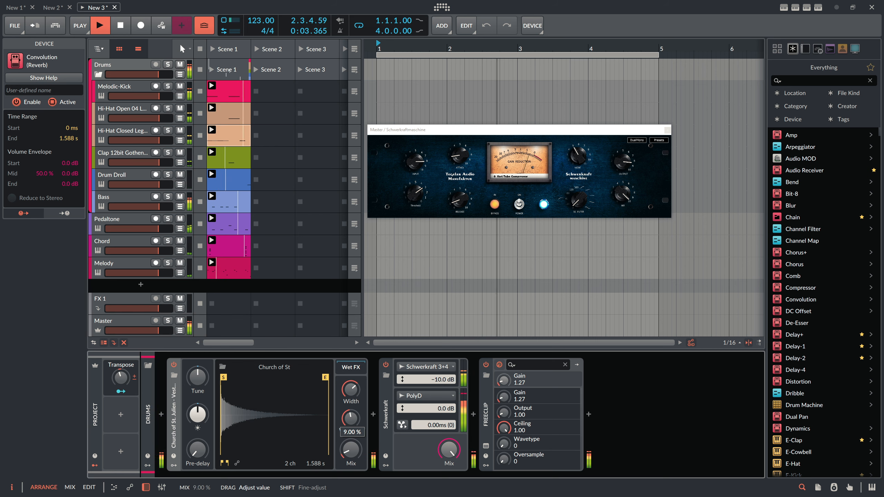
drag(351, 448, 351, 445)
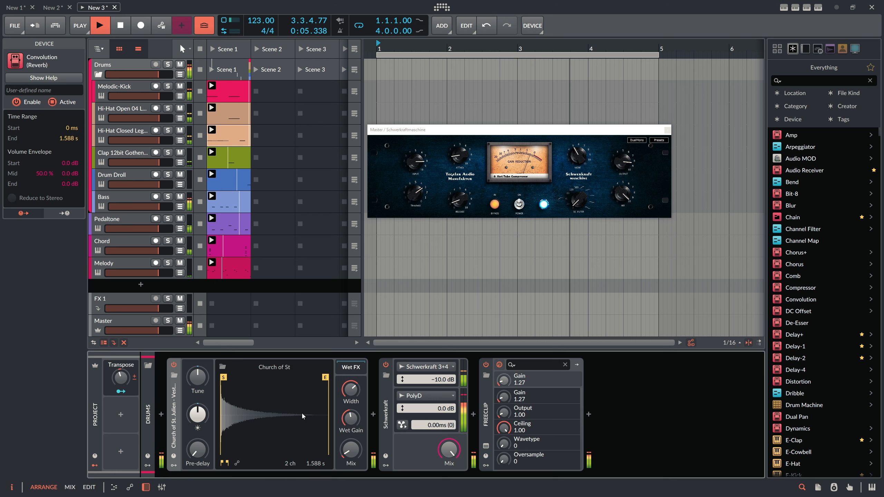
Step: Set the project's Transpose control to 26.7 % and check the Master track's Peak Limiter during playback
drag(120, 377, 125, 377)
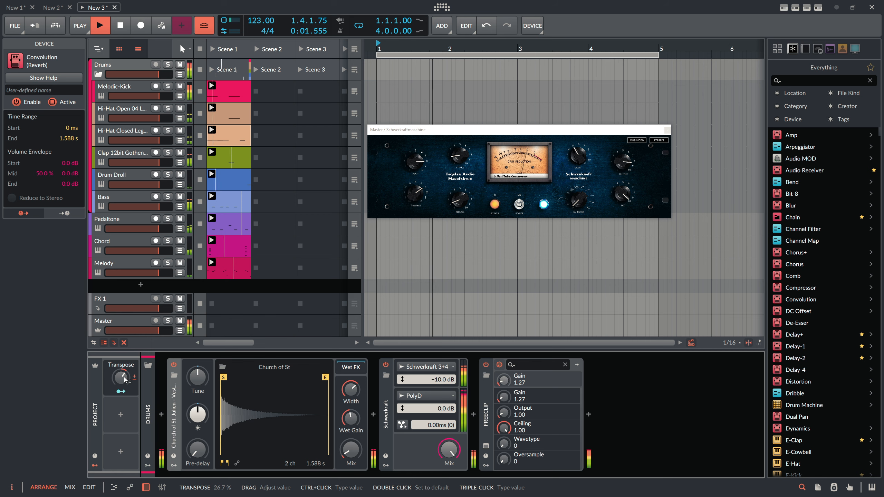
click(126, 326)
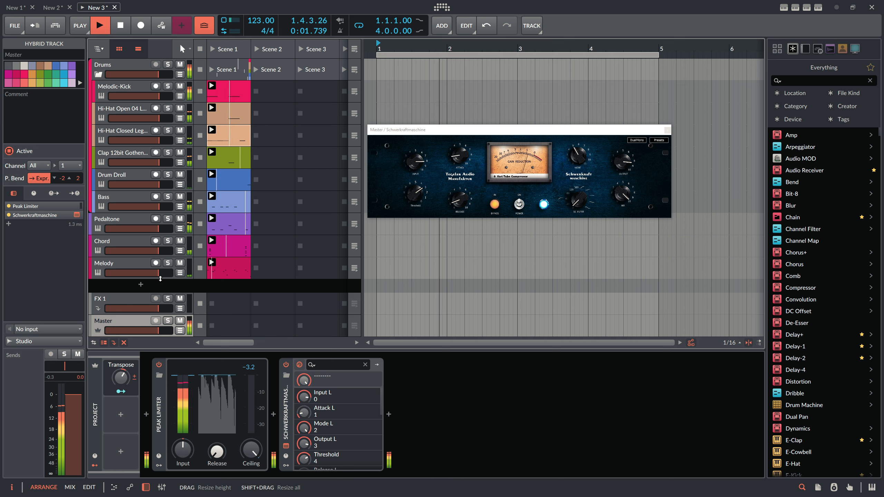
mouse_move(217, 452)
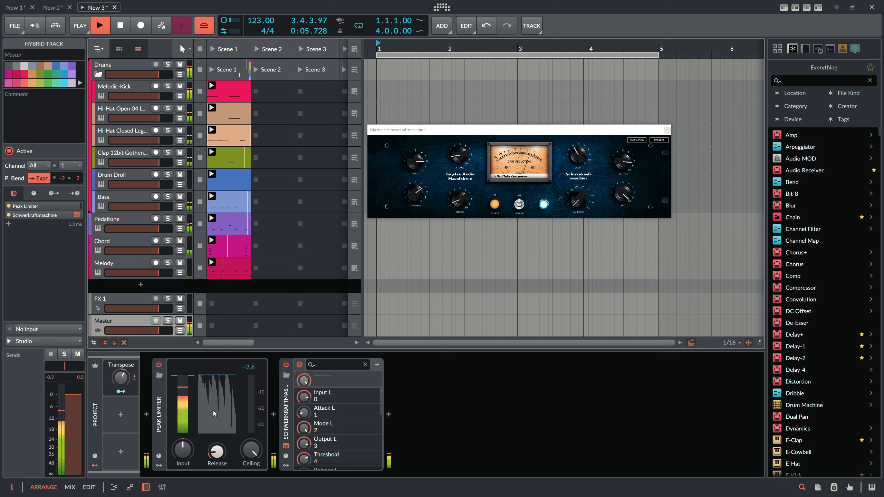
mouse_move(120, 376)
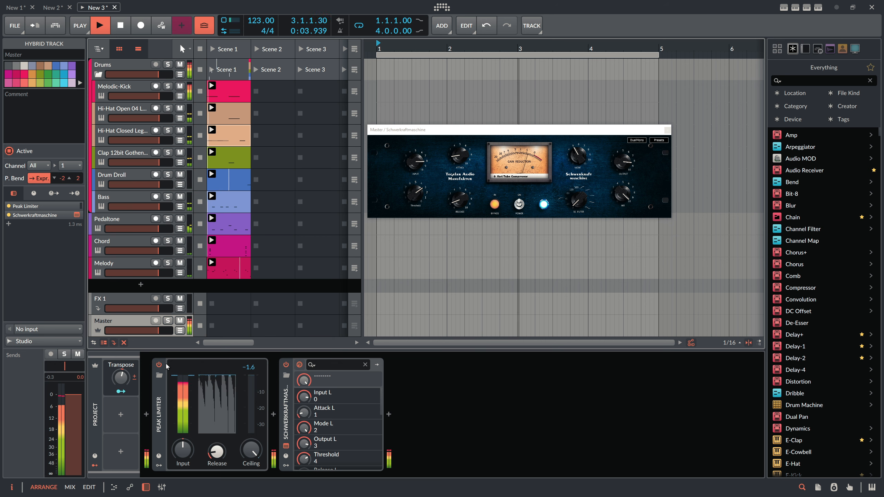
Step: Stop playback and close the Schwerkraftmaschine compressor's window
key(space)
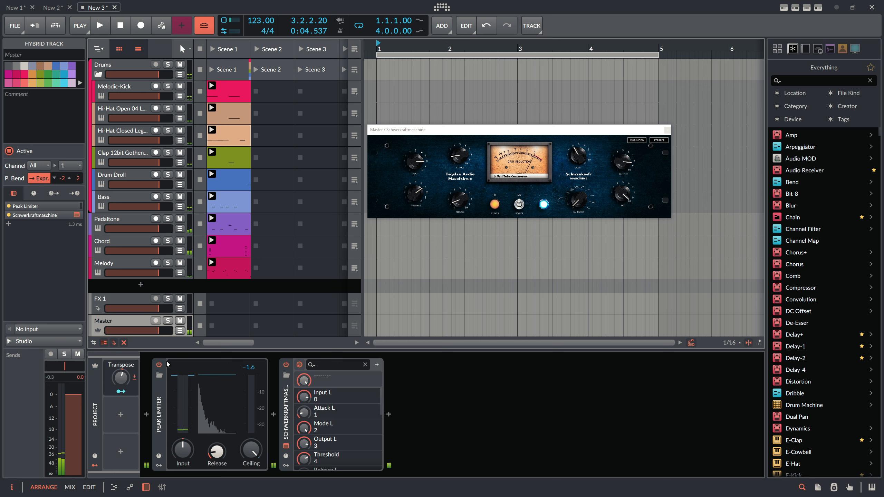
click(668, 130)
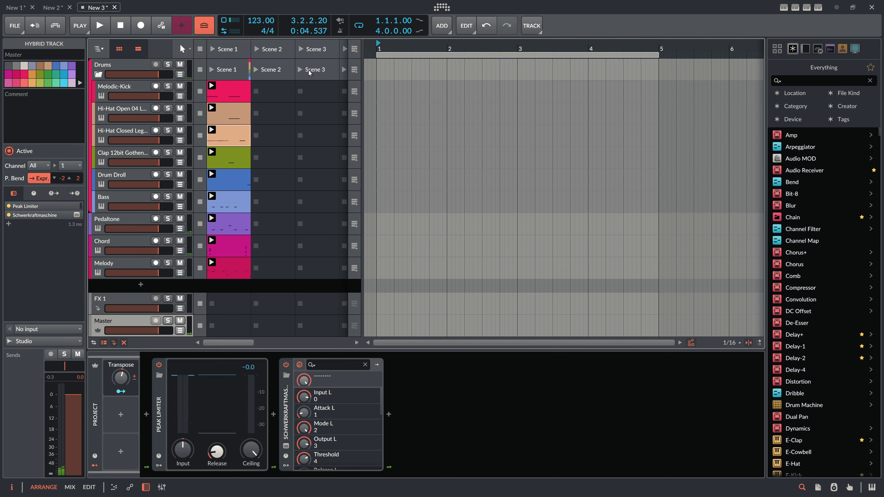
click(230, 93)
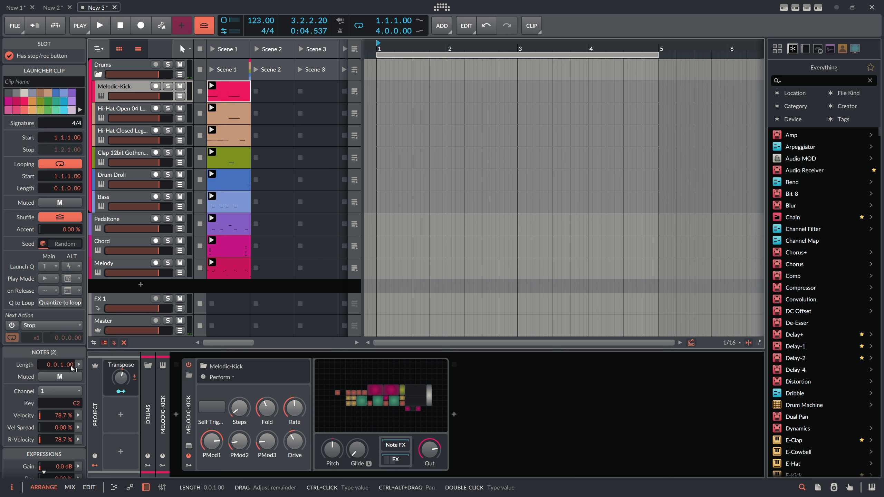
click(123, 269)
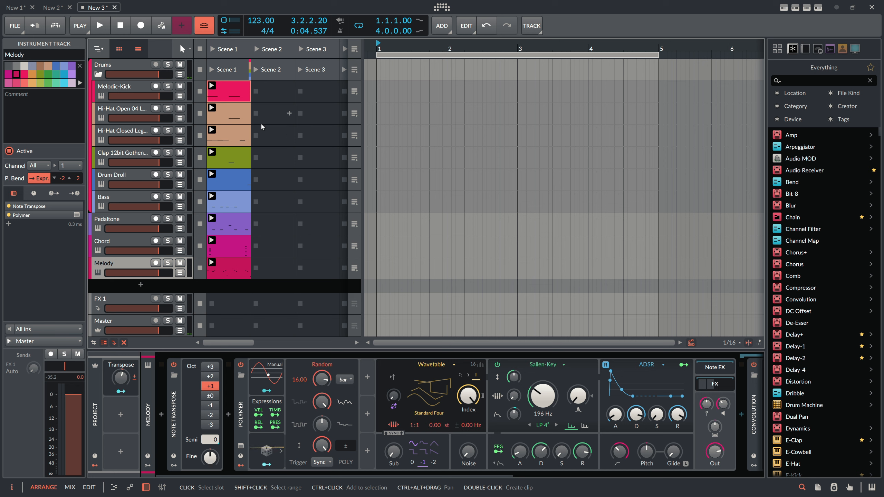
key(alt+Tab)
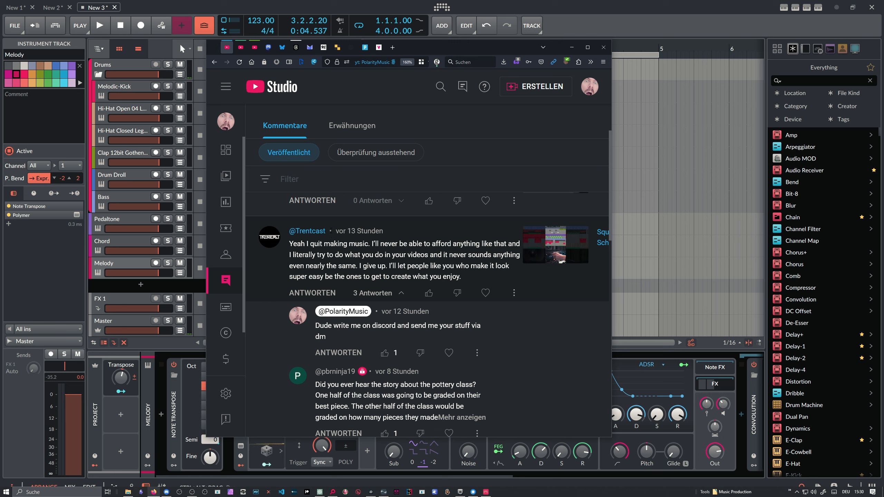
key(alt+Tab)
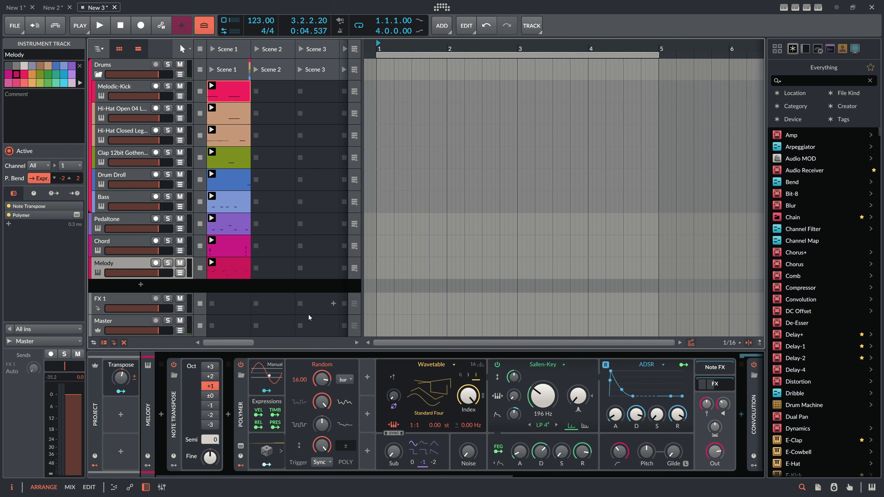